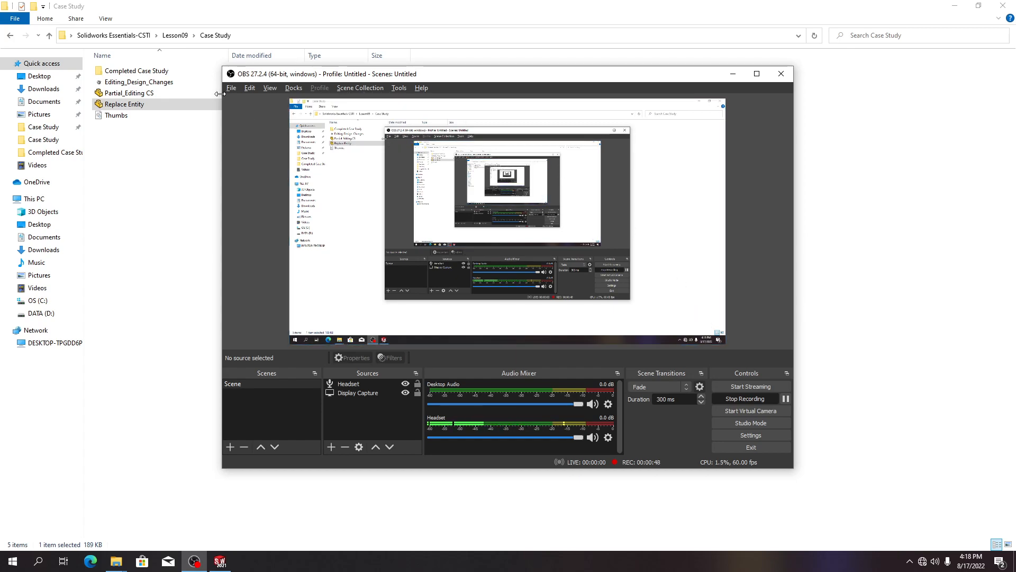
Open the Editing_Design_Changes part from the Lesson09 Case Study folder in SOLIDWORKS.
double_click(181, 83)
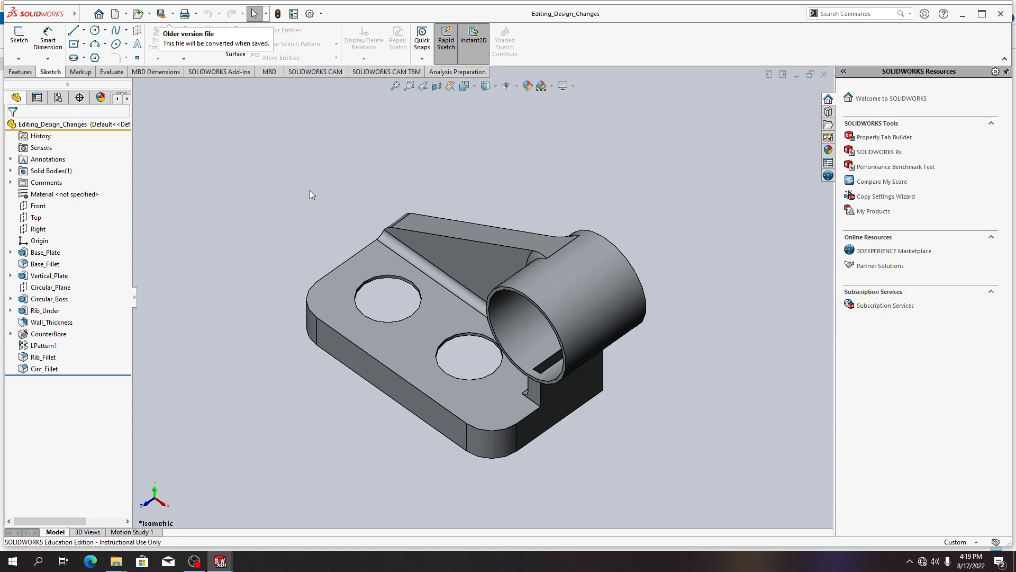
scroll(309, 190, "up", 3)
key("alt+Tab")
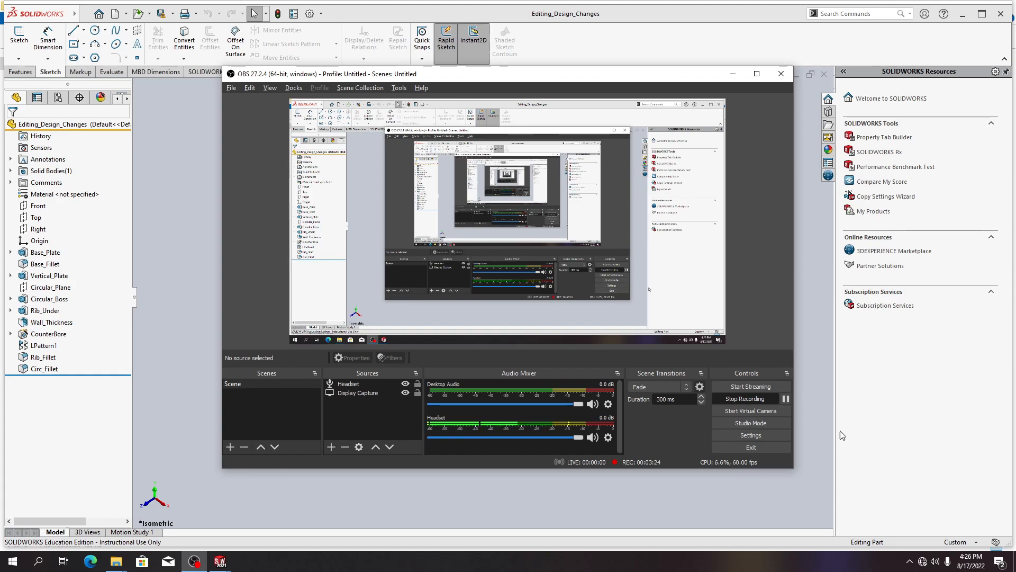
left_click(627, 18)
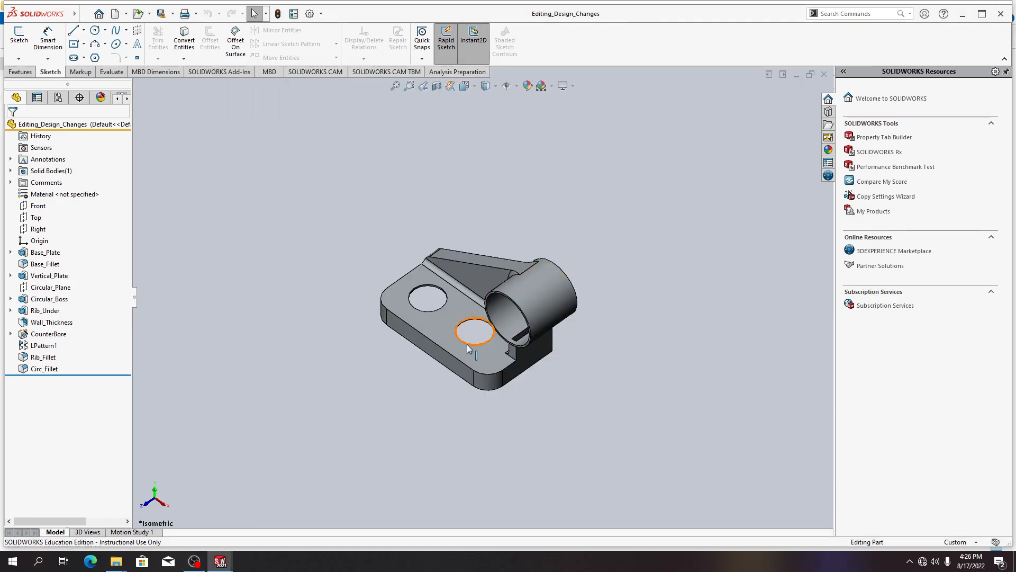
Examine the part from all sides, including the base plate holes, vertical plate, circular boss and the rib under it.
scroll(462, 345, "up", 3)
scroll(463, 343, "down", 4)
middle_click_drag(425, 343, 468, 309)
middle_click_drag(431, 332, 419, 364)
middle_click_drag(533, 351, 554, 324)
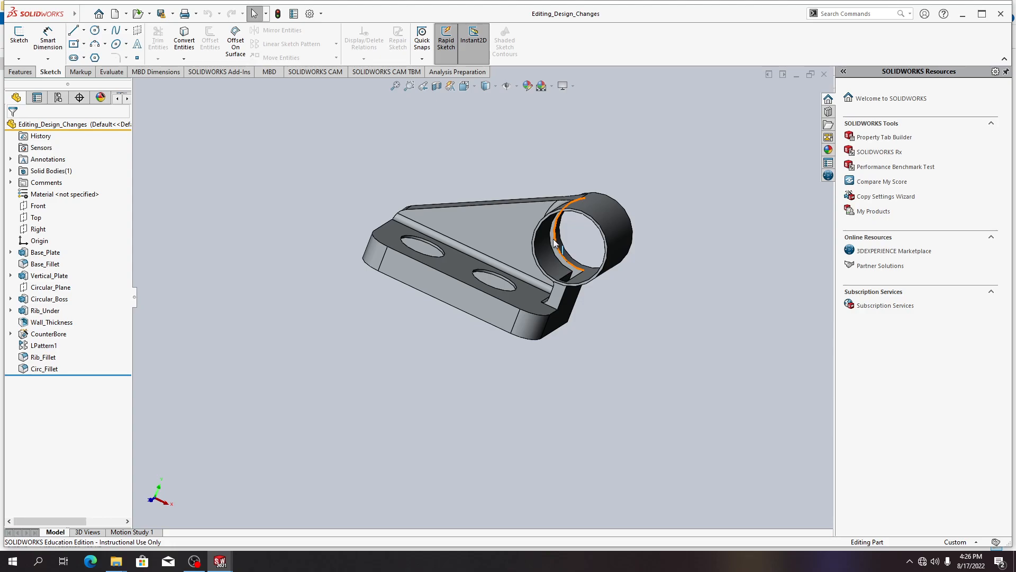
middle_click_drag(554, 243, 529, 242)
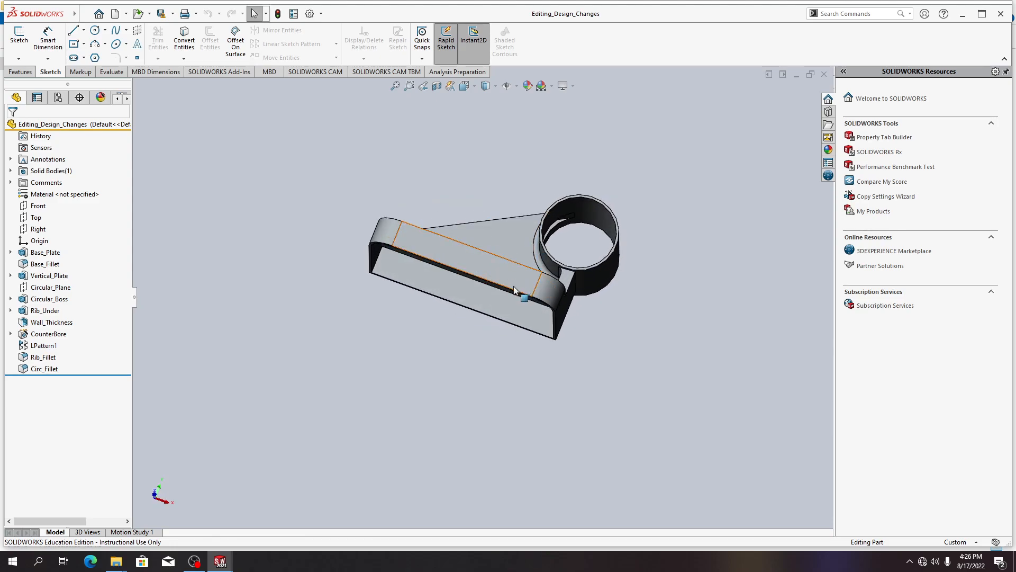
middle_click_drag(484, 297, 370, 324)
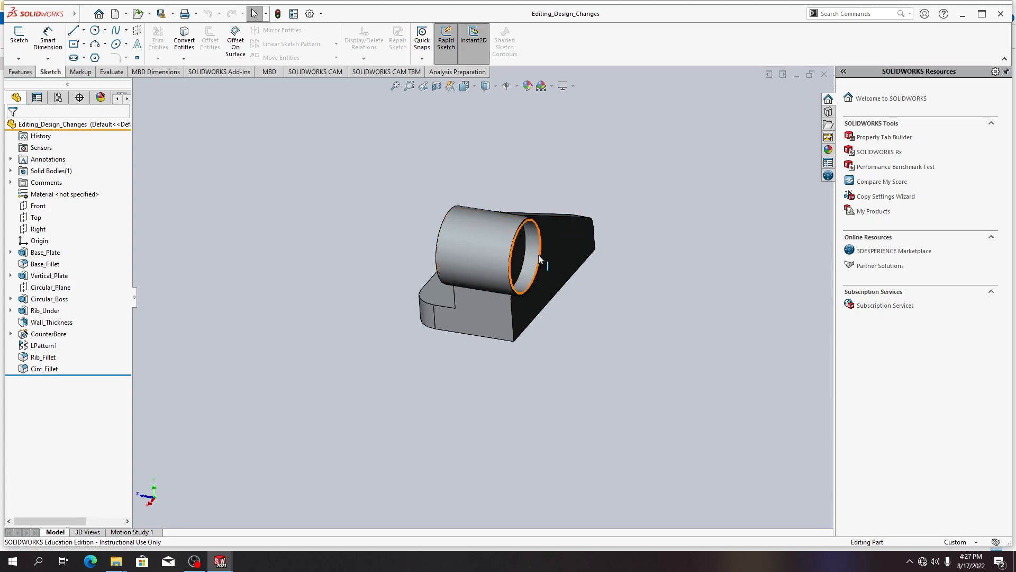
middle_click_drag(426, 349, 615, 388)
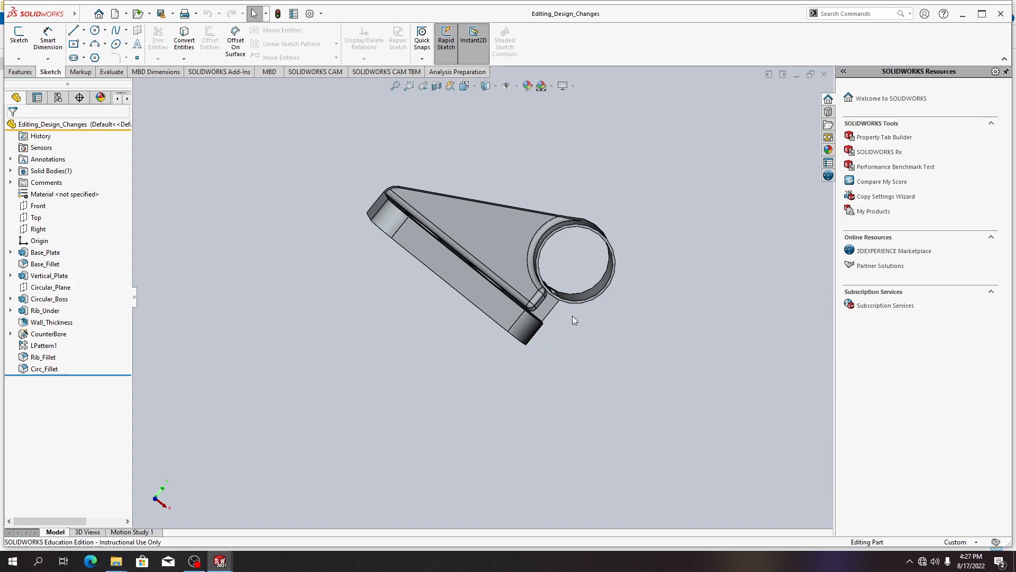
middle_click_drag(603, 346, 541, 310)
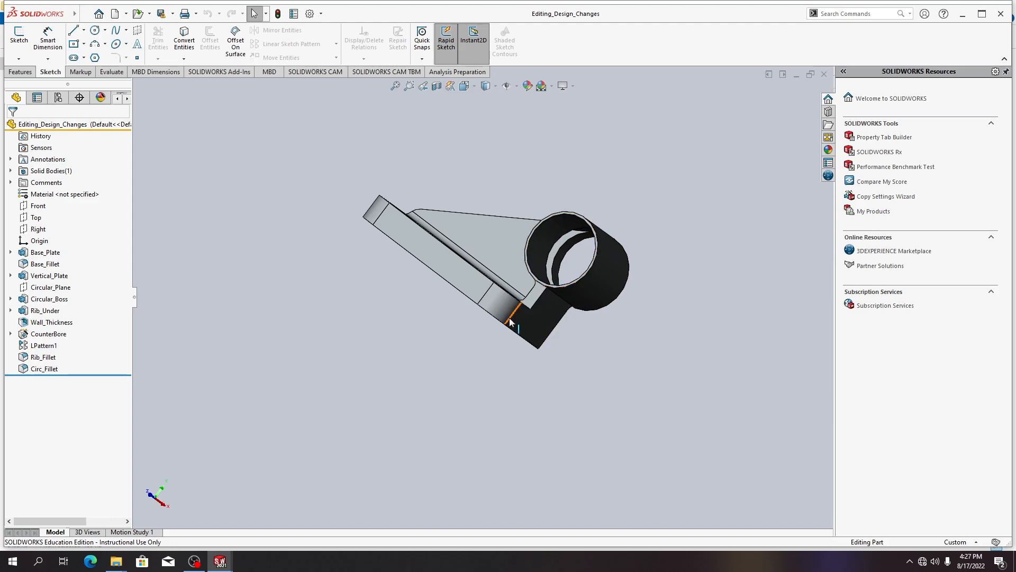
middle_click_drag(510, 322, 536, 365)
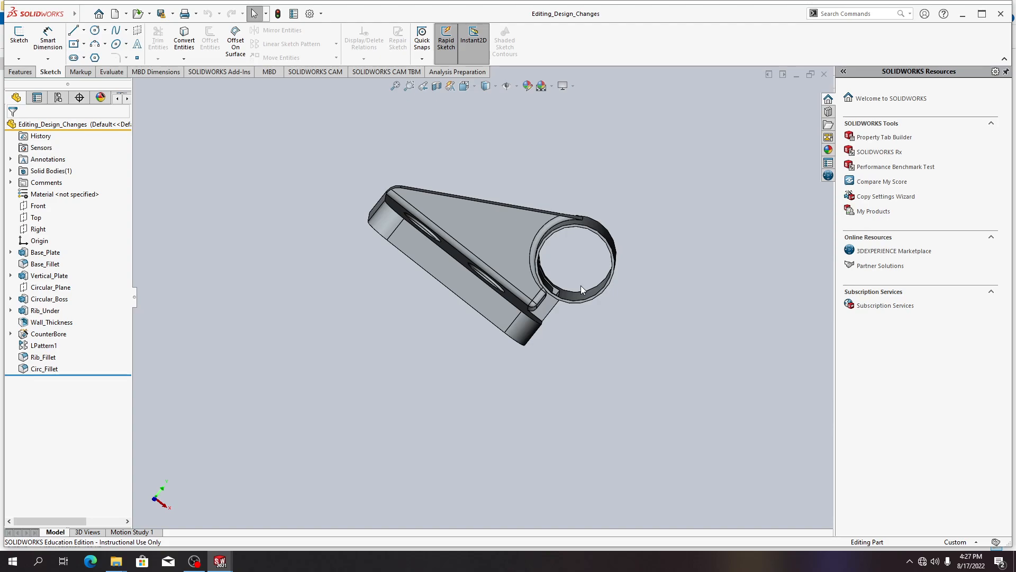
middle_click_drag(583, 312, 537, 343)
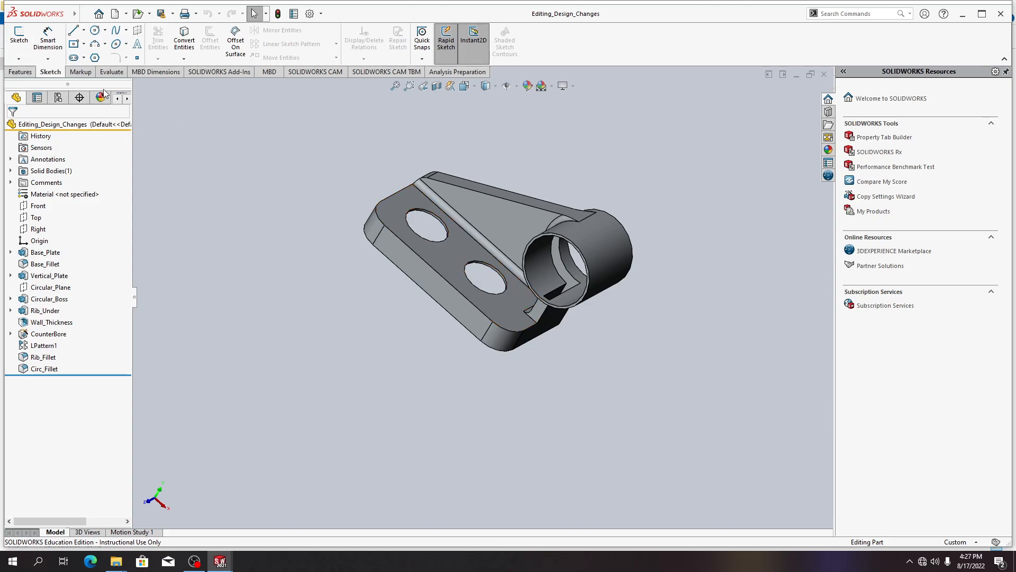
Start Part Reviewer and step forward through the part's features from Base_Plate to Circular_Boss.
left_click(111, 74)
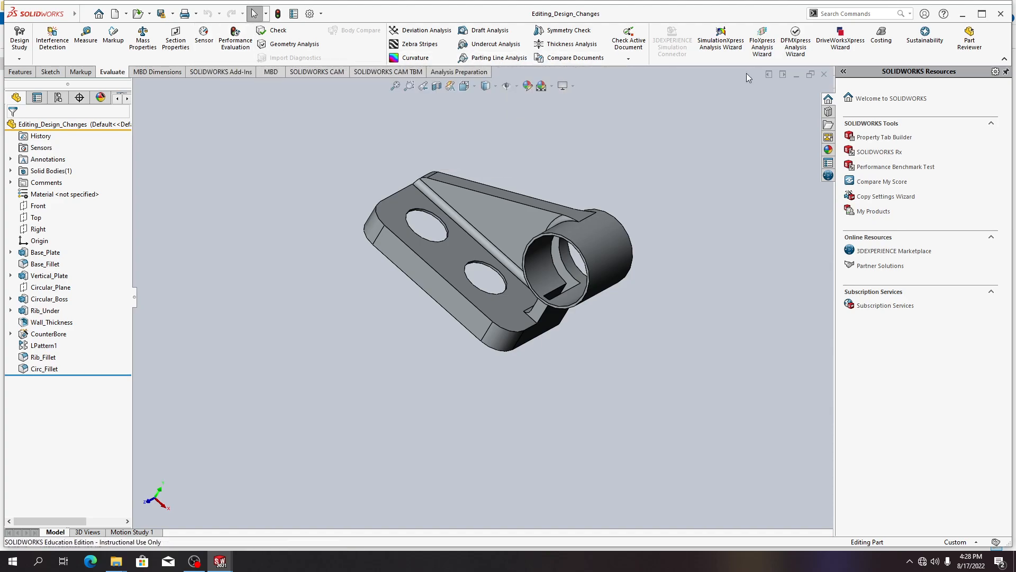
left_click(970, 39)
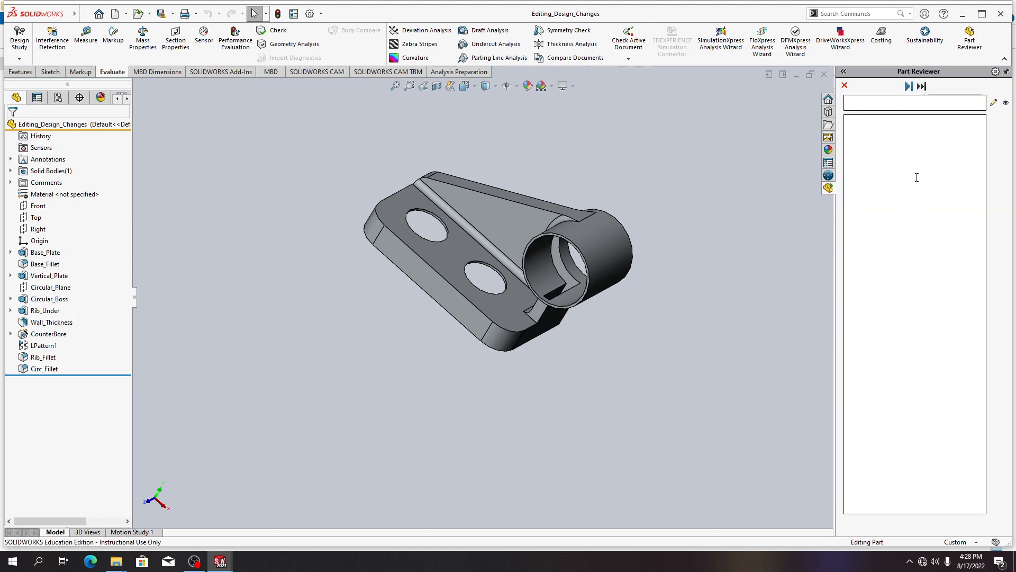
left_click(913, 88)
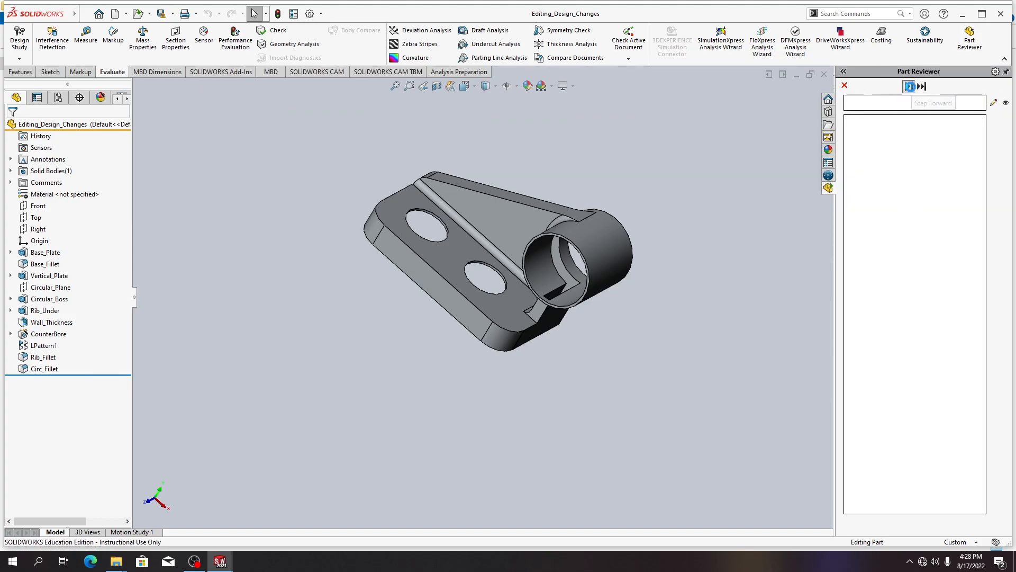
left_click(909, 85)
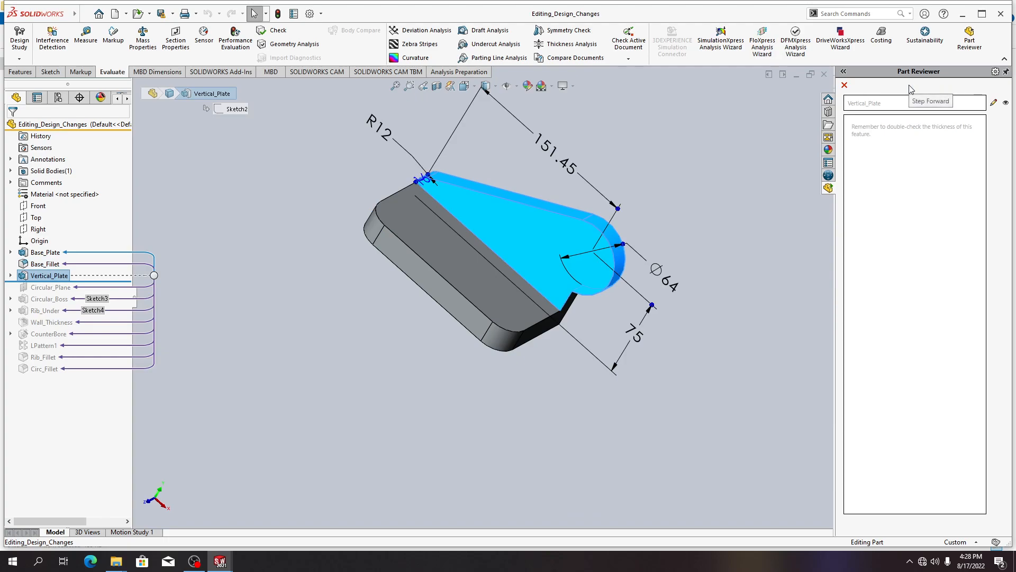
left_click(911, 88)
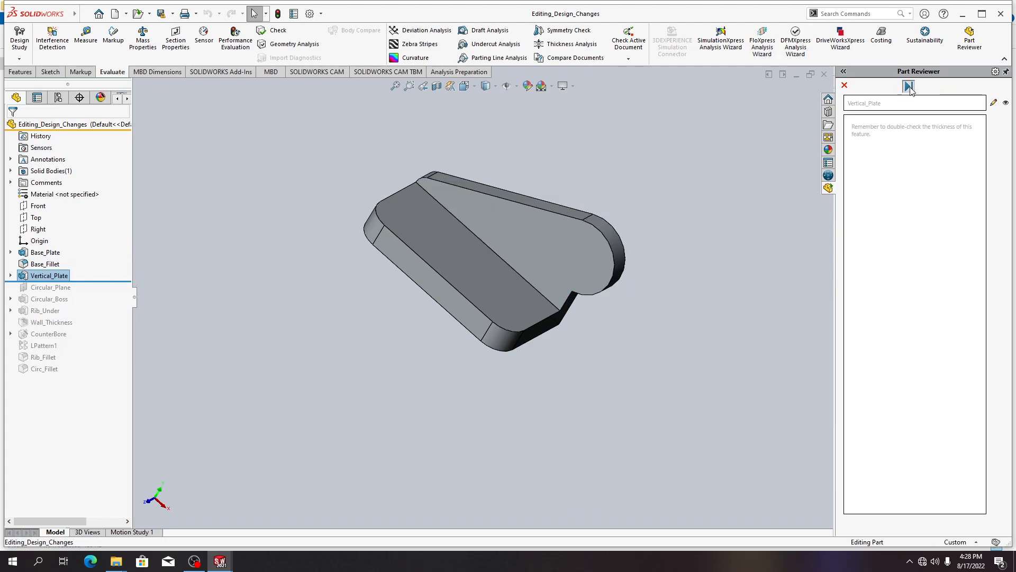
left_click(911, 89)
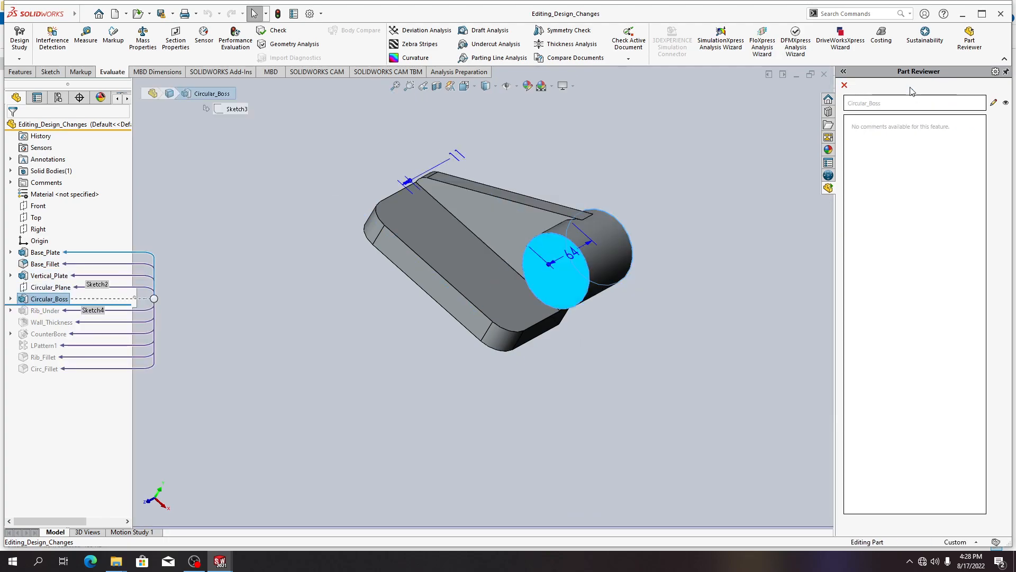
Step forward in Part Reviewer from Rib_Under through Circ_Fillet and around to Base_Plate again.
left_click(910, 89)
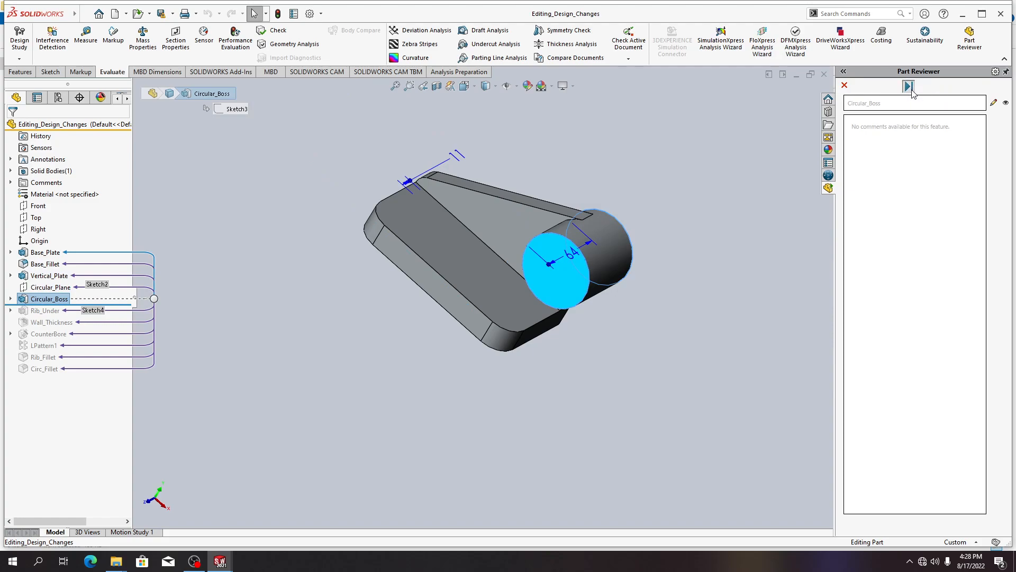
left_click(912, 91)
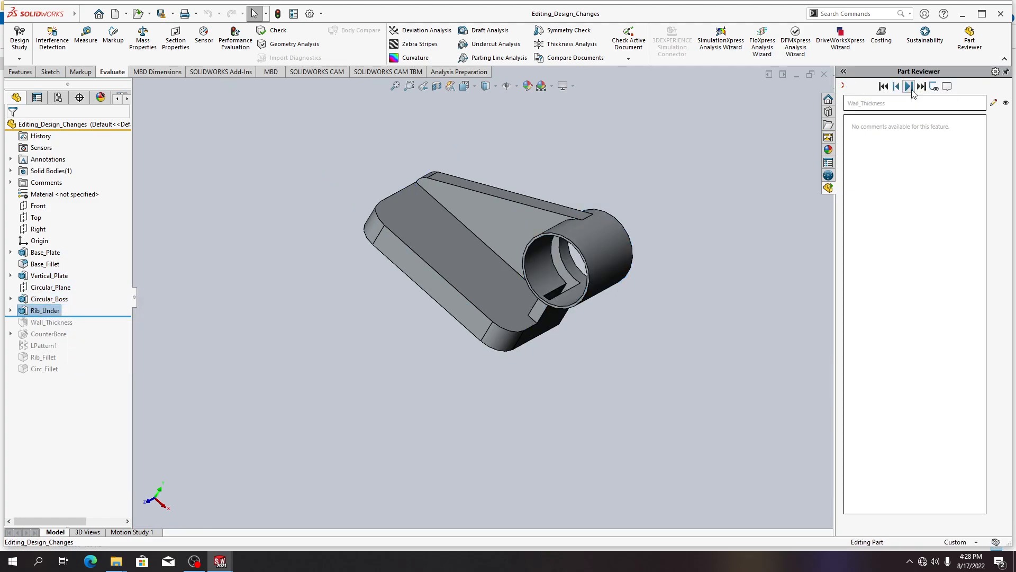
left_click(909, 87)
left_click(909, 87)
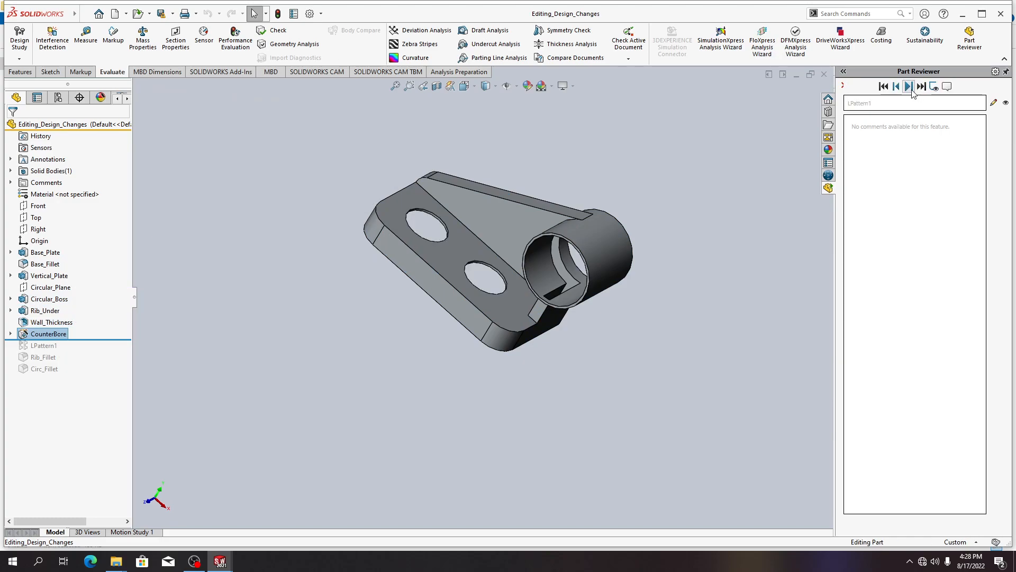
left_click(909, 87)
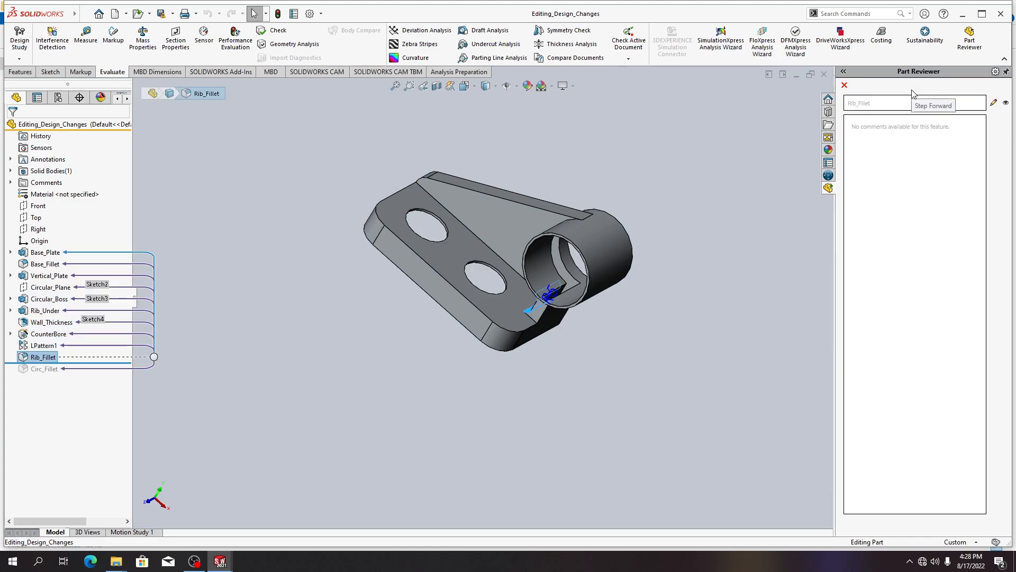
left_click(911, 91)
left_click(912, 88)
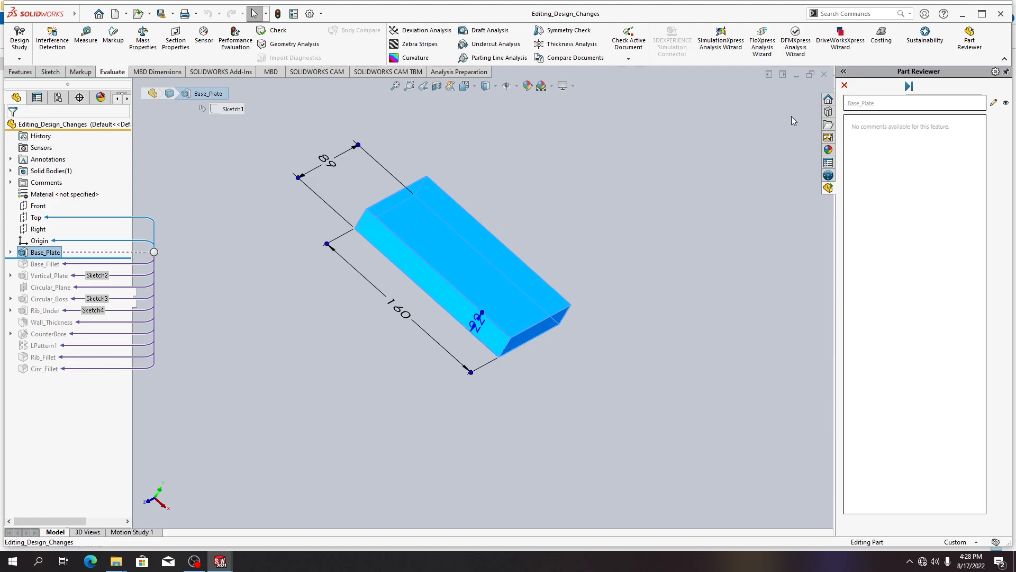
Roll the part forward to below Circ_Fillet and close Part Reviewer.
left_click(247, 258)
left_click_drag(79, 258, 72, 386)
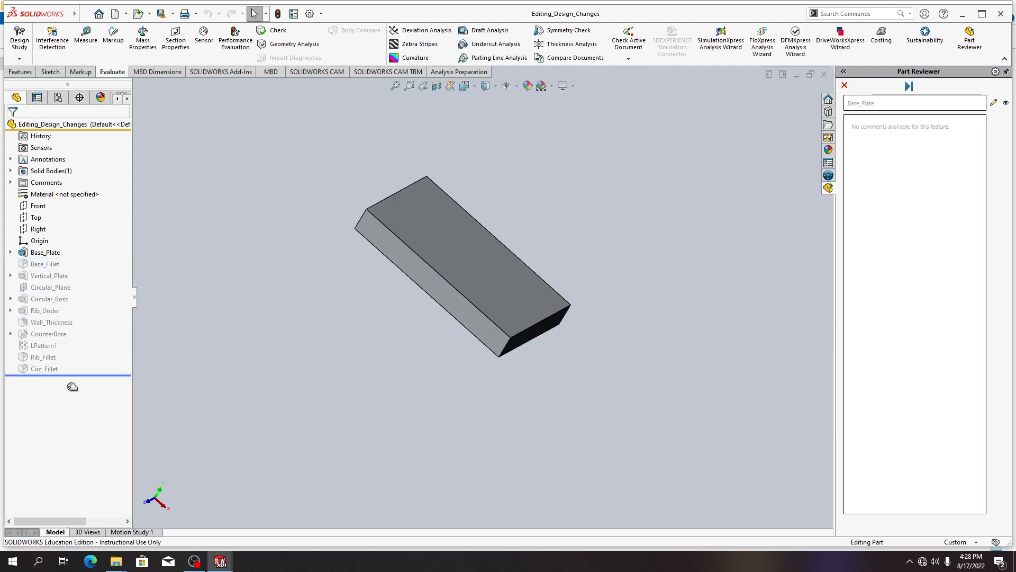
left_click(843, 72)
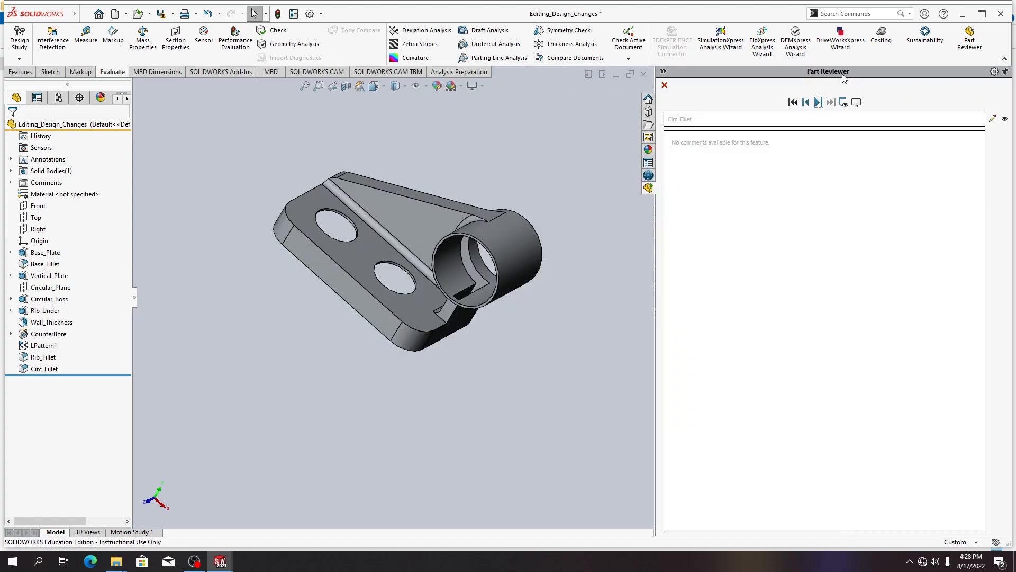
left_click(664, 85)
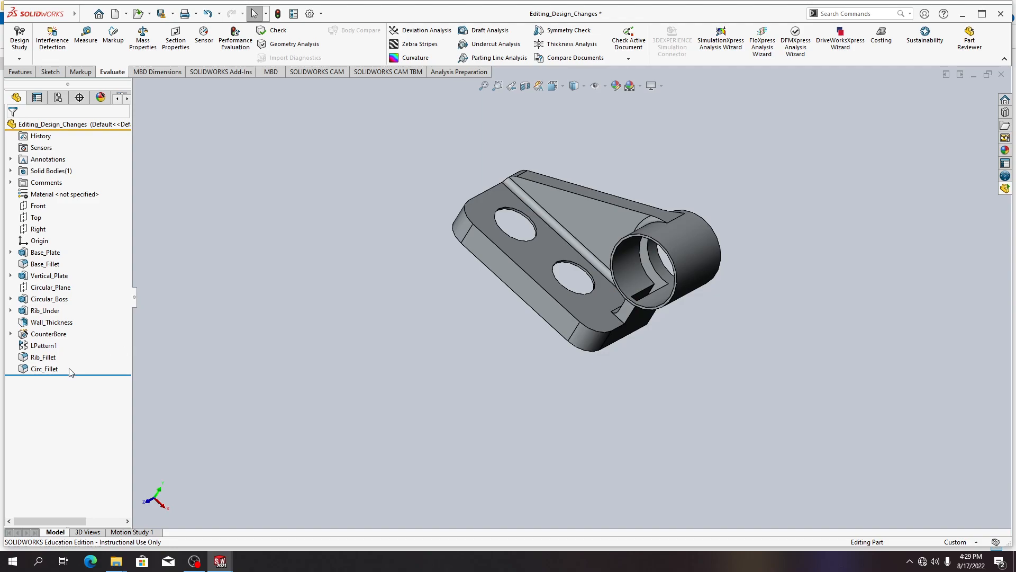
Roll the feature history back to just below Vertical_Plate and suppress Base_Fillet.
left_click_drag(74, 374, 100, 281)
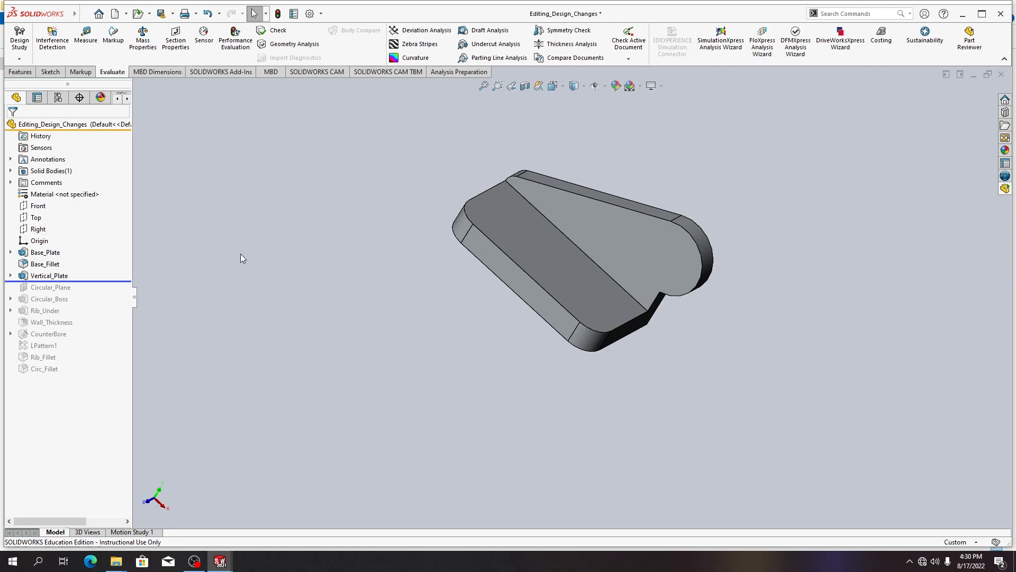
left_click(72, 125)
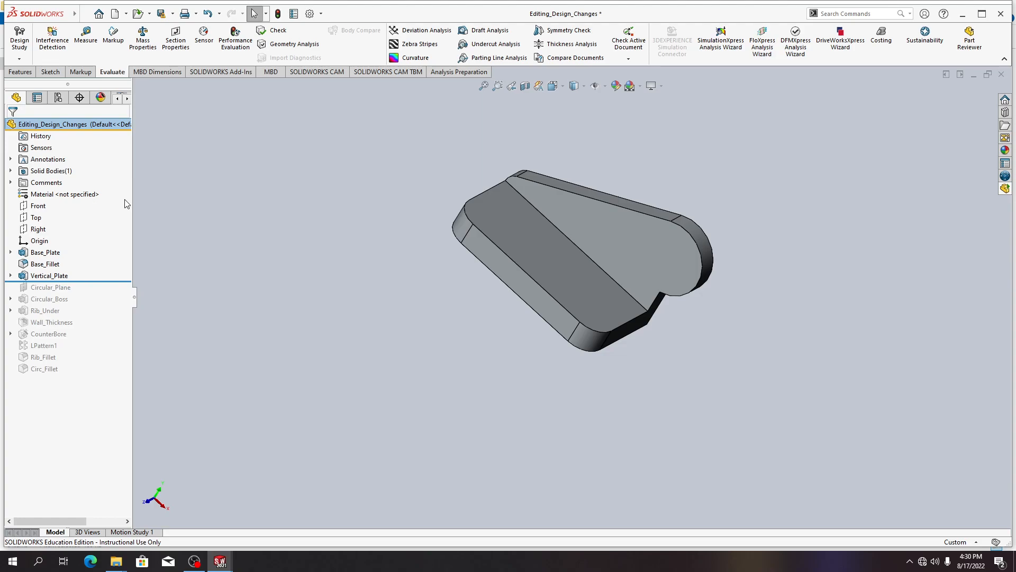
right_click(48, 265)
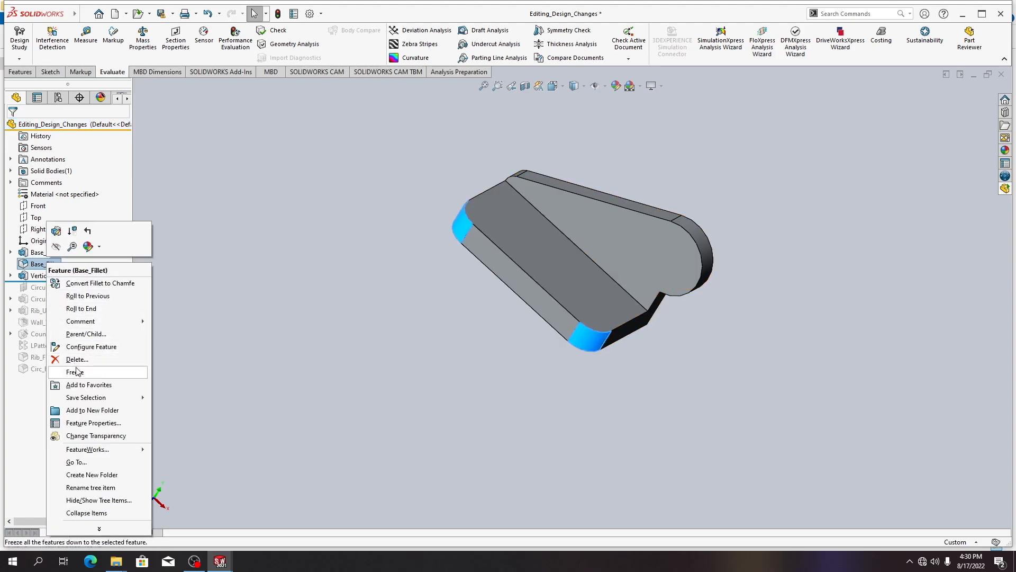
left_click(74, 231)
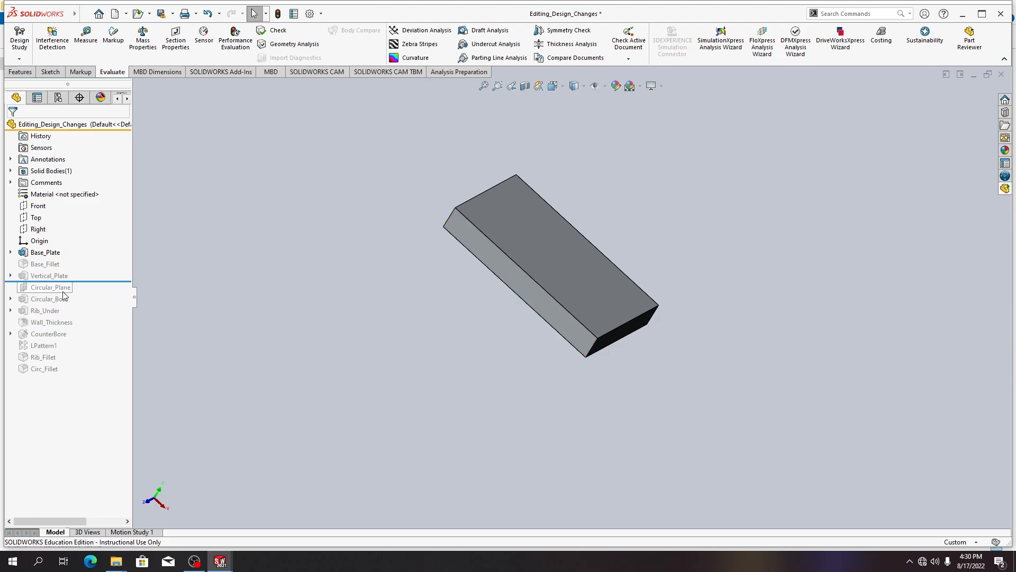
Unsuppress Base_Fillet and its dependent Vertical_Plate.
right_click(42, 264)
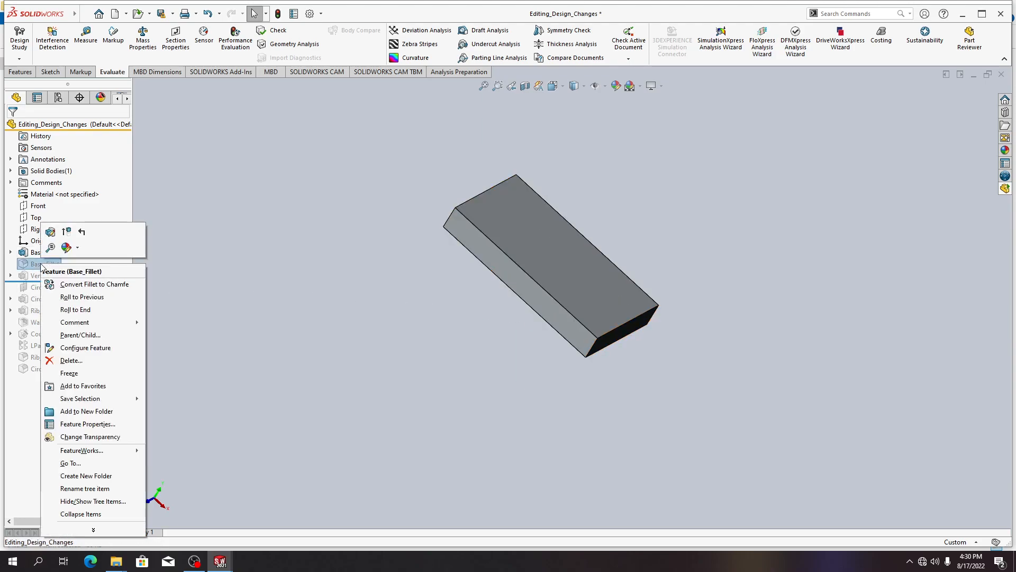
left_click(69, 232)
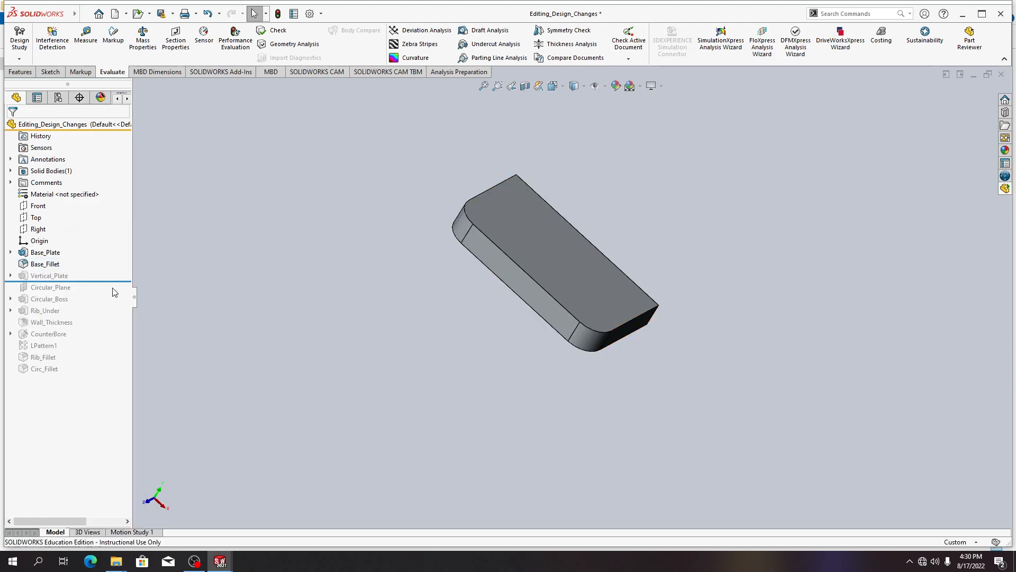
right_click(51, 276)
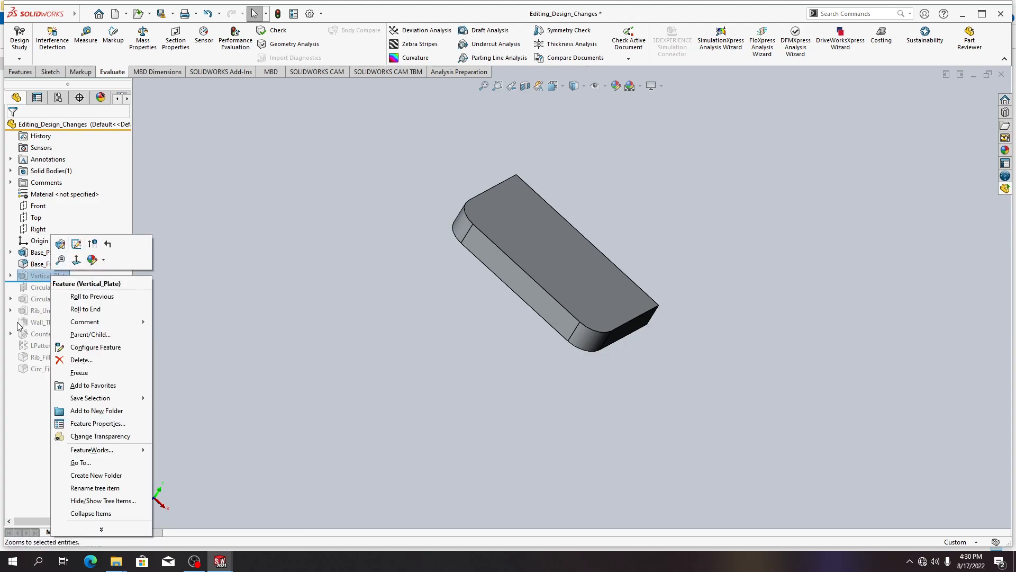
left_click(91, 239)
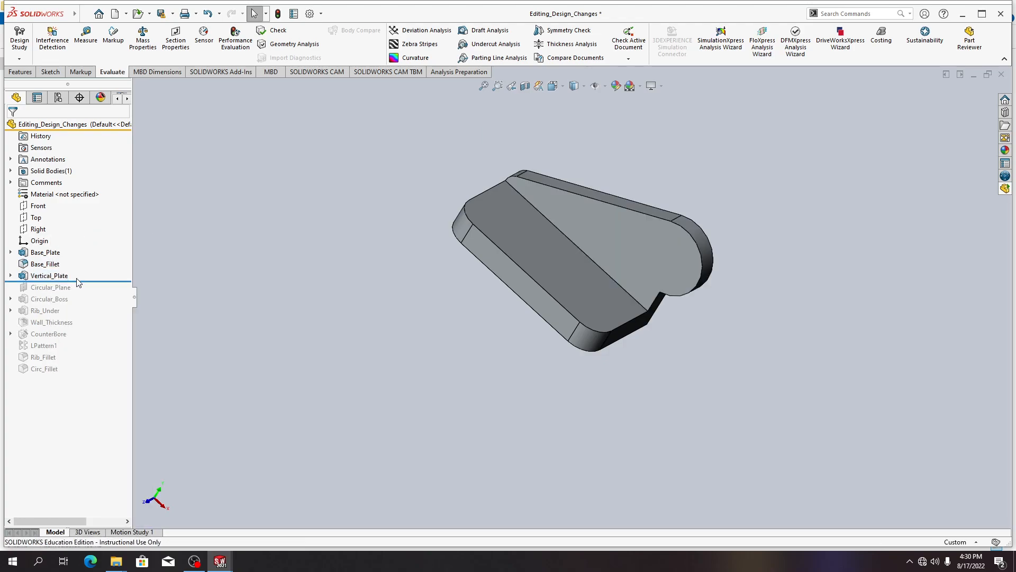
mouse_move(63, 282)
key("alt+Tab")
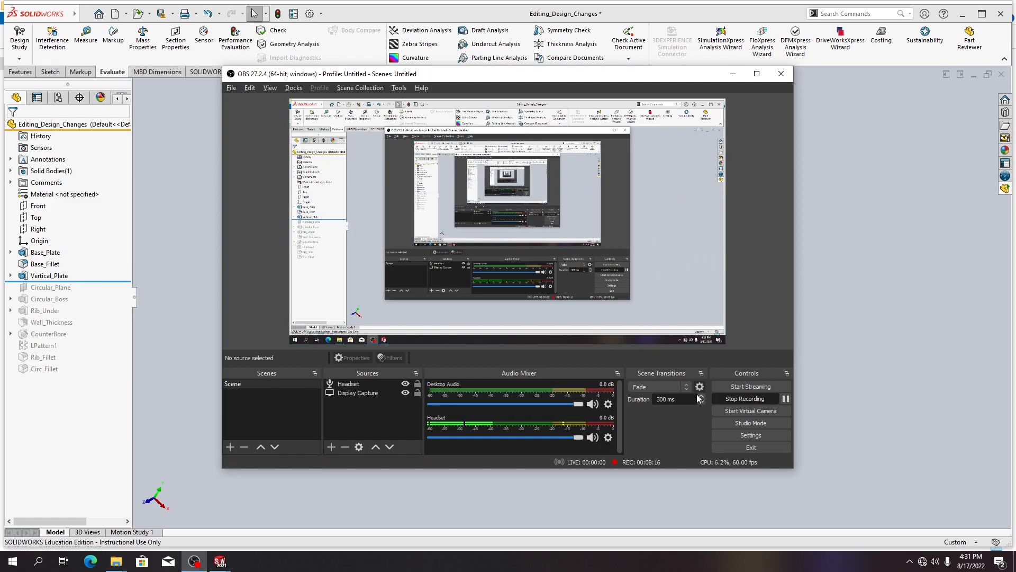
left_click(786, 398)
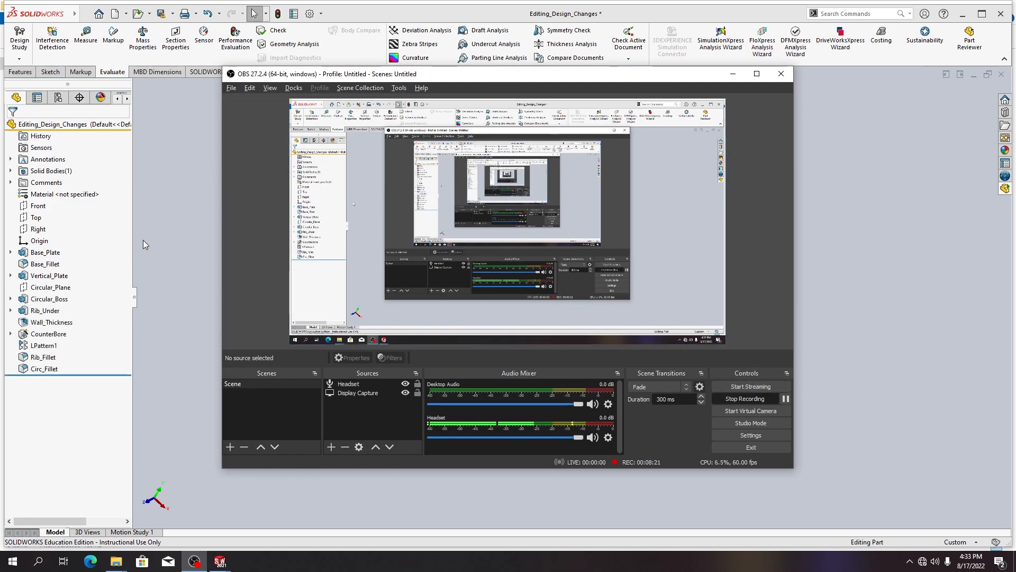
left_click(68, 316)
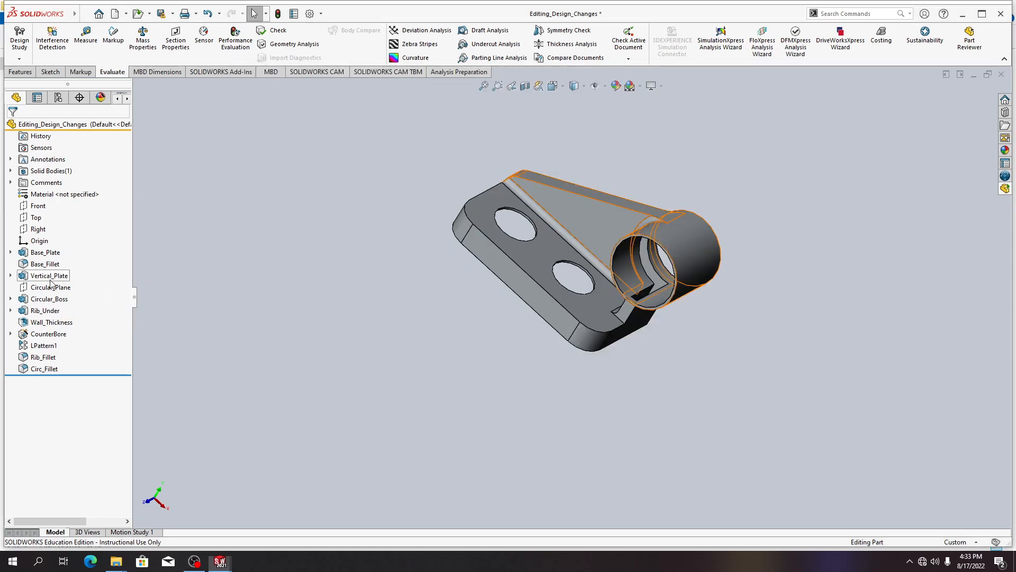
Delete the CounterBore feature together with its dependent linear pattern and sketches.
right_click(59, 340)
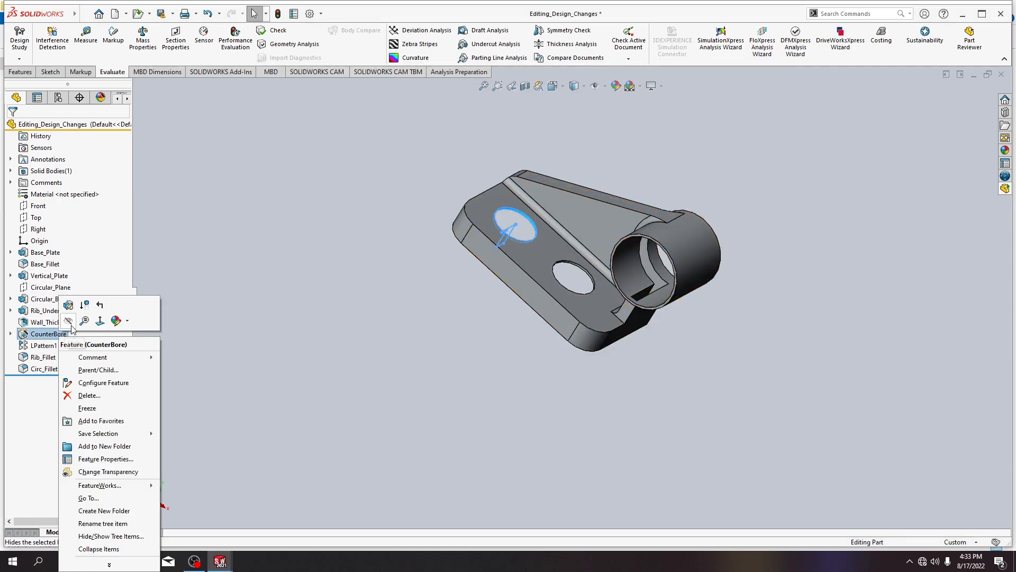
left_click(89, 396)
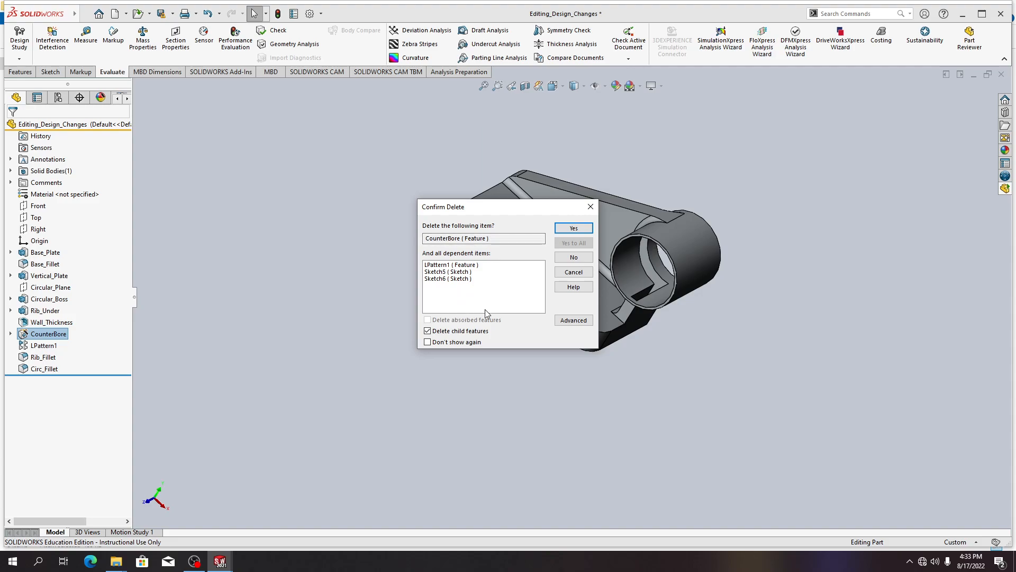
left_click(574, 227)
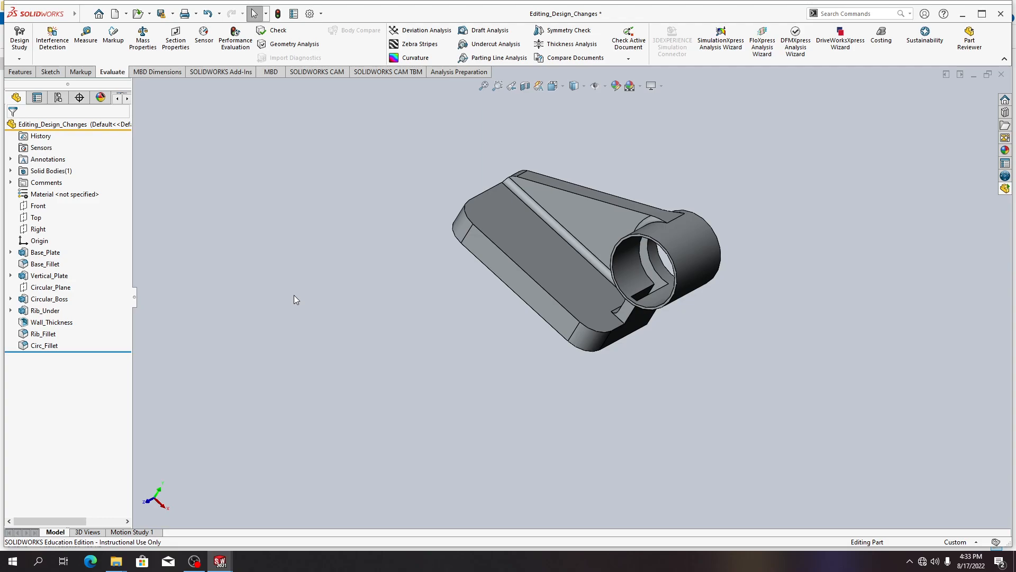
Try to reorder Wall_Thickness to directly below Base_Fillet in the feature history.
left_click(59, 322)
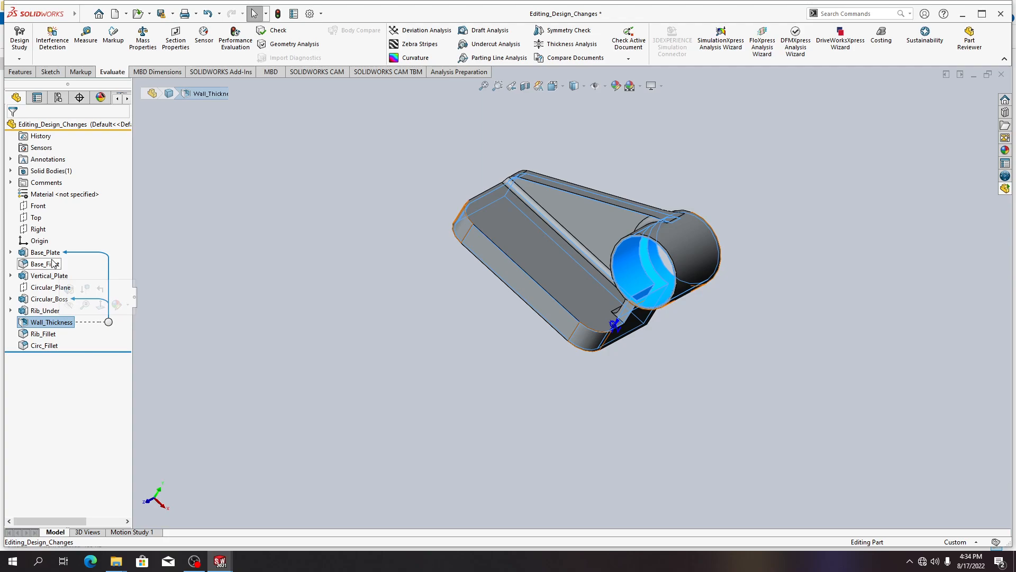
left_click_drag(52, 322, 55, 263)
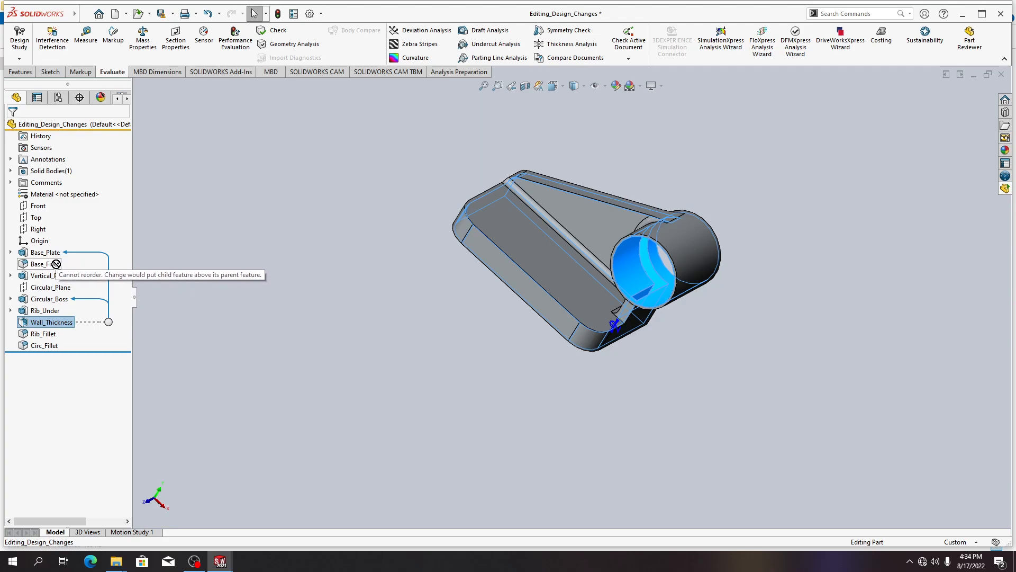
left_click_drag(56, 264, 56, 261)
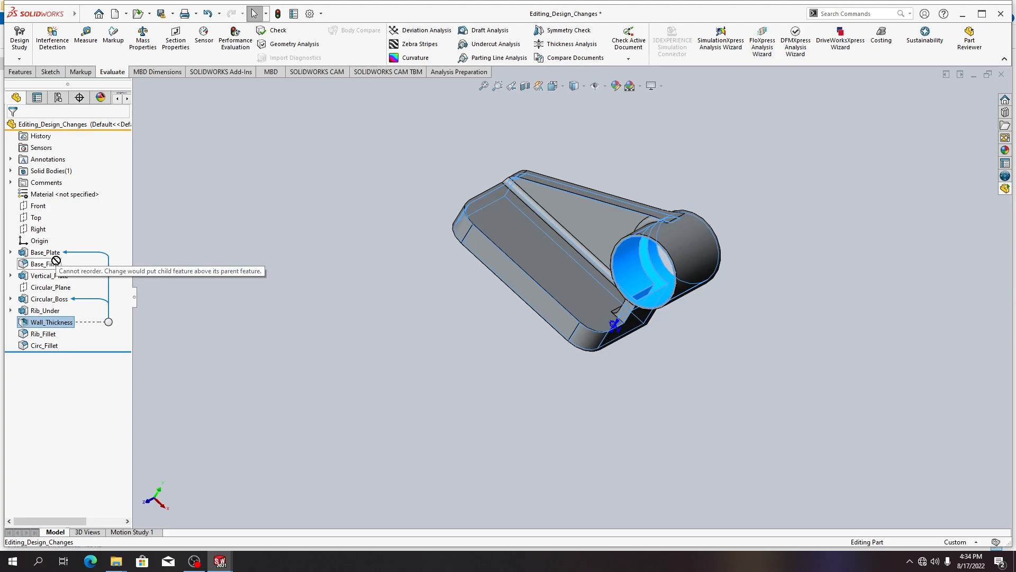
left_click_drag(55, 260, 74, 322)
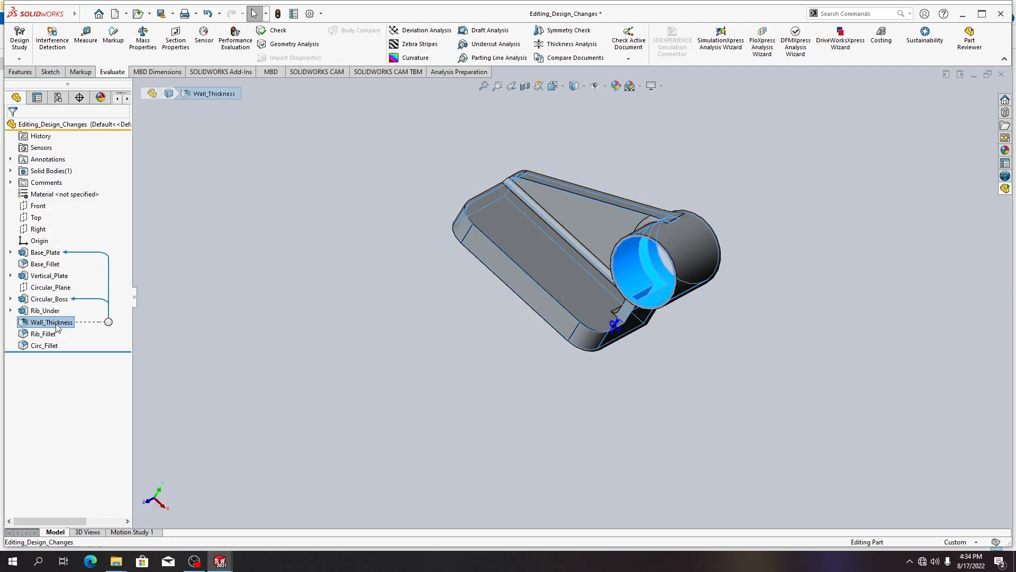
Open the Wall_Thickness shell for editing and identify on the model which faces it removes.
right_click(57, 325)
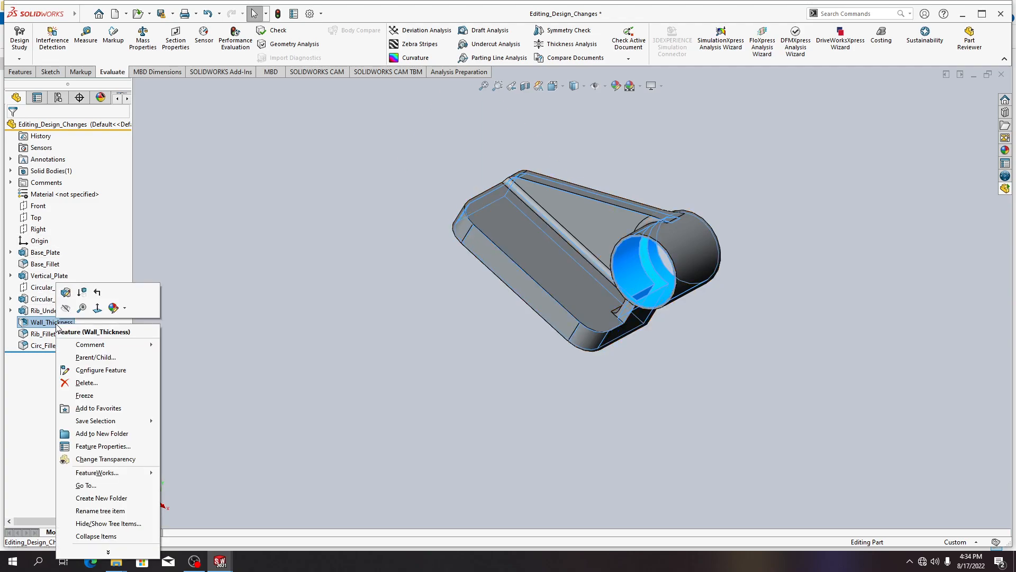
left_click(65, 292)
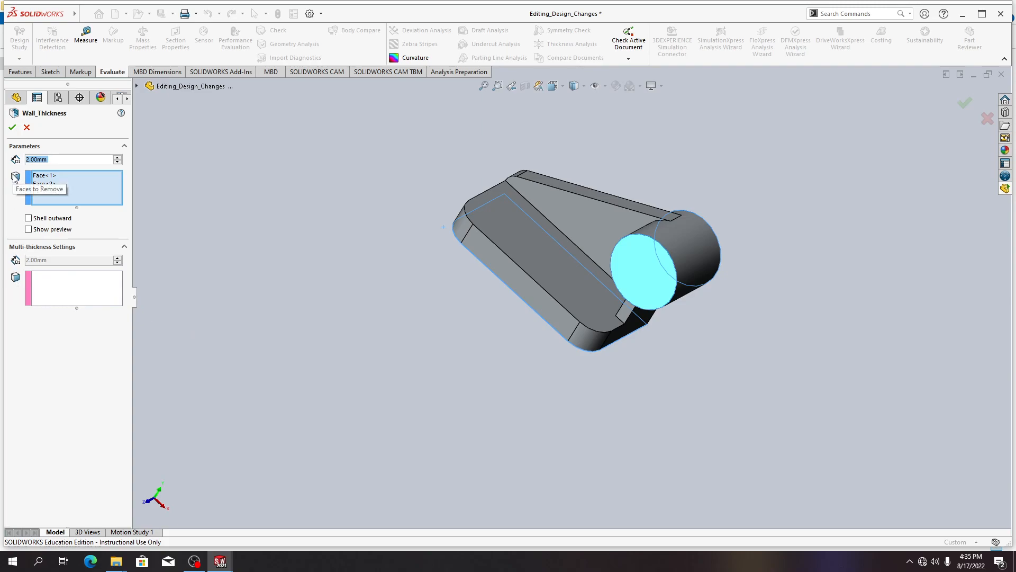
middle_click_drag(392, 331, 308, 293)
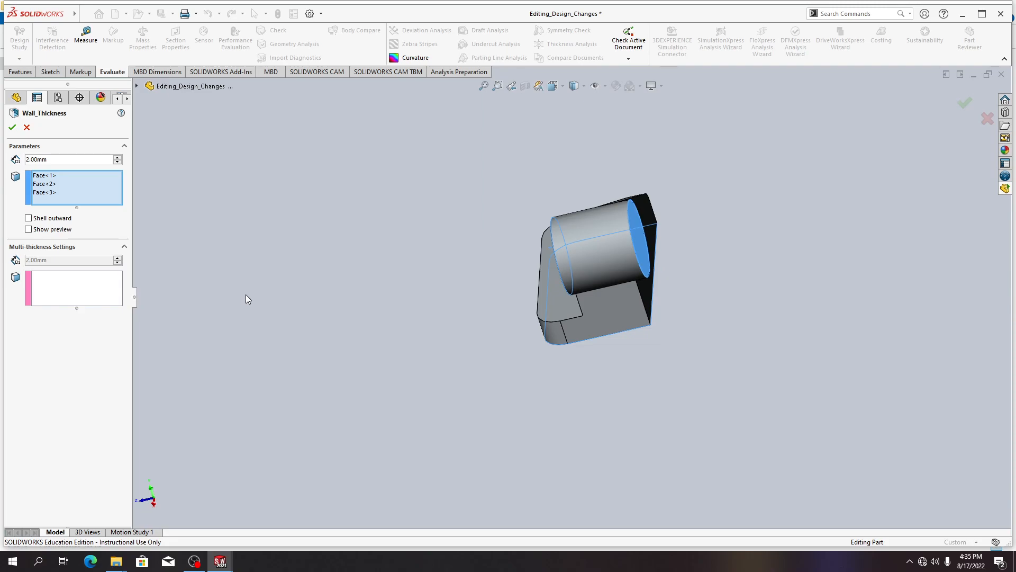
left_click(43, 192)
middle_click_drag(275, 285, 431, 283)
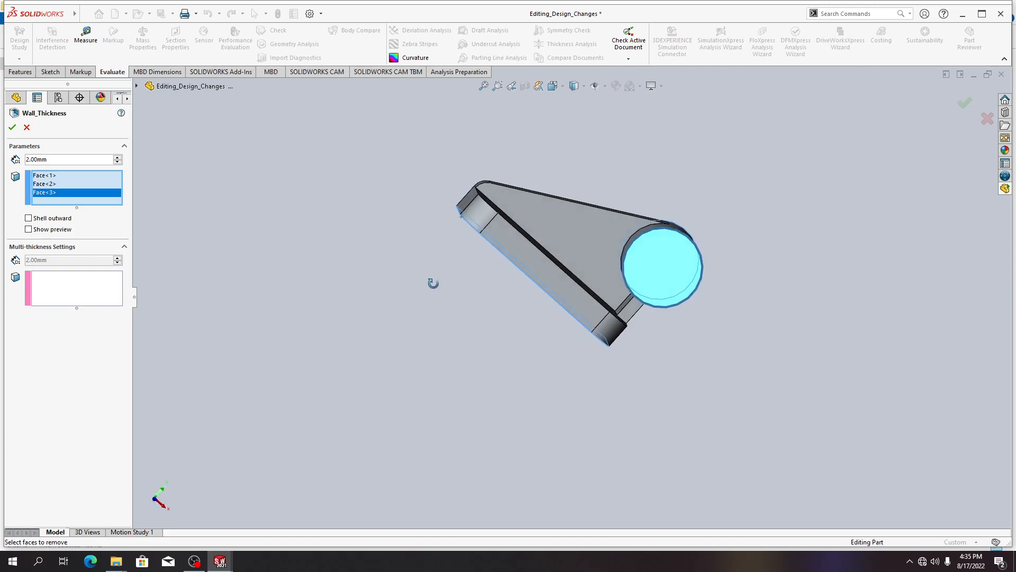
left_click(39, 176)
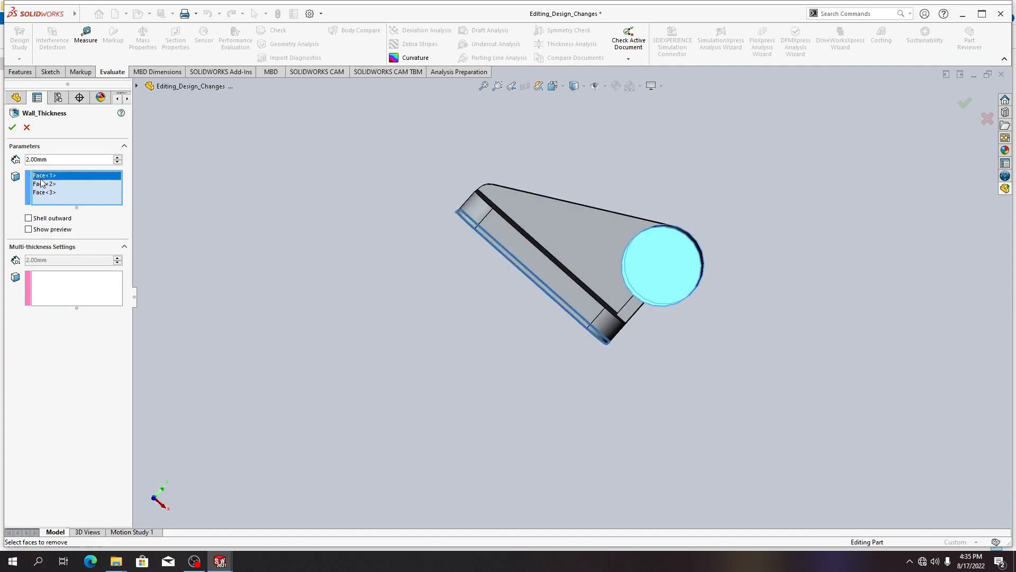
middle_click_drag(318, 319, 284, 254)
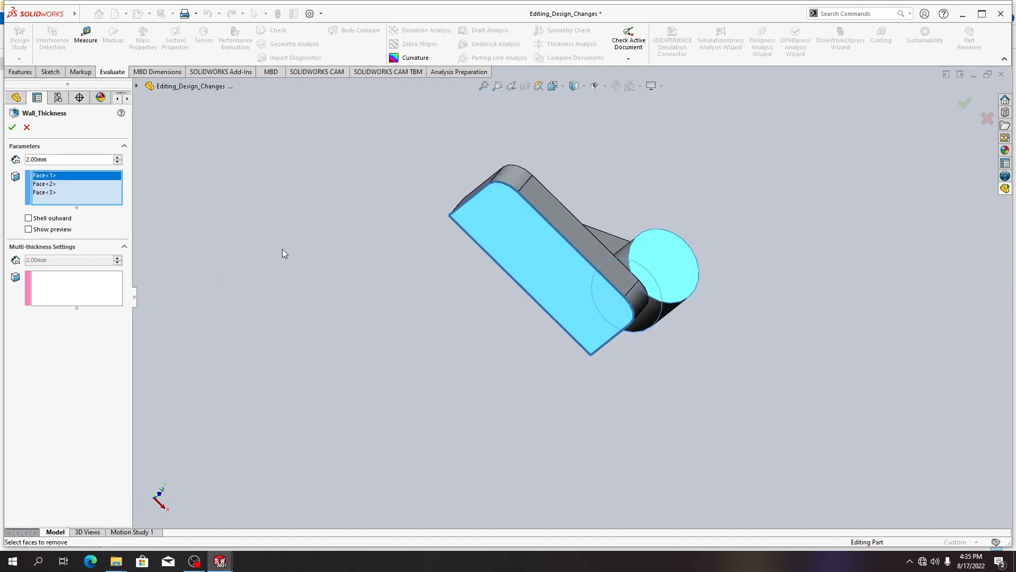
Take both circular end faces of the boss out of the Wall_Thickness shell's faces to remove, keeping only the base's underside.
left_click(64, 185)
key("Delete")
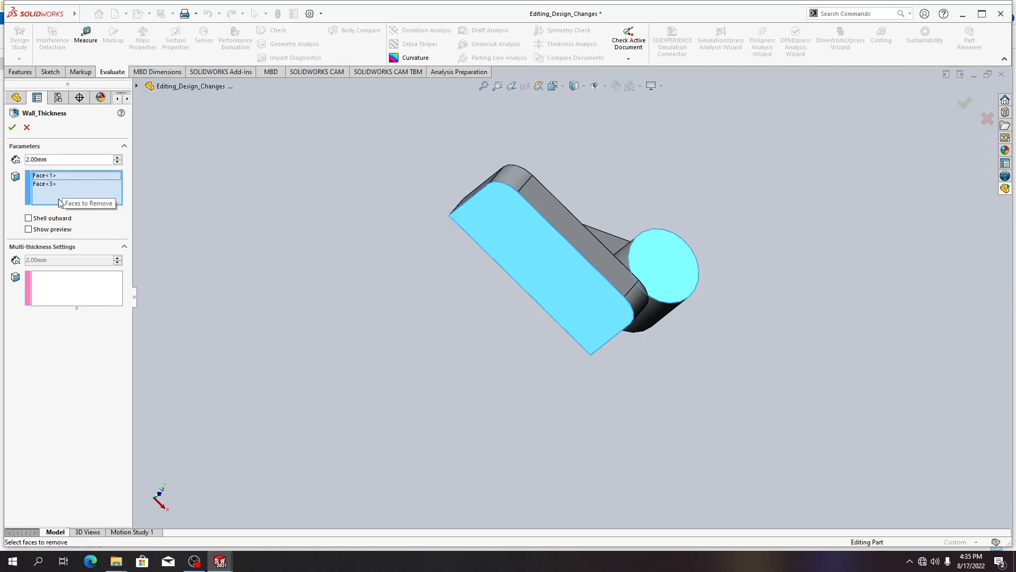
left_click(56, 183)
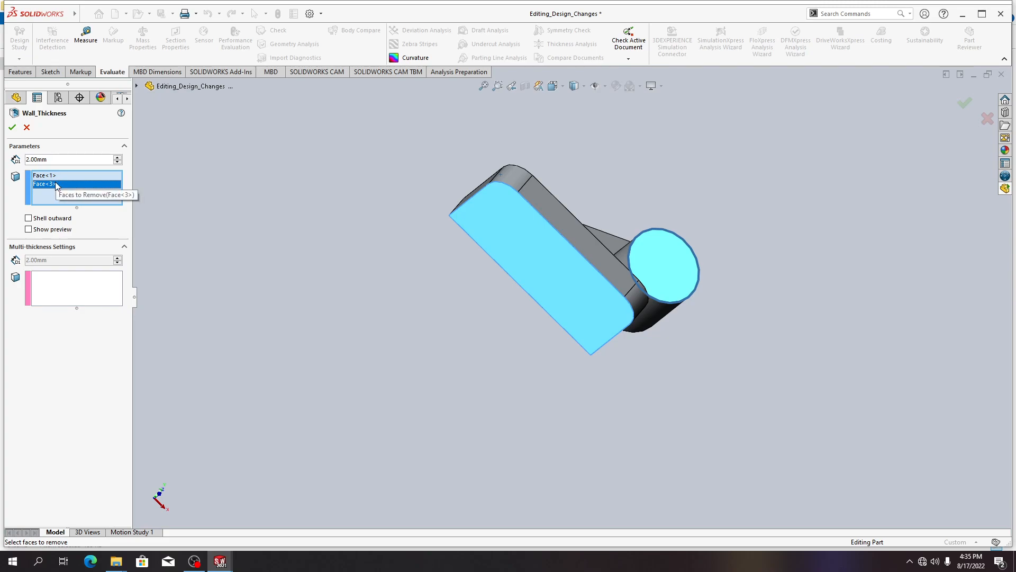
key("Delete")
middle_click_drag(402, 288, 267, 311)
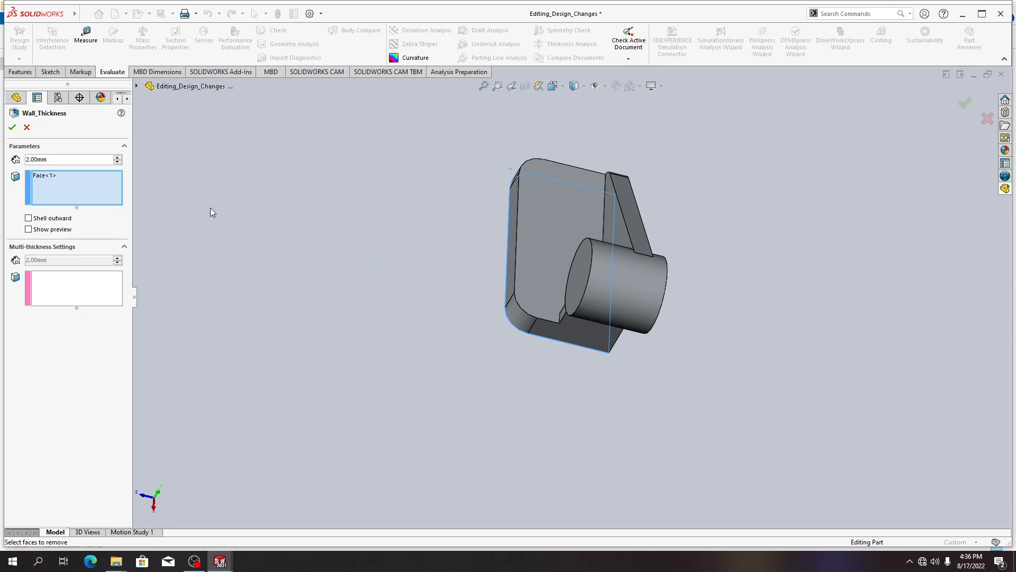
left_click(11, 127)
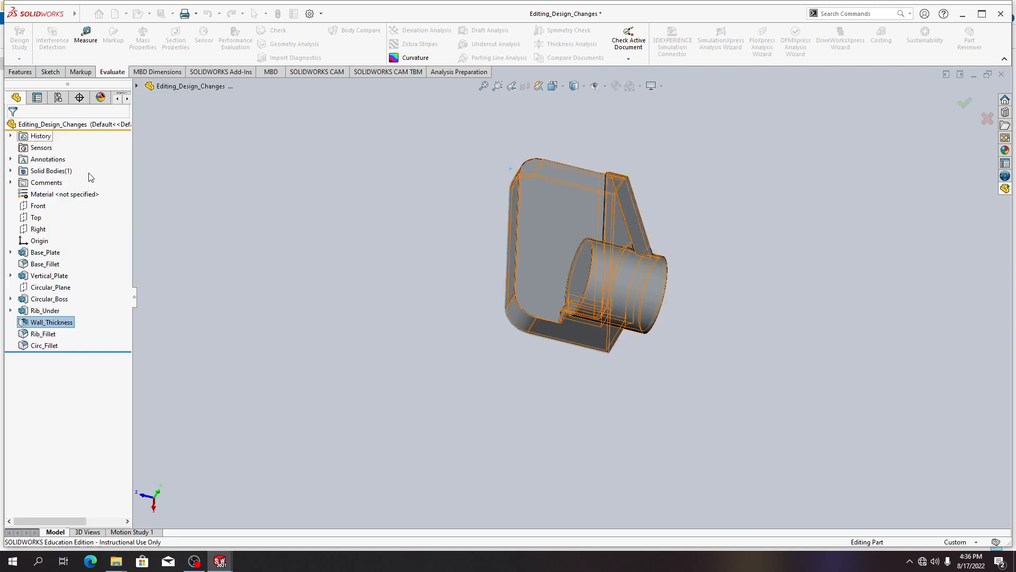
middle_click_drag(491, 345, 618, 343)
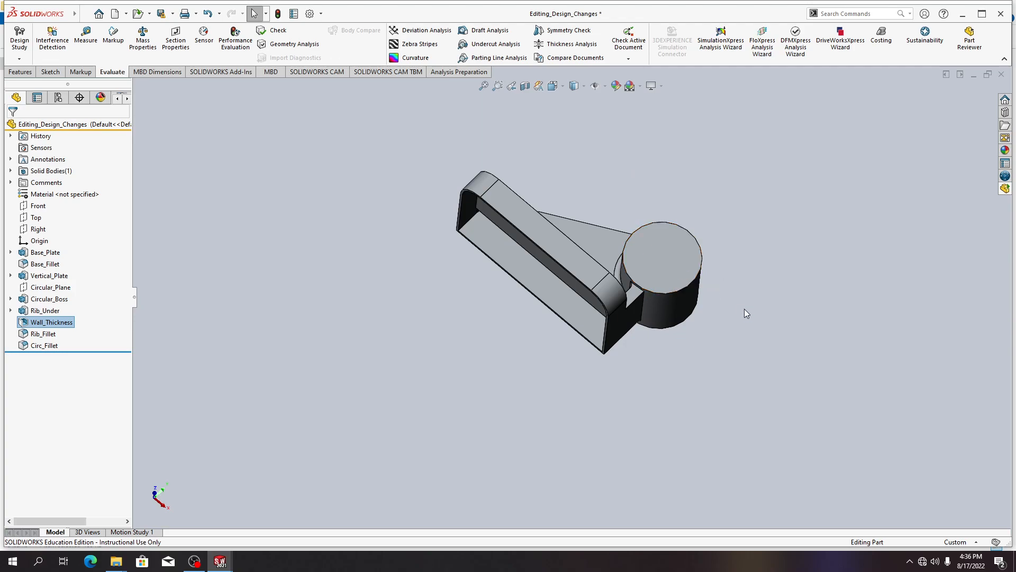
Reorder Wall_Thickness to directly below Base_Fillet and inspect the rebuilt part from several sides.
mouse_move(66, 326)
mouse_move(63, 263)
left_click_drag(59, 324, 64, 257)
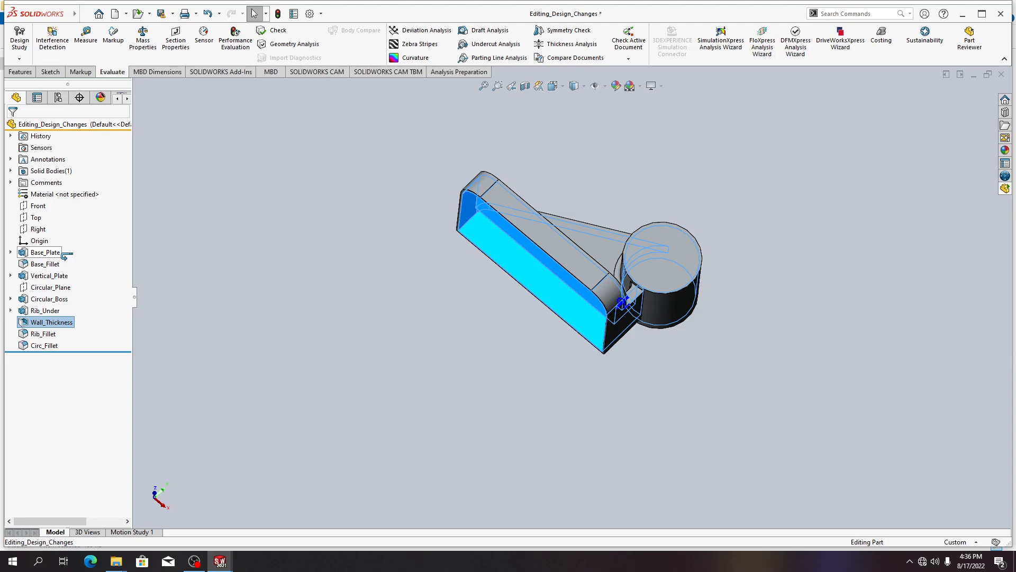
left_click_drag(64, 256, 55, 268)
middle_click_drag(416, 300, 271, 251)
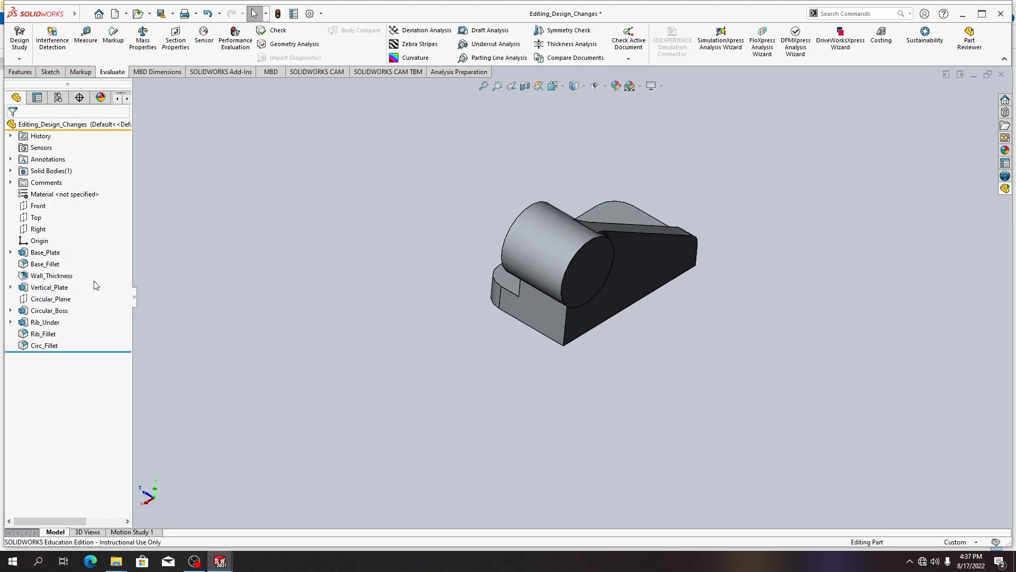
middle_click_drag(275, 320, 494, 318)
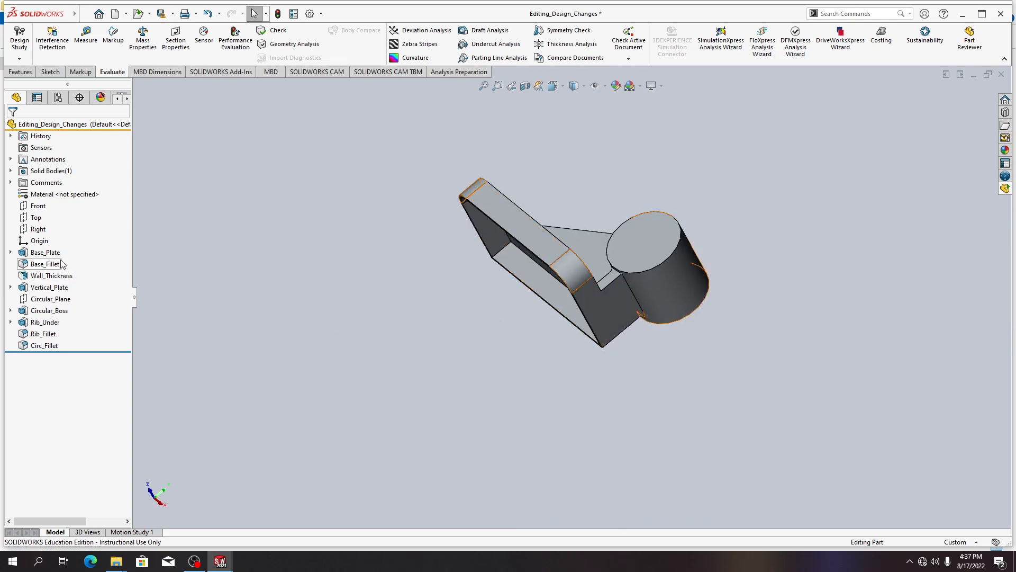
middle_click_drag(478, 351, 408, 317)
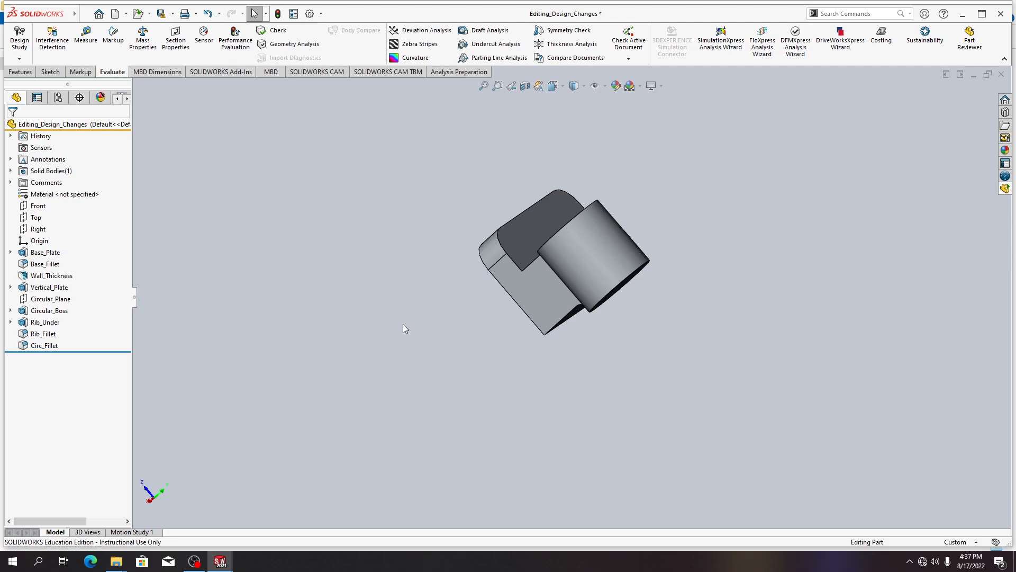
middle_click_drag(418, 339, 487, 319)
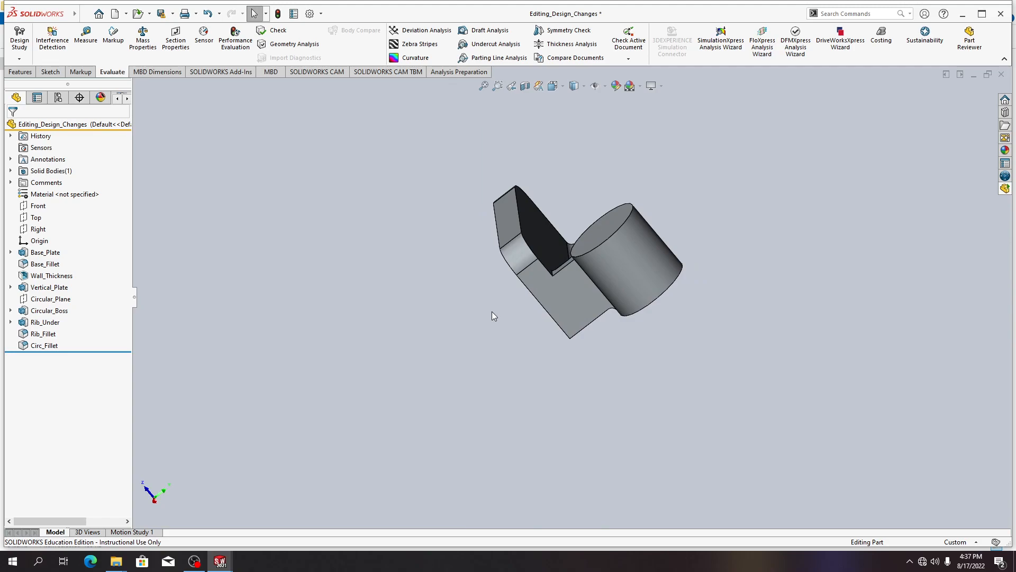
Open the Vertical_Plate sketch for editing and orient the view normal to the Front plane.
right_click(59, 287)
left_click(84, 251)
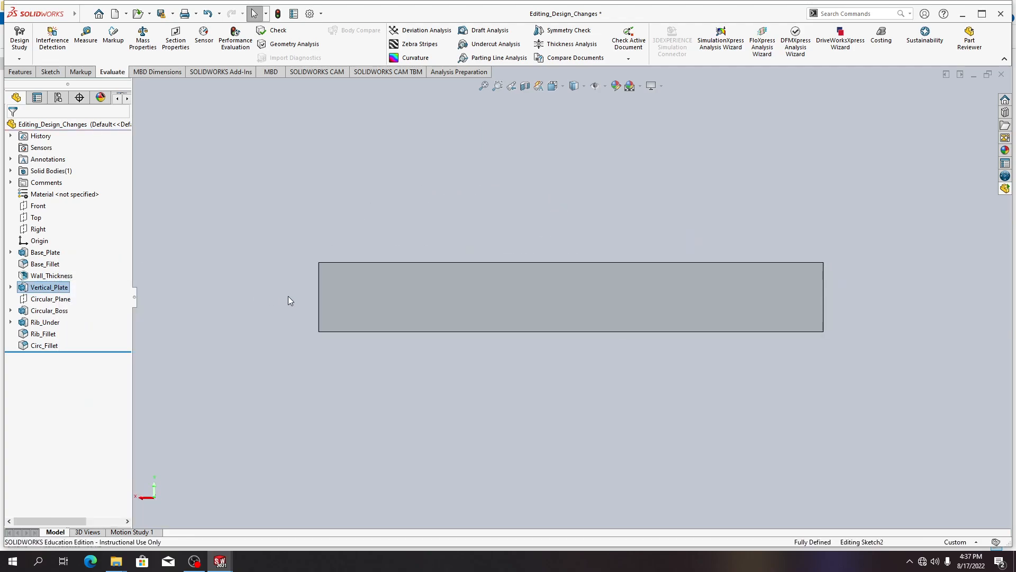
scroll(392, 360, "up", 4)
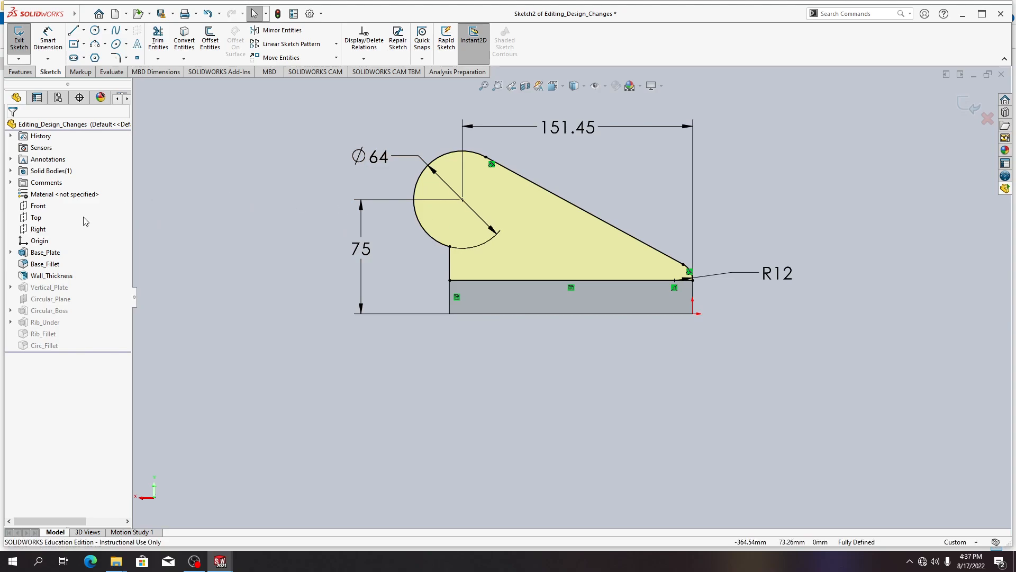
right_click(45, 206)
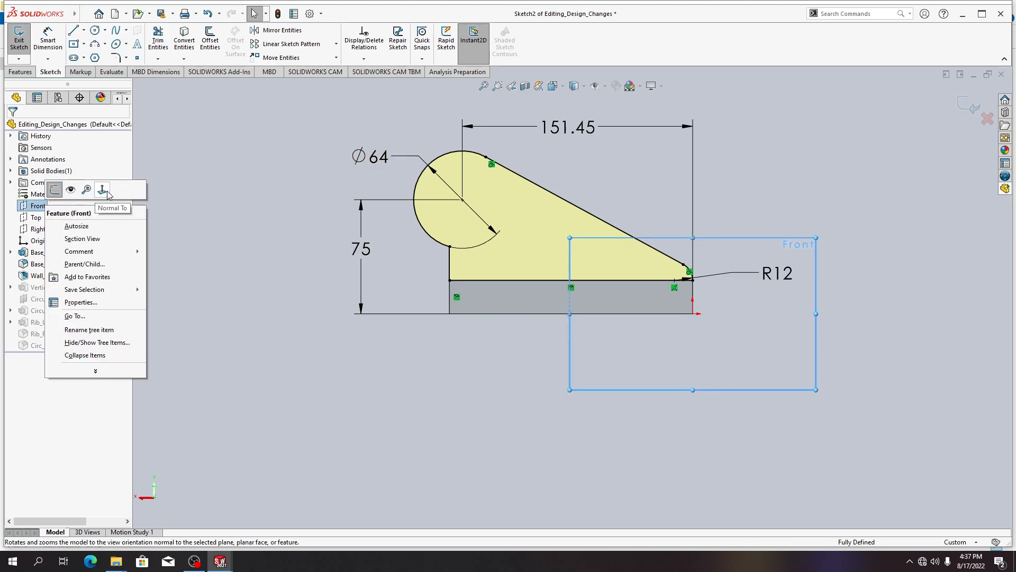
left_click(91, 186)
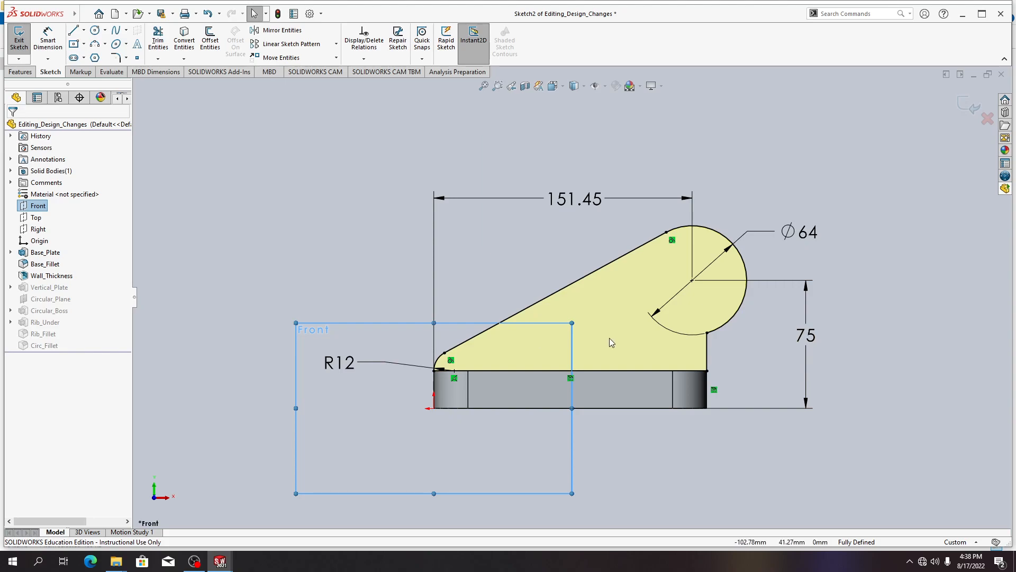
Add a tangent relation between the short vertical line and the 64 mm diameter arc.
left_click(706, 349)
left_click(743, 263, "ctrl")
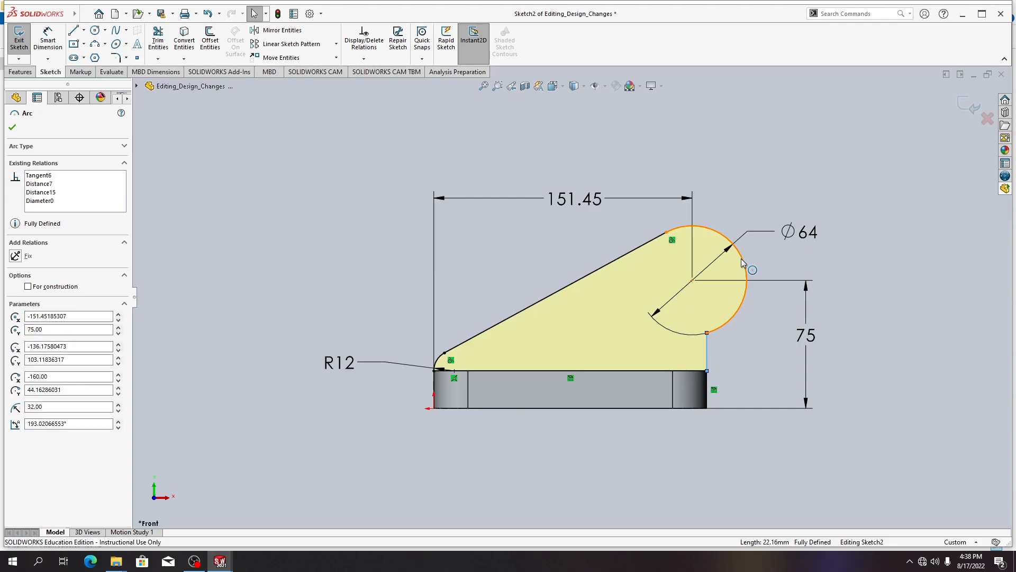
left_click(14, 299)
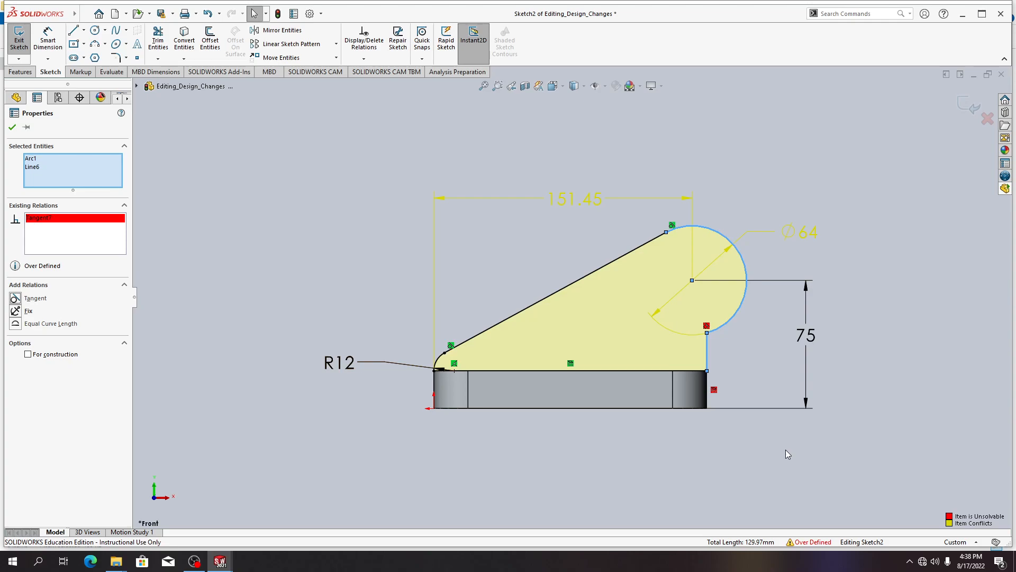
Diagnose the over-defined Vertical_Plate sketch with SketchXpert and review each of its proposed solutions.
left_click(807, 541)
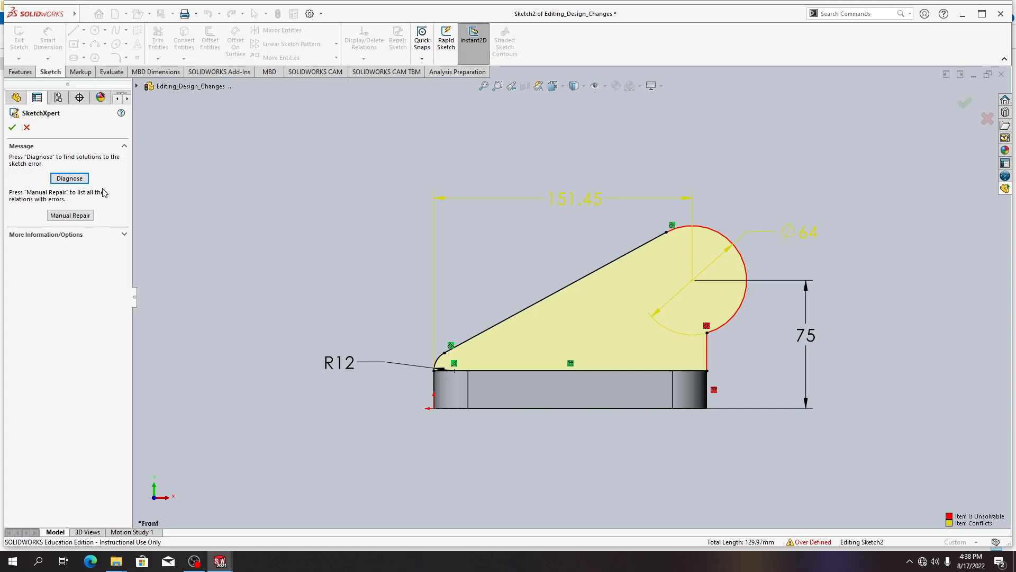
left_click(84, 181)
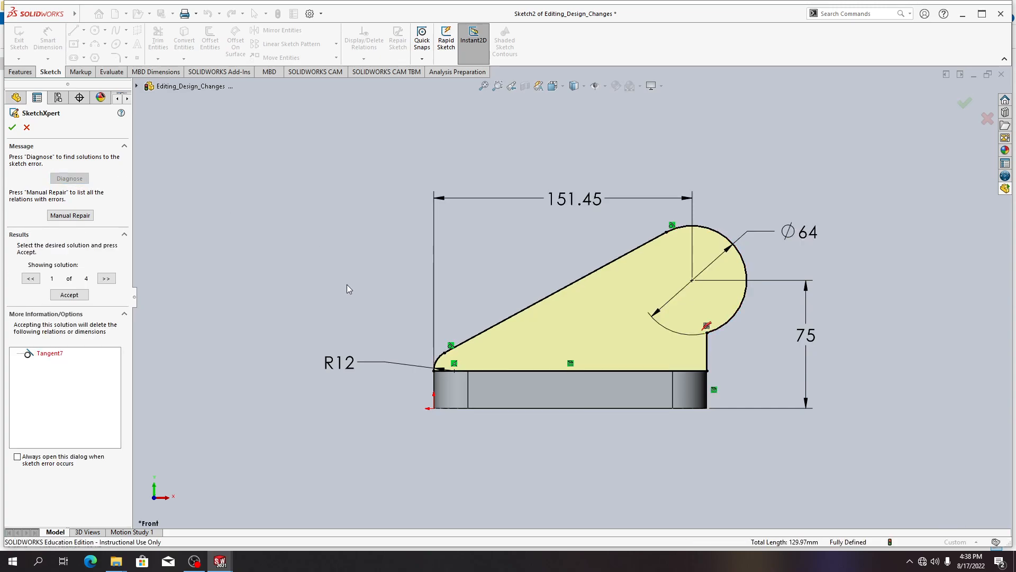
left_click(106, 278)
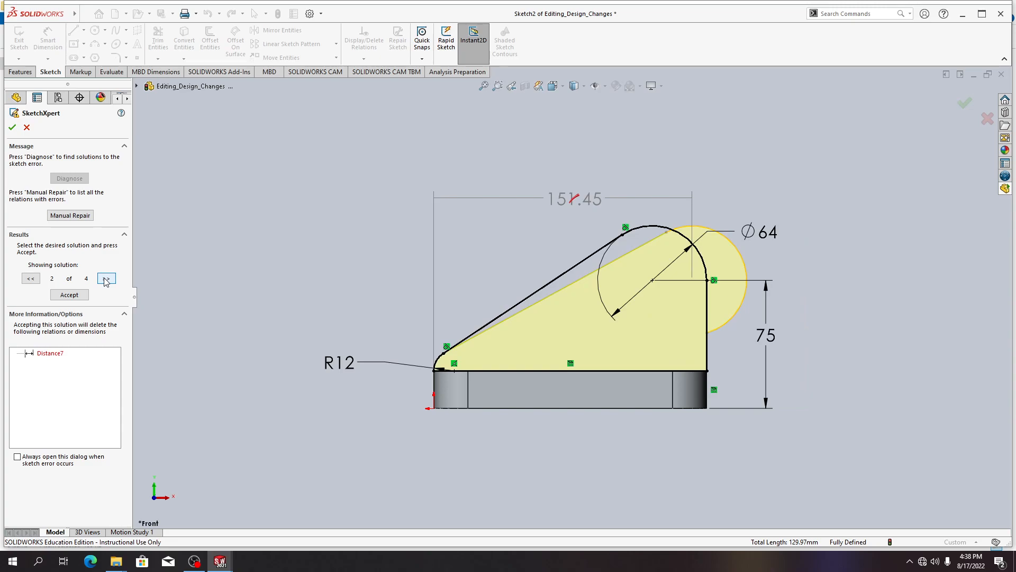
left_click(30, 278)
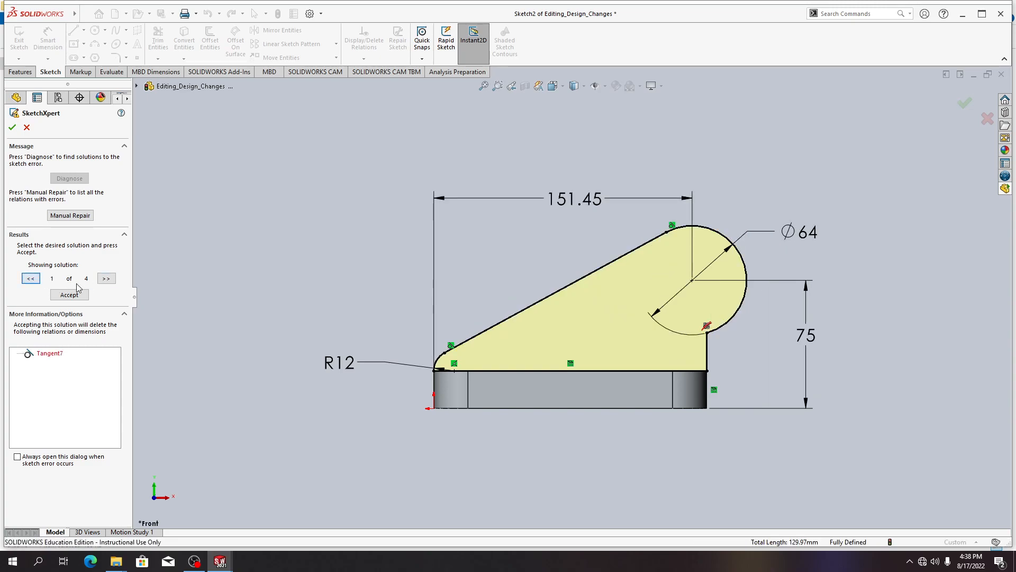
left_click(106, 279)
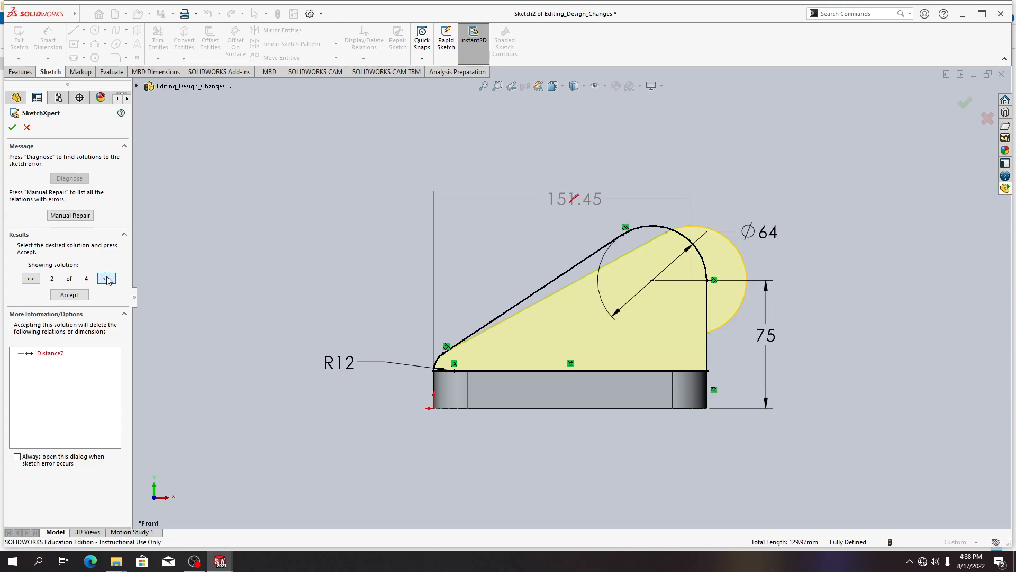
left_click(107, 279)
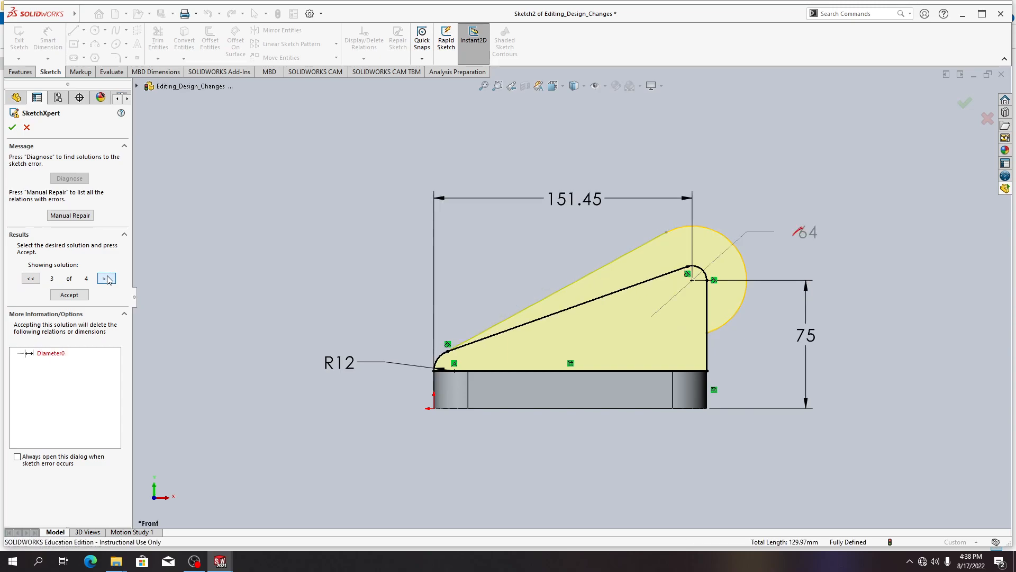
left_click(106, 279)
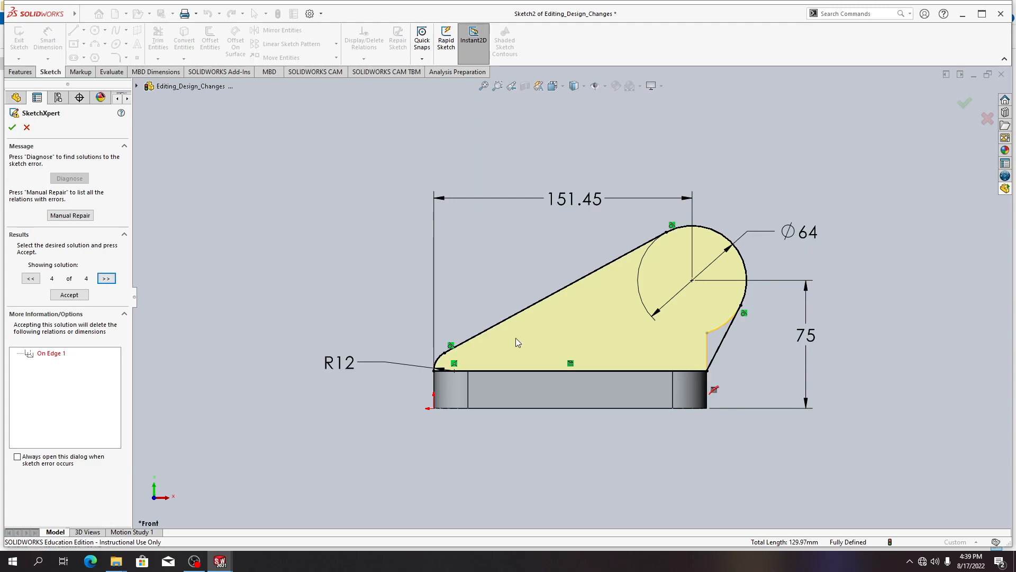
Accept the SketchXpert solution that deletes the 151.45 mm horizontal dimension and keeps the tangent relation.
left_click(25, 280)
left_click(25, 280)
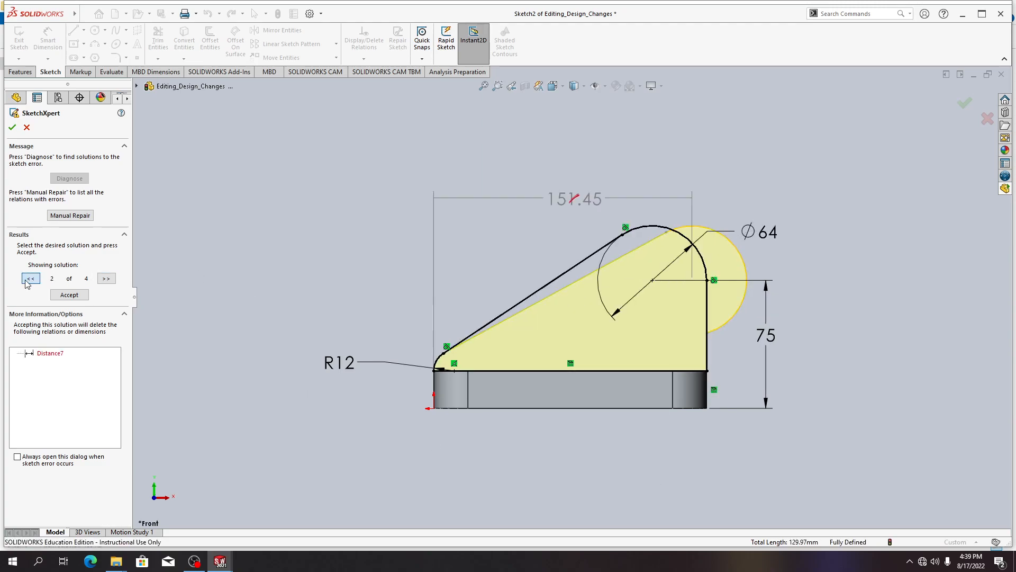
left_click(25, 280)
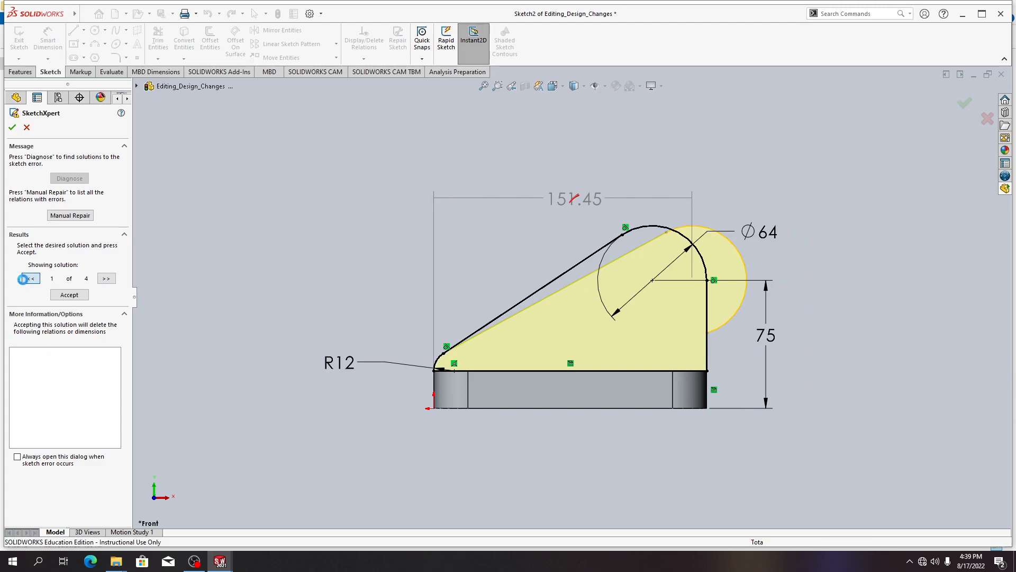
left_click(106, 279)
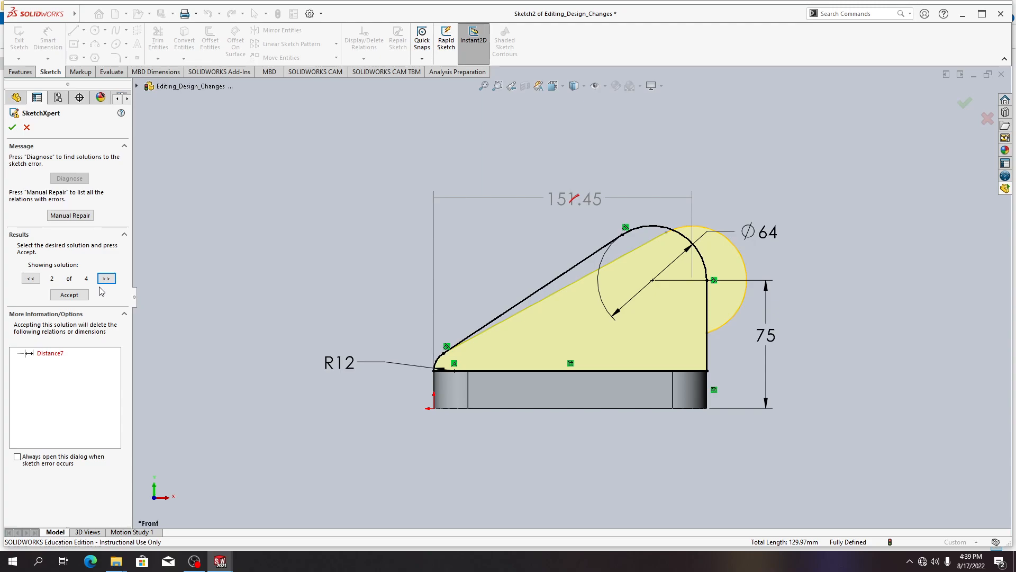
left_click(70, 295)
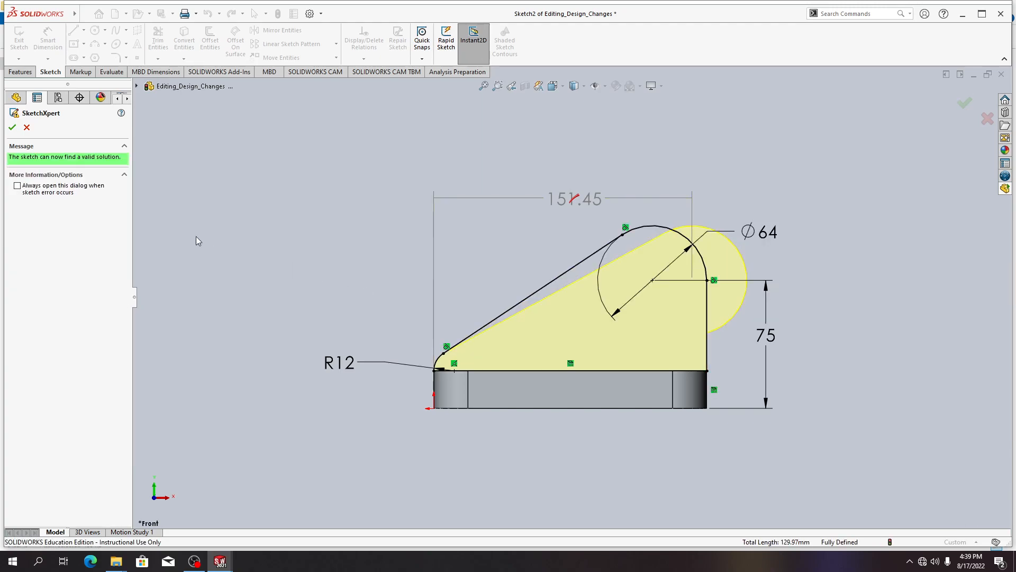
left_click(12, 127)
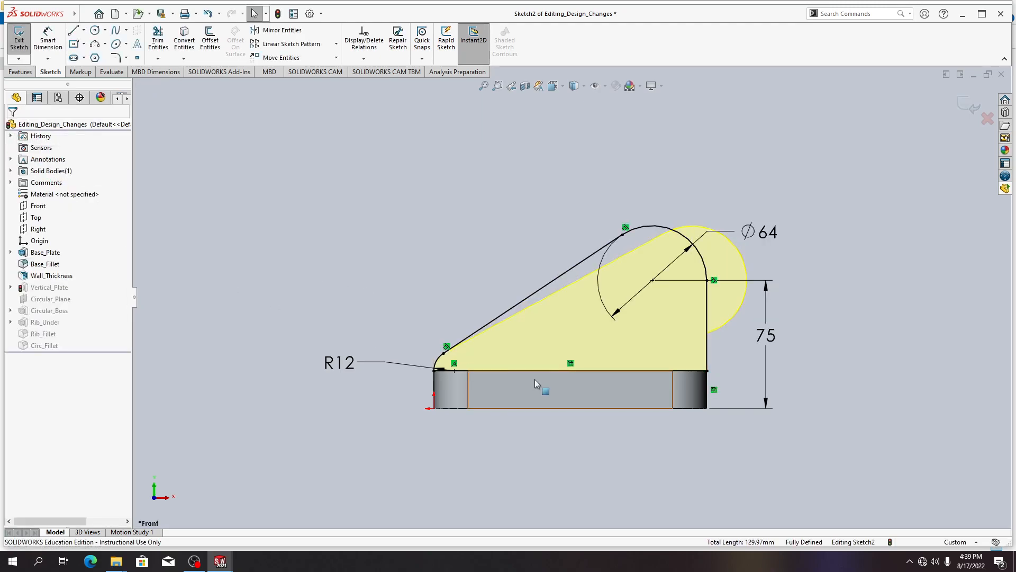
Exit the Vertical_Plate sketch to rebuild the part, and inspect the rib under the circular boss from an angle.
scroll(628, 419, "up", 3)
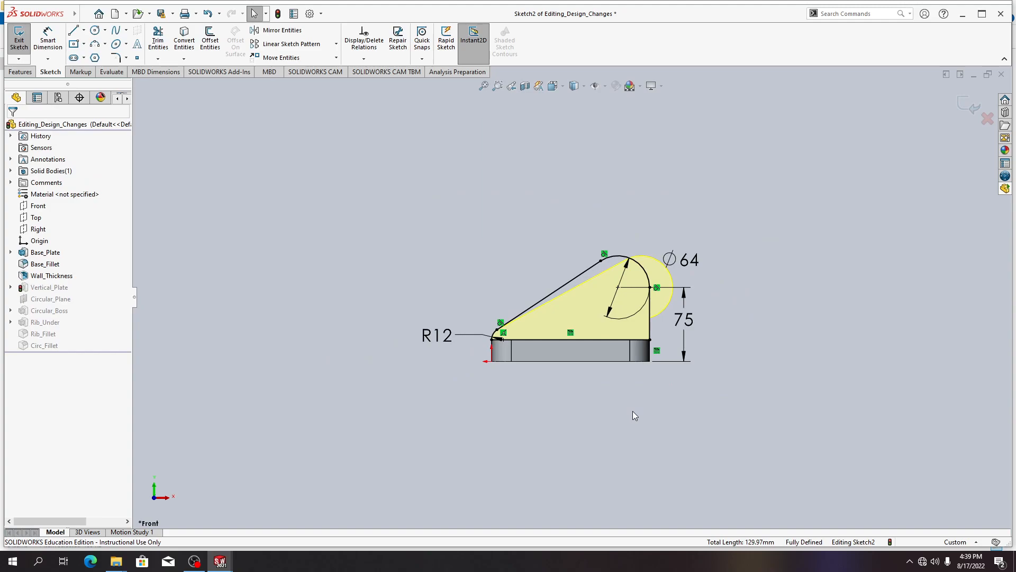
scroll(509, 277, "down", 3)
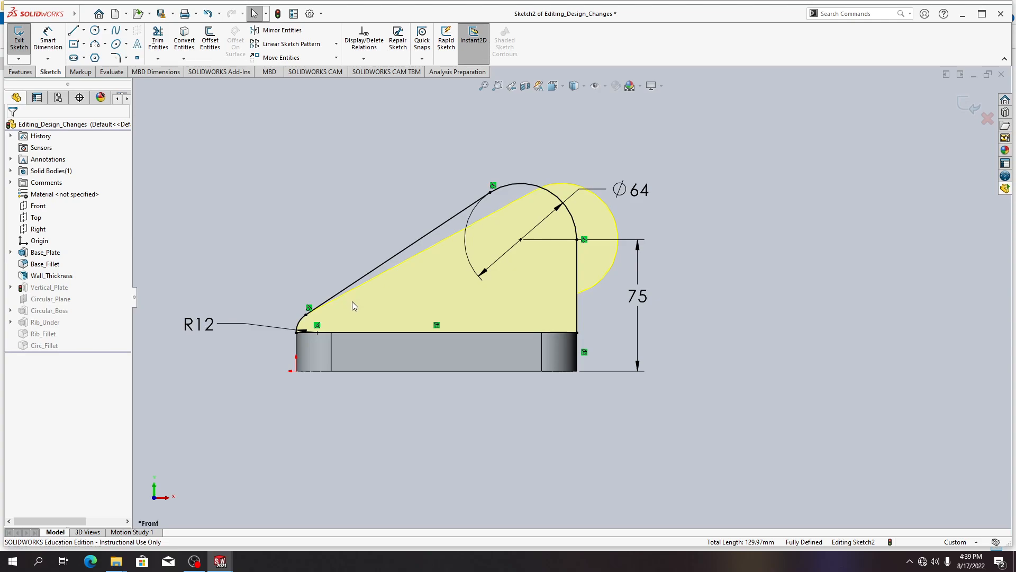
left_click(974, 106)
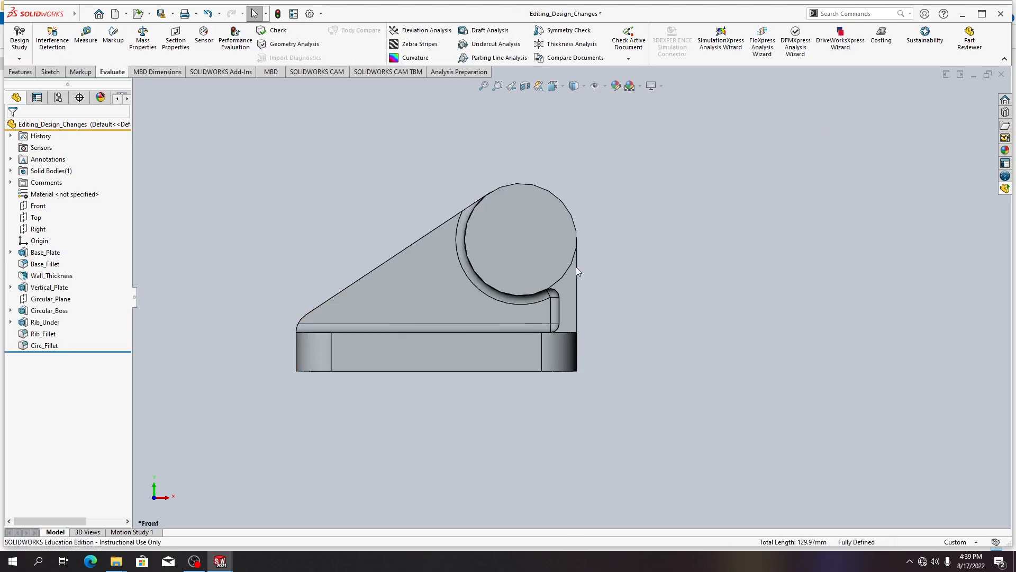
middle_click_drag(586, 291, 759, 302)
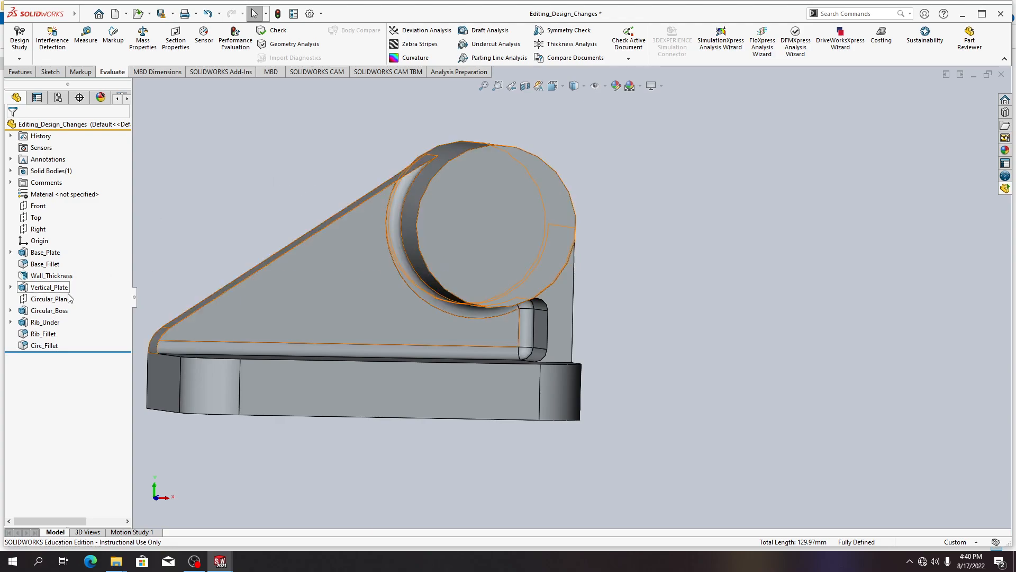
right_click(56, 322)
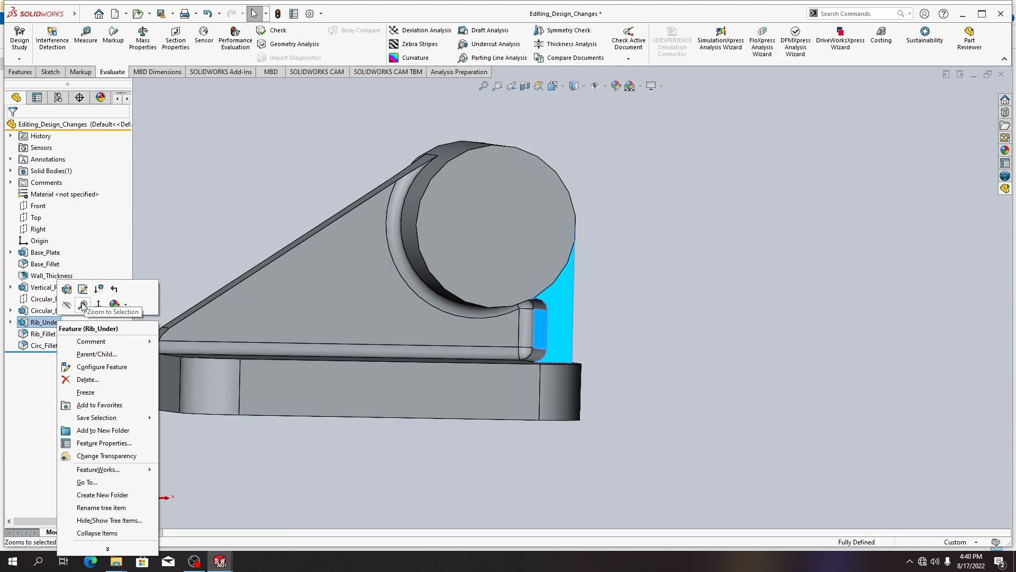
left_click(66, 306)
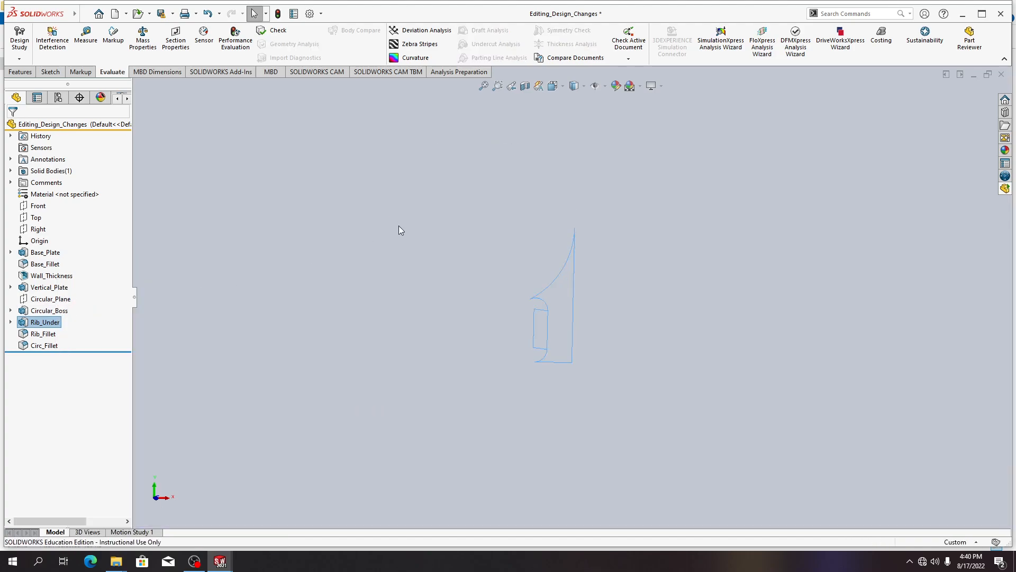
scroll(523, 297, "up", 3)
scroll(523, 300, "down", 5)
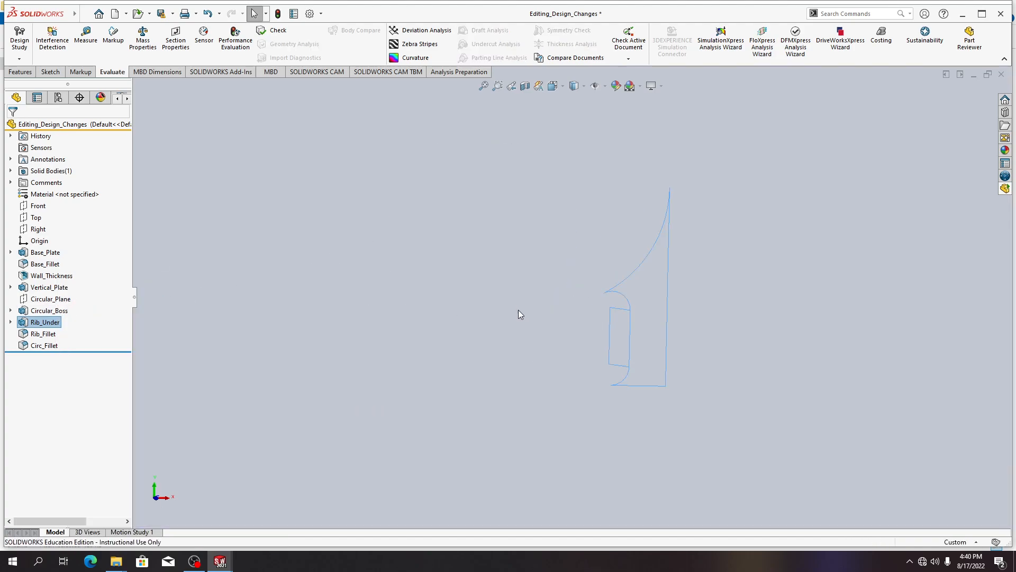
right_click(47, 322)
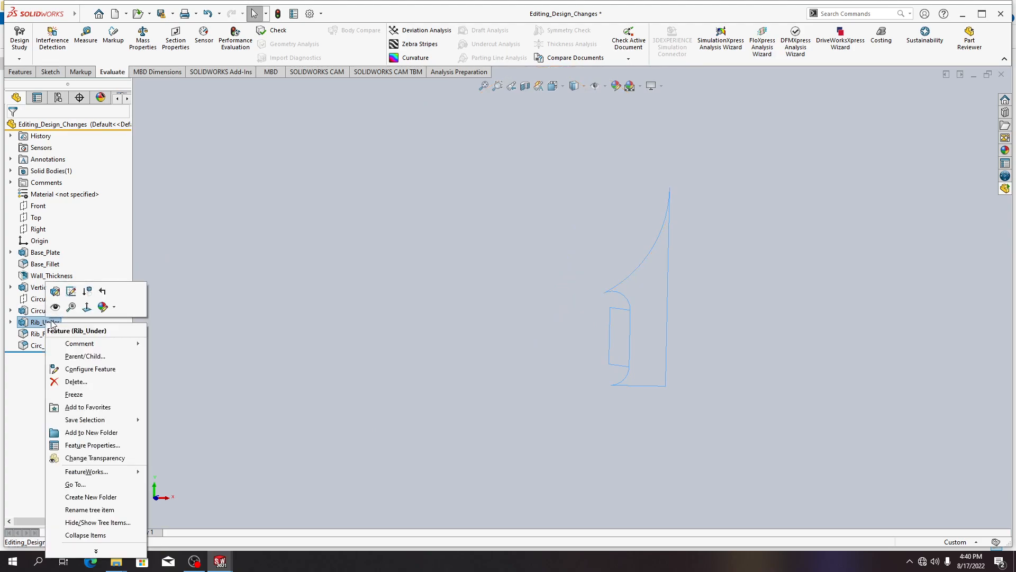
left_click(56, 305)
middle_click_drag(463, 273, 424, 418)
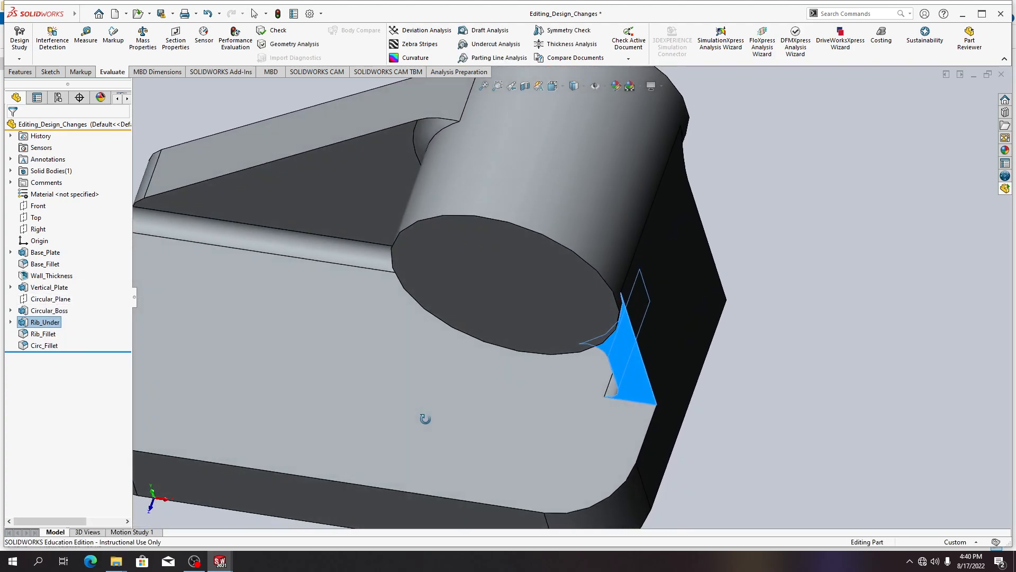
right_click(36, 217)
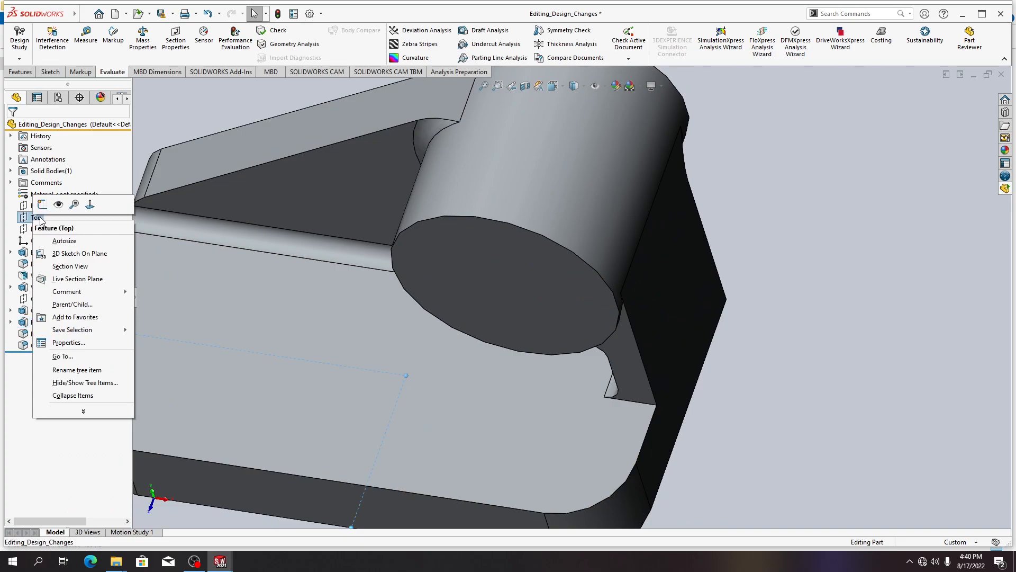
left_click(91, 205)
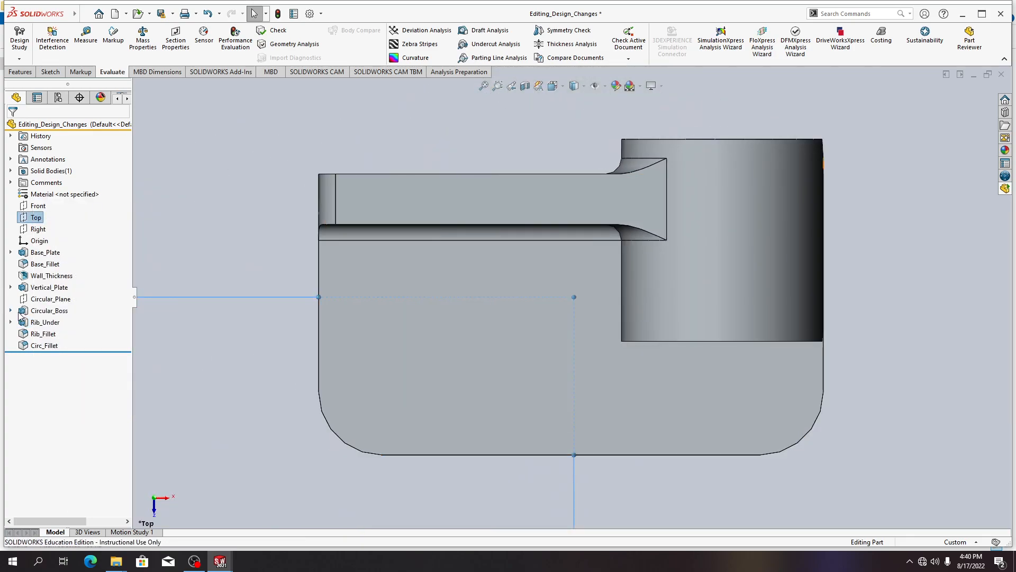
right_click(43, 325)
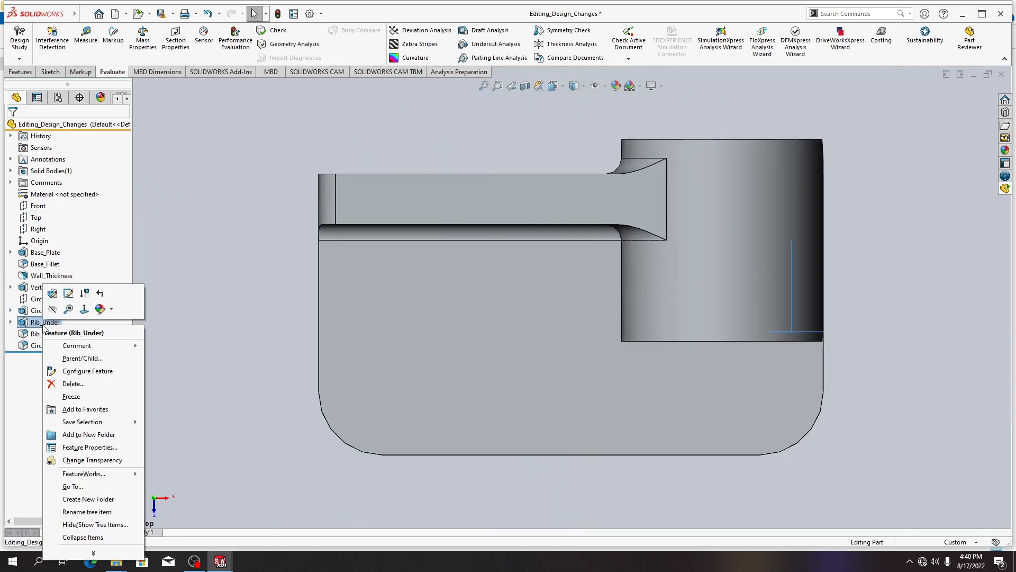
left_click(55, 310)
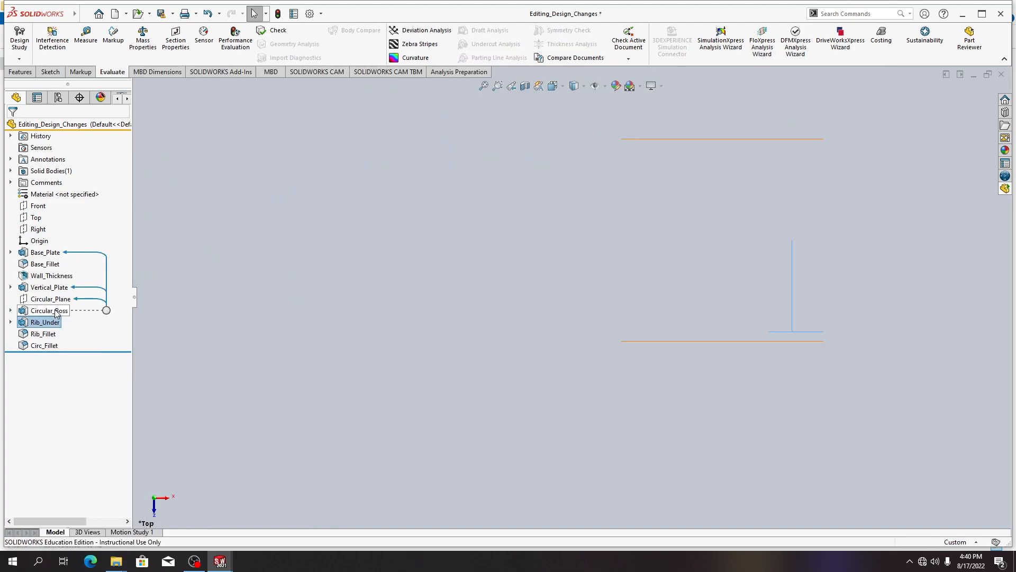
right_click(55, 322)
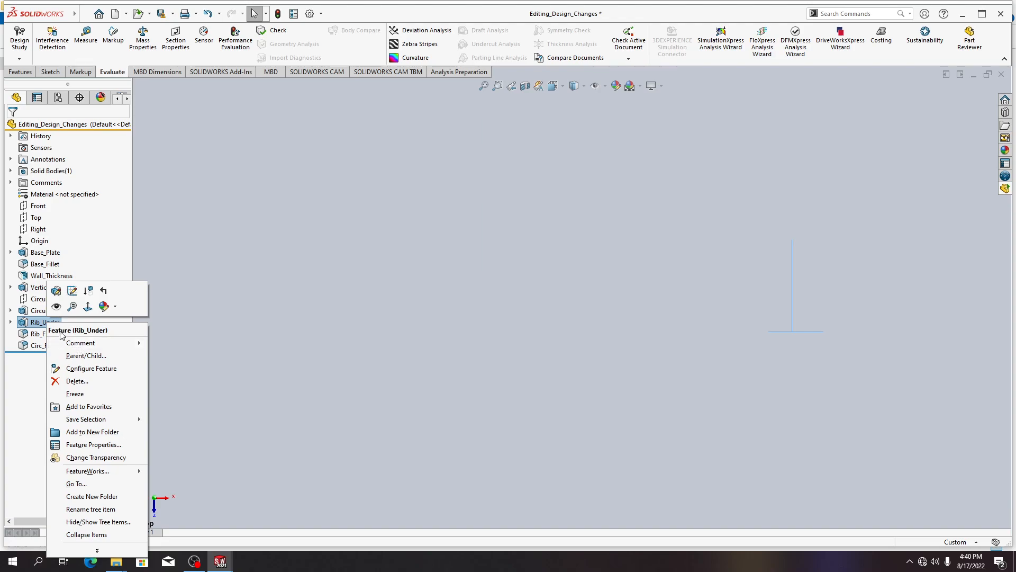
left_click(56, 307)
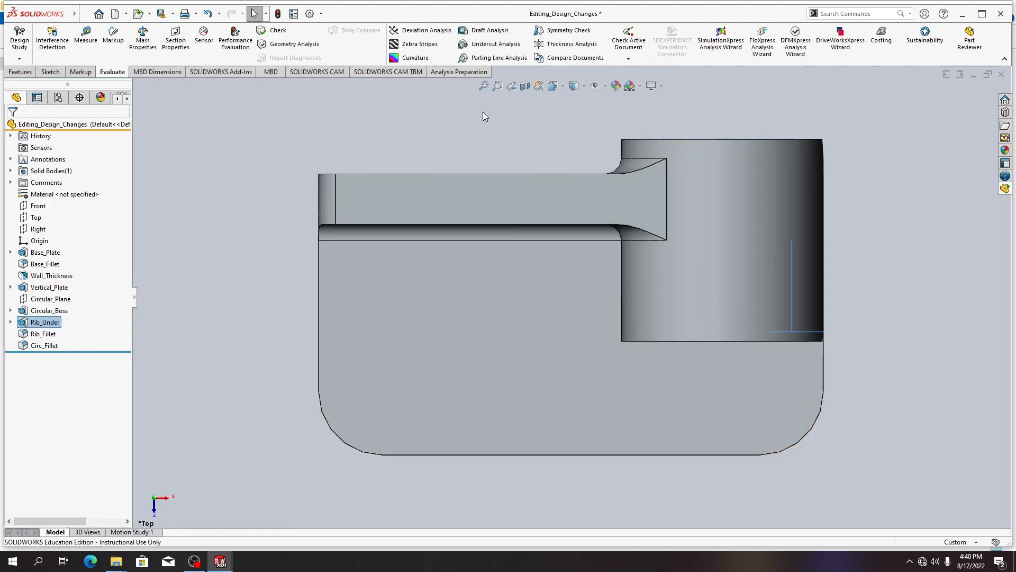
Display the part with hidden lines visible and open the Rib_Under sketch for editing.
left_click(574, 86)
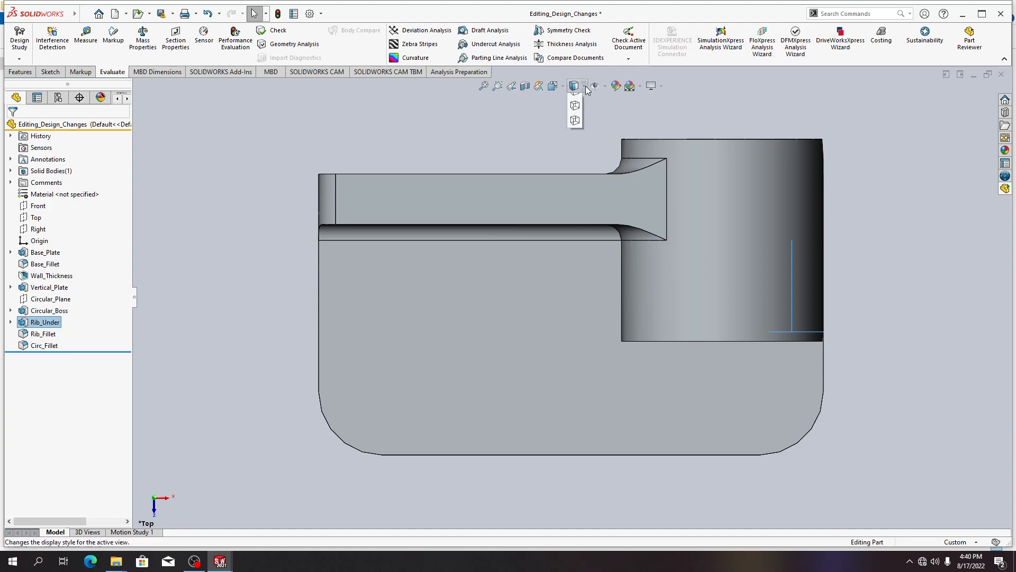
left_click(576, 149)
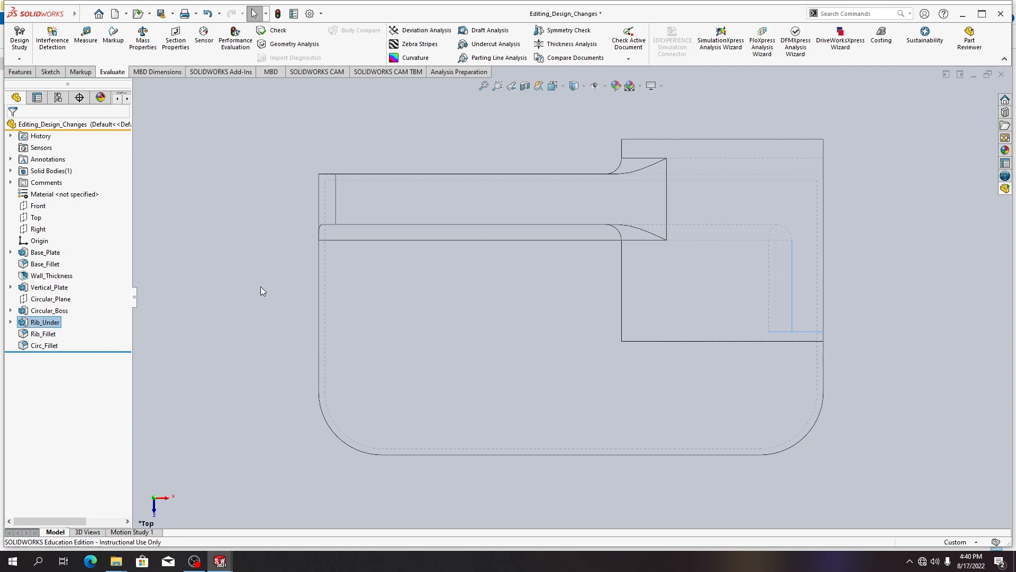
right_click(45, 322)
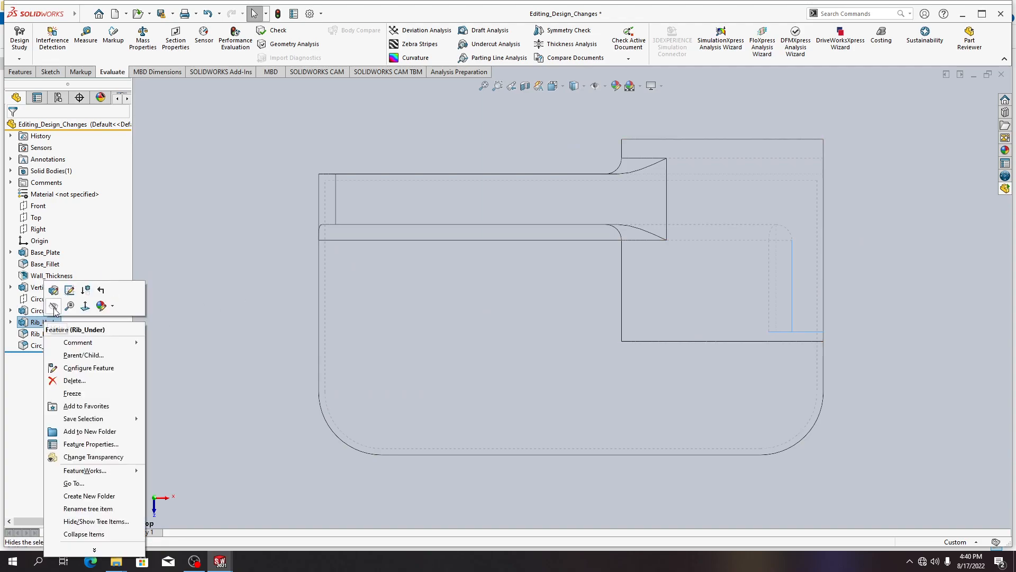
left_click(69, 291)
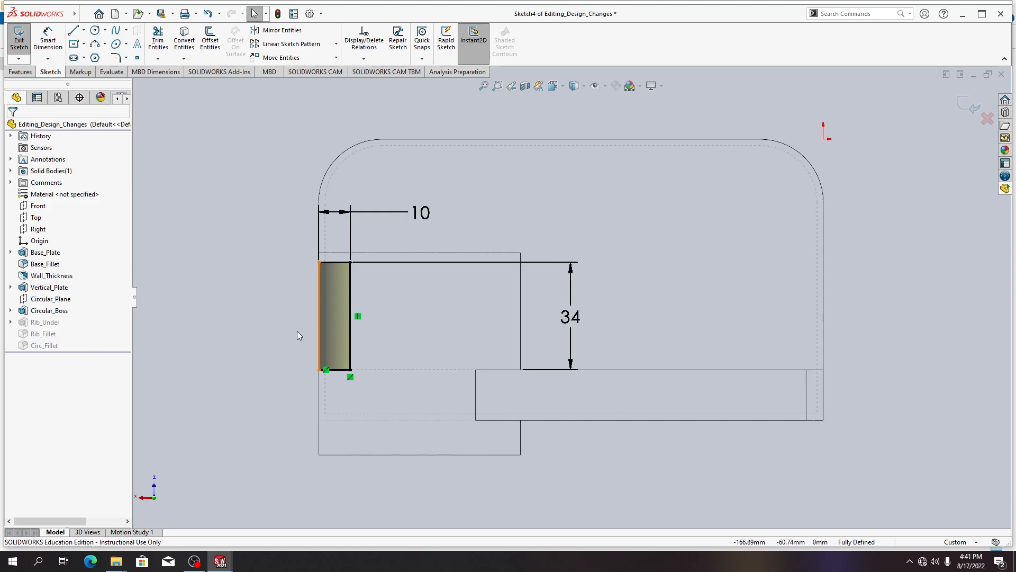
Delete the collinear relation that ties the rib profile's outer line to the base edge, keeping its distance dimension.
left_click(325, 369)
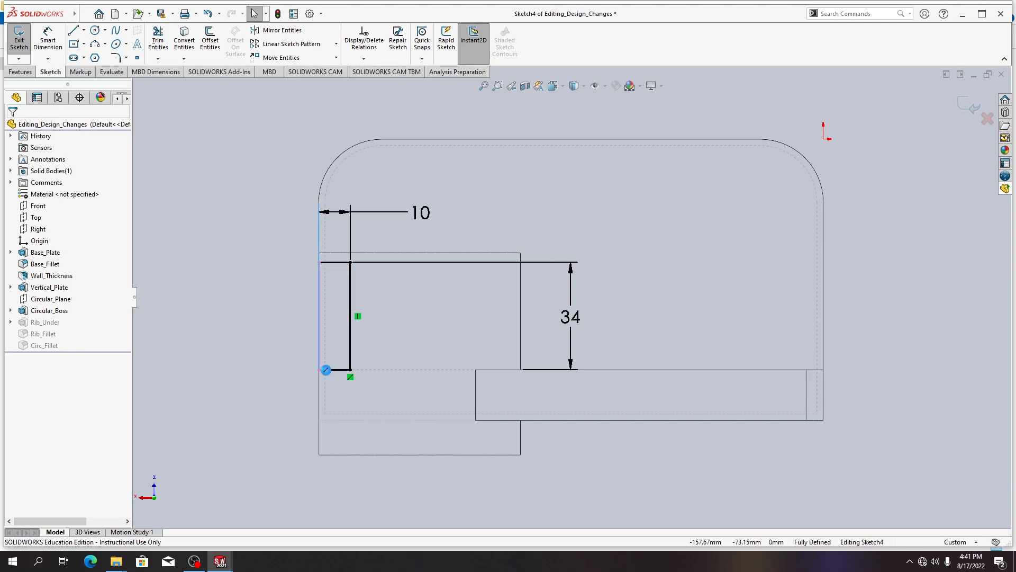
left_click(326, 370)
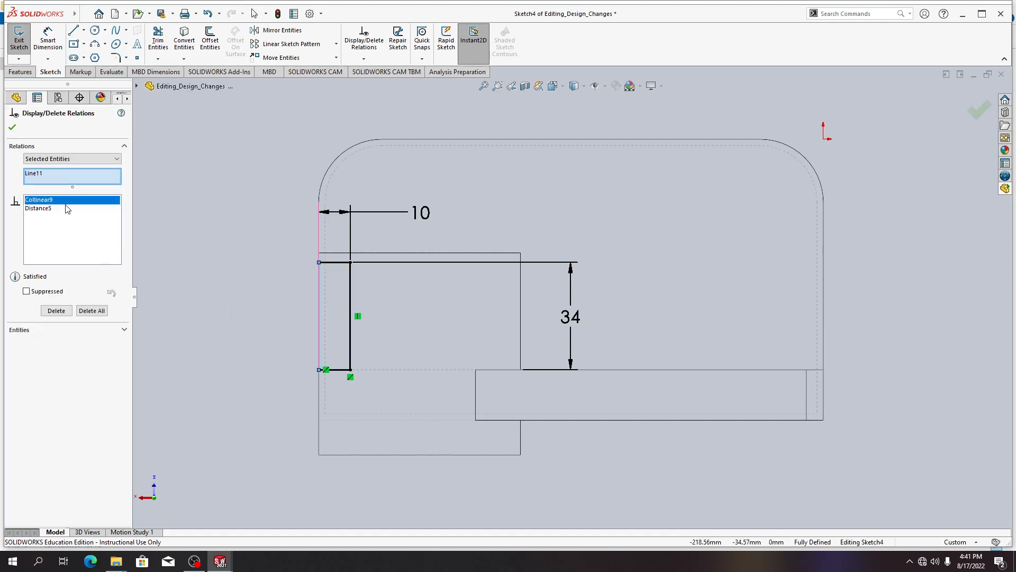
left_click(47, 209)
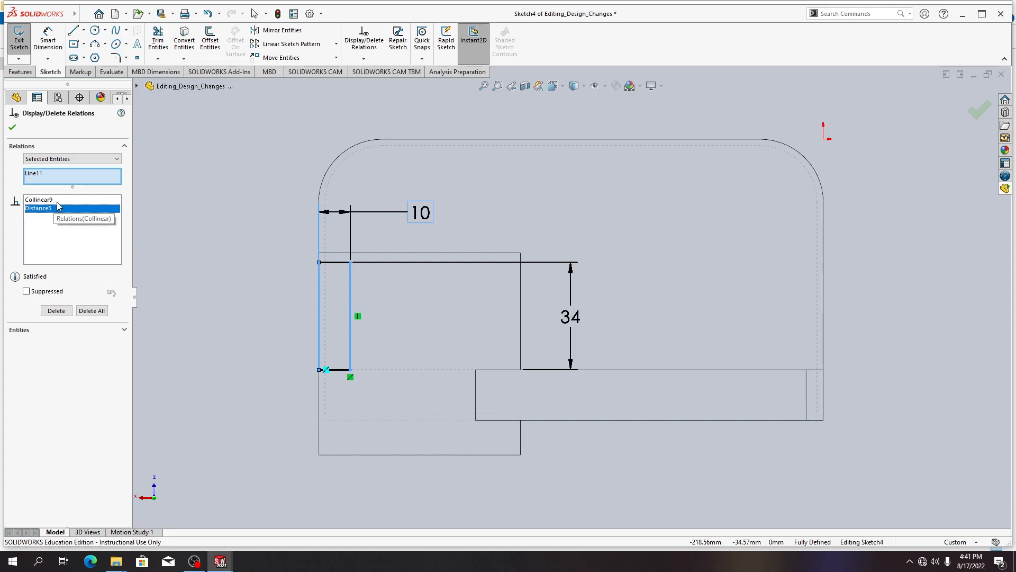
left_click(58, 201)
key("Delete")
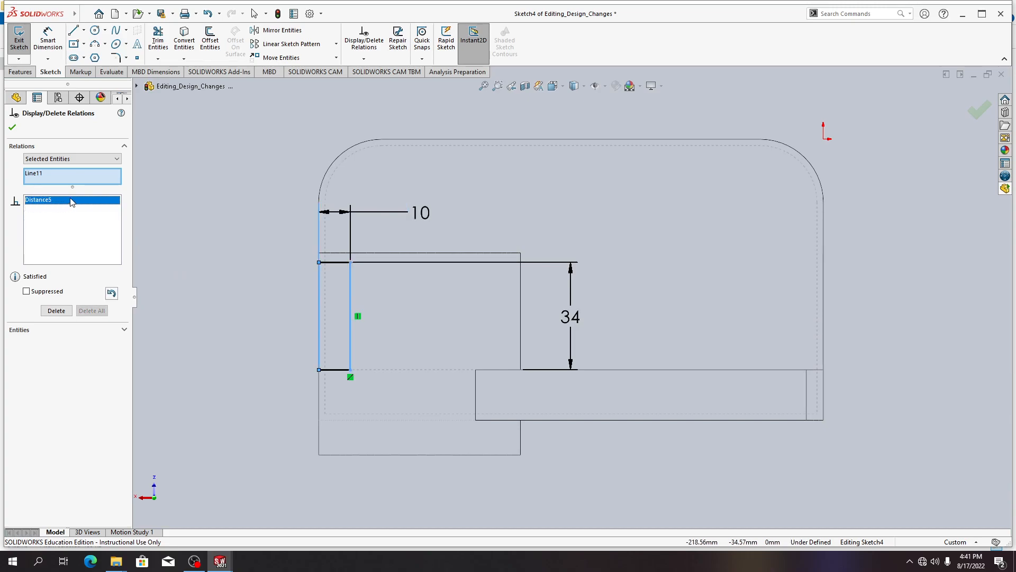
Close the relations list and move the rib profile inward so its outer line sits about 27 mm from the base plate's side edge.
left_click(12, 127)
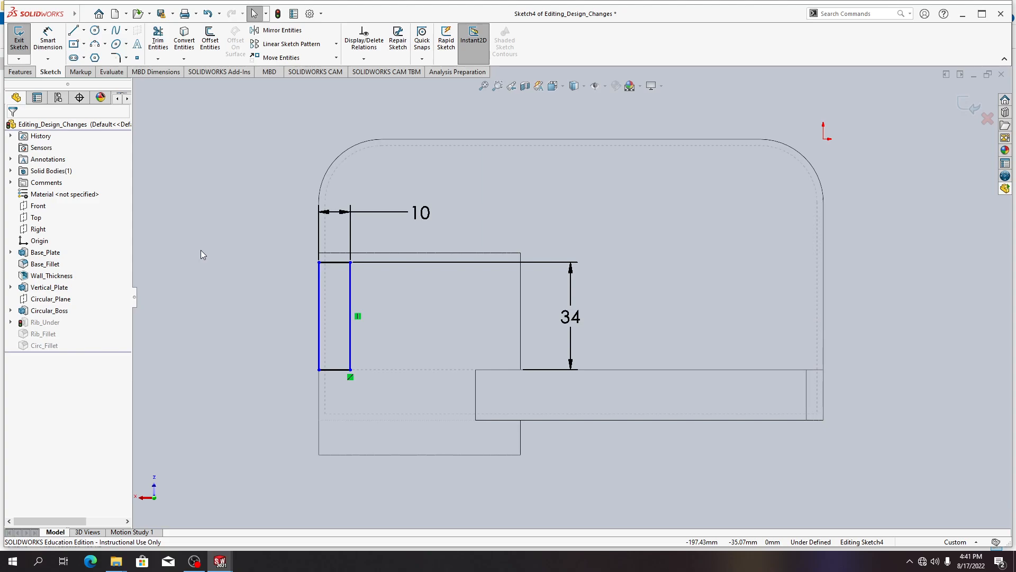
left_click(351, 278)
mouse_move(351, 278)
left_mouse_down()
mouse_move(442, 290)
mouse_move(434, 292)
left_mouse_up()
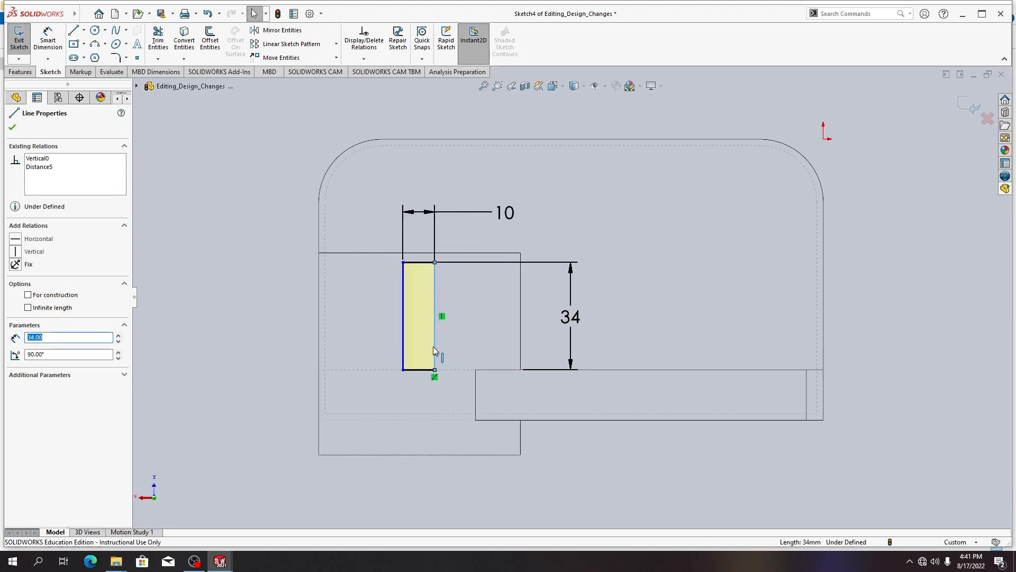
left_click(615, 453)
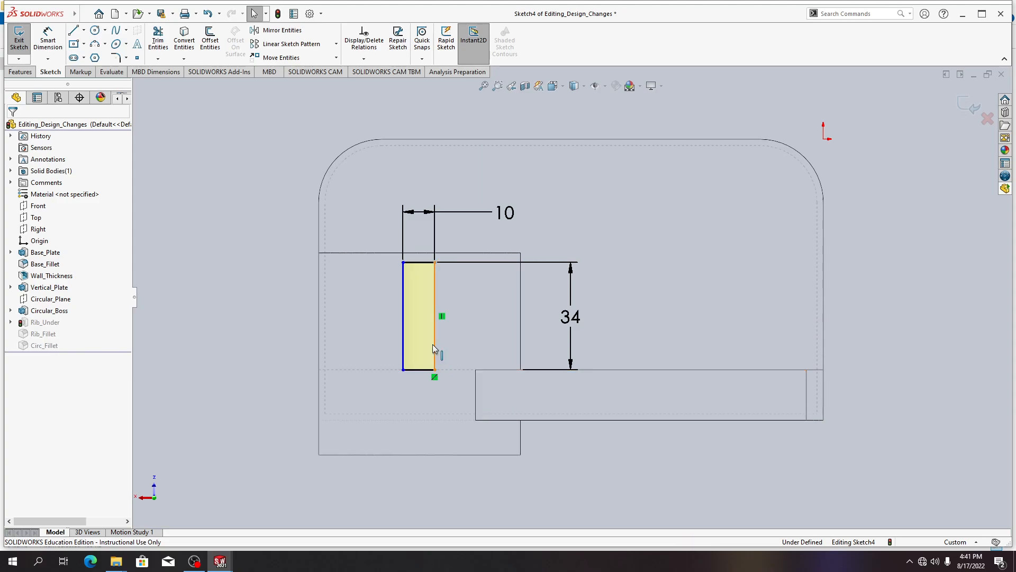
left_click(402, 304)
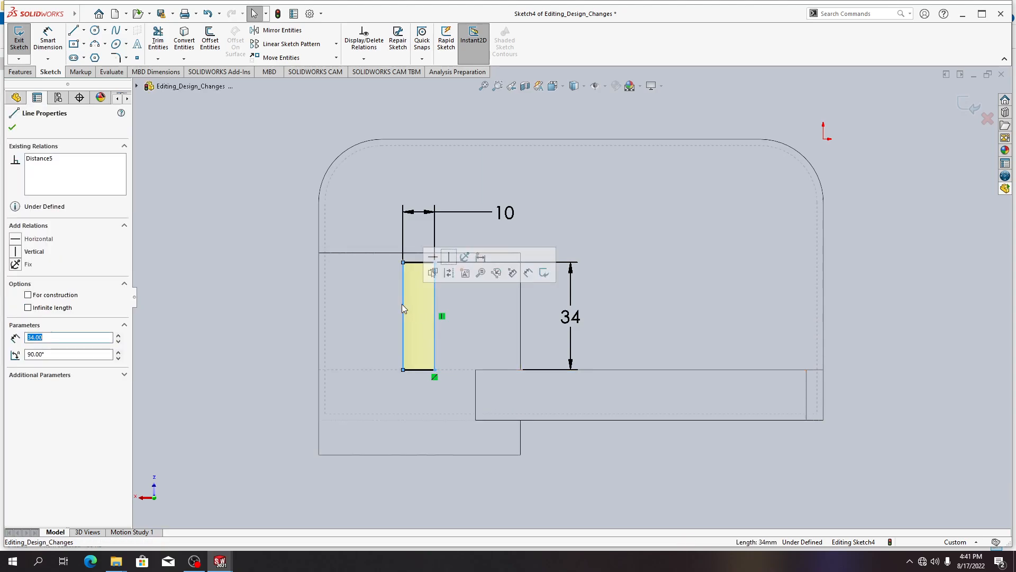
left_click(327, 293, "ctrl")
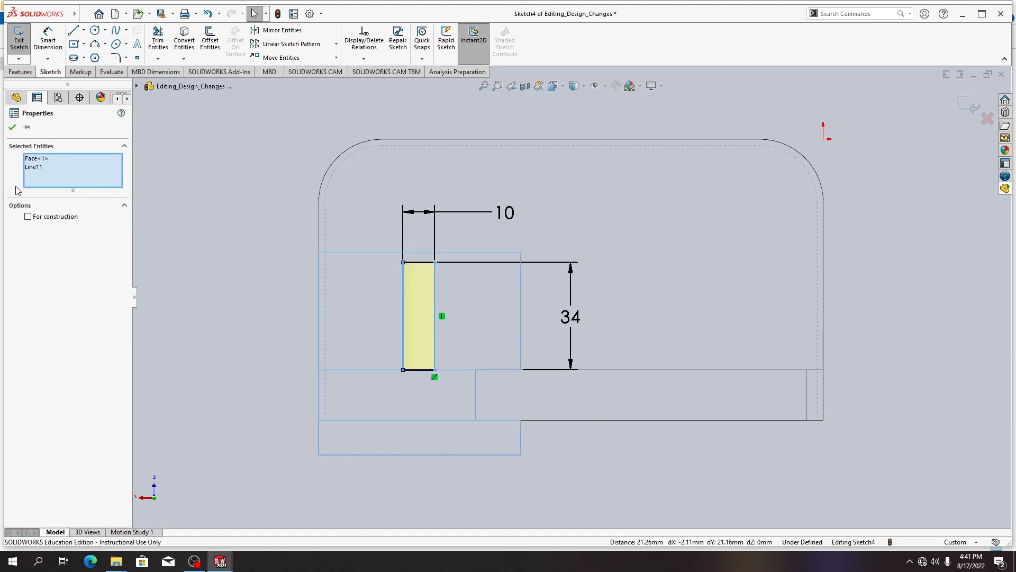
left_click(294, 313)
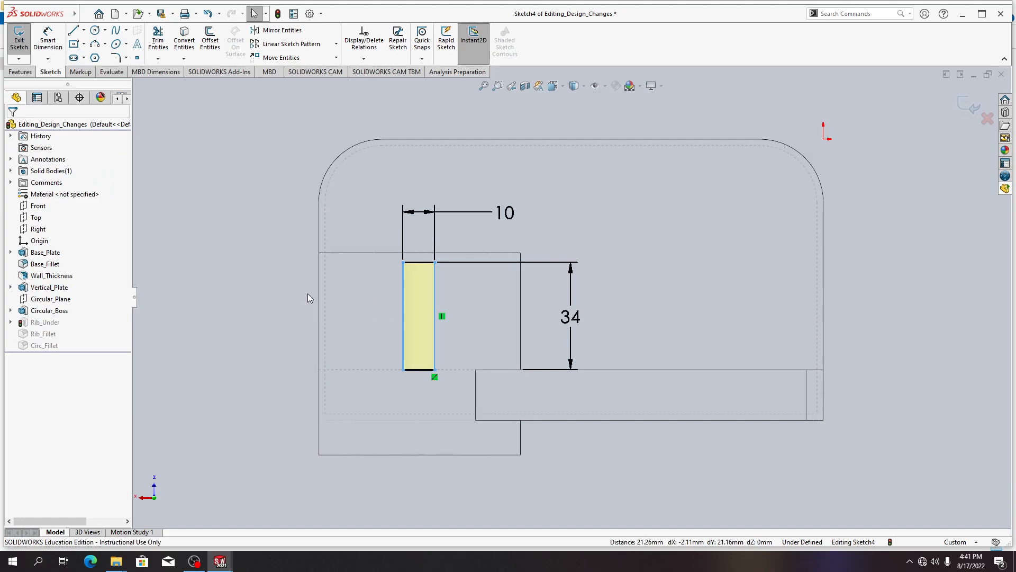
left_click(319, 238)
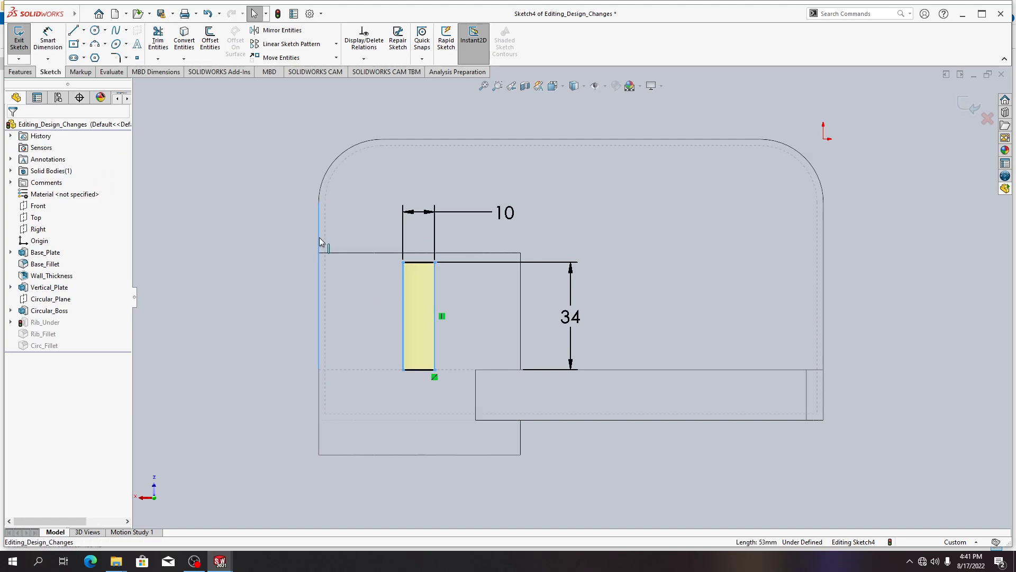
left_click(403, 292, "ctrl")
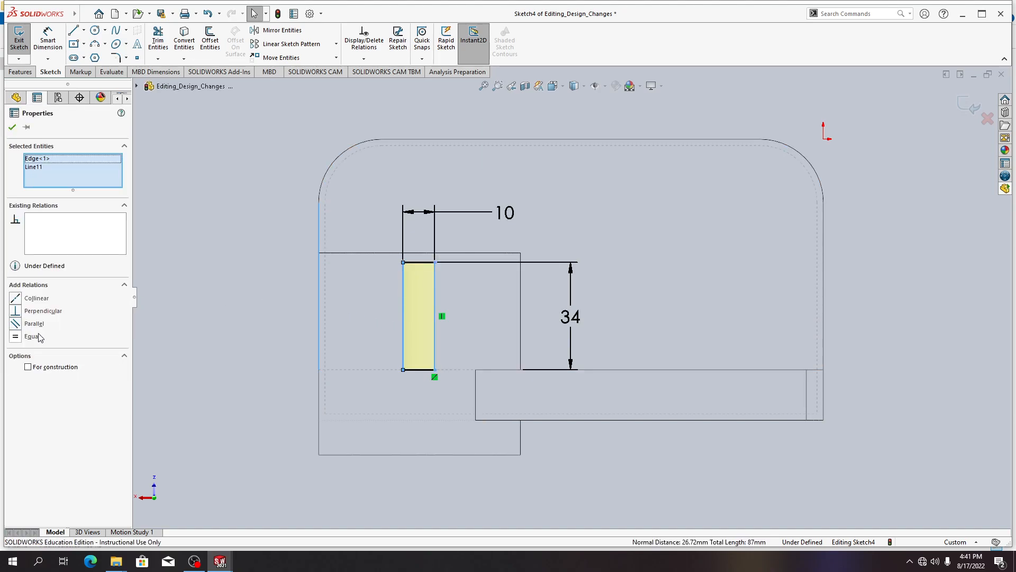
left_click(406, 343)
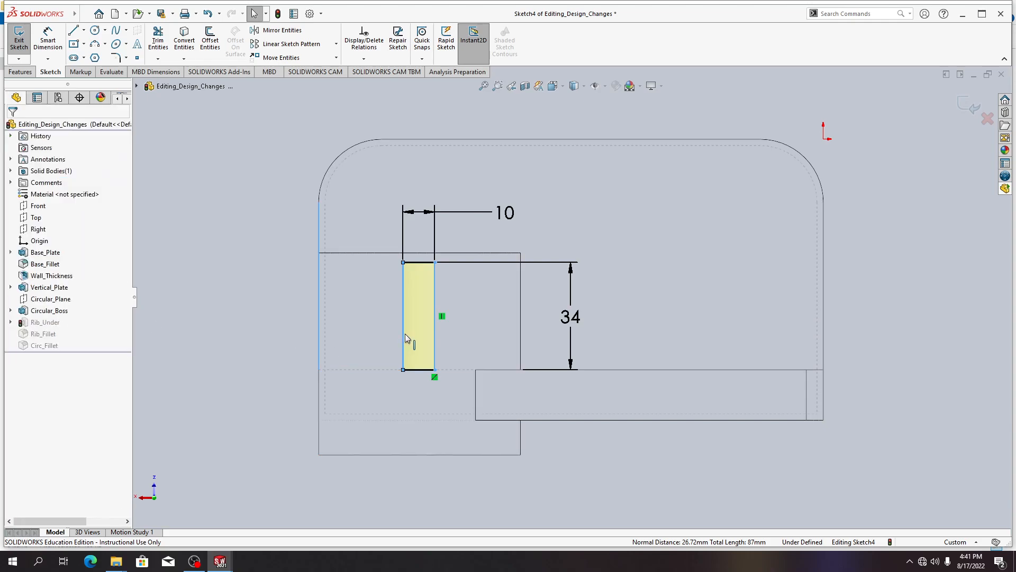
left_click(403, 317)
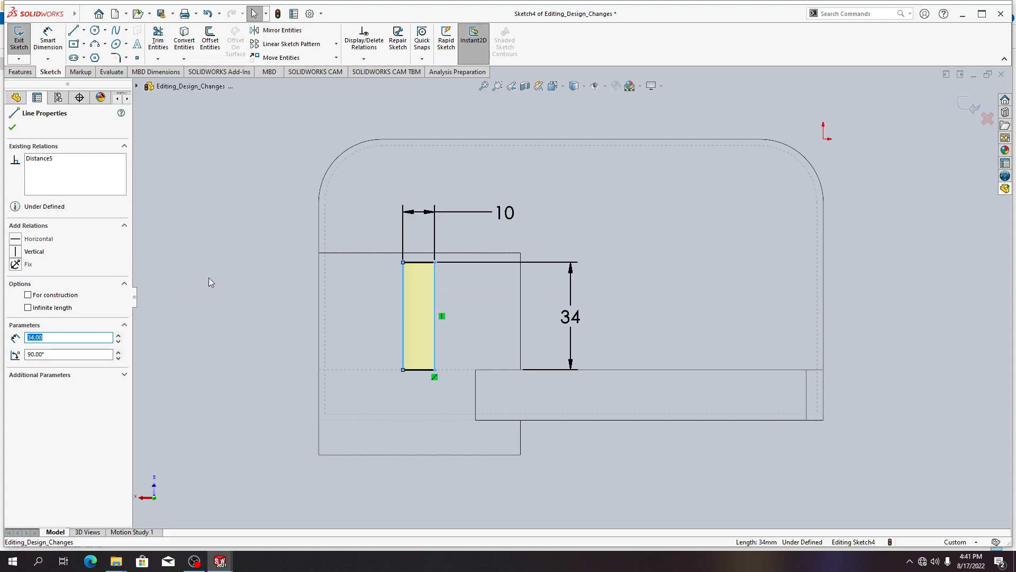
left_click(319, 231, "ctrl")
key("Escape")
Add a vertical relation to the outer line of the rib profile.
left_click(402, 303)
left_click(16, 257)
left_click(10, 126)
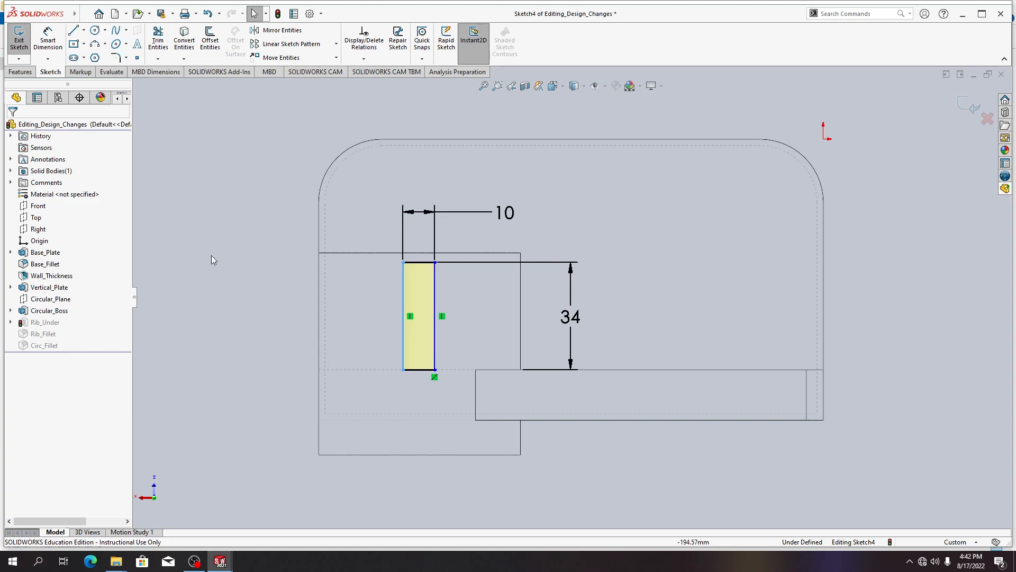
left_click(427, 263)
left_click_drag(434, 263, 434, 278)
left_click(576, 318)
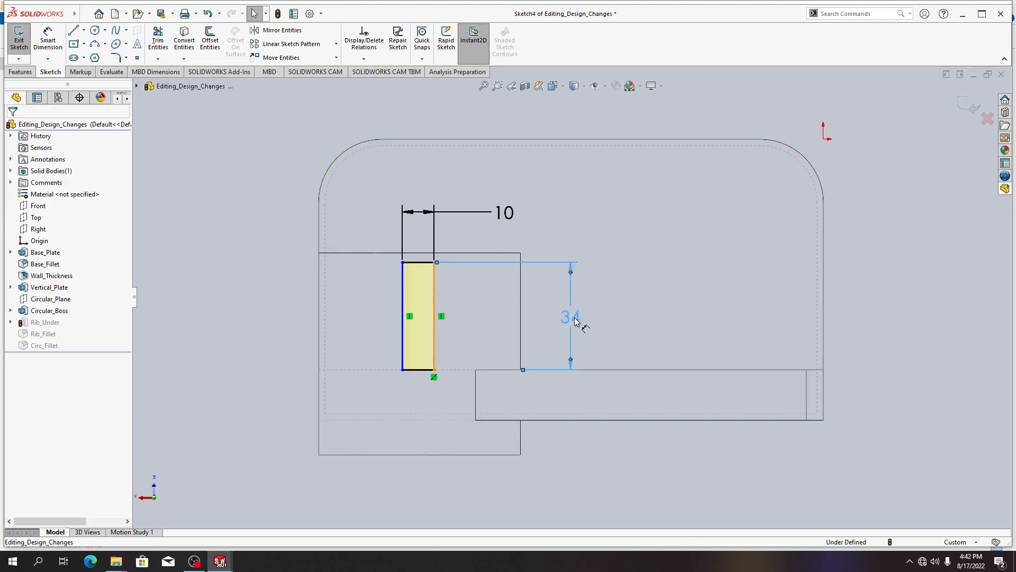
double_click(576, 319)
key("BackSpace")
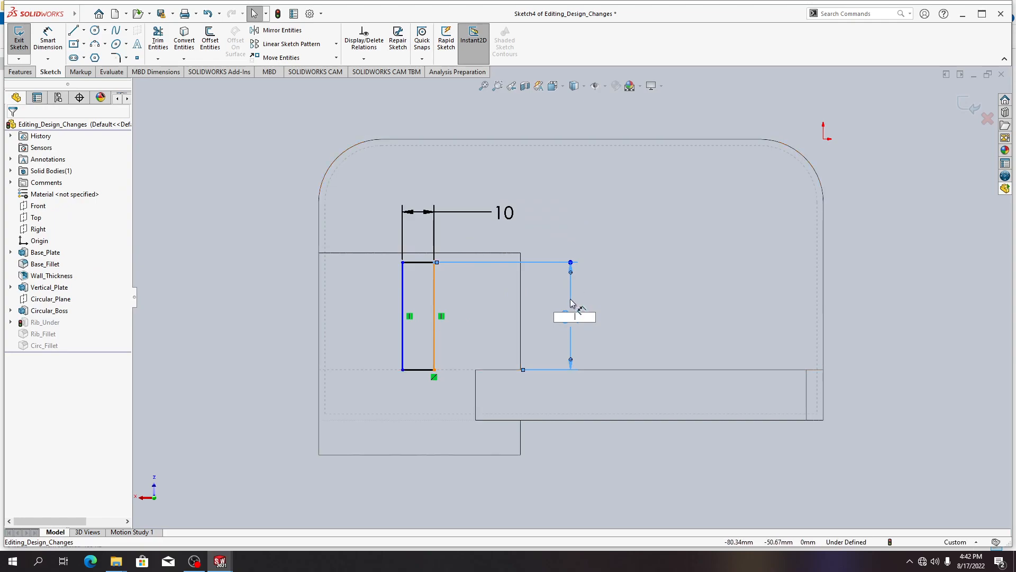
key("Escape")
double_click(578, 318)
key("BackSpace")
key("Return")
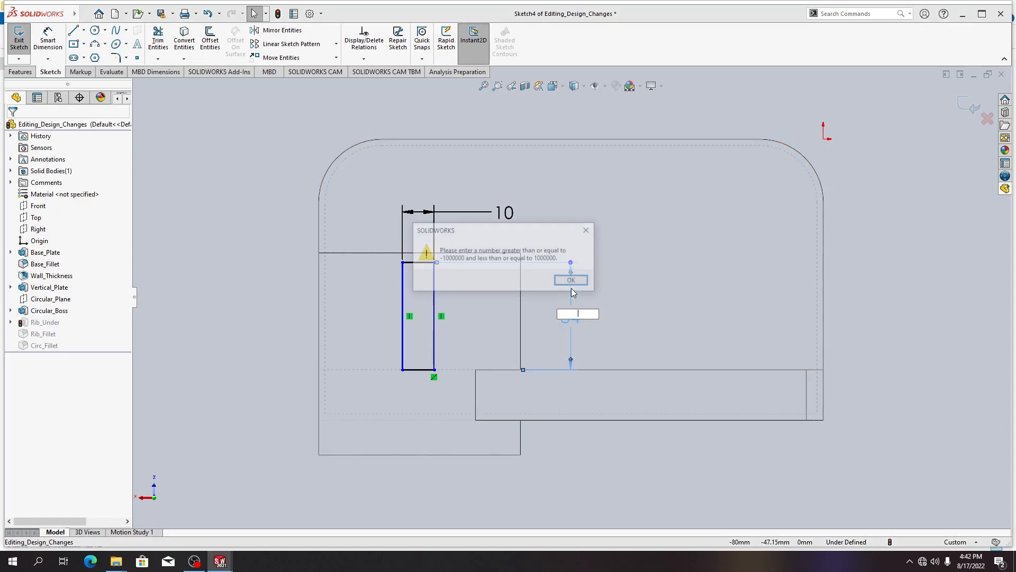
left_click(573, 281)
key("Escape")
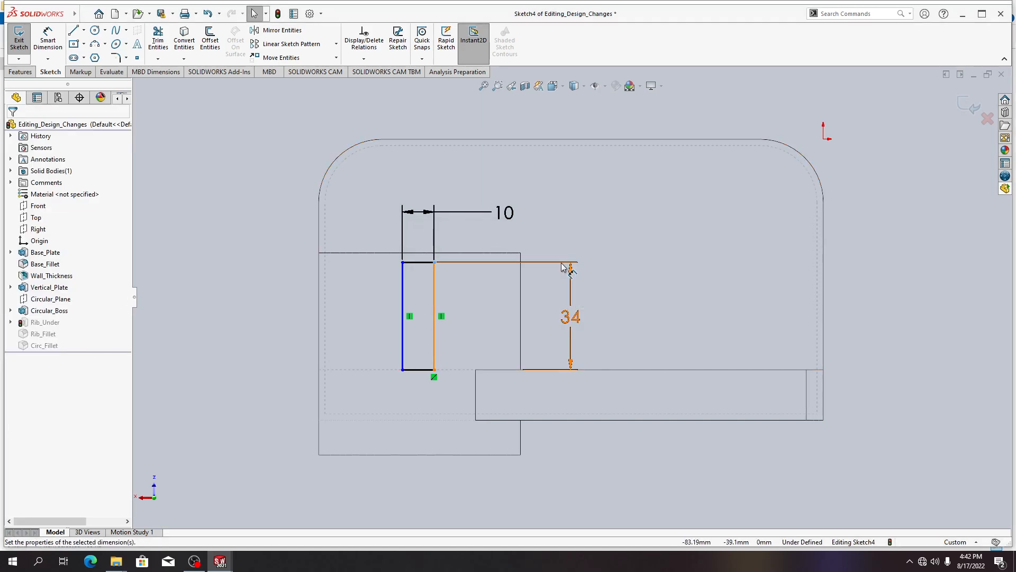
Delete the 34 mm height dimension and the 10 mm width dimension from the rib profile.
right_click(566, 266)
left_click(593, 400)
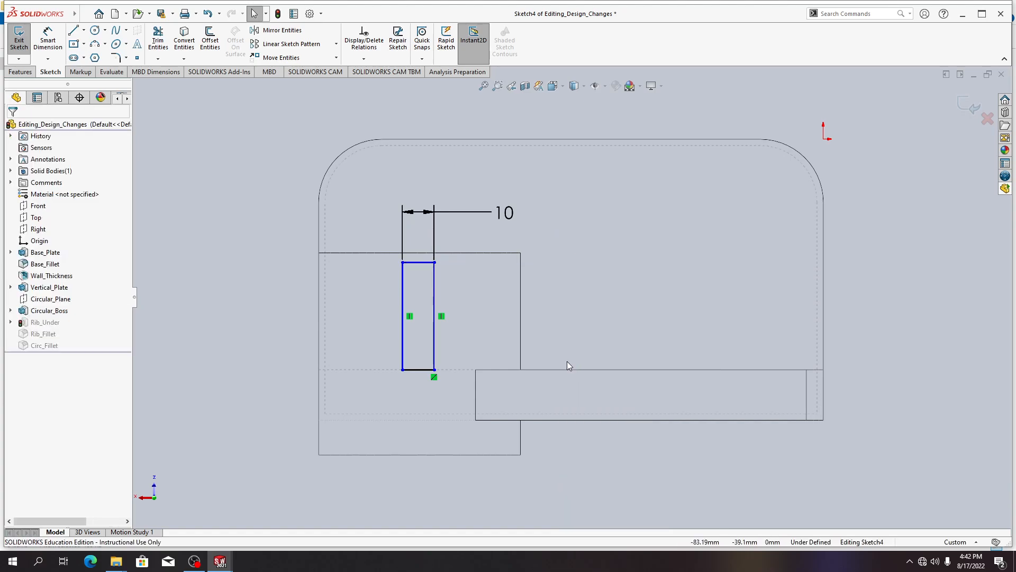
right_click(425, 215)
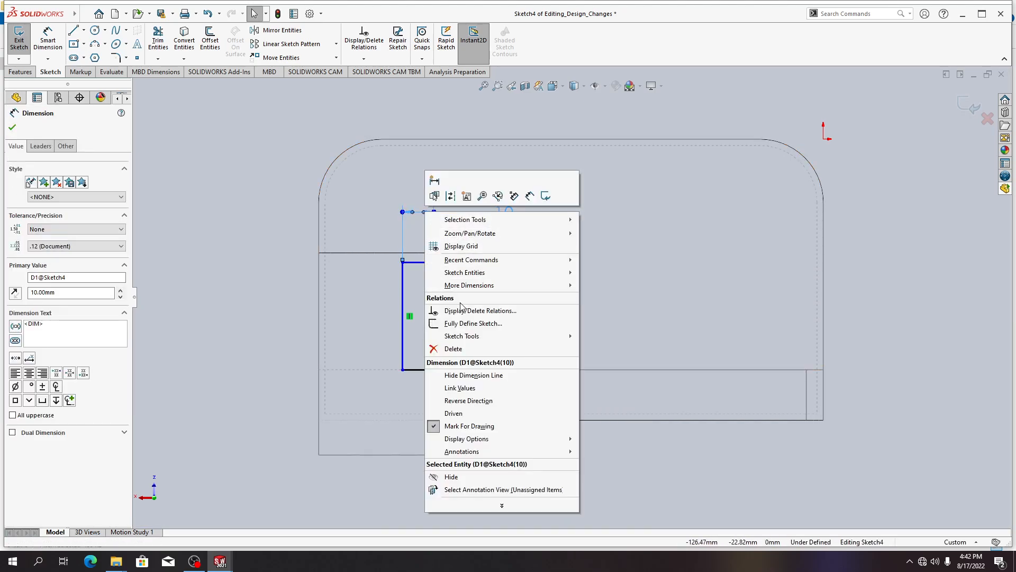
left_click(460, 347)
Shorten the rib profile and replace its upper line with a tangent arc of about 5 mm radius joining the two vertical lines.
left_click_drag(423, 262, 422, 307)
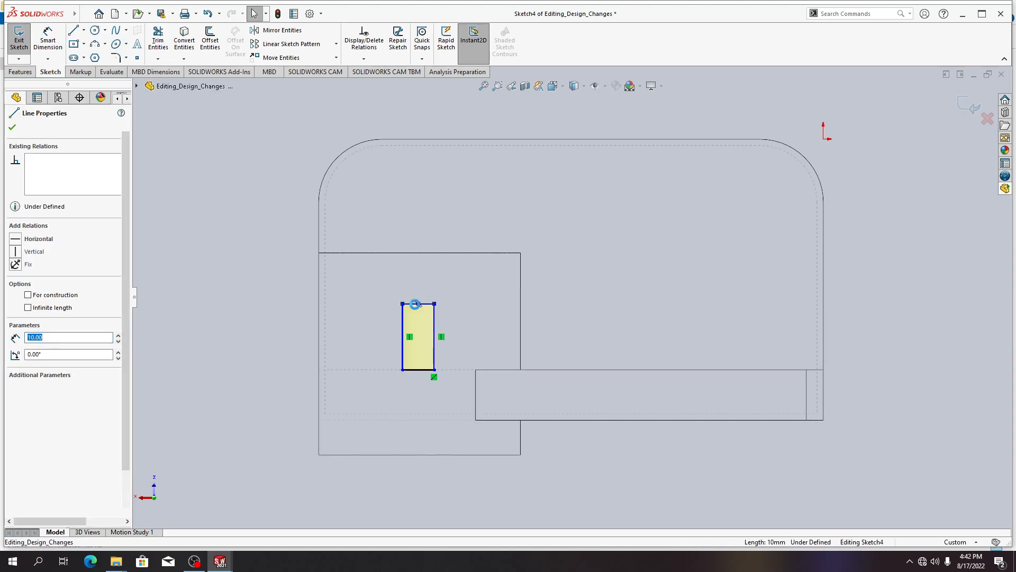
key("Escape")
left_click(73, 31)
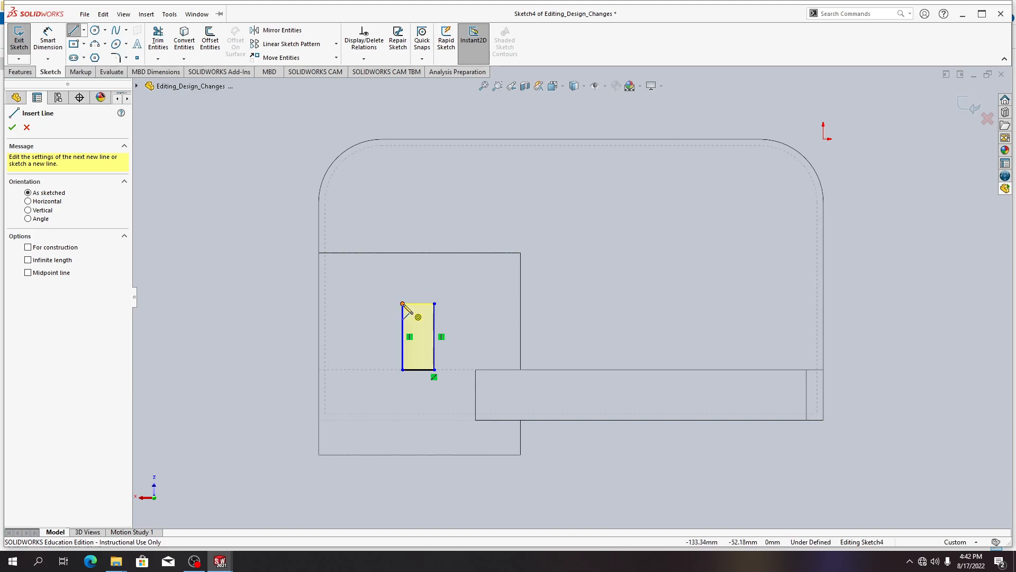
left_click(402, 304)
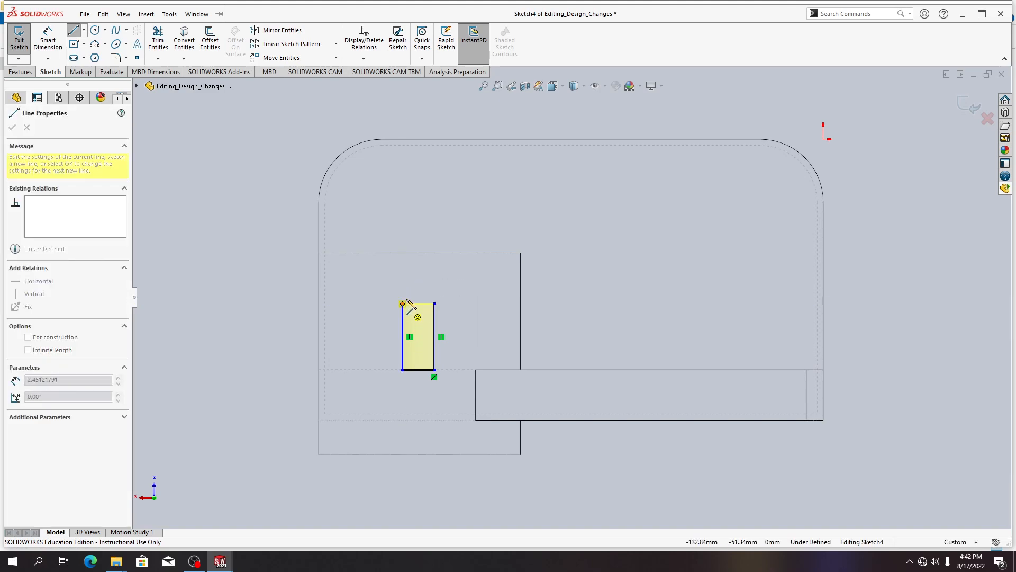
left_click(435, 304)
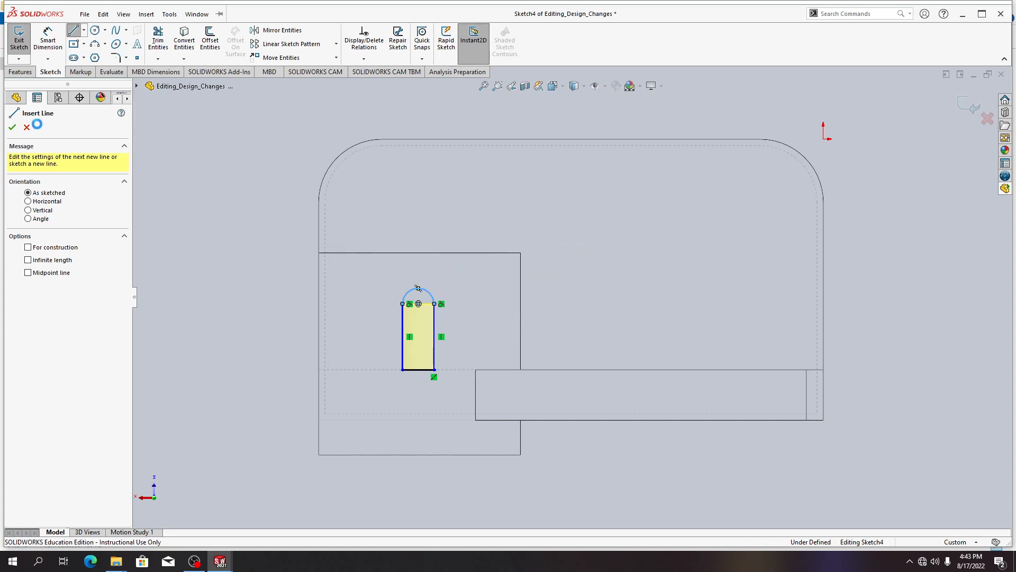
key("Escape")
Dimension the radius of the rib profile's arc and set it to 8 mm.
left_click(54, 49)
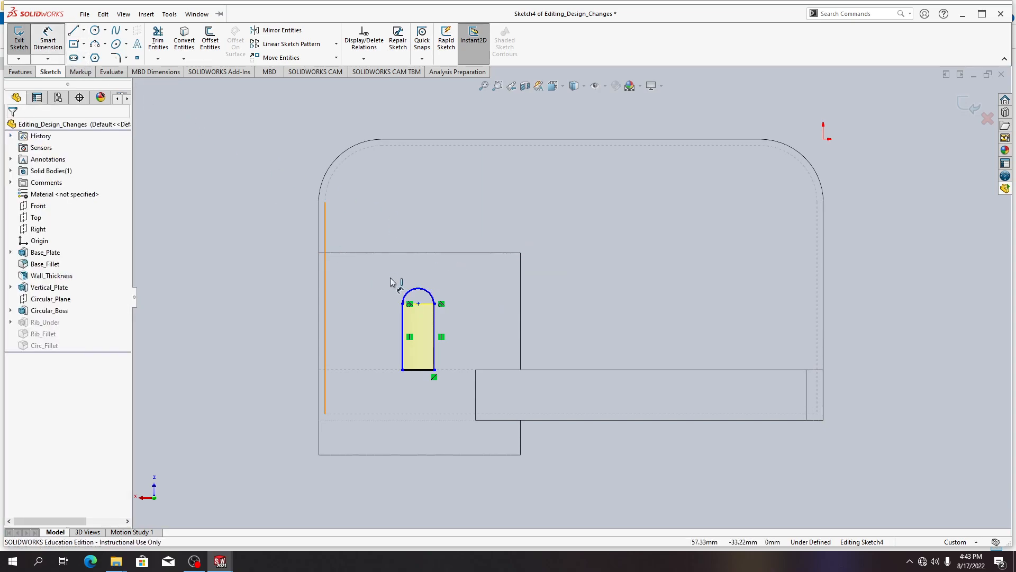
left_click(419, 289)
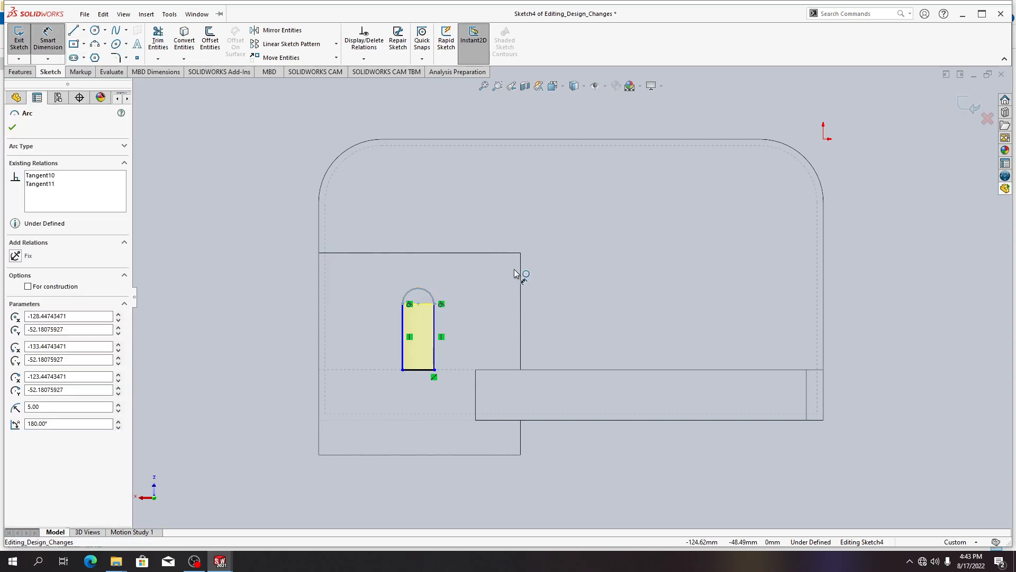
left_click(564, 260)
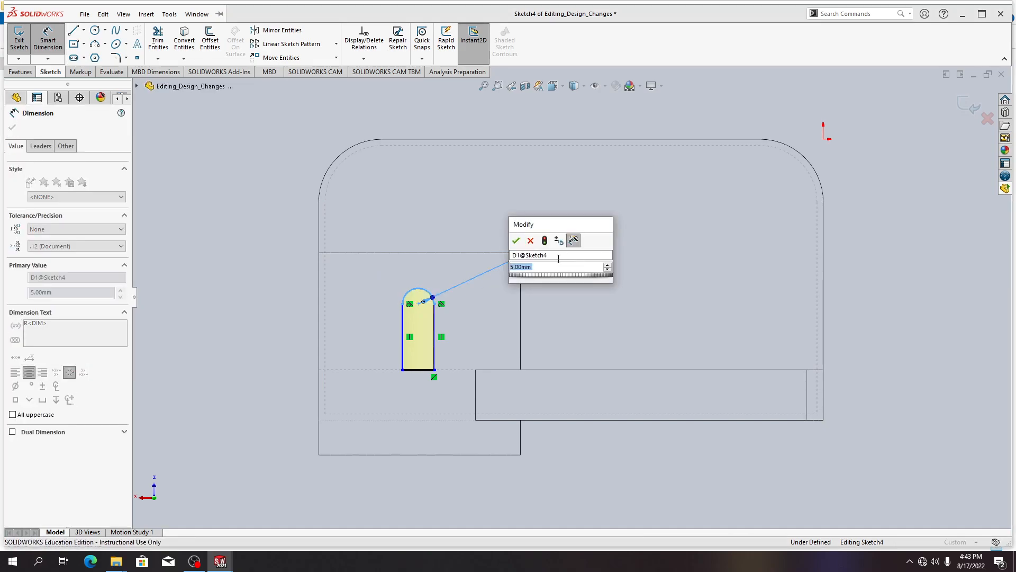
type("8")
left_click(516, 243)
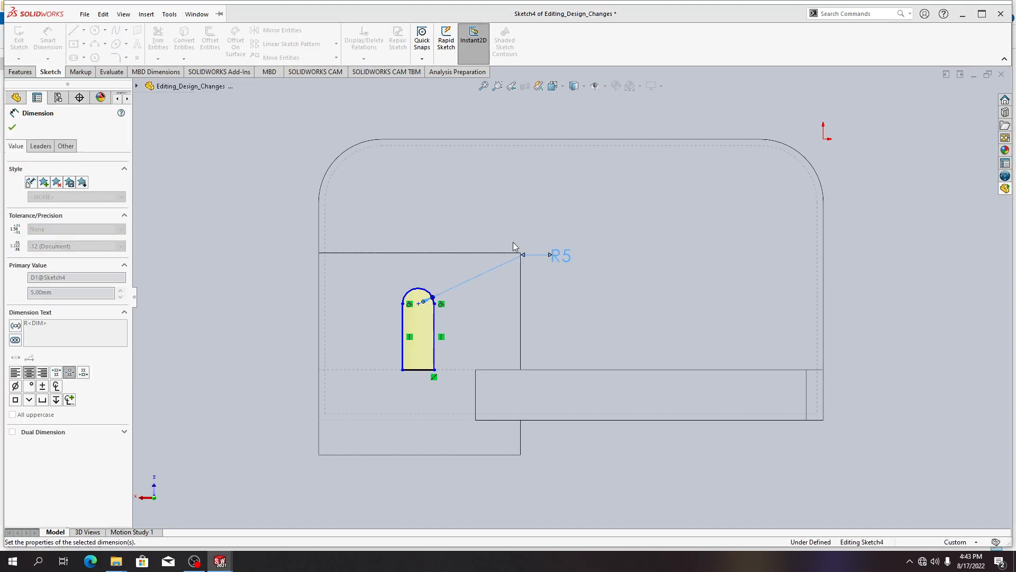
left_click(641, 325)
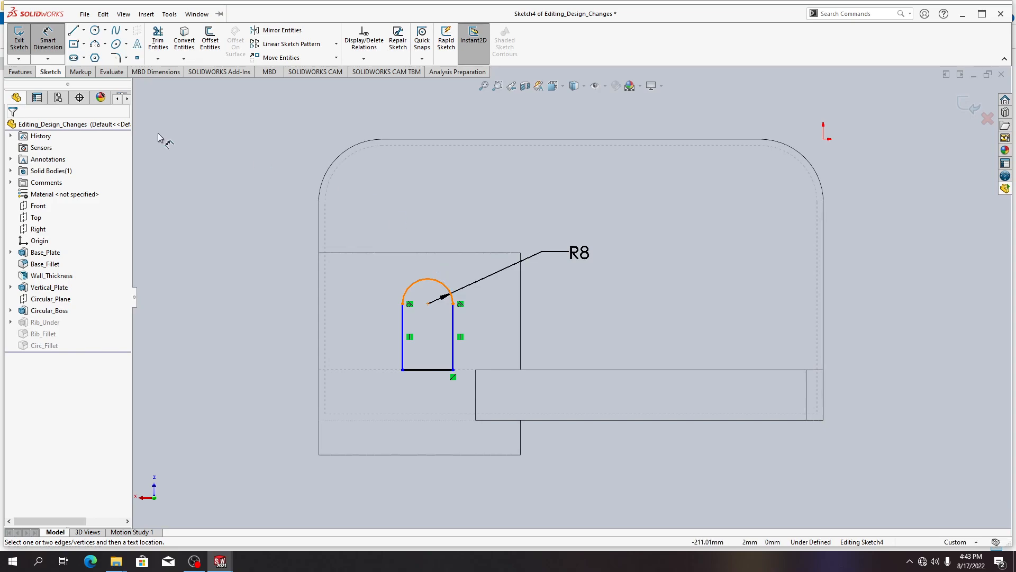
left_click(429, 288)
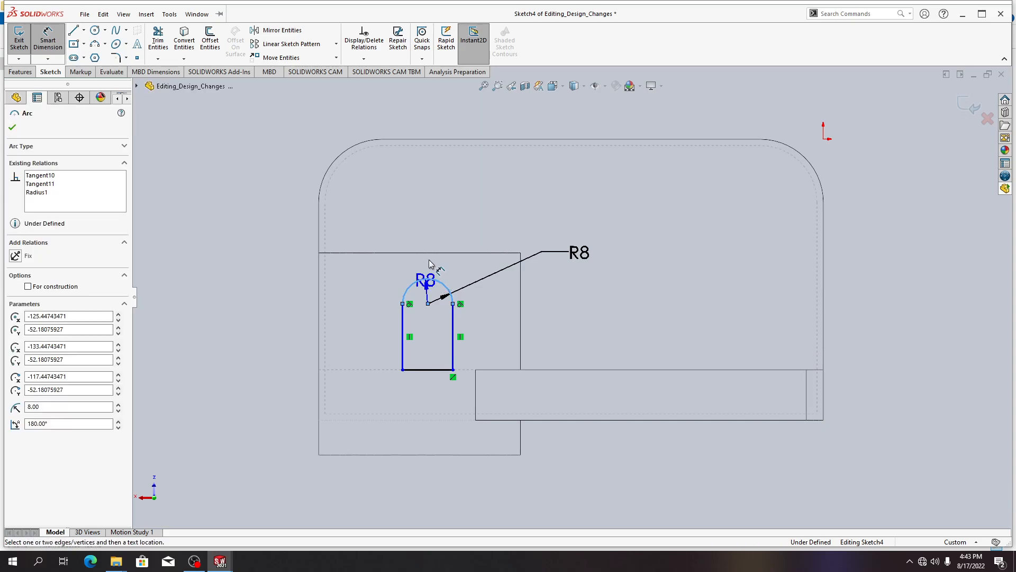
left_click(427, 252)
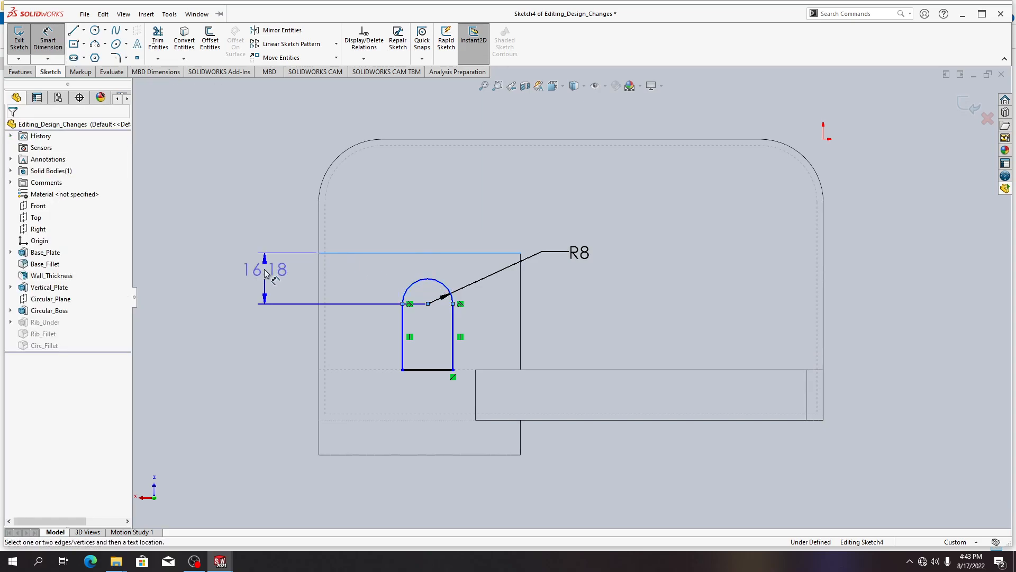
key("Escape")
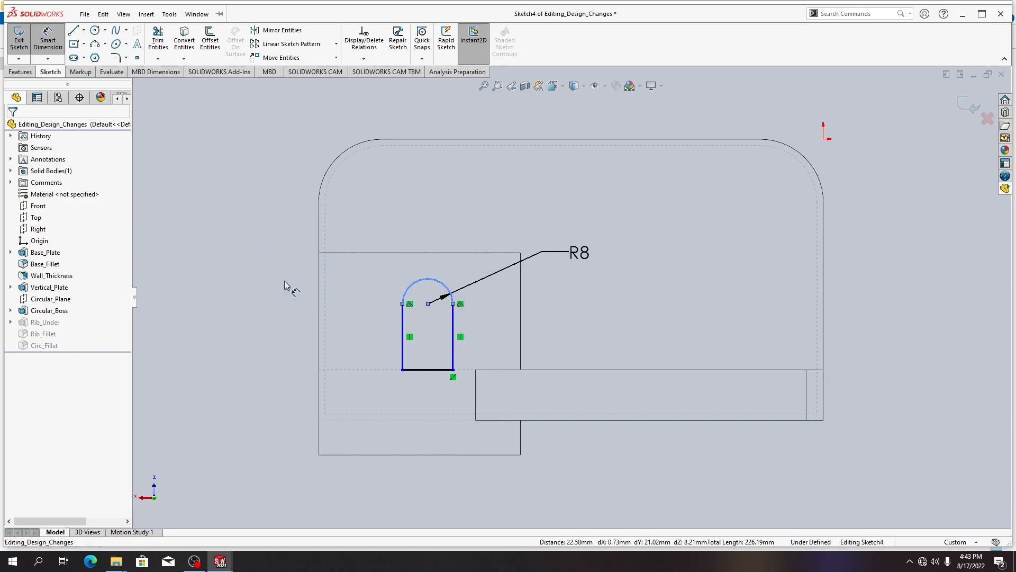
key("Escape")
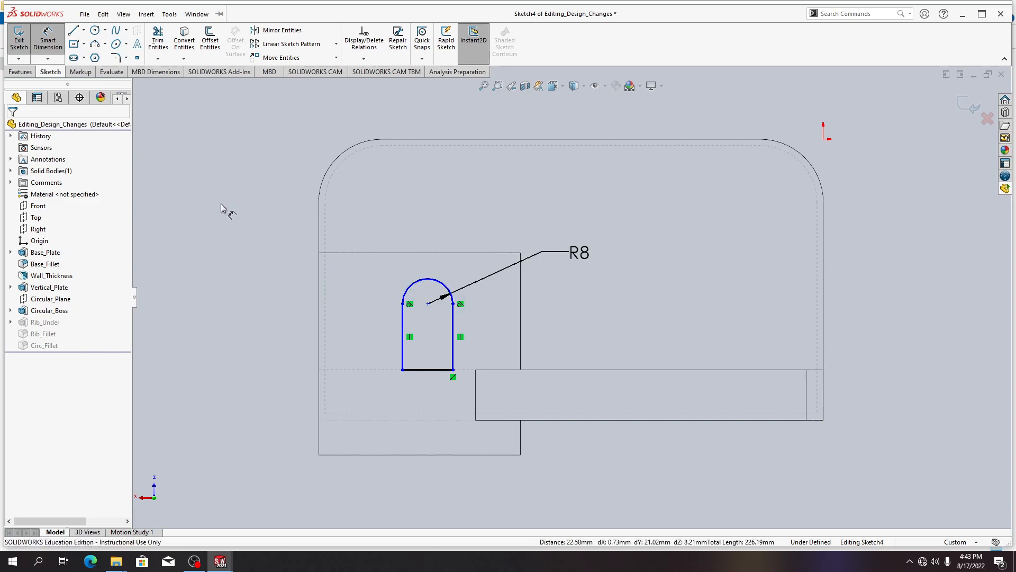
left_click(48, 40)
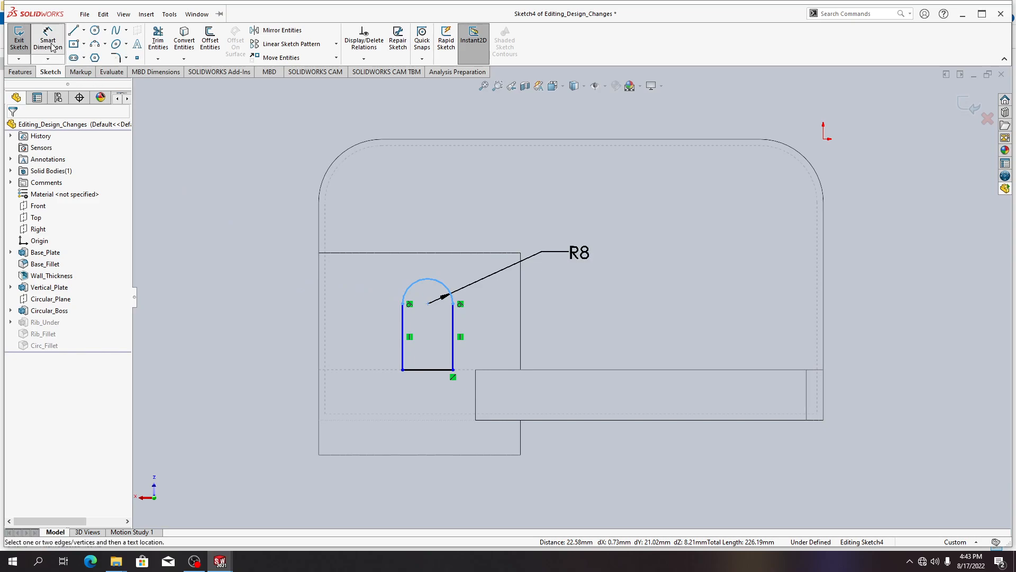
left_click(430, 281)
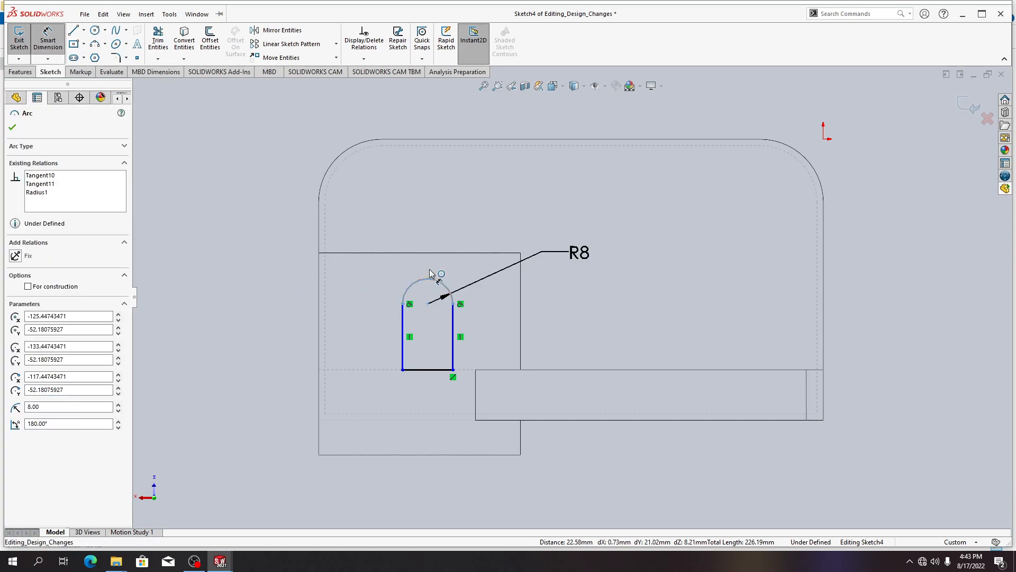
key("Escape")
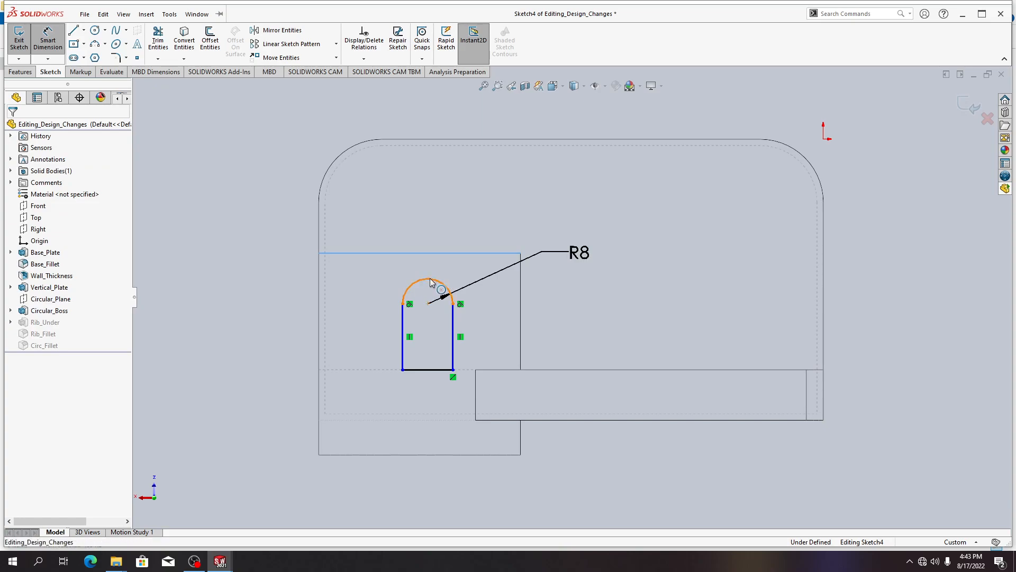
key("Escape")
left_click(430, 282)
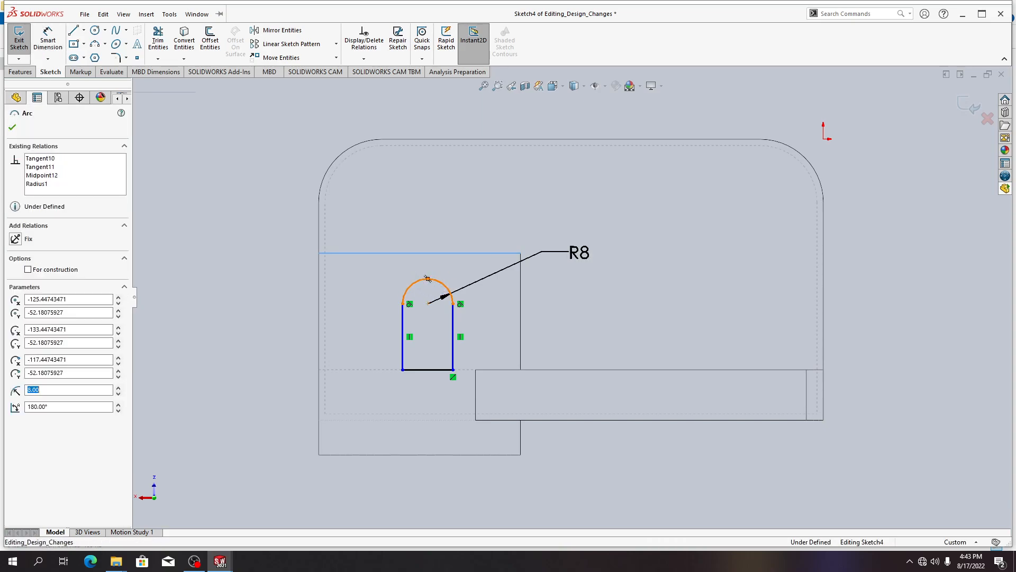
left_click(47, 38)
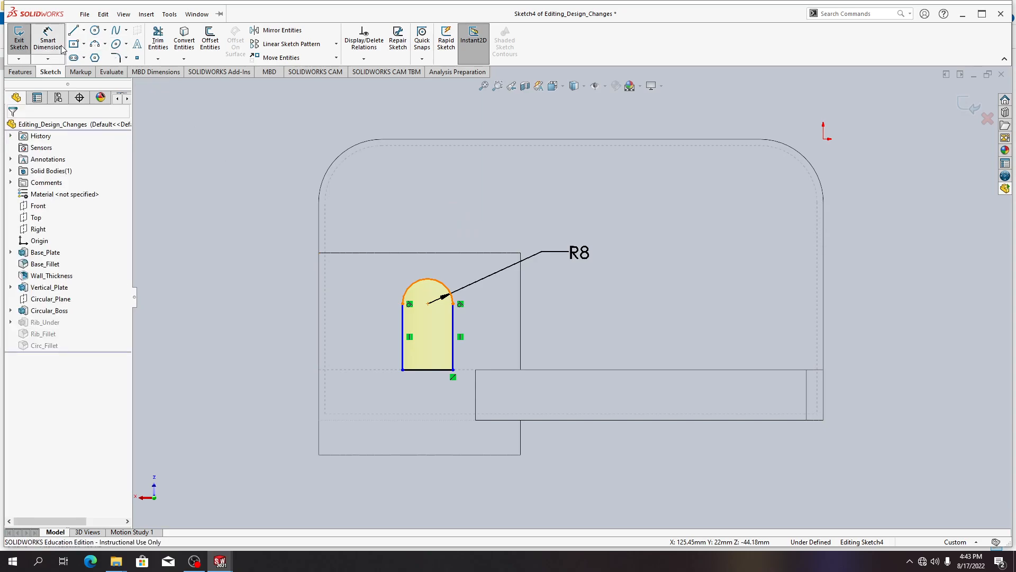
left_click(437, 255)
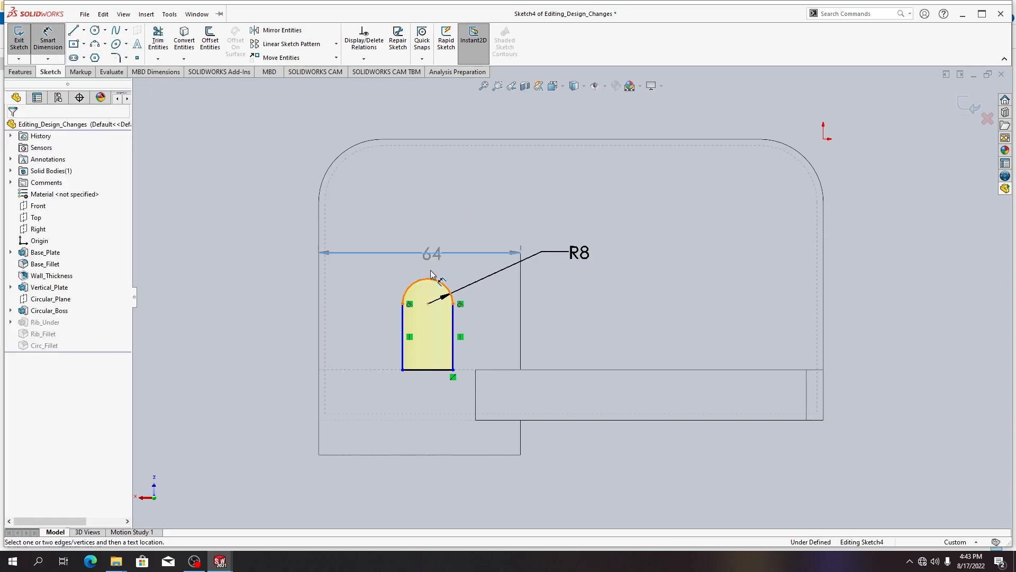
left_click(429, 283)
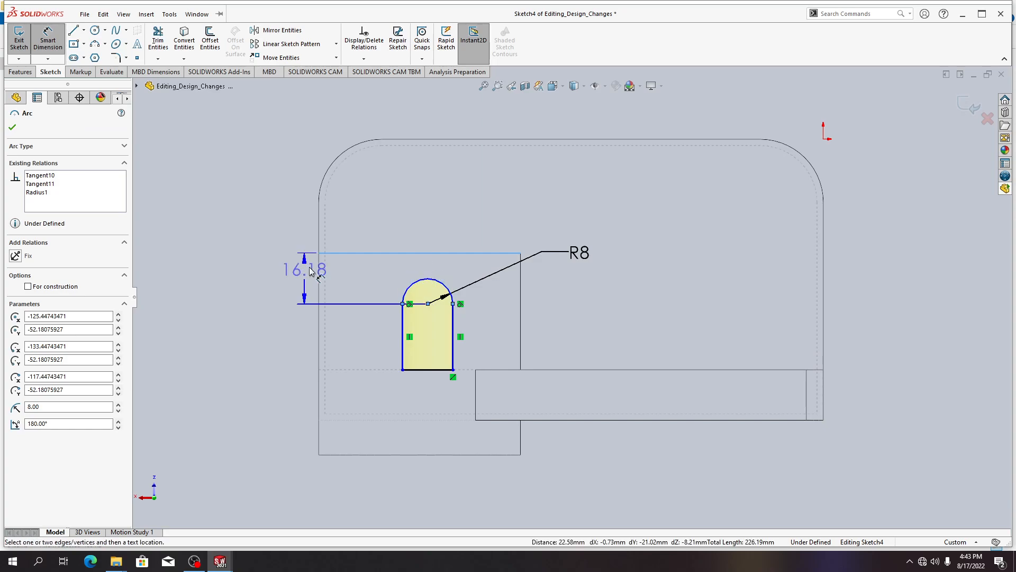
left_click(317, 263)
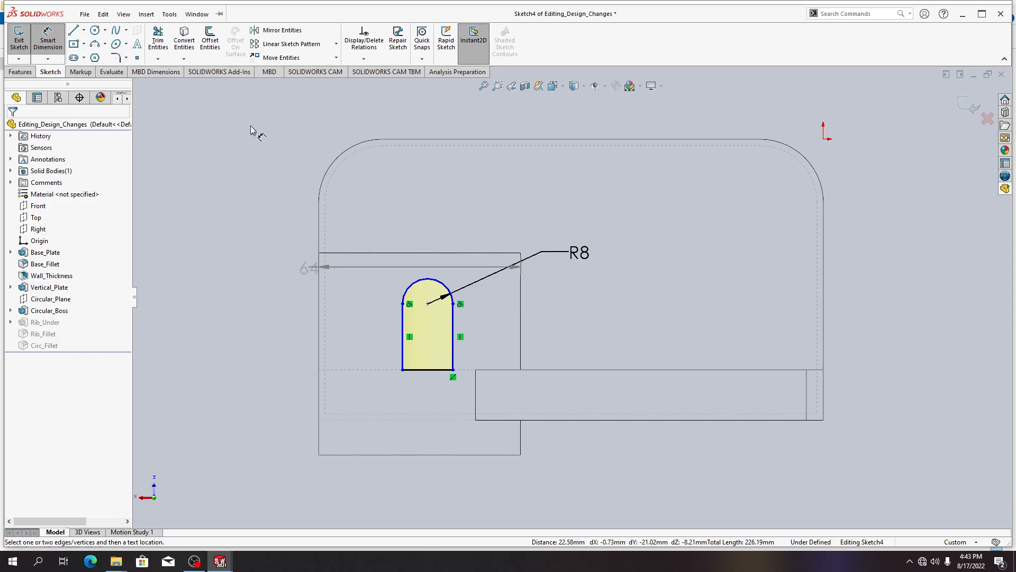
key("alt+Tab")
left_click(487, 292)
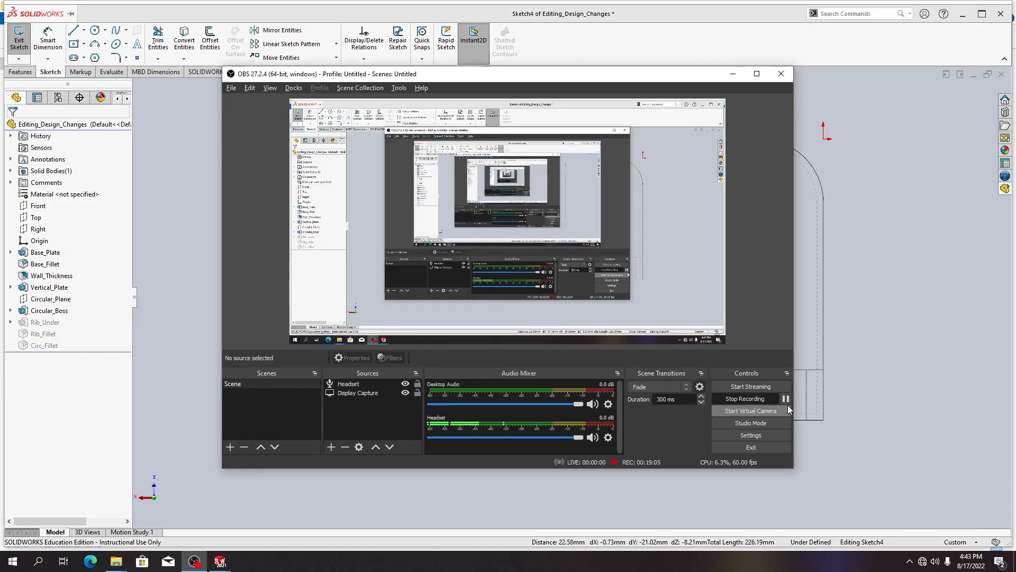
key("alt+Tab")
left_click(49, 35)
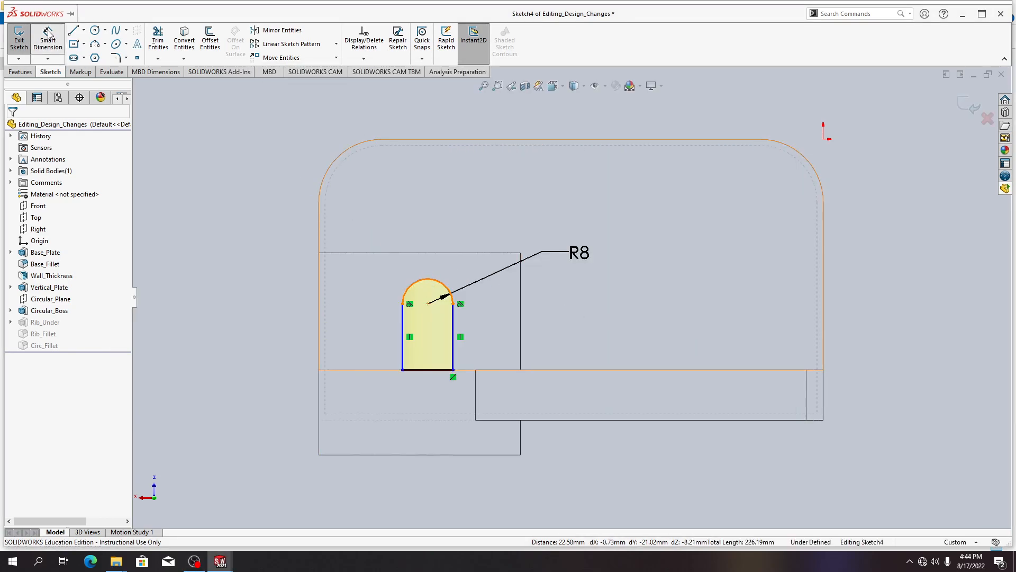
left_click(416, 253)
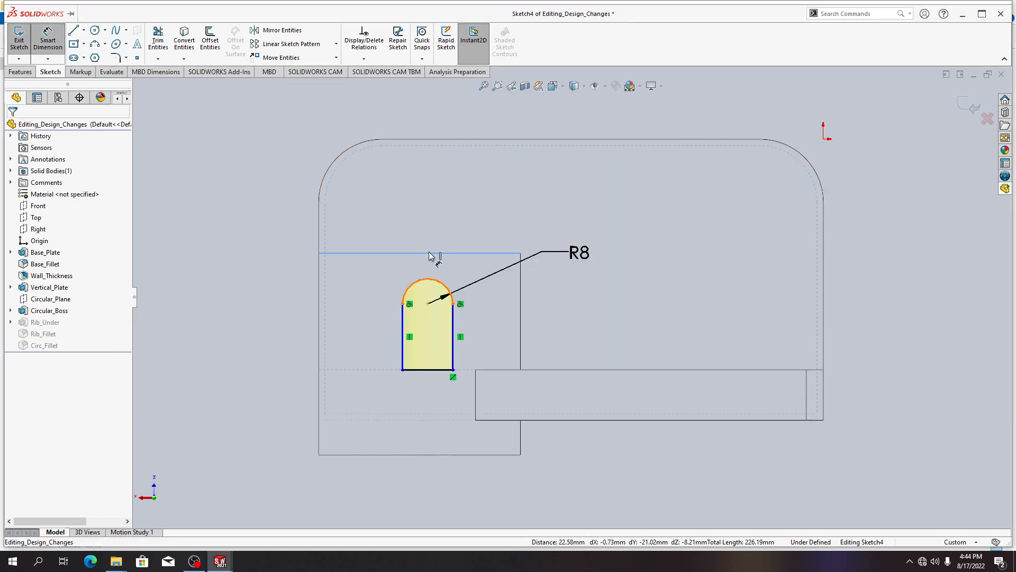
left_click(429, 281)
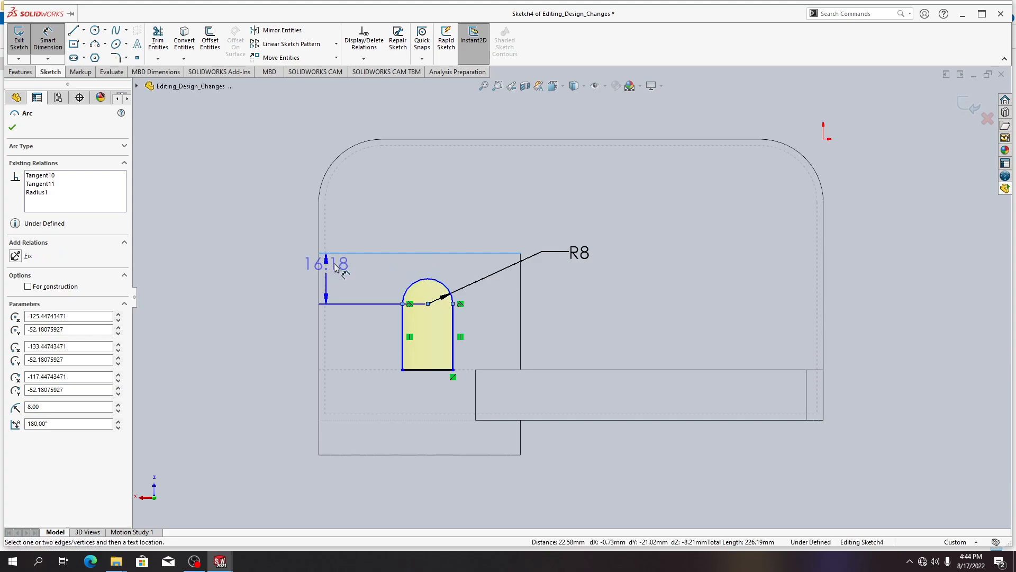
left_click(339, 264)
key("alt+Tab")
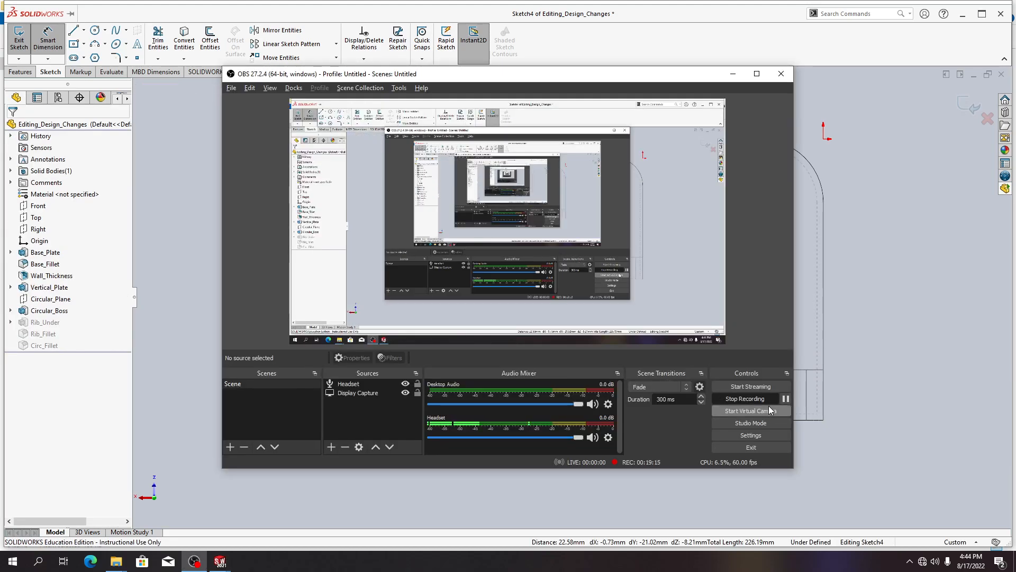
key("alt+Tab")
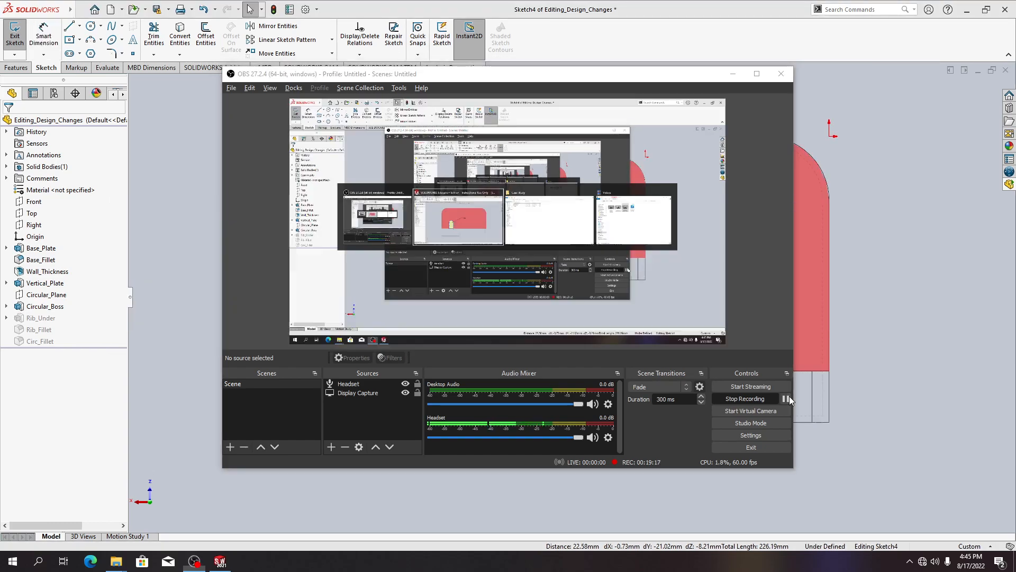
Dimension the distance between the rib arc's outermost point and the nearby Circular_Boss edge as 2 mm, and exit the sketch.
left_click(57, 47)
left_click(427, 253)
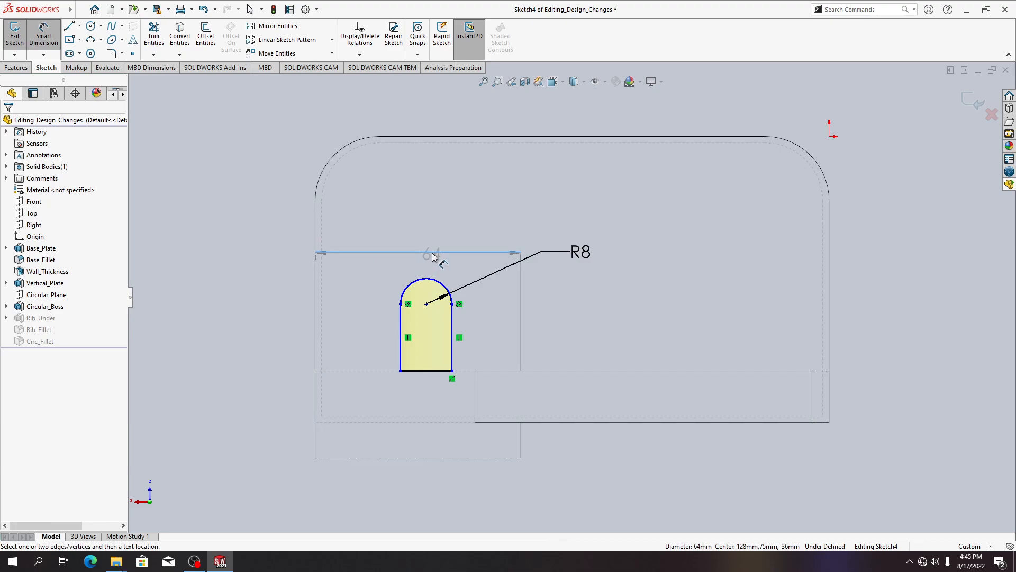
left_click(430, 279)
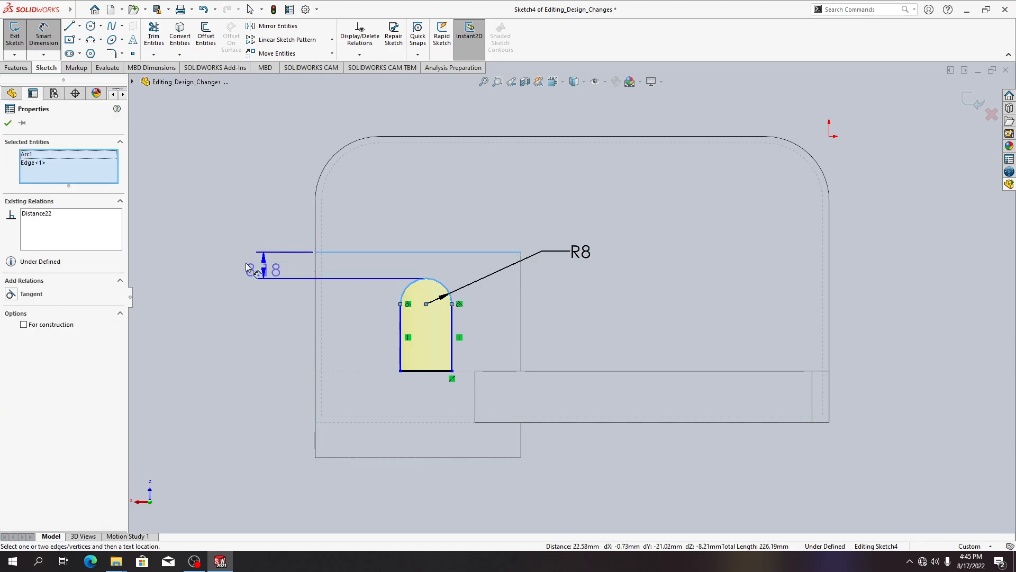
left_click(231, 263)
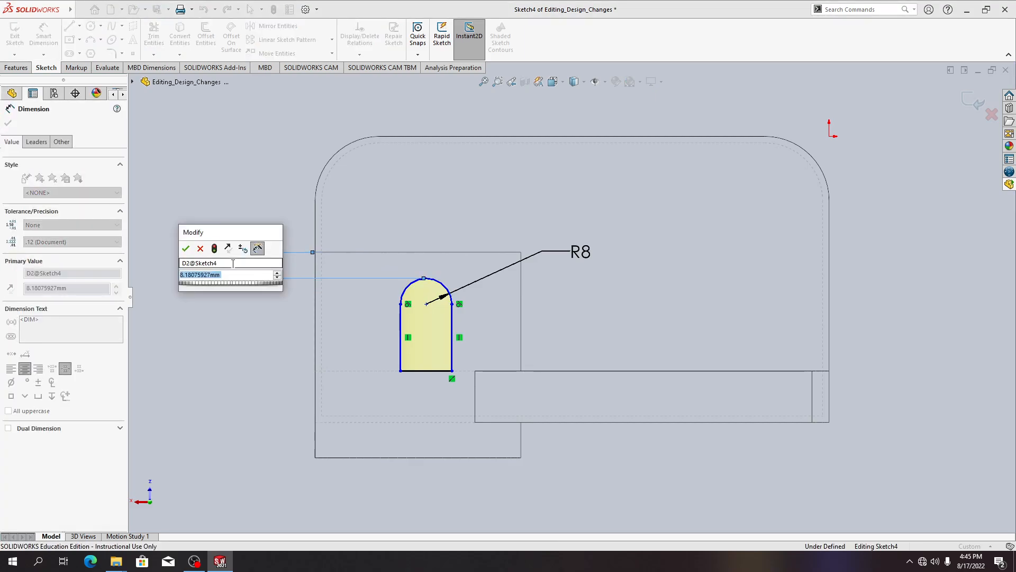
type("2")
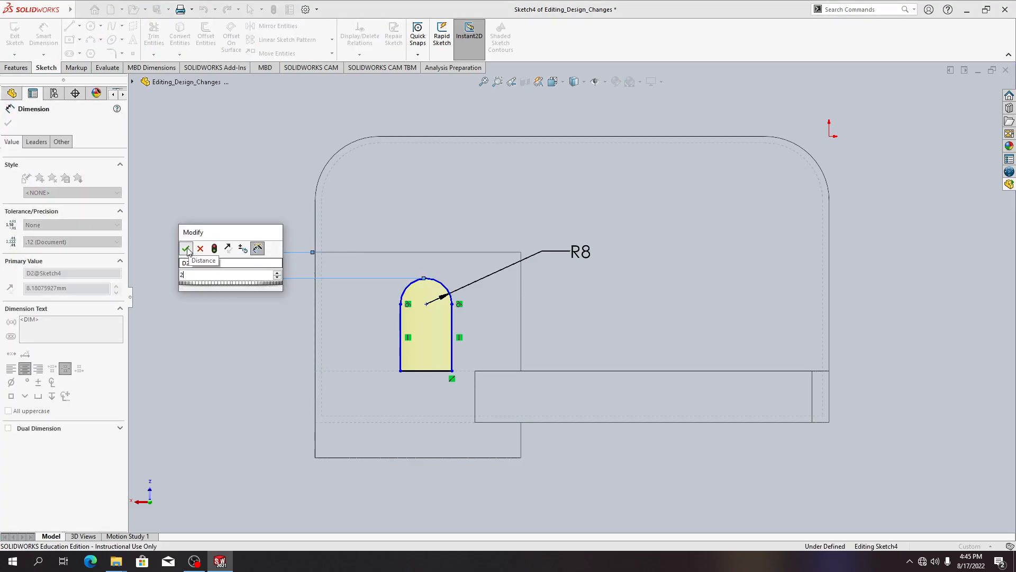
left_click(186, 249)
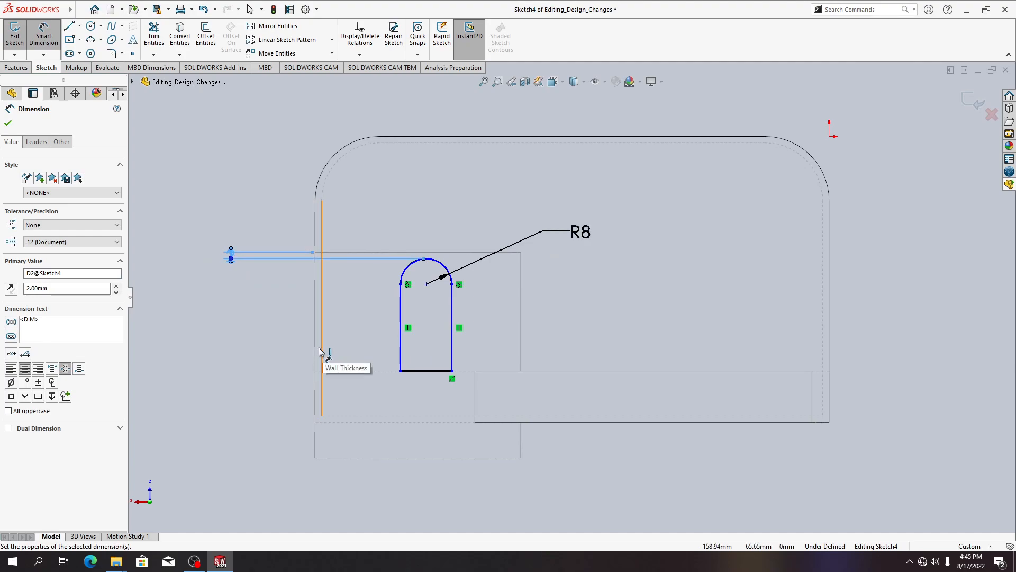
left_click(230, 319)
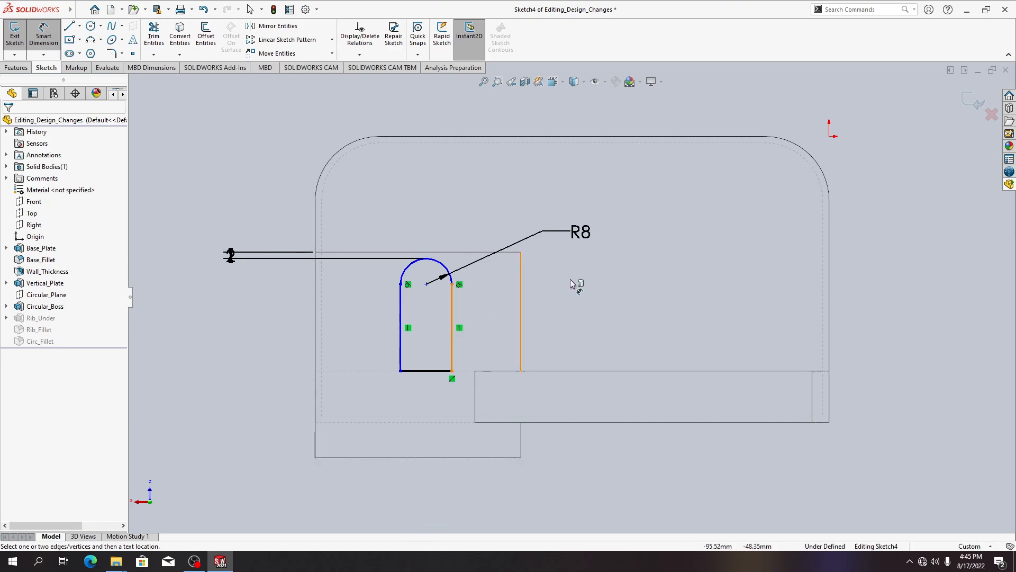
left_click(971, 102)
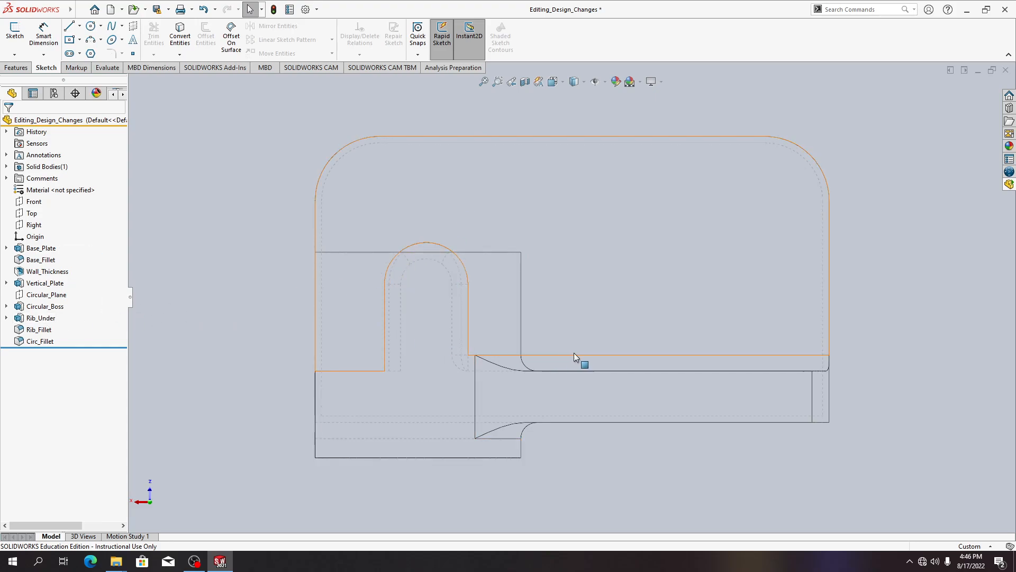
key("alt+Tab")
left_click(787, 398)
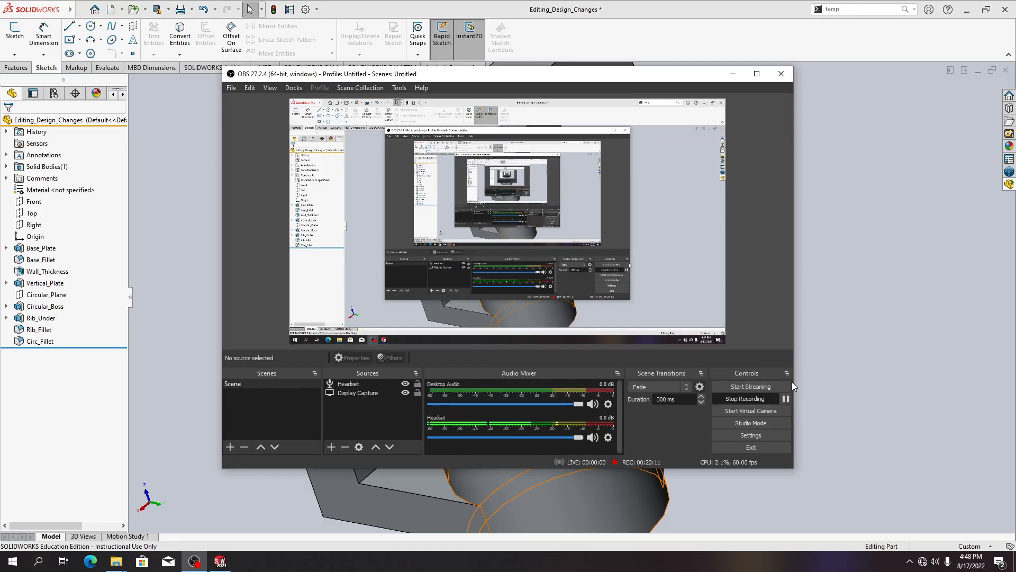
key("alt+Tab")
Turn on the display of temporary axes in the model.
mouse_move(562, 396)
middle_mouse_down()
mouse_move(524, 358)
mouse_move(547, 393)
middle_mouse_up()
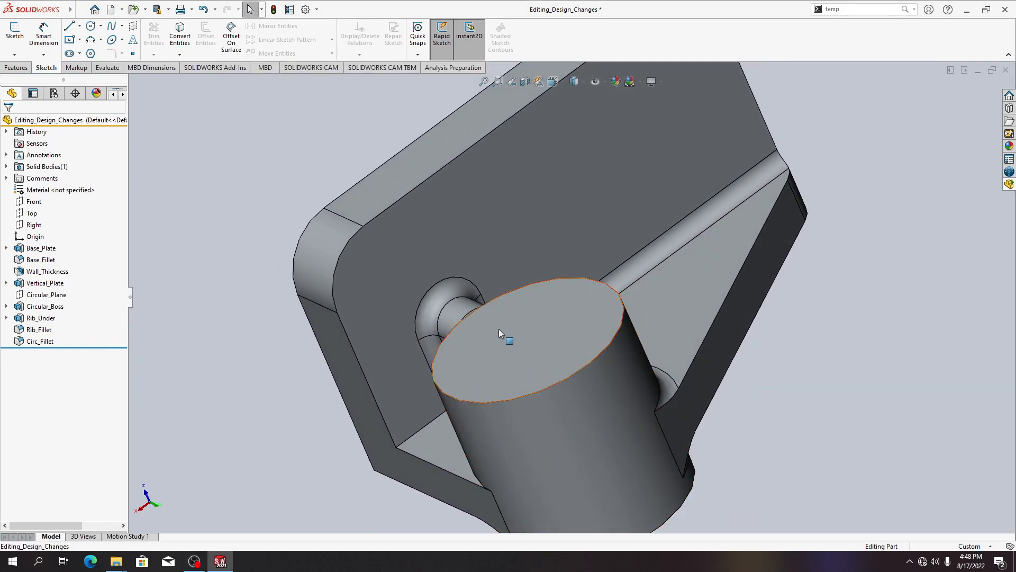
left_click(603, 80)
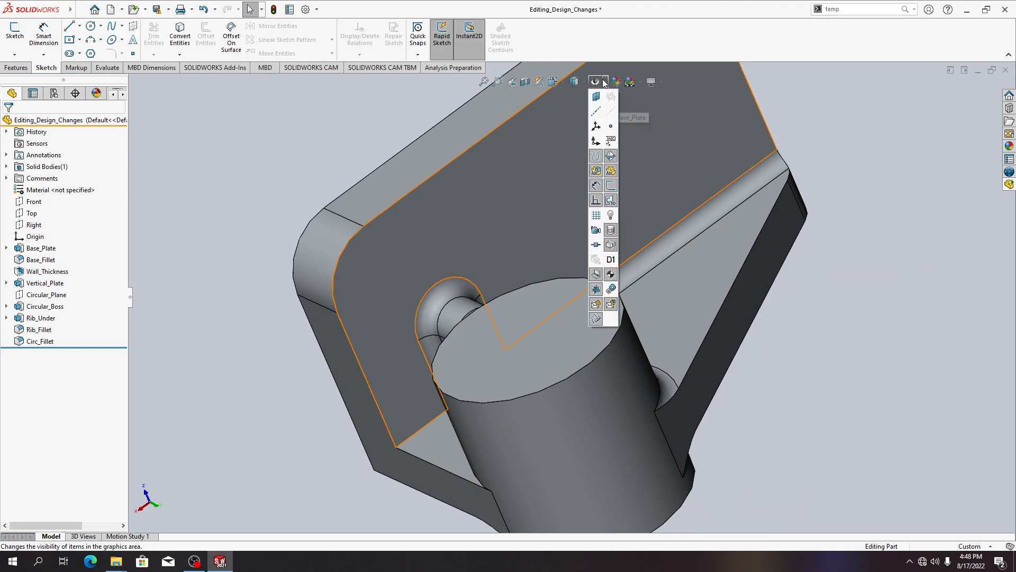
left_click(611, 111)
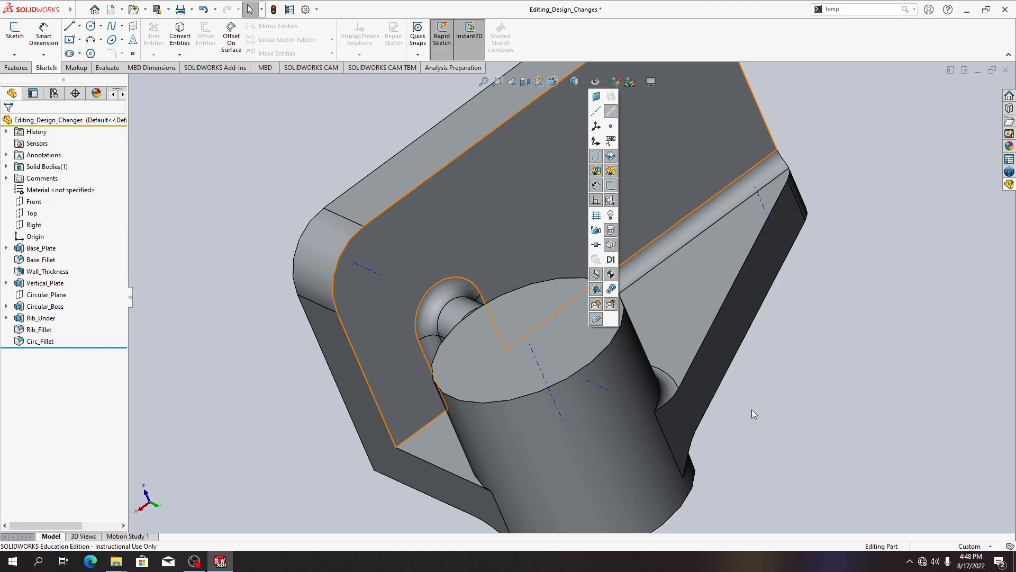
mouse_move(768, 414)
middle_mouse_down()
mouse_move(752, 408)
mouse_move(751, 419)
middle_mouse_up()
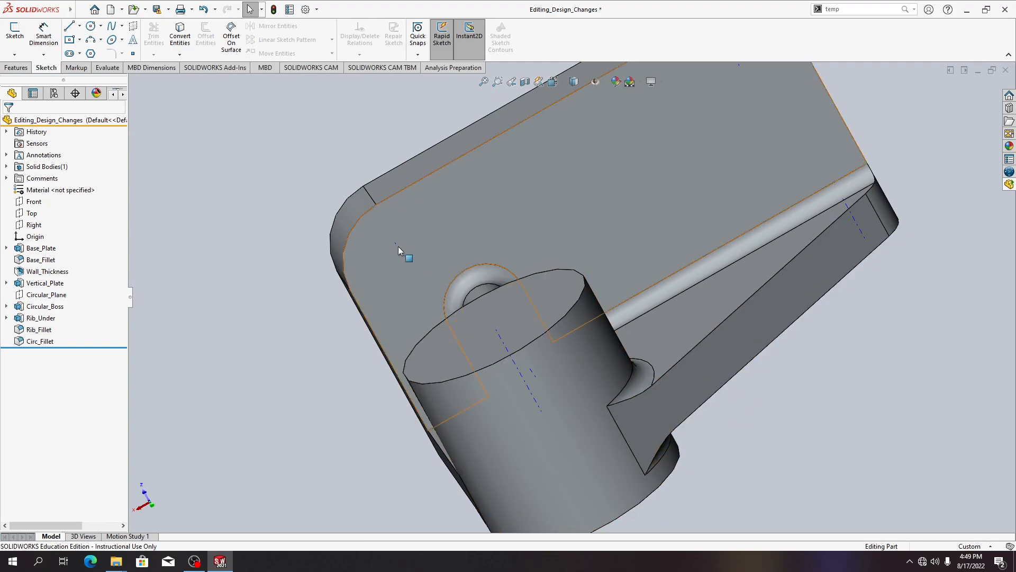
Edit the Rib_Under sketch to make the arc's center coincident with the Circular_Boss's temporary axis, and exit the sketch.
right_click(31, 213)
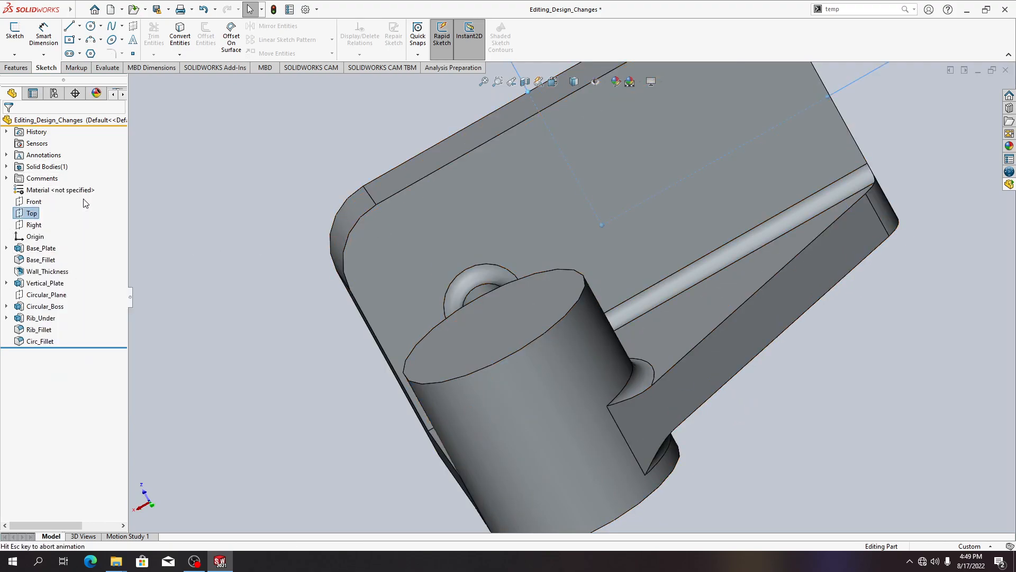
left_click(88, 194)
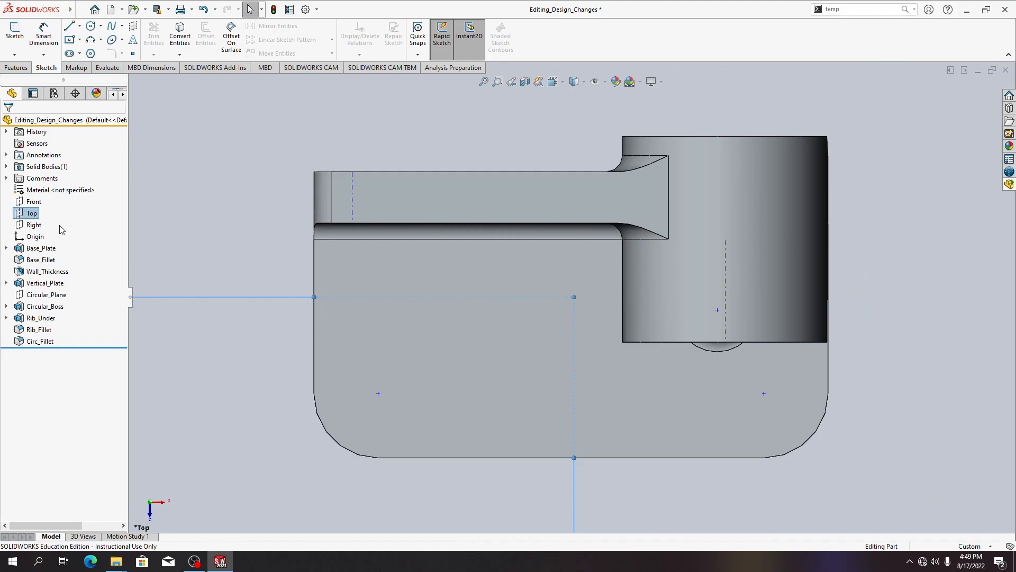
right_click(42, 318)
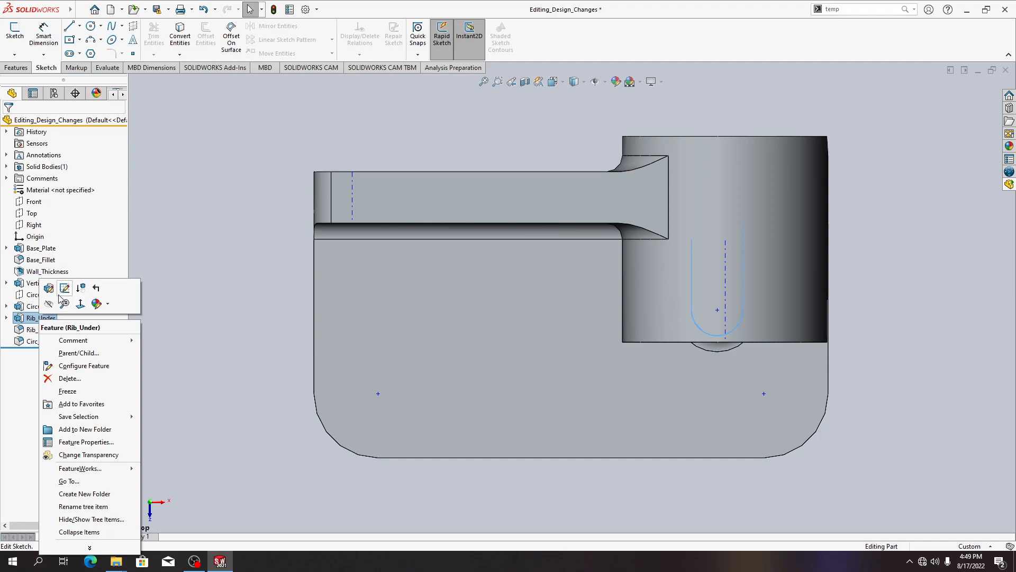
left_click(65, 287)
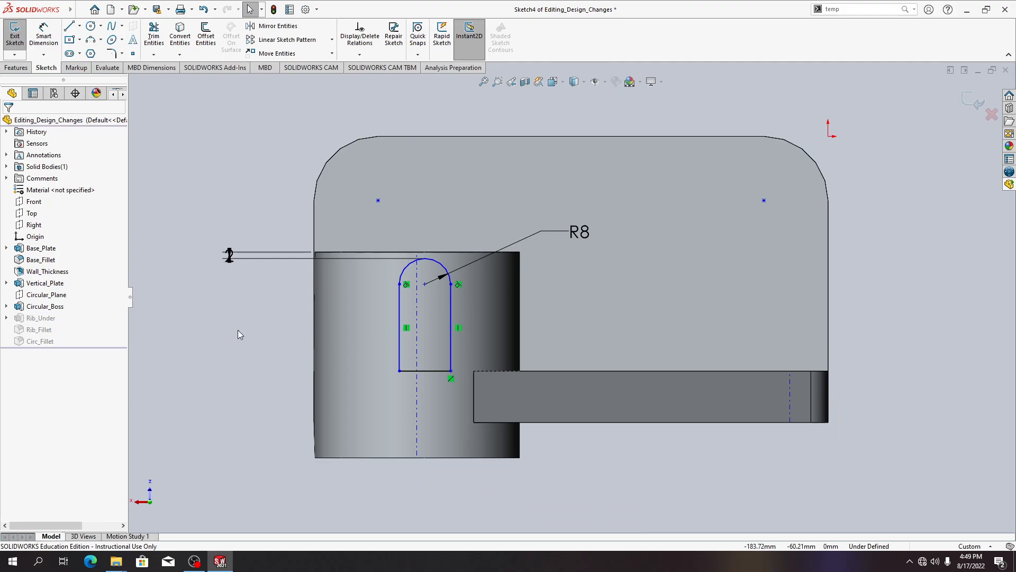
left_click(425, 285)
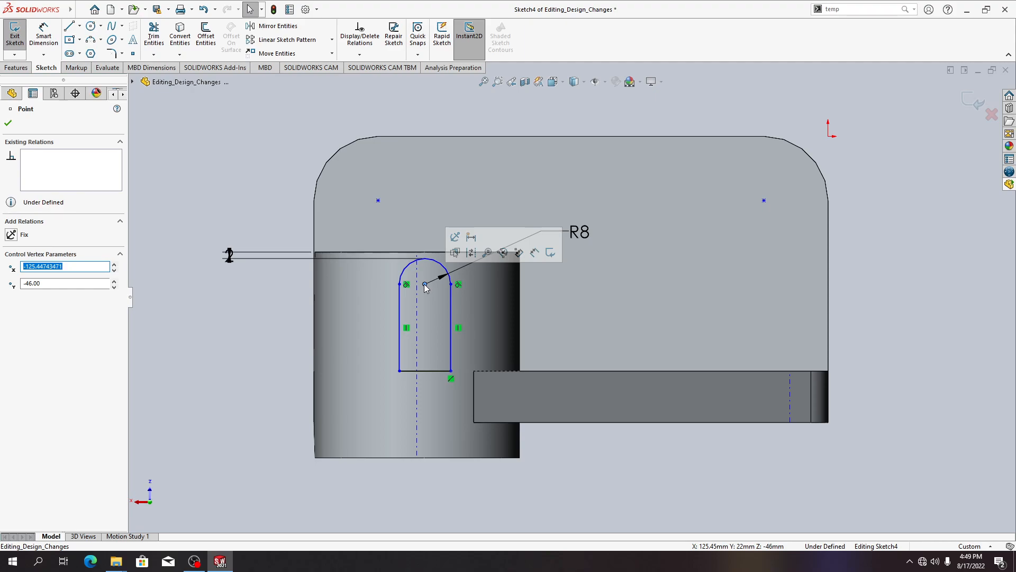
left_click(418, 289, "ctrl")
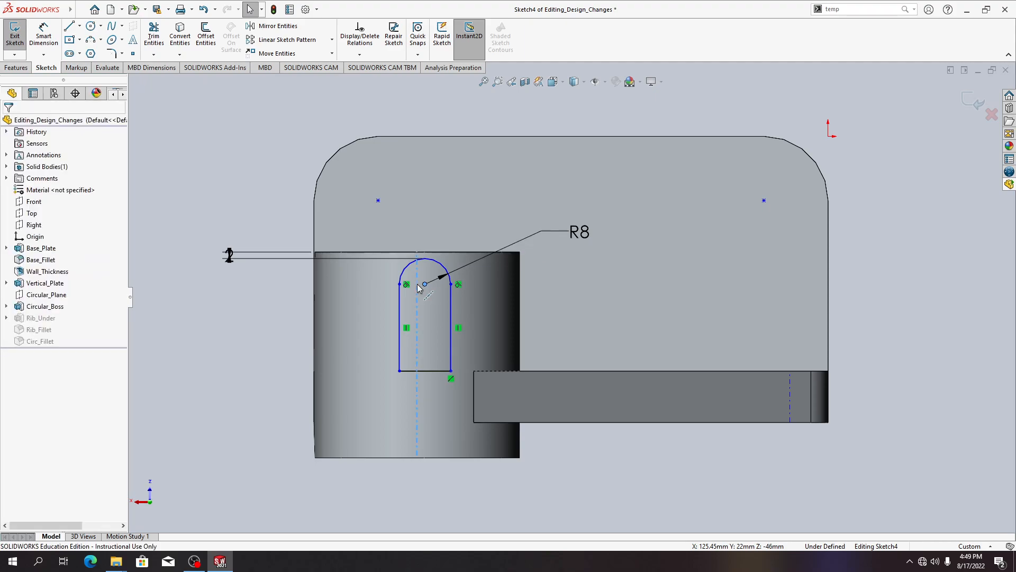
left_click(11, 307)
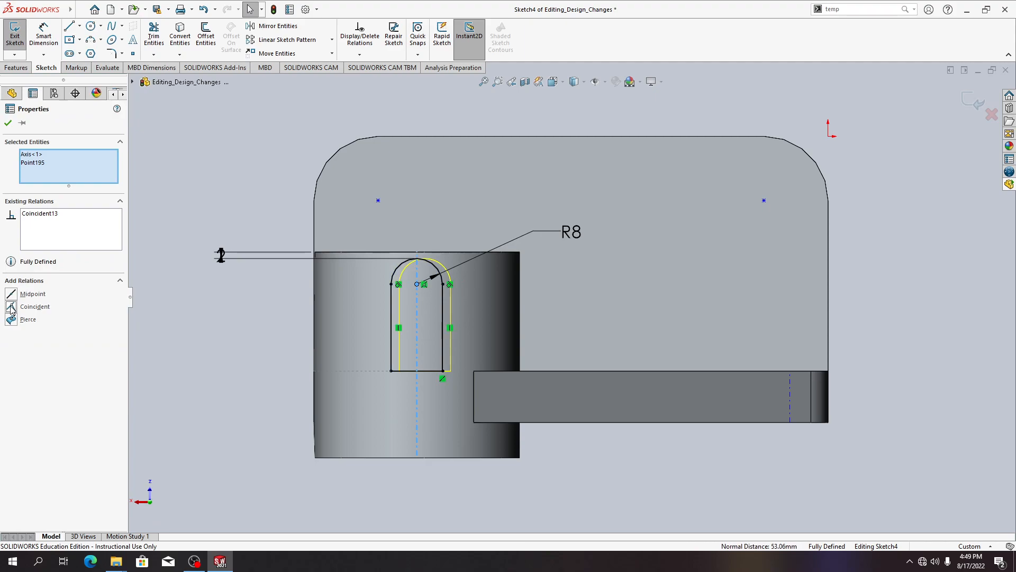
left_click(209, 292)
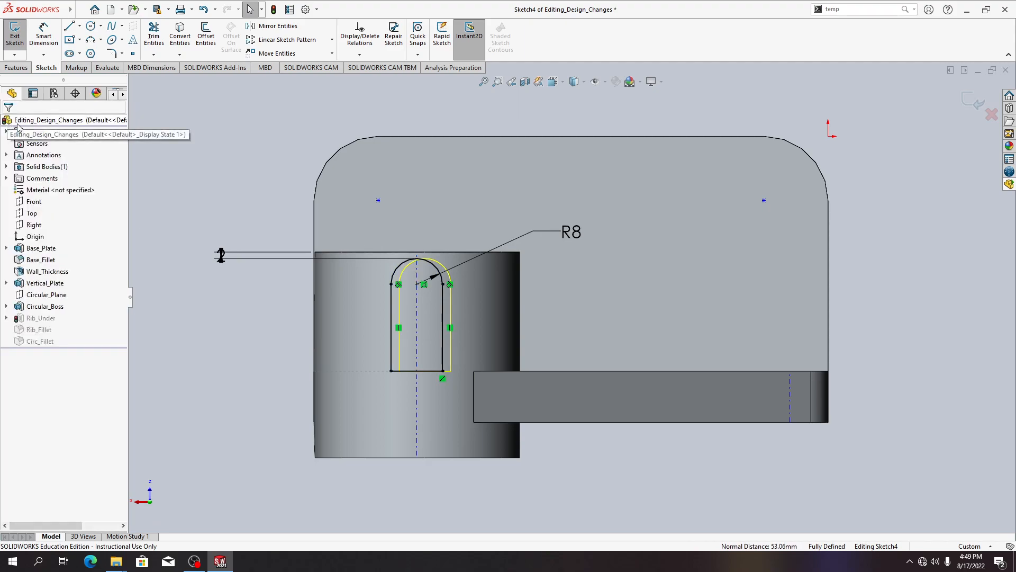
middle_click_drag(210, 292, 177, 220)
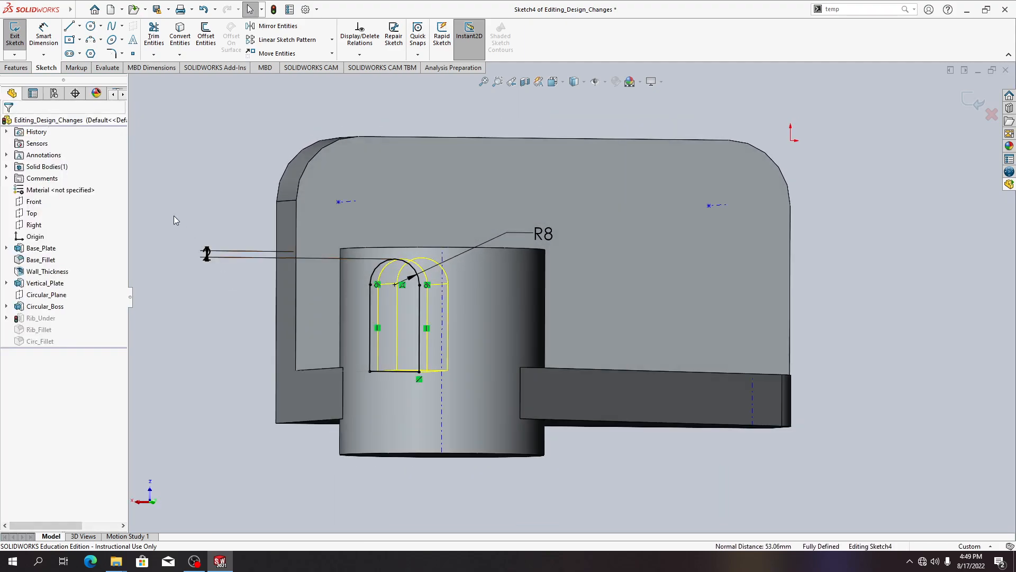
left_click(980, 102)
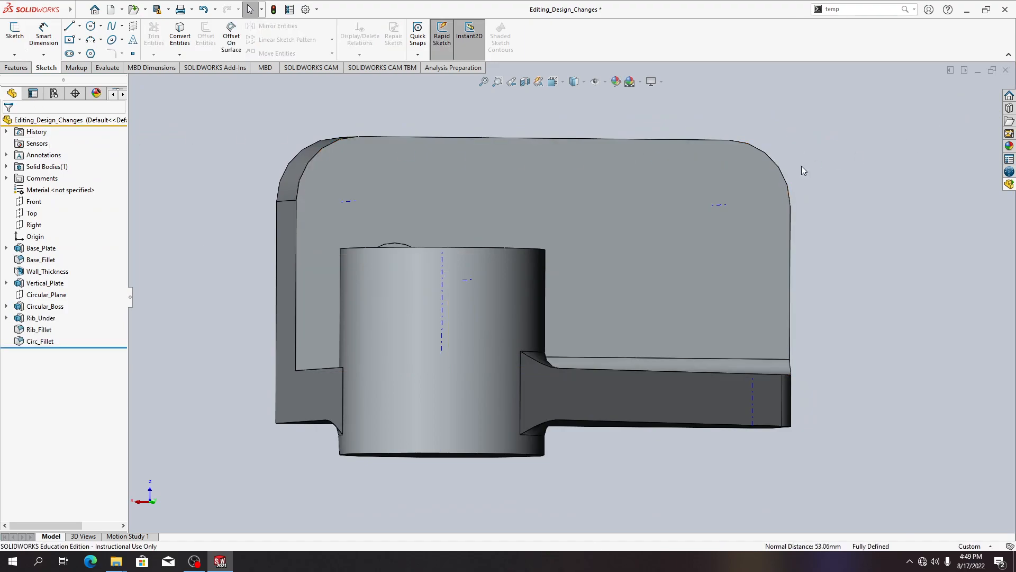
middle_click_drag(496, 316, 503, 428)
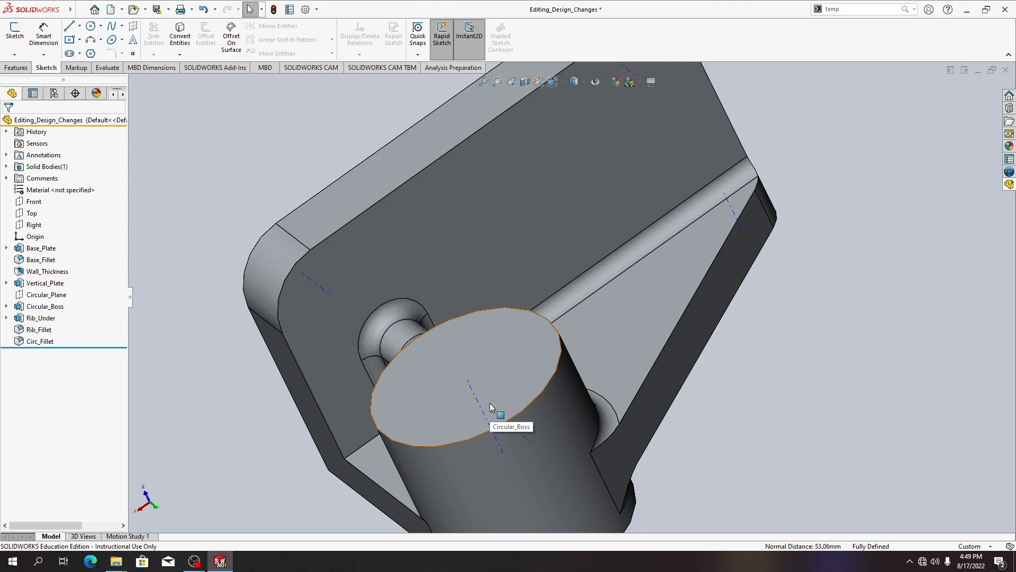
middle_click_drag(500, 366, 538, 313)
scroll(539, 315, "down", 5)
scroll(545, 379, "up", 9)
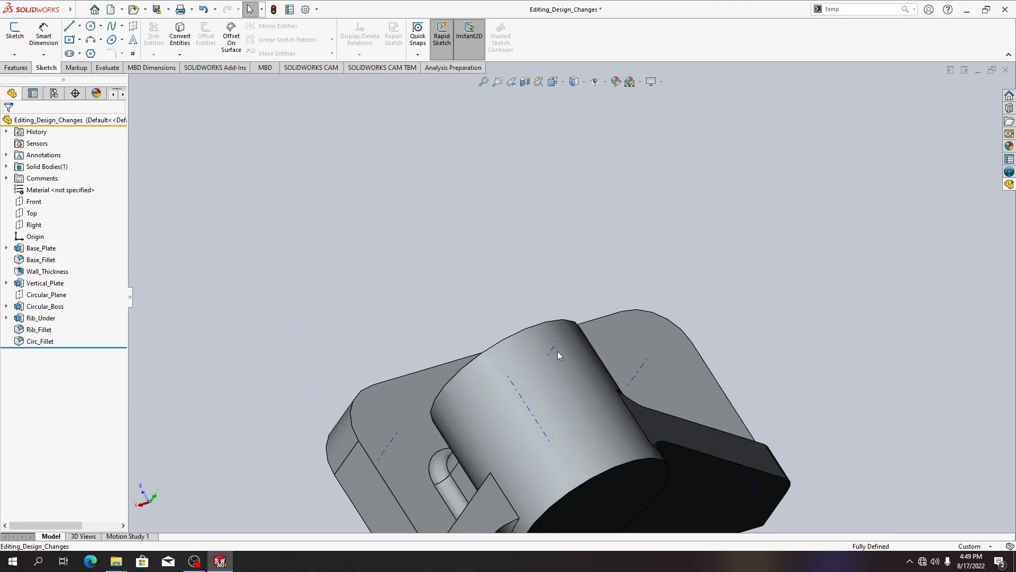
Turn off the display of temporary axes in the model.
left_click(605, 82)
left_click(612, 111)
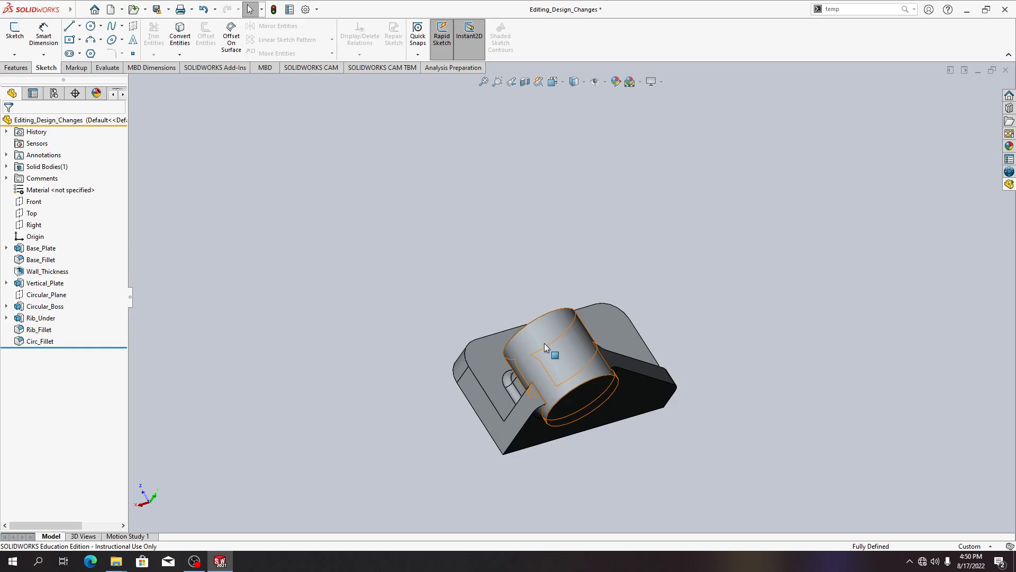
right_click(43, 305)
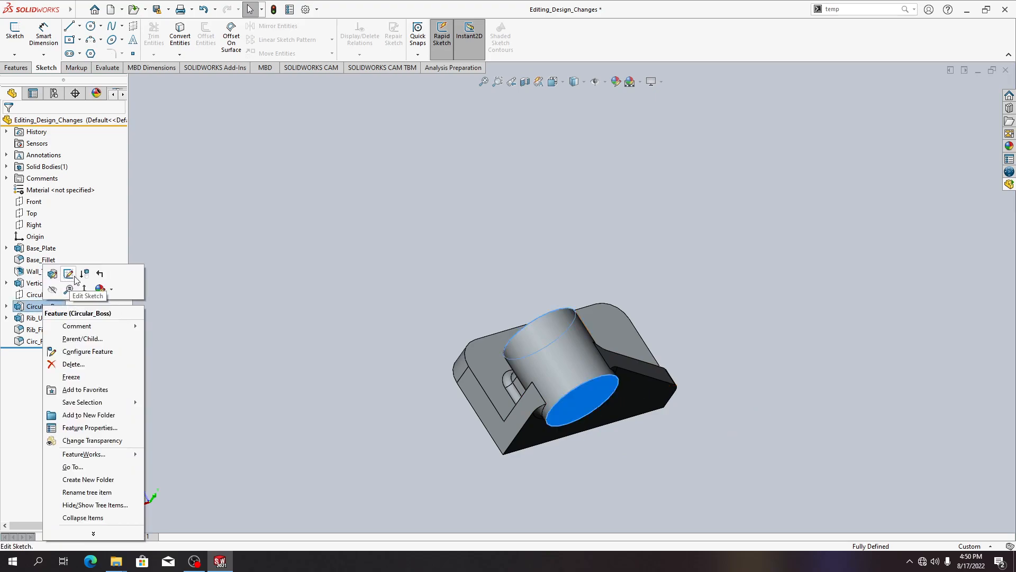
left_click(43, 307)
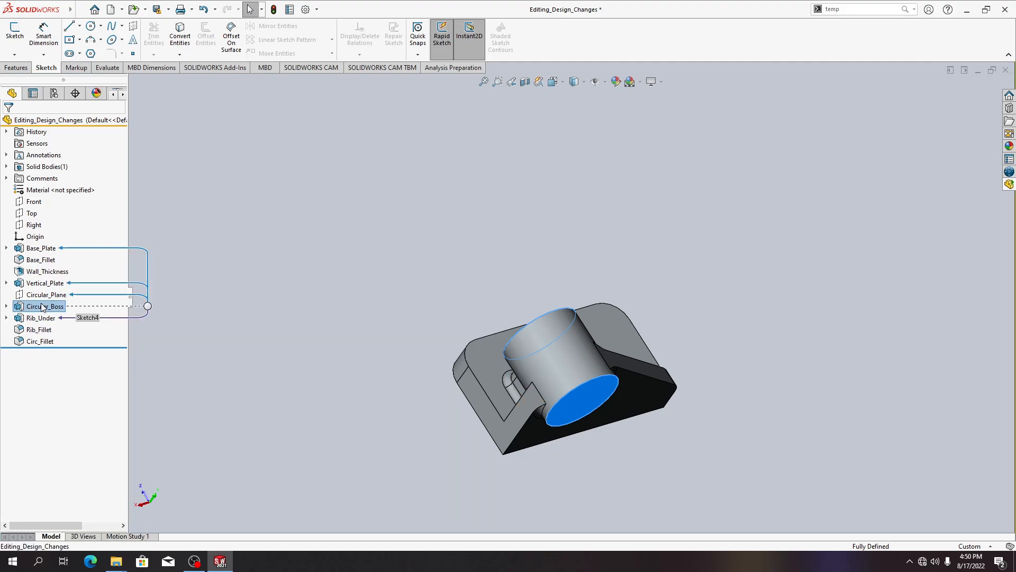
left_click(42, 307)
left_click(107, 310)
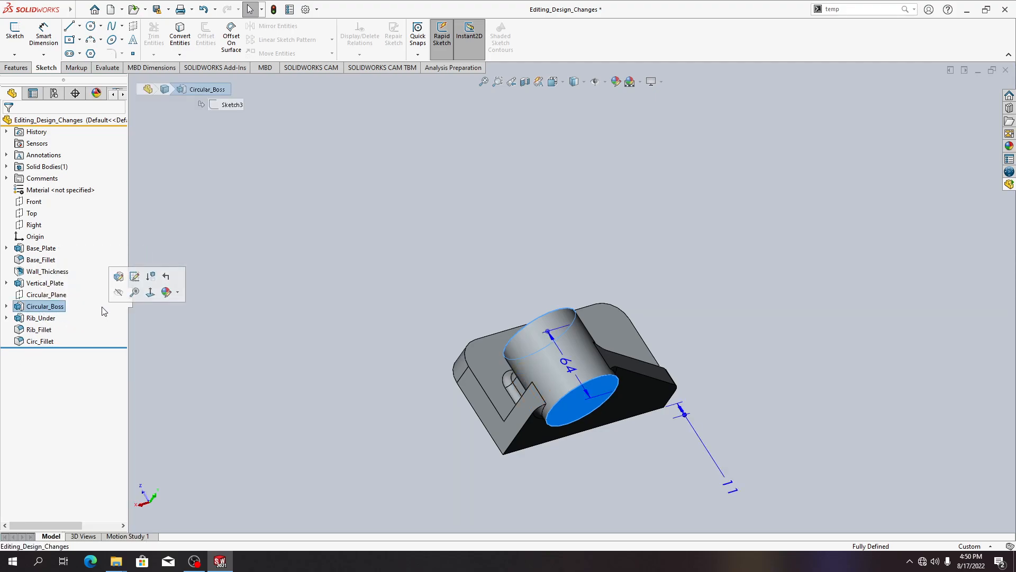
left_click(56, 311)
left_click(56, 309)
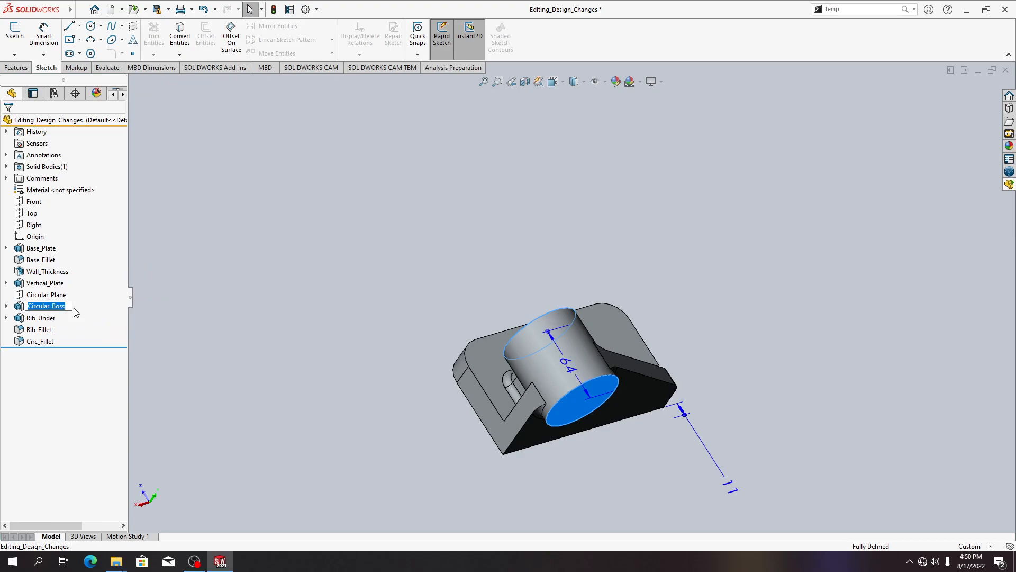
key("Escape")
right_click(59, 307)
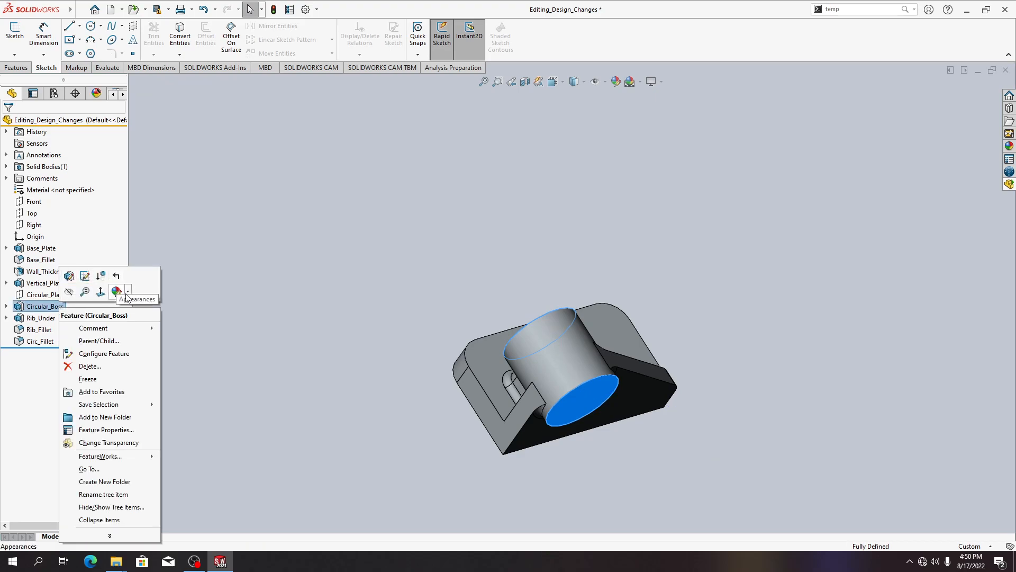
mouse_move(123, 332)
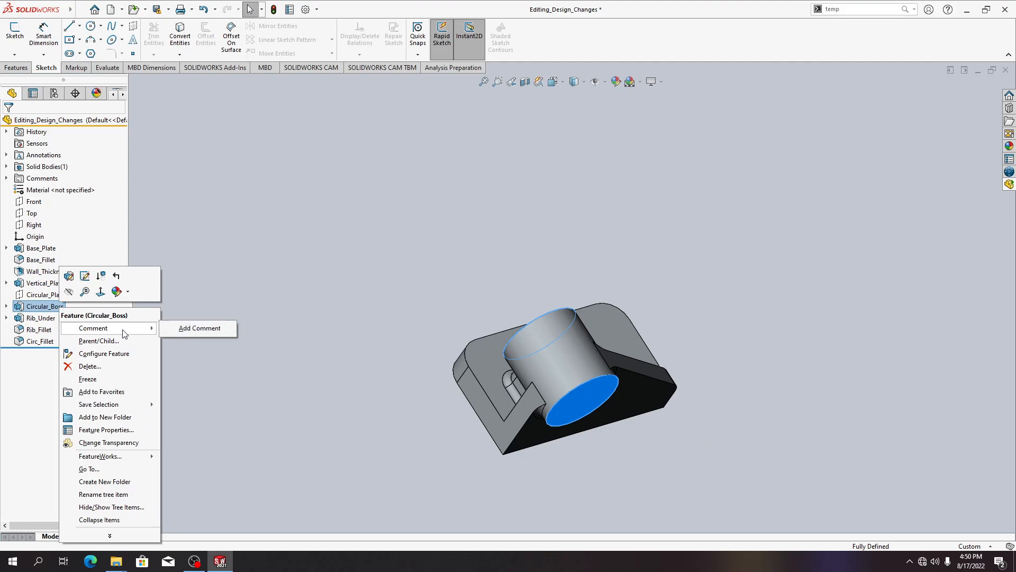
left_click(52, 331)
left_click(32, 385)
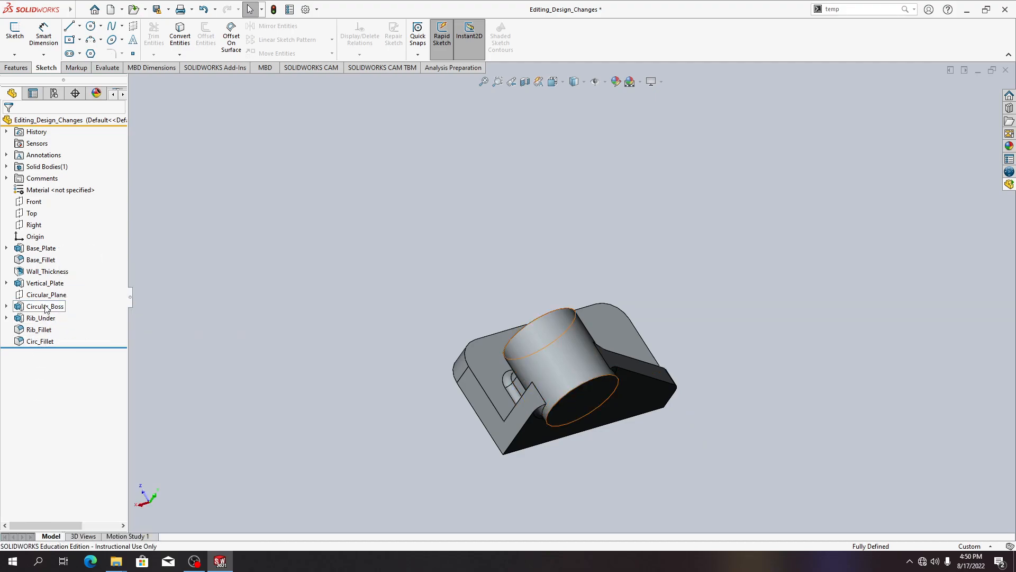
Change the sketch plane of the Circular_Boss sketch from Circular_Plane to the back face of the Vertical_Plate.
mouse_move(56, 299)
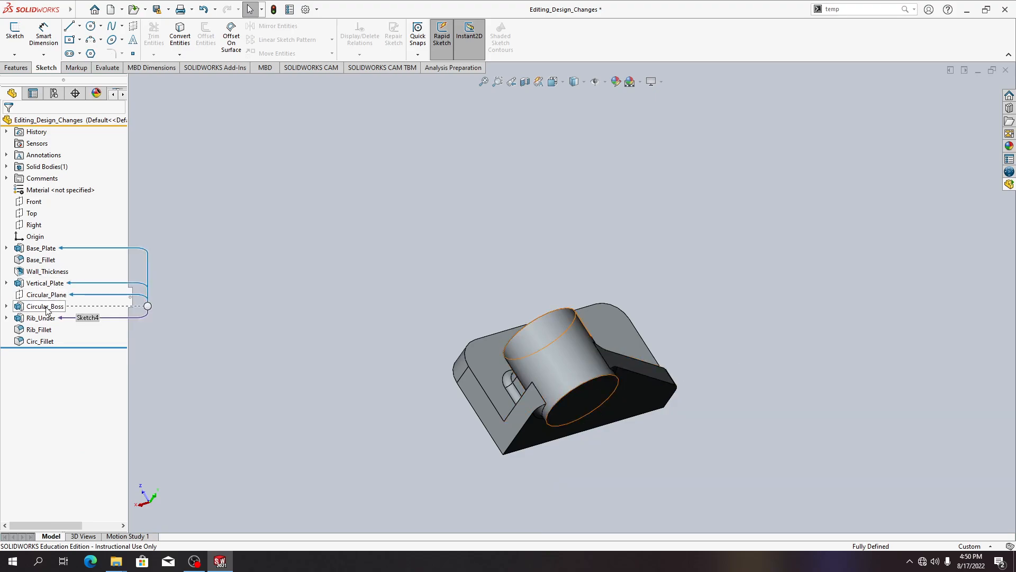
left_click(6, 306)
left_click(57, 320)
right_click(57, 320)
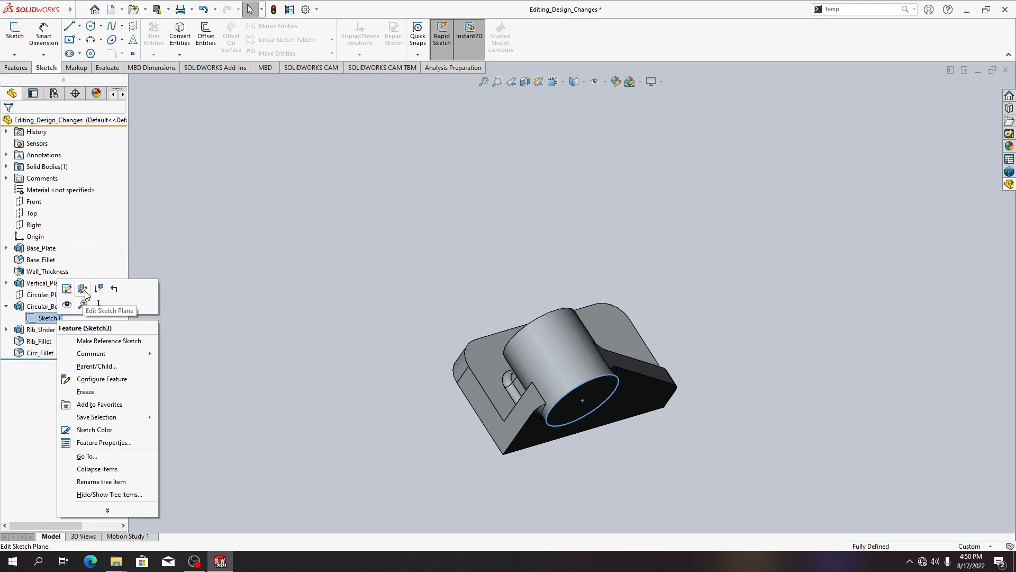
key("Escape")
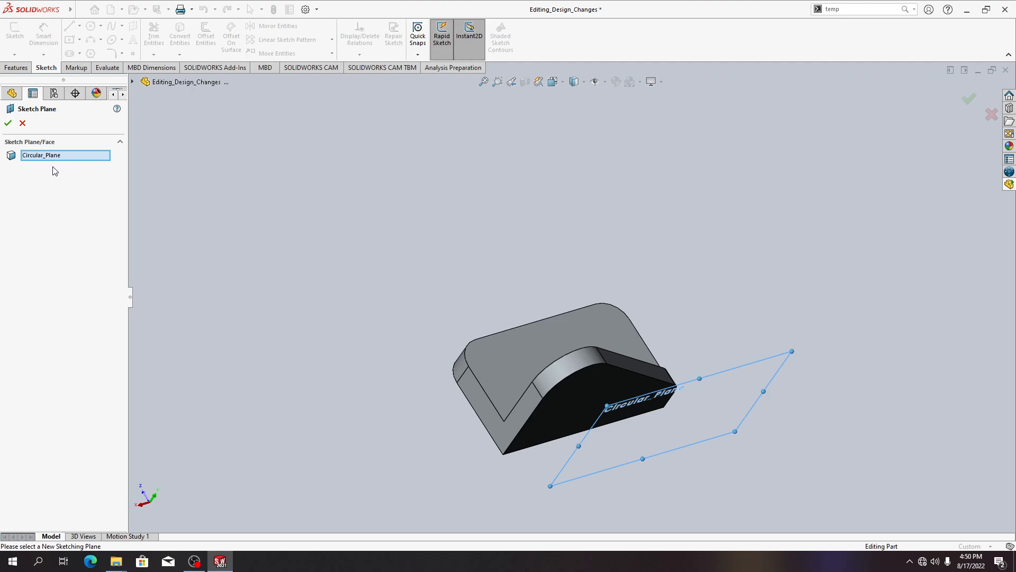
left_click(62, 156)
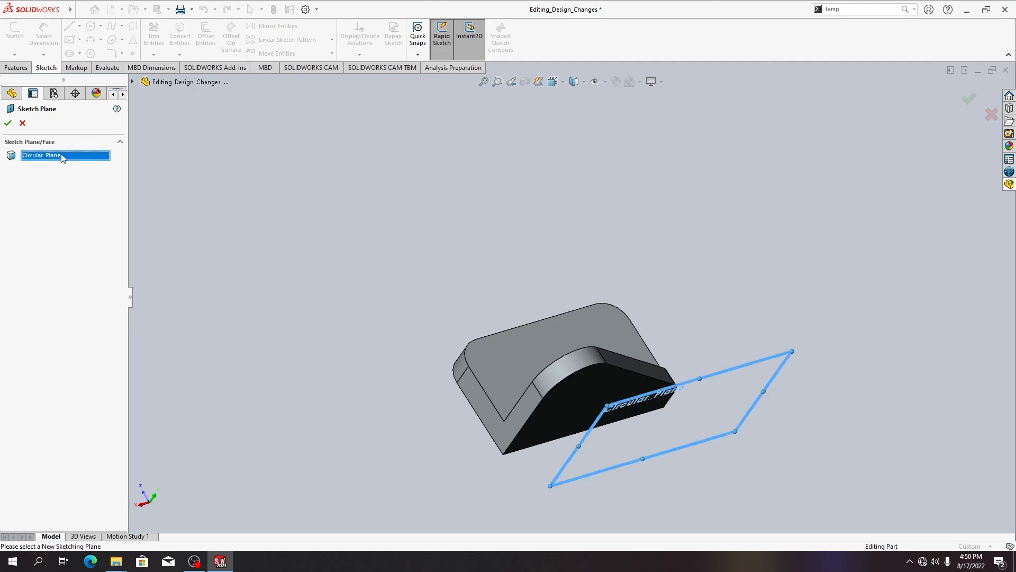
key("Delete")
middle_click_drag(498, 398, 439, 339)
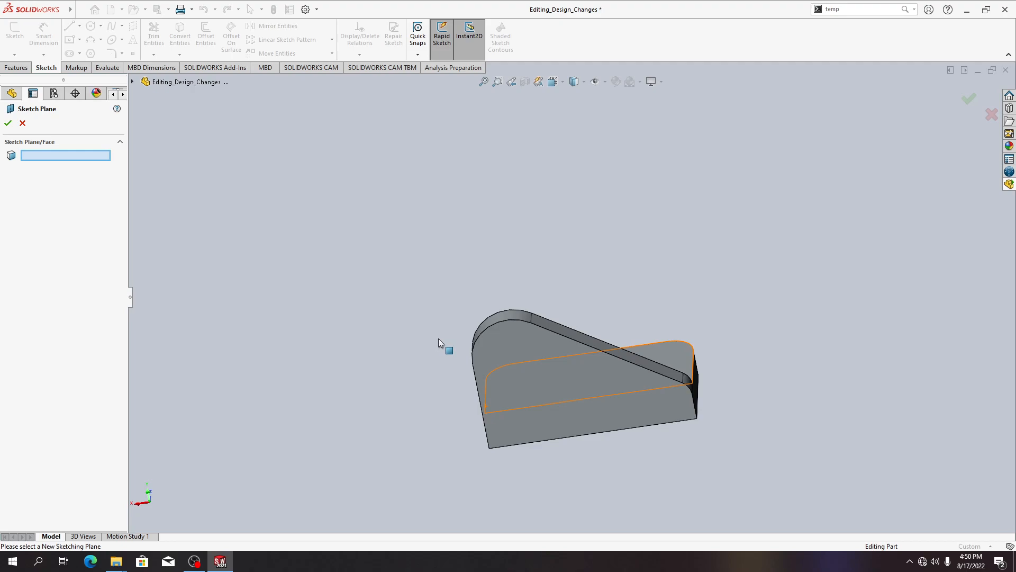
left_click(512, 370)
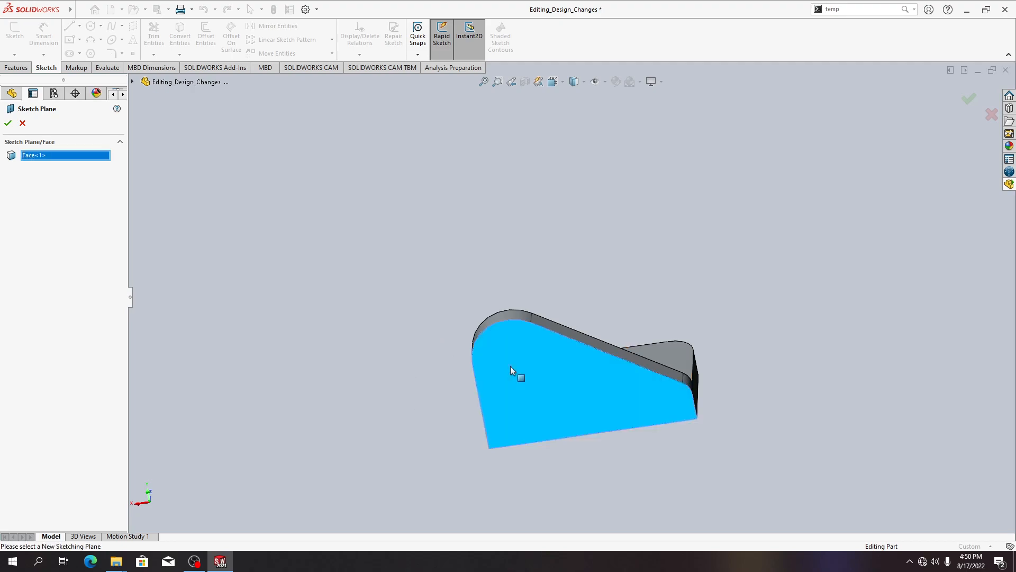
left_click(8, 123)
middle_click_drag(404, 363, 389, 380)
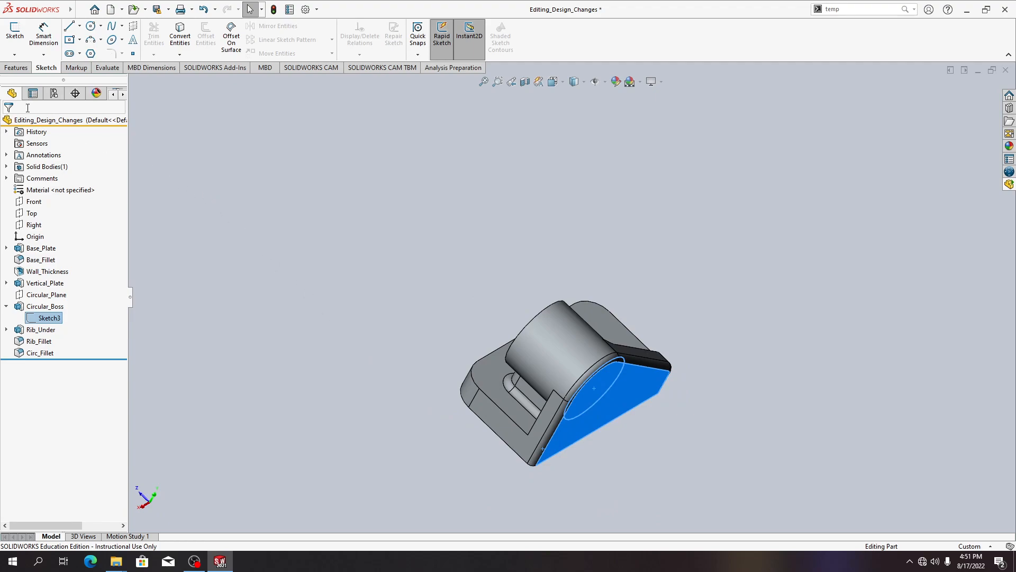
left_click(353, 322)
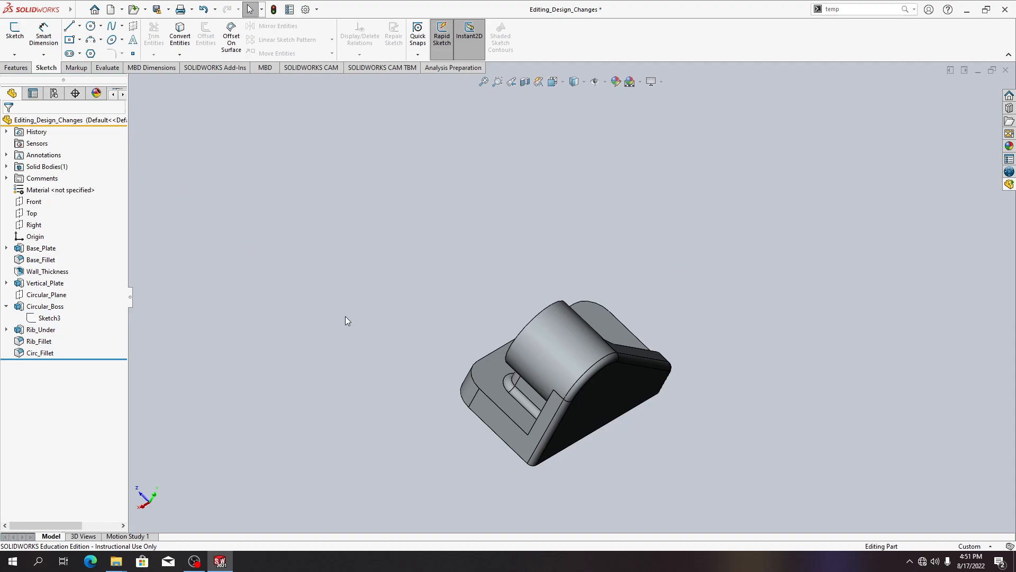
Delete the Circular_Plane reference plane from the part.
left_click(47, 295)
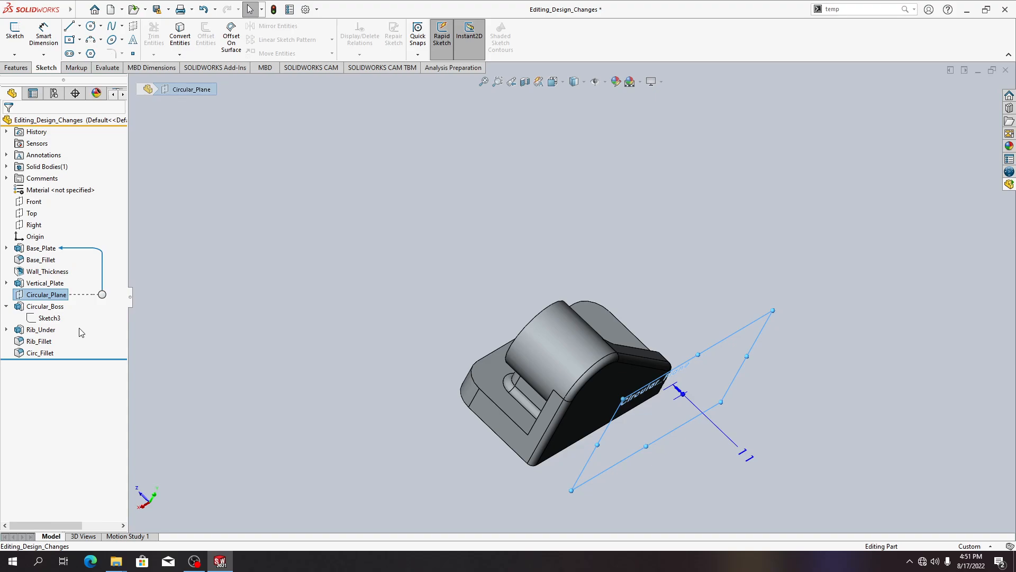
left_click(62, 297)
left_click(96, 293)
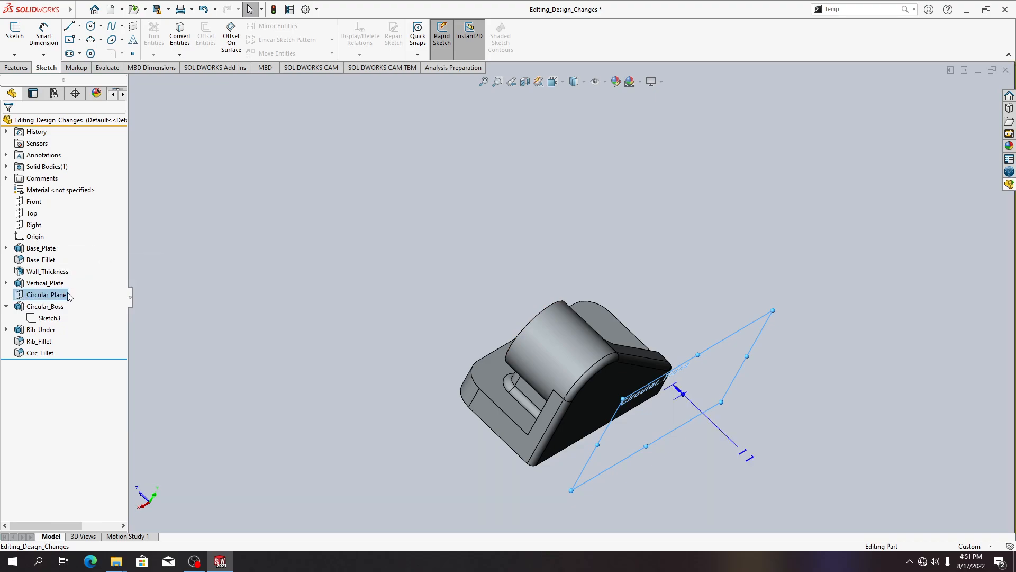
right_click(68, 296)
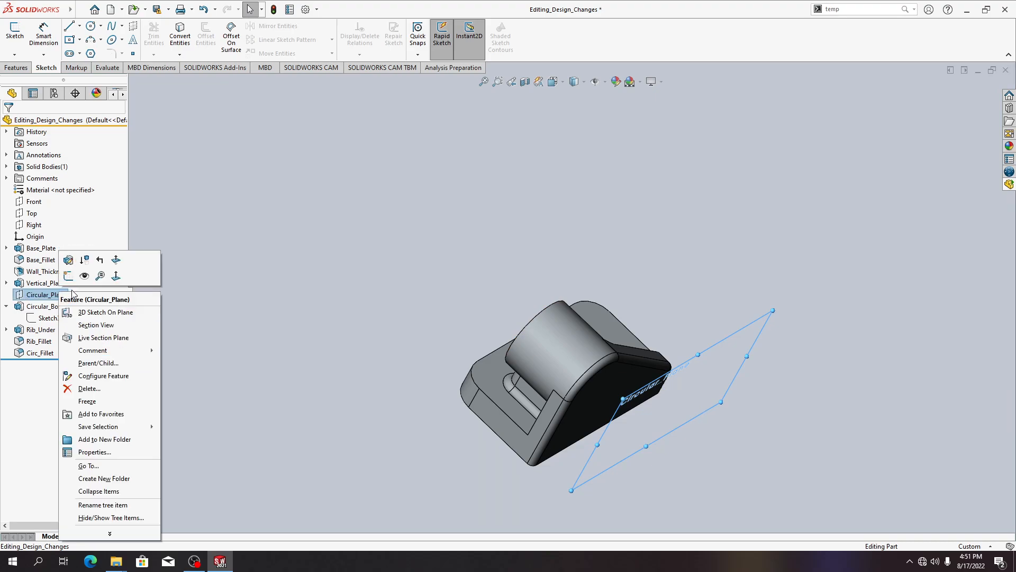
left_click(98, 389)
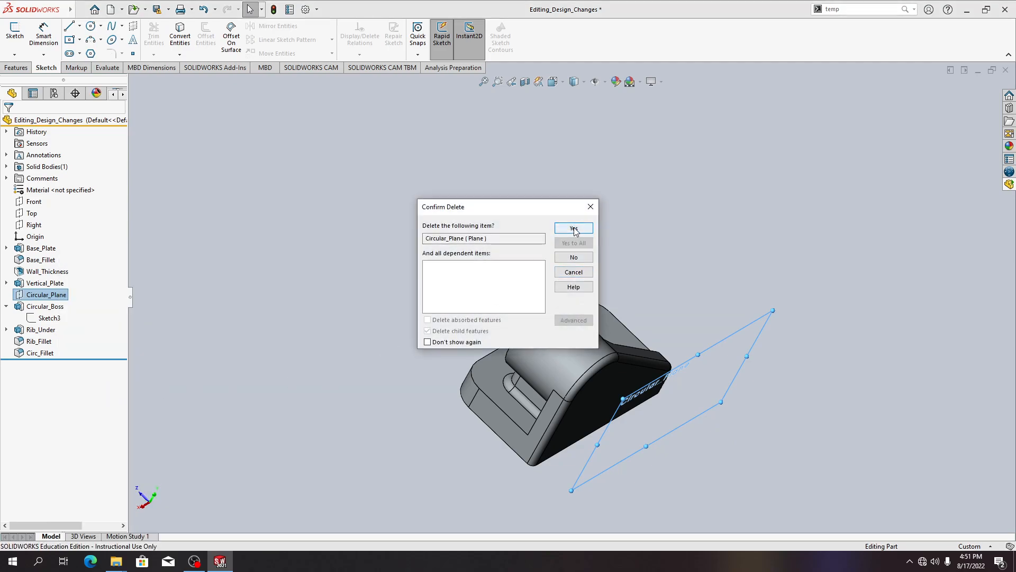
left_click(574, 228)
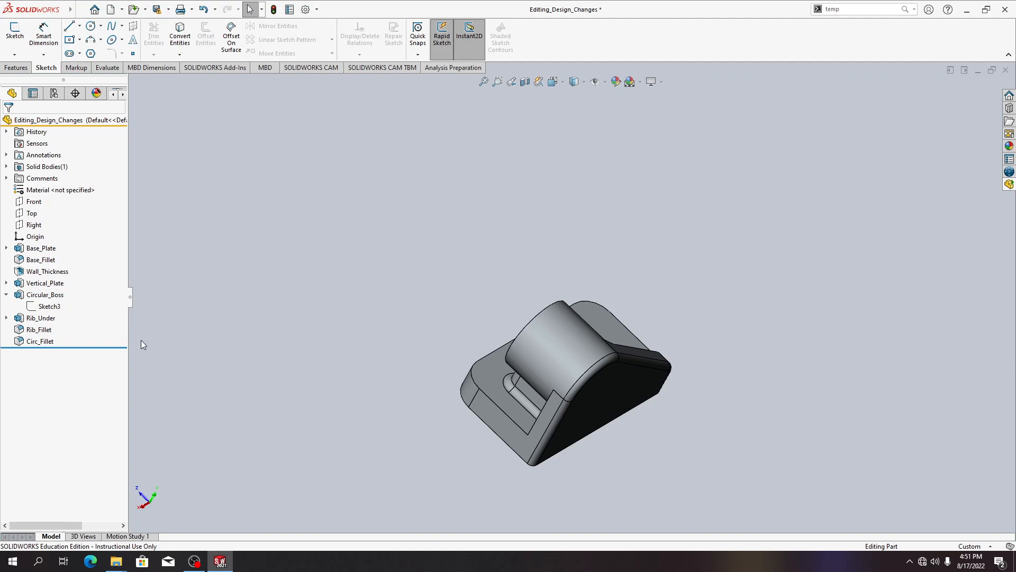
Edit Circ_Fillet to also round the remaining inner edge where the rib meets the Vertical_Plate, keeping the 5 mm radius.
middle_click_drag(292, 404, 361, 436)
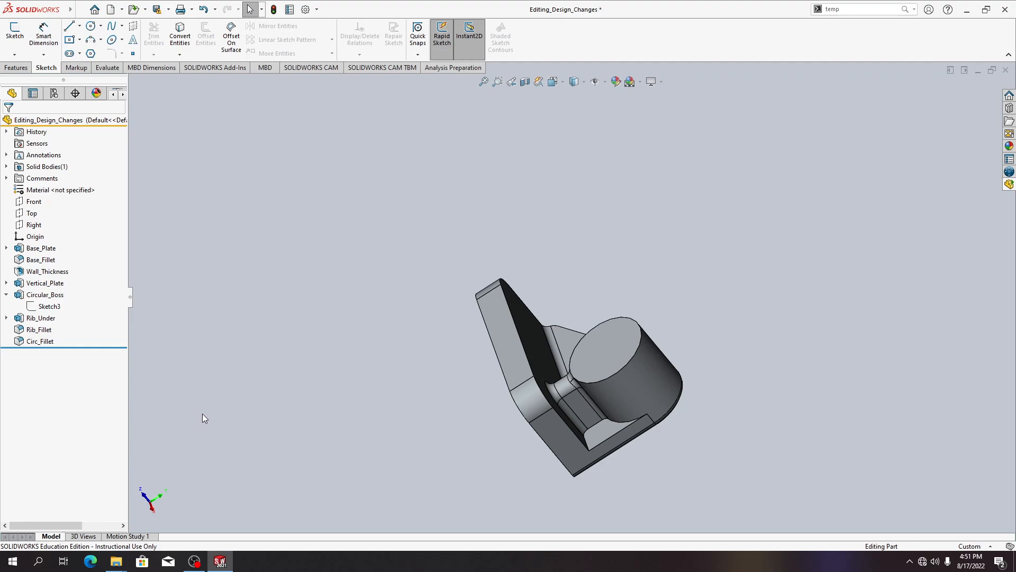
right_click(42, 341)
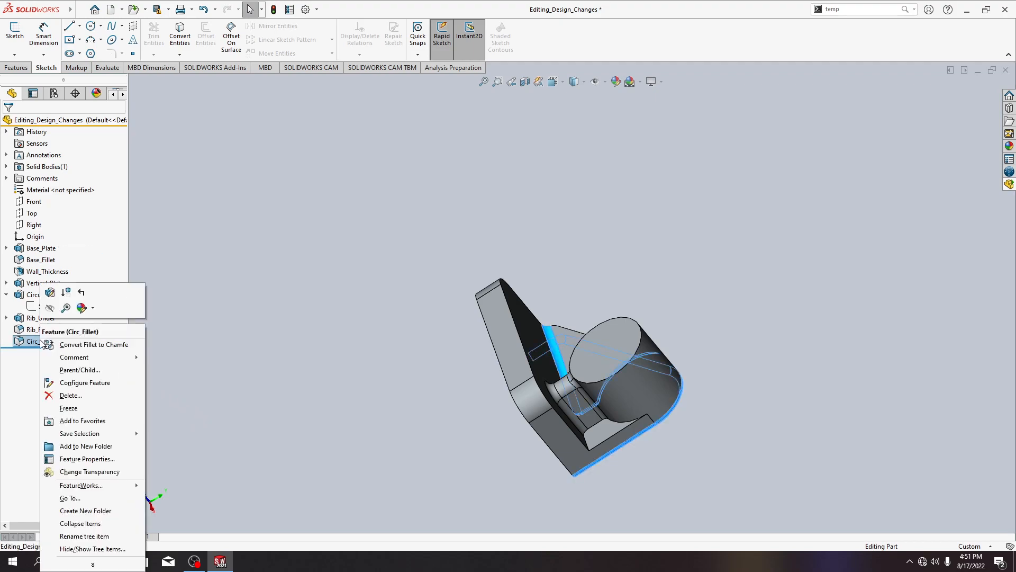
left_click(49, 292)
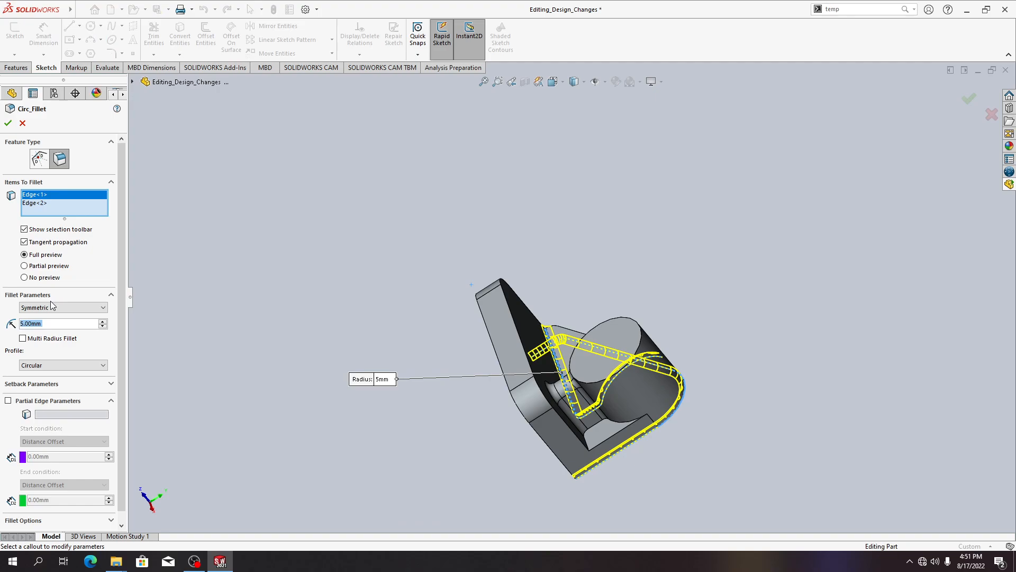
middle_click_drag(313, 376, 442, 502)
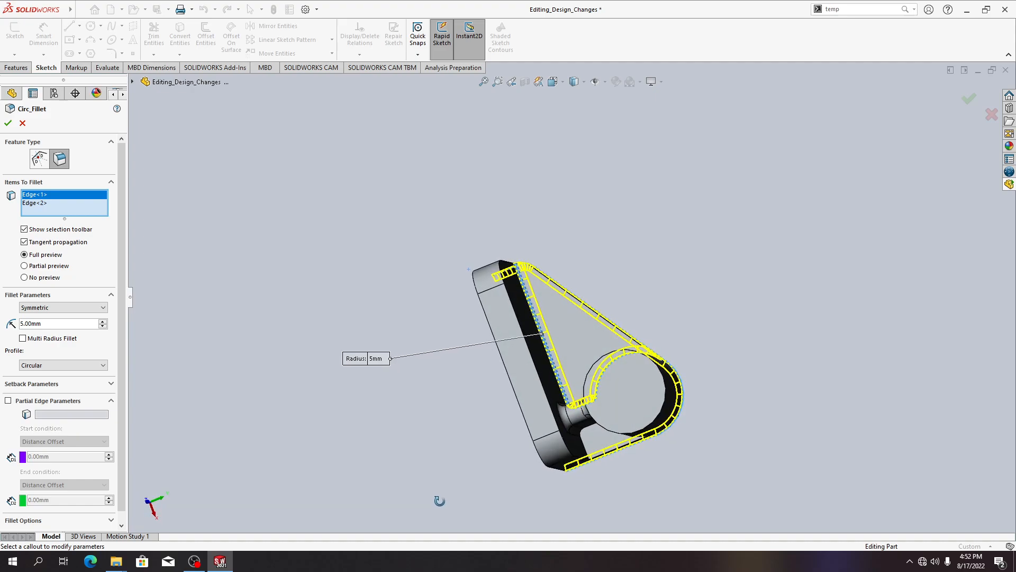
middle_click_drag(439, 500, 422, 347)
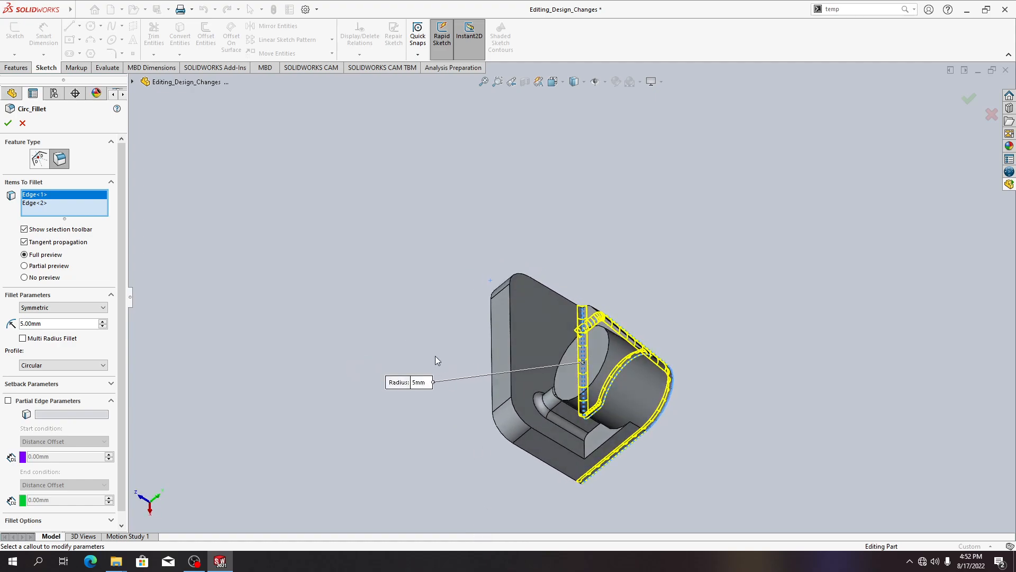
middle_click_drag(592, 434, 619, 426)
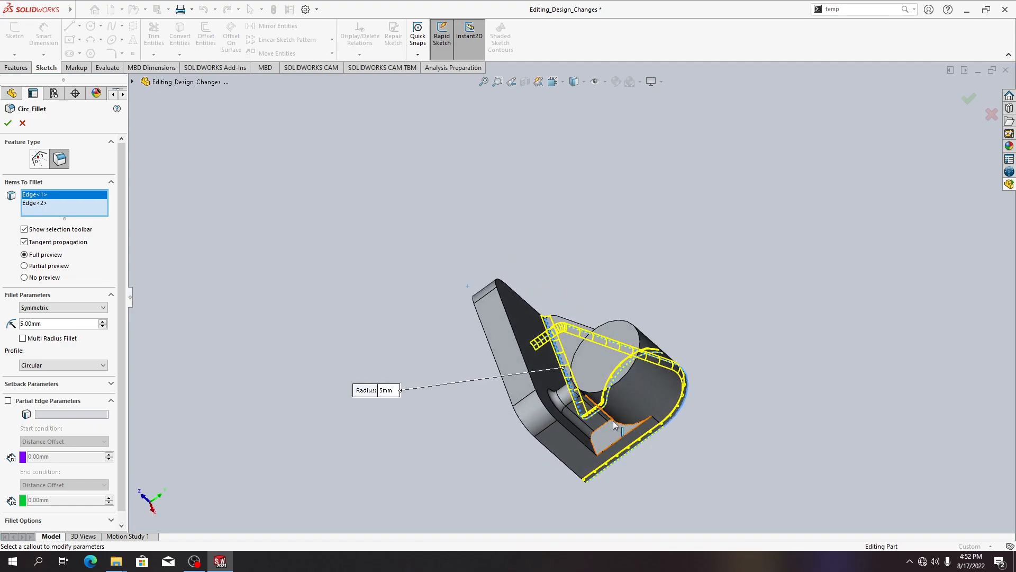
left_click(606, 426)
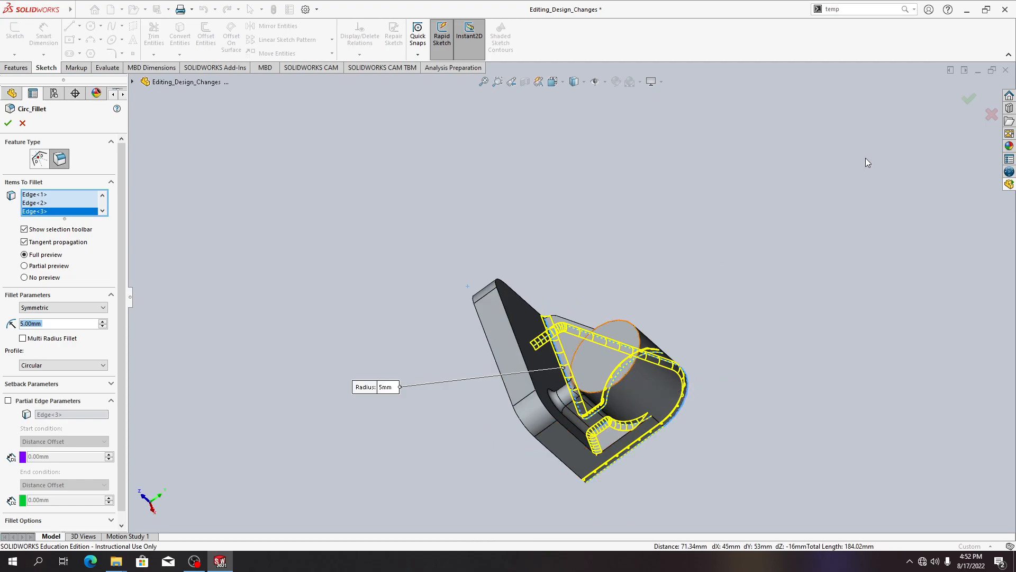
left_click(967, 99)
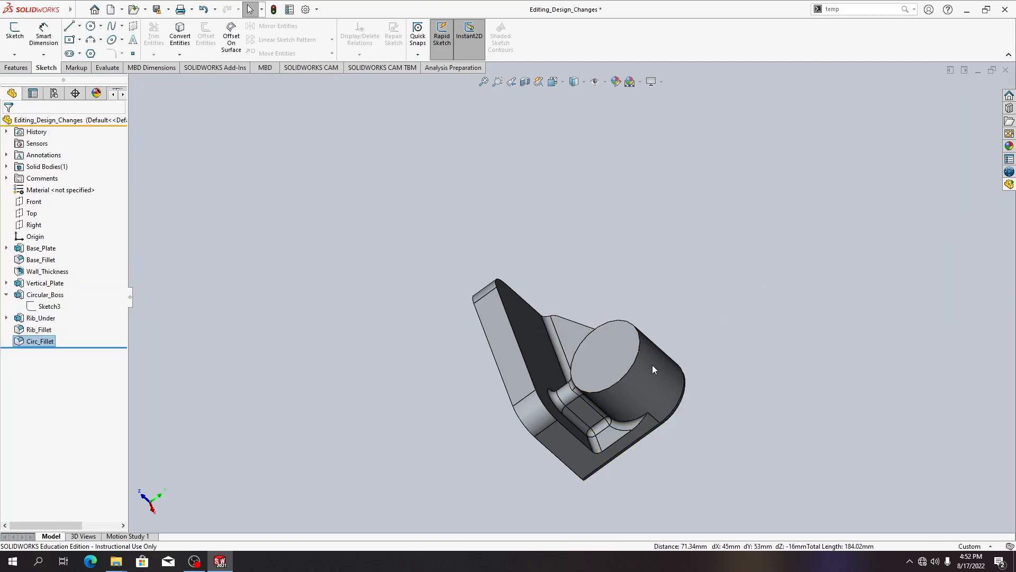
Save the Editing_Design_Changes part, accepting conversion to the current file version, and close it.
middle_click_drag(554, 456, 268, 402)
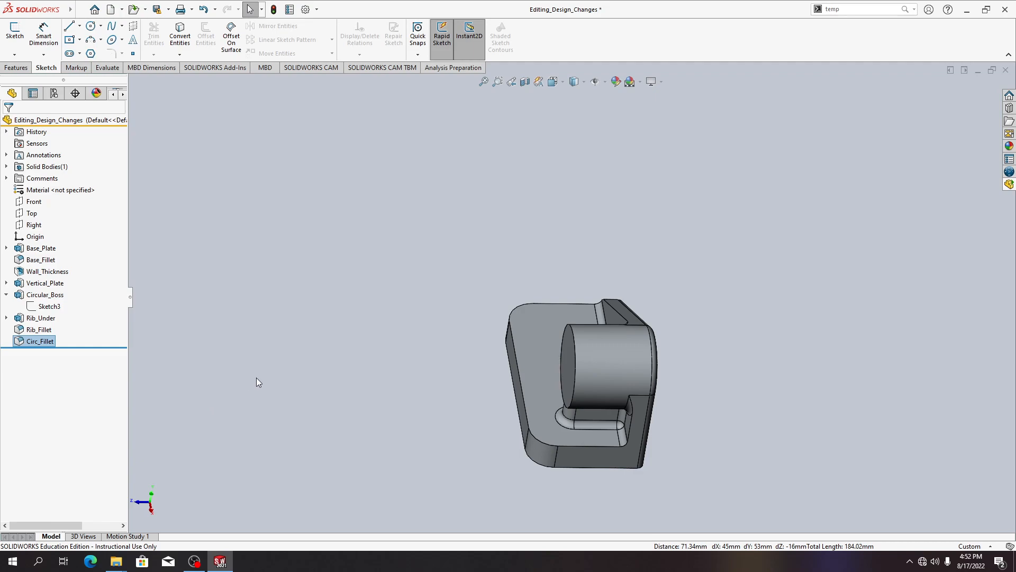
key("ctrl+s")
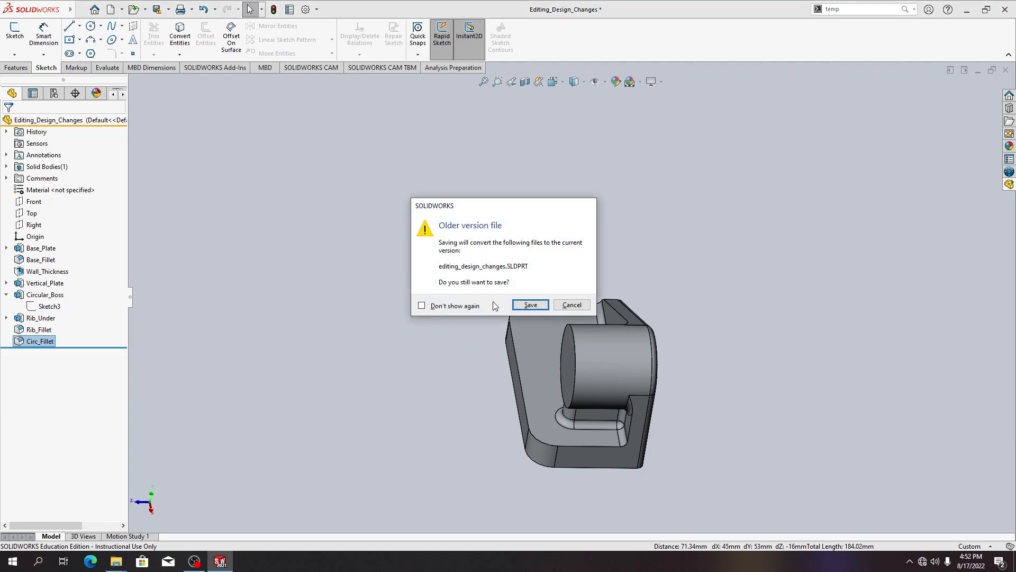
left_click(524, 304)
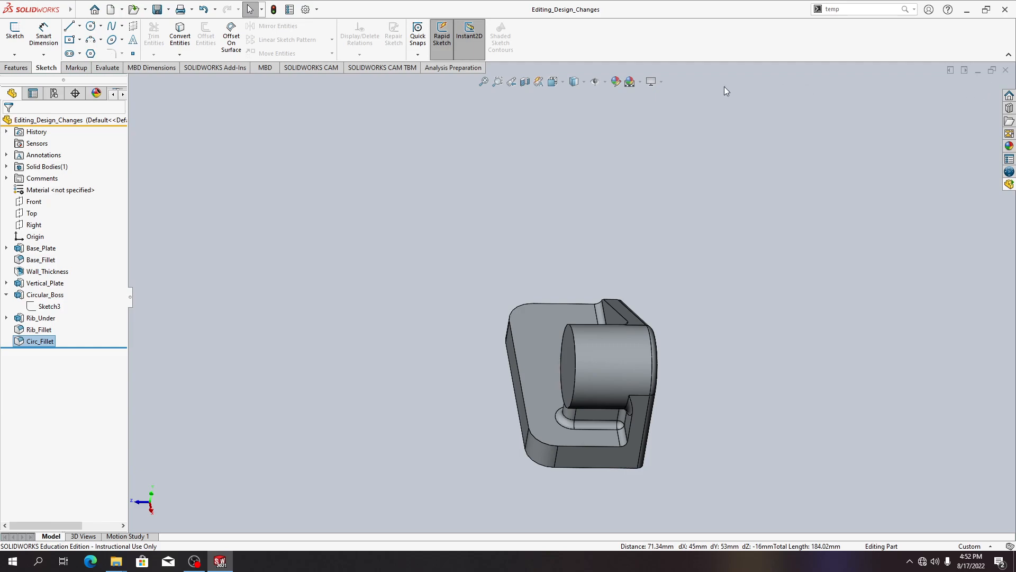
left_click(1006, 70)
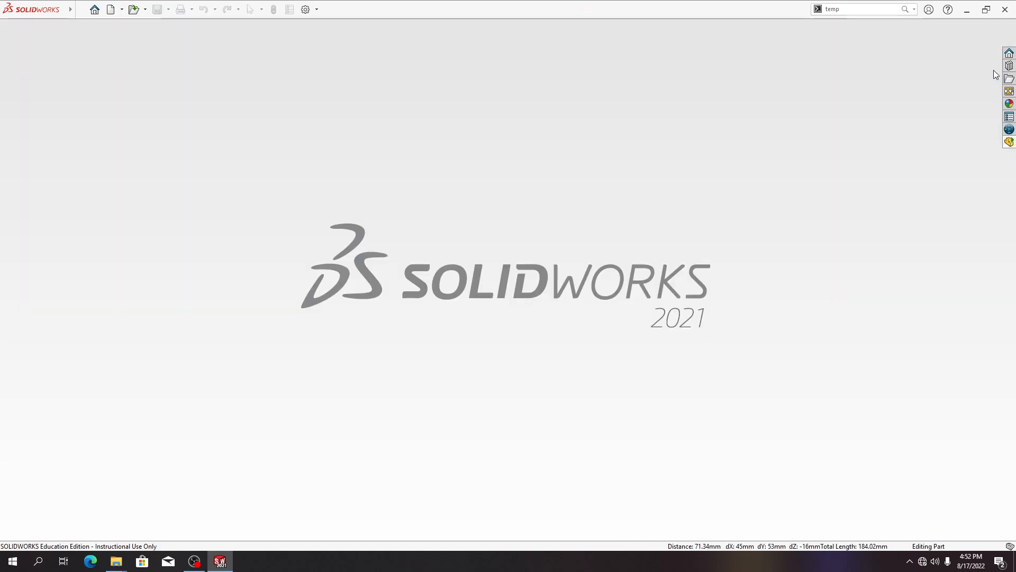
left_click(112, 9)
key("alt+Tab")
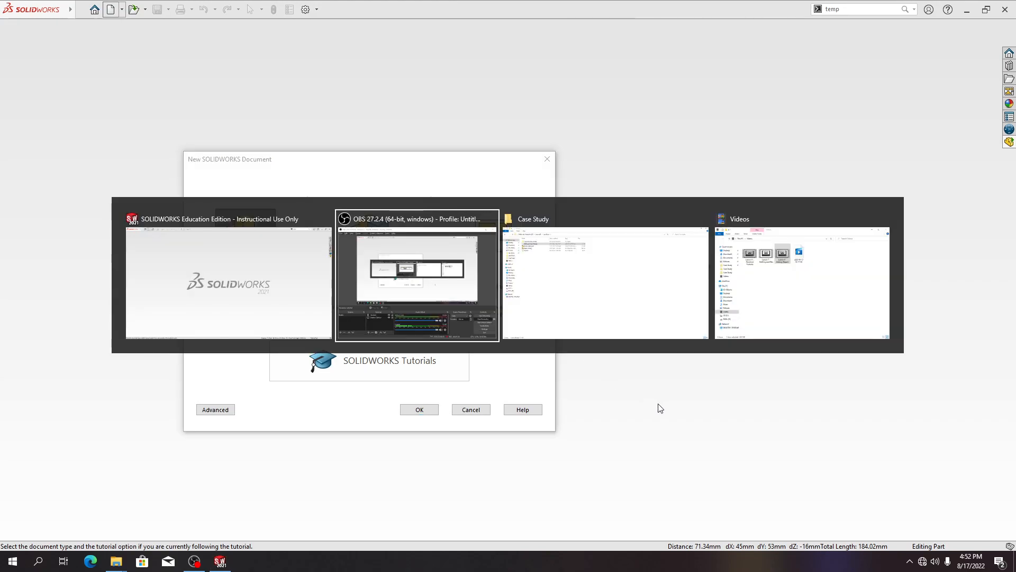
left_click(786, 399)
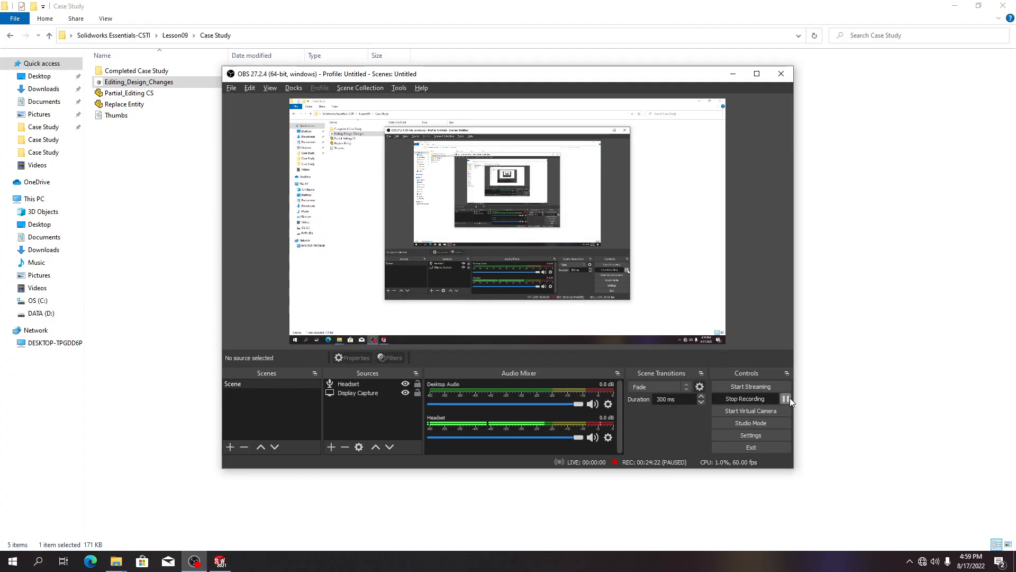
Switch to SOLIDWORKS with the open Part2 sketch of a rectangle and two circles.
left_click(788, 400)
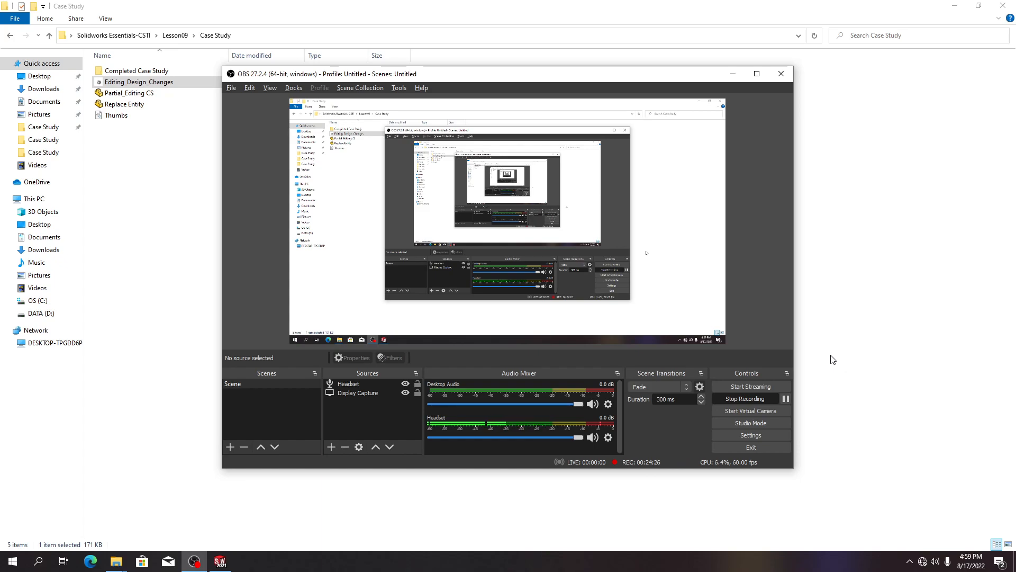
key("alt+Tab")
key("alt+Tab")
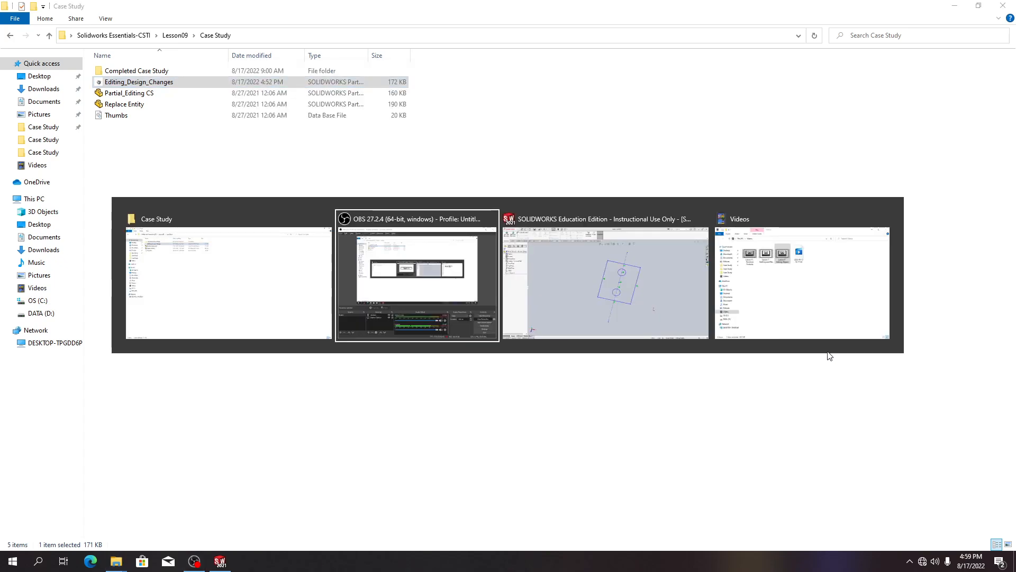
key("alt+Tab")
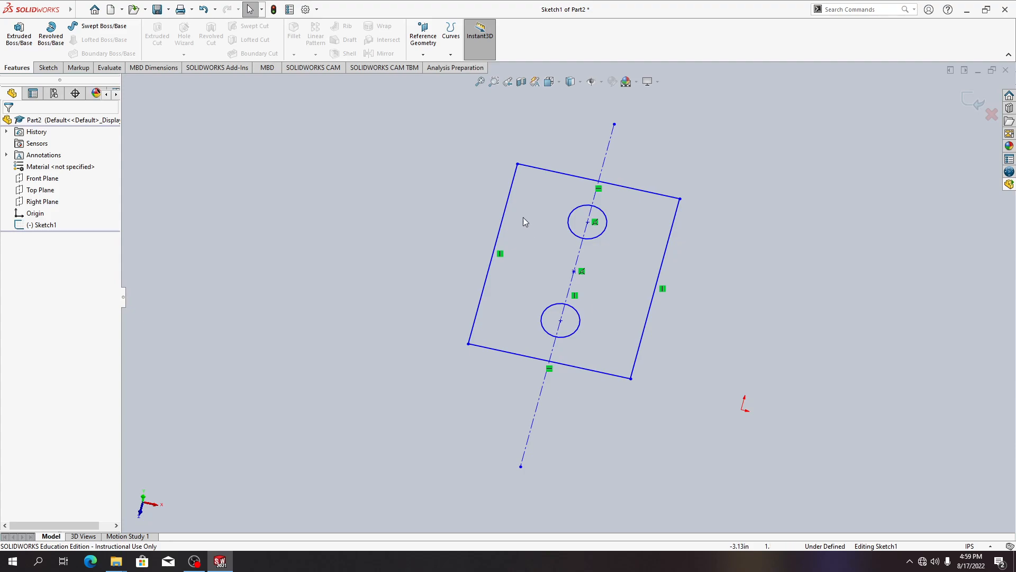
Start a blind 0.10 in boss extrude of the Part2 sketch using only the rectangle region left of the centerline as contour.
left_click(27, 31)
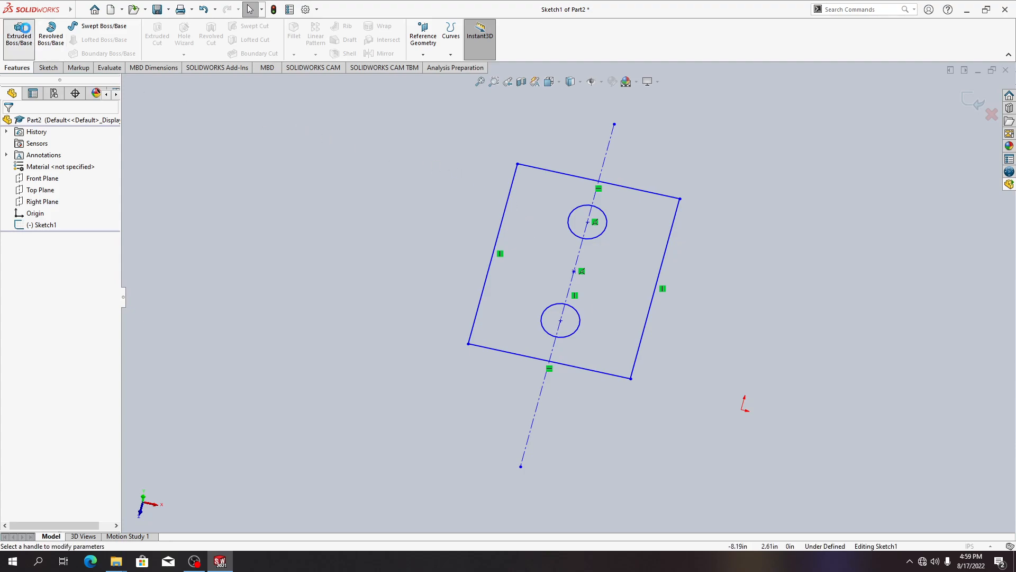
key("Escape")
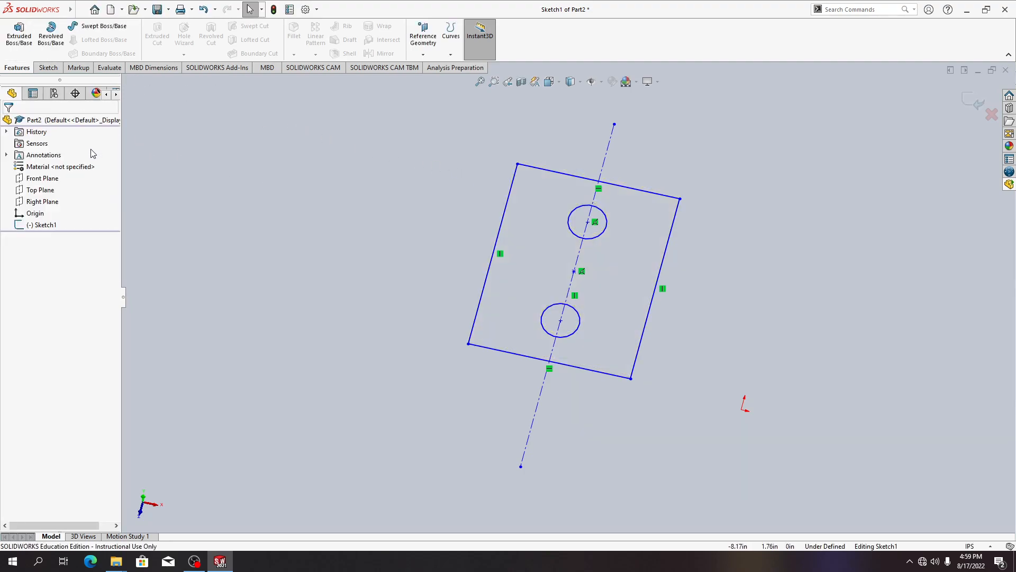
right_click(46, 190)
left_click(105, 175)
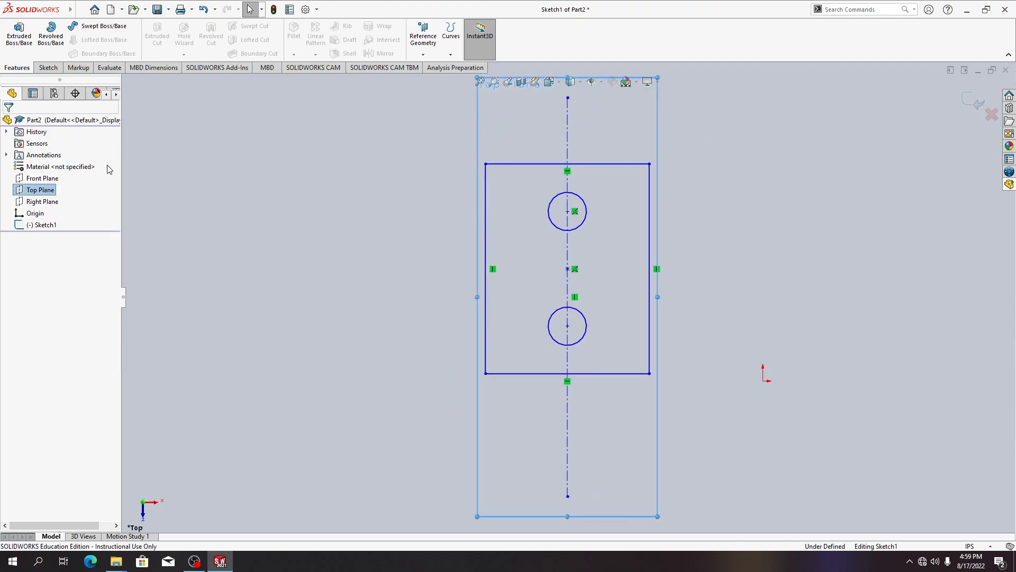
scroll(663, 152, "up", 2)
scroll(663, 151, "down", 4)
scroll(570, 318, "up", 3)
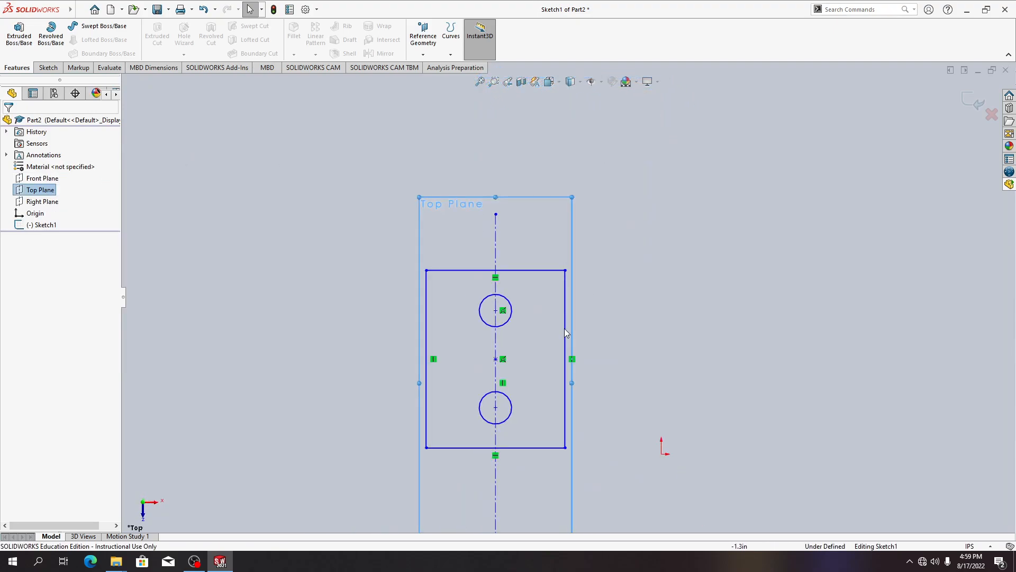
scroll(506, 418, "down", 3)
left_click(24, 38)
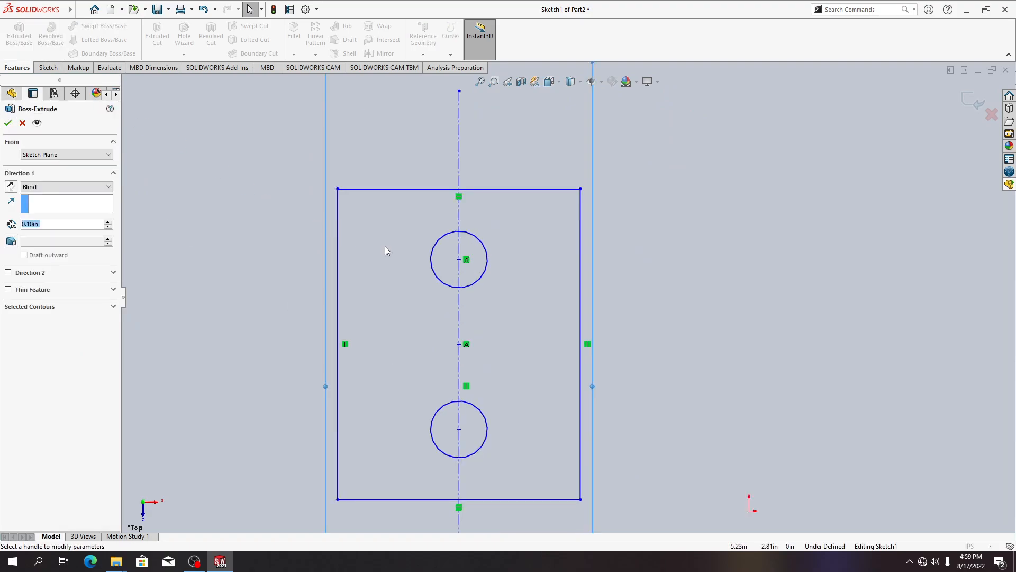
left_click(67, 308)
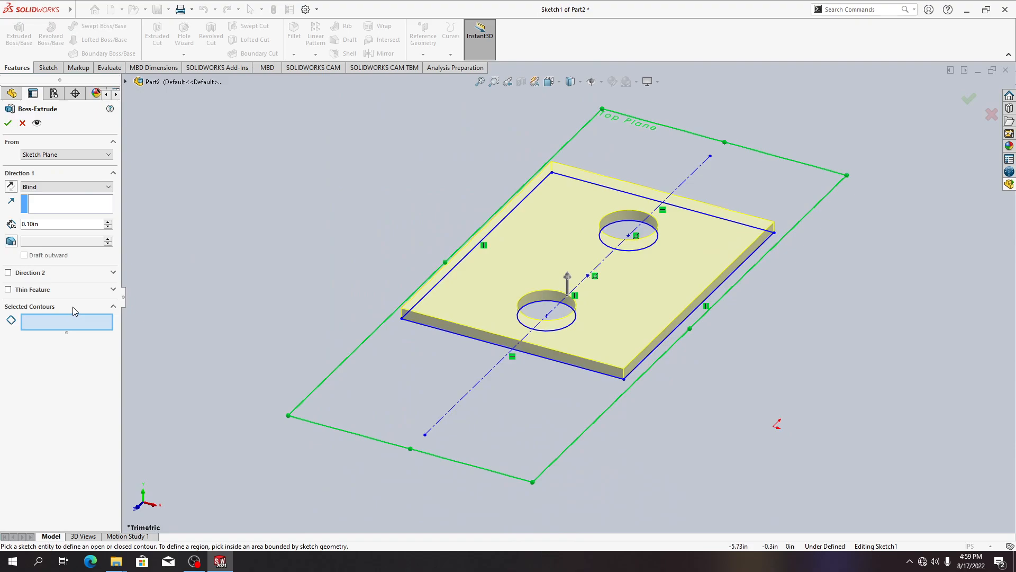
left_click(48, 324)
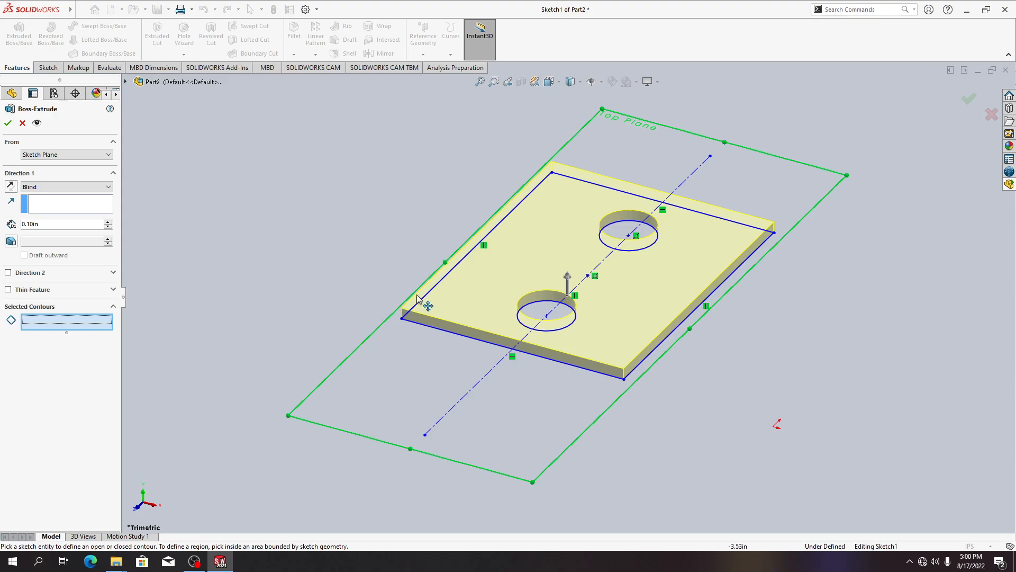
left_click(526, 265)
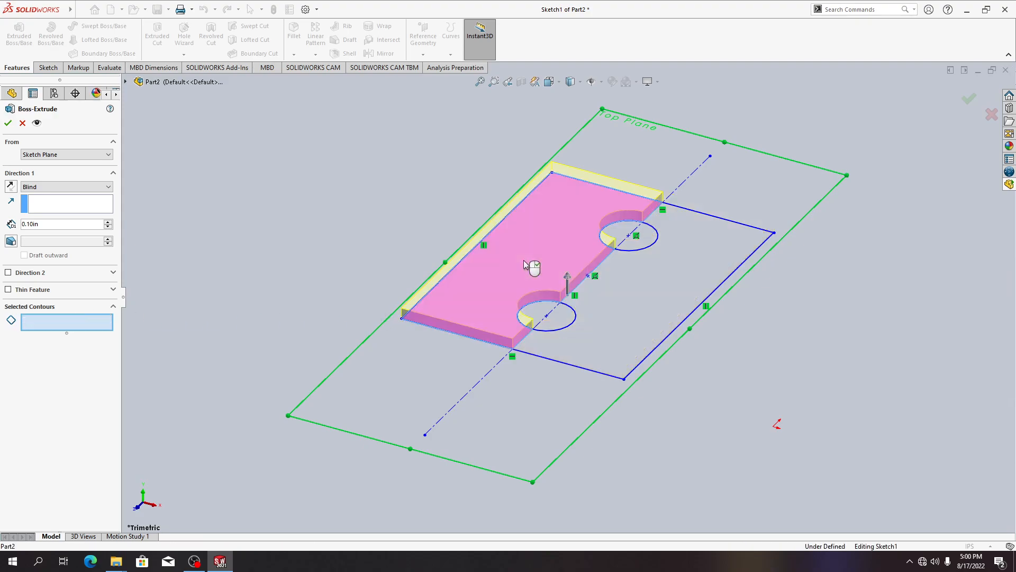
Replace the extrude's selected contour with the rectangle region on the other side of the centerline.
left_click(68, 319)
key("Delete")
left_click(709, 280)
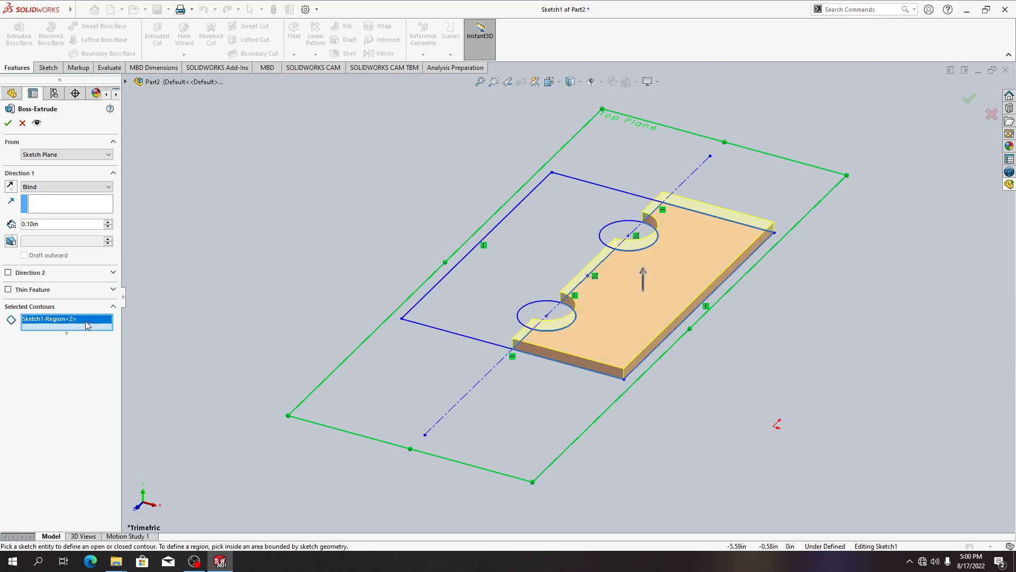
Replace the extrude's selected contour with the four half-circle regions of the two circles.
key("Delete")
left_click(617, 239)
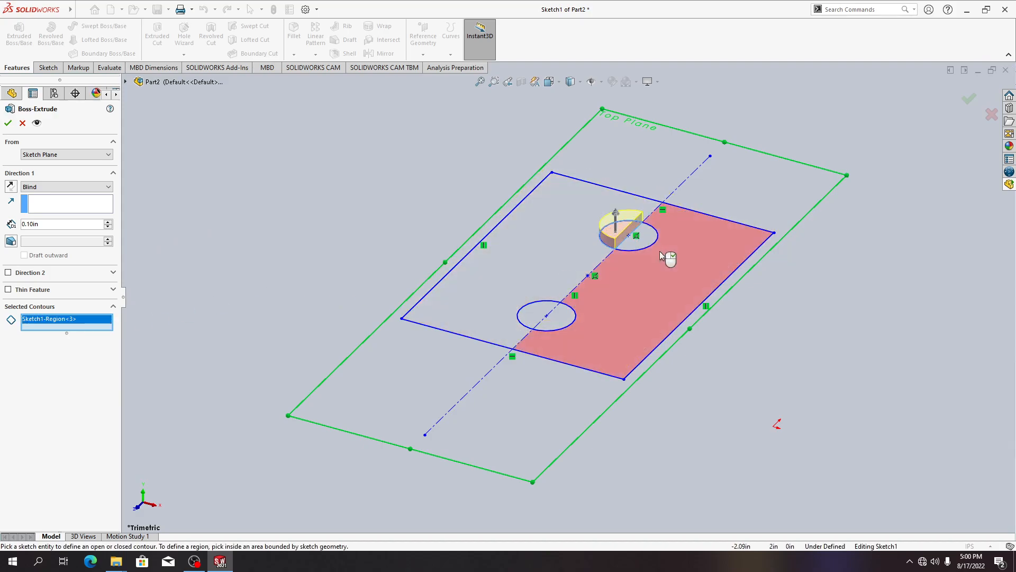
left_click(638, 246)
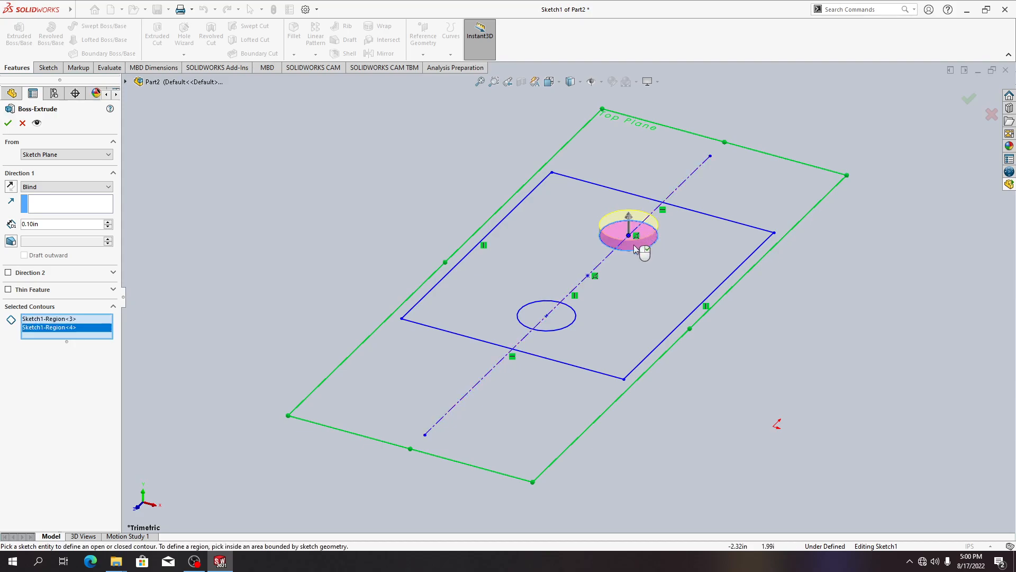
left_click(531, 320)
left_click(560, 319)
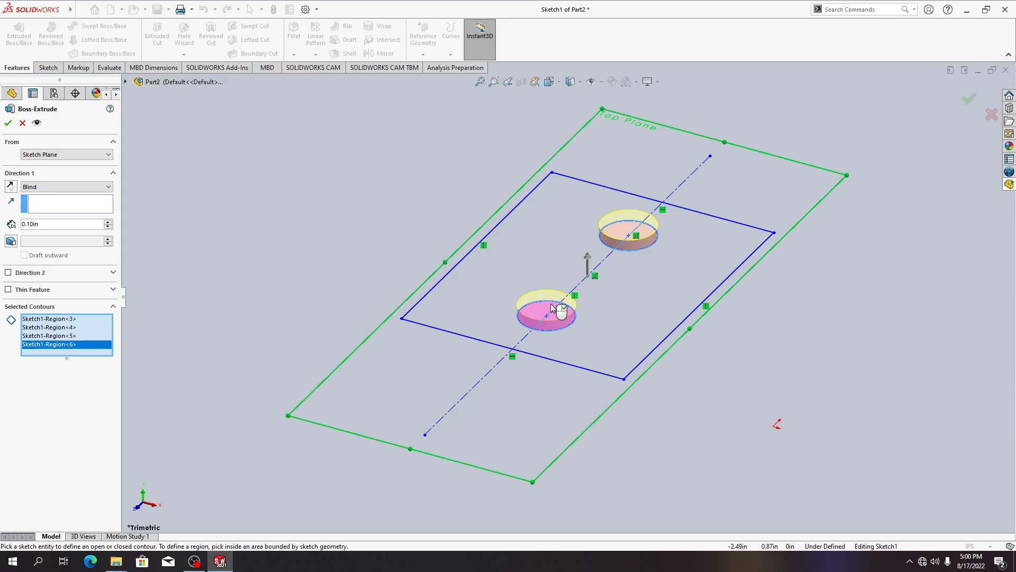
Add both rectangle regions beside the centerline to the selected contours, and cancel the extrude.
left_click(497, 283)
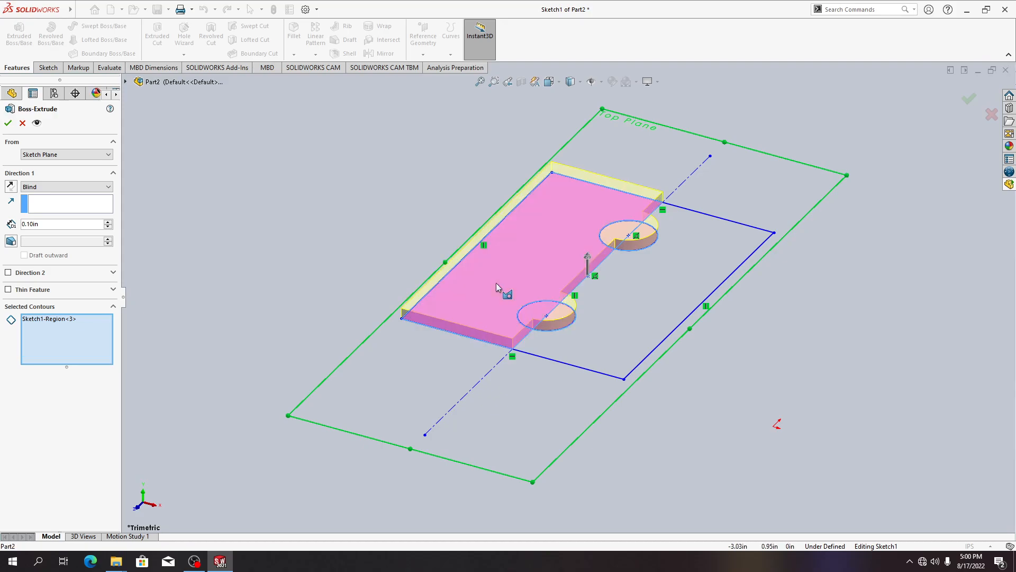
left_click(634, 295)
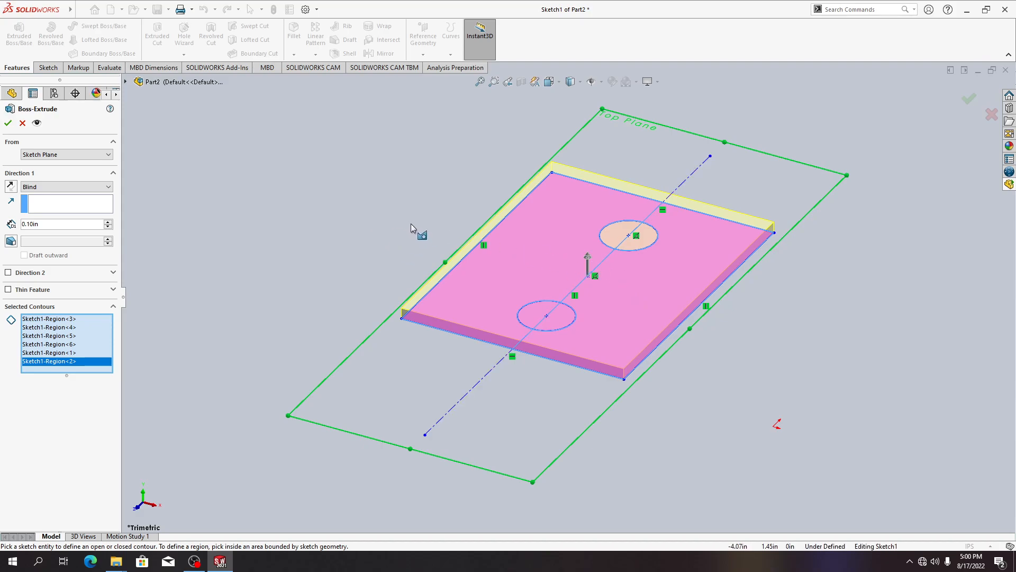
left_click(22, 123)
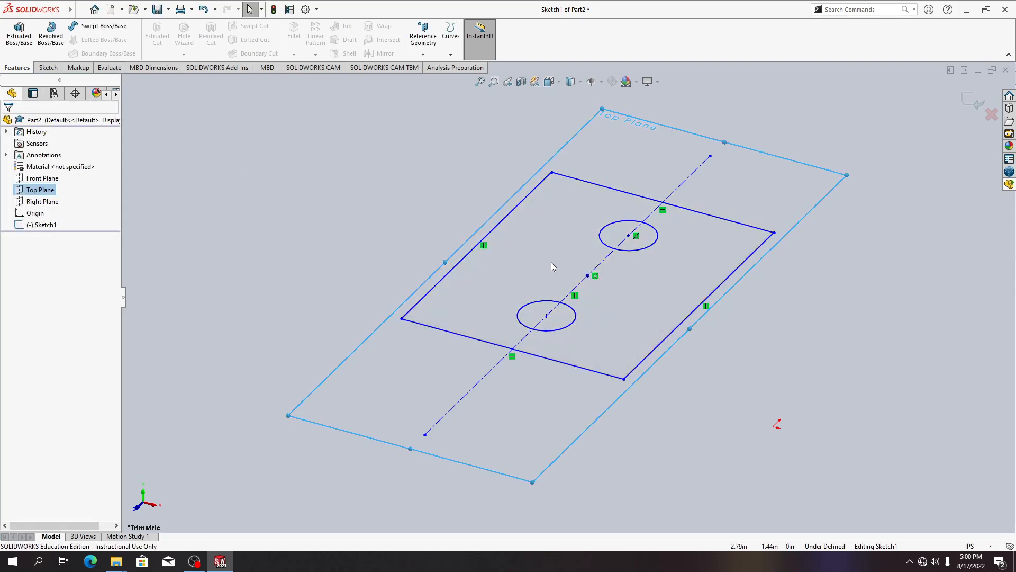
Exit the Part2 sketch and switch to OBS to pause the recording.
left_click(975, 112)
key("alt+Tab")
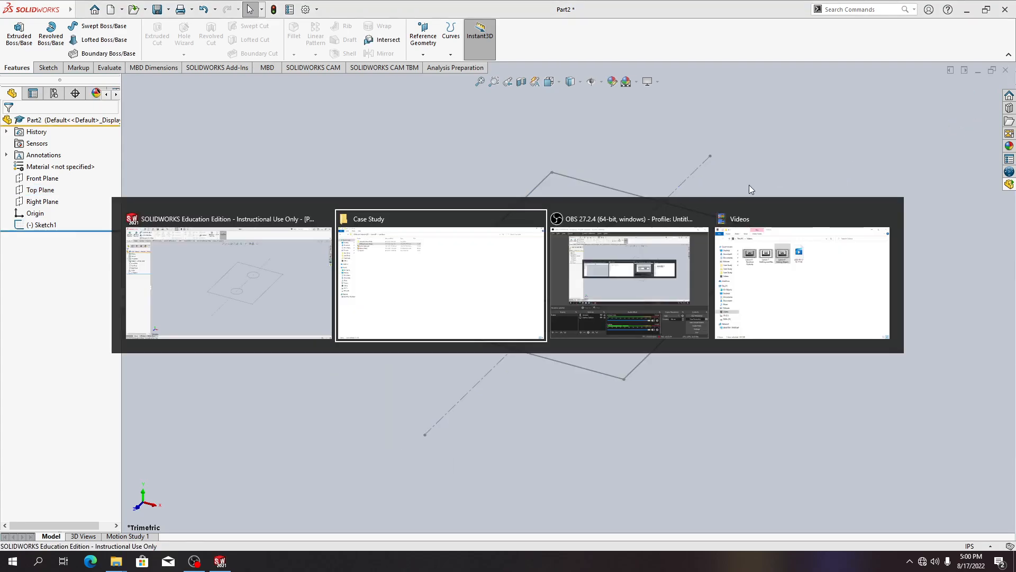
key("alt+Tab")
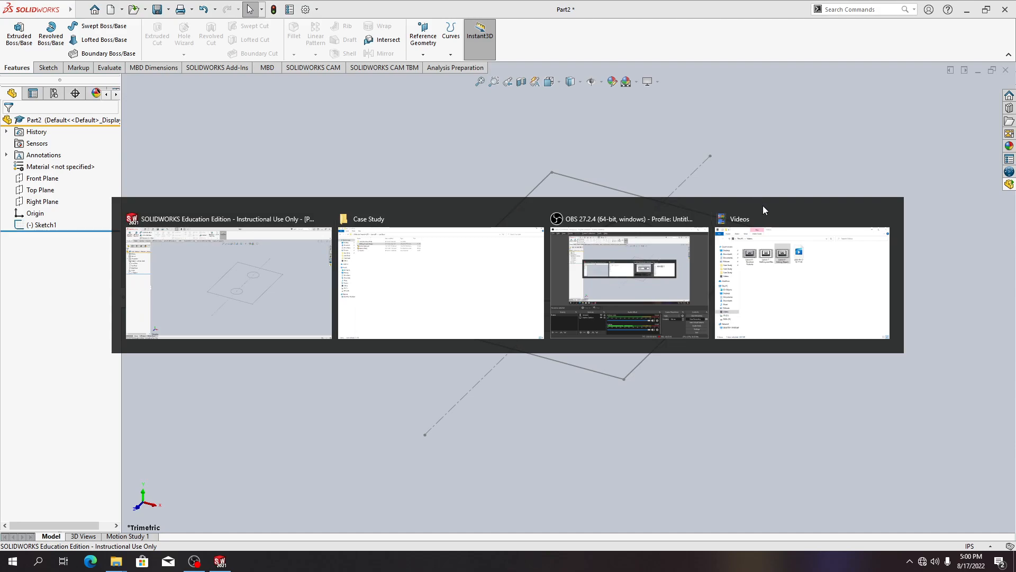
left_click(785, 400)
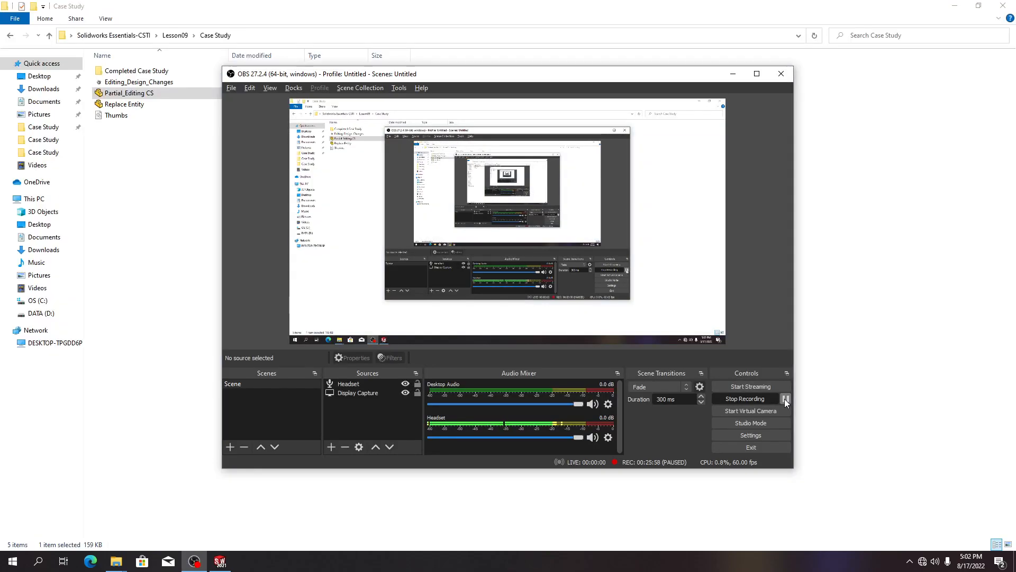
Resume the recording and switch to the Partial_Editing CS part in SOLIDWORKS.
left_click(785, 400)
key("alt+Tab")
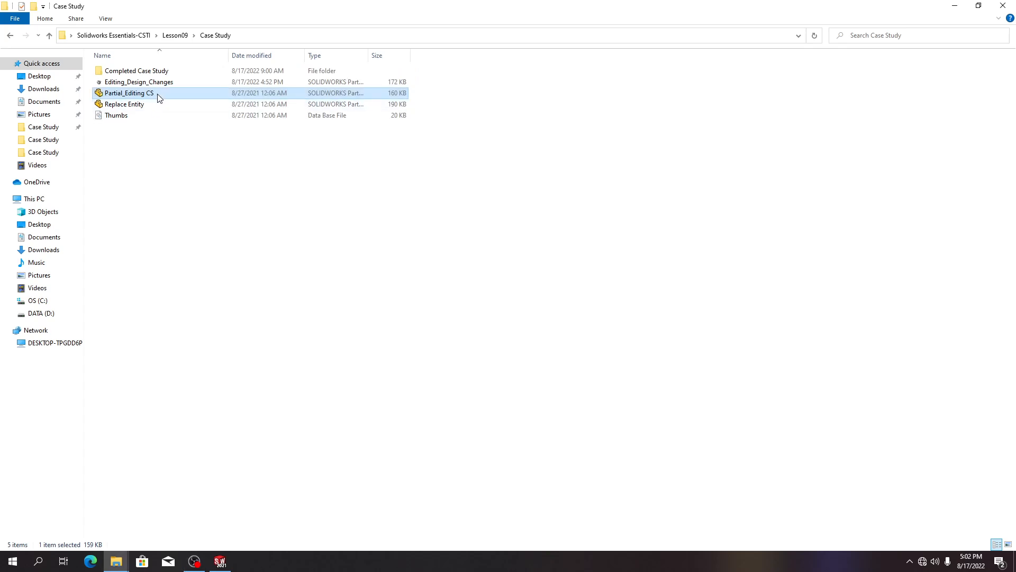
key("alt+Tab")
key("alt+Tab")
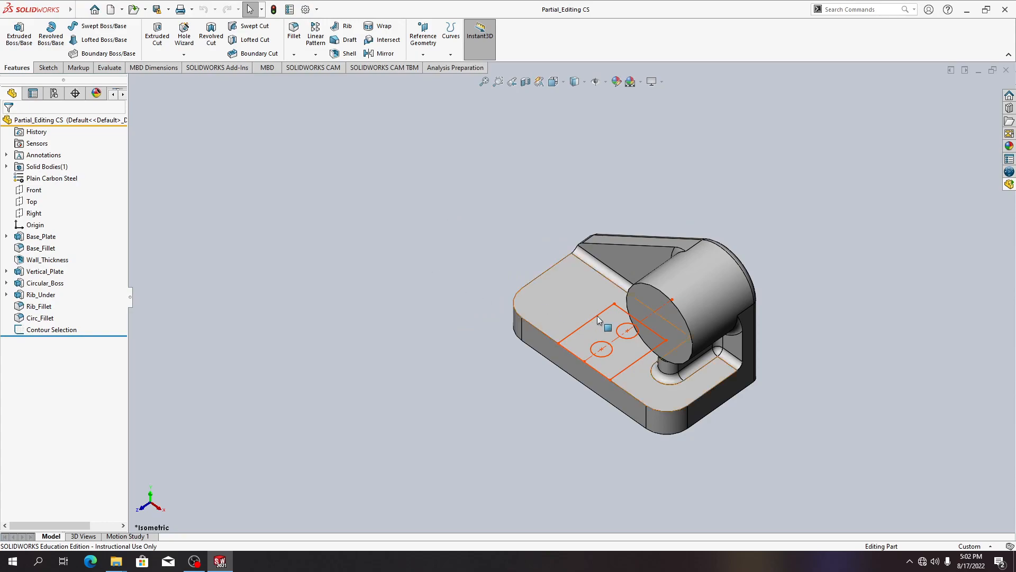
Move the Contour Selection sketch directly after Base_Plate in the feature order, and roll the part back to just after that sketch.
scroll(685, 384, "up", 1)
scroll(684, 376, "down", 4)
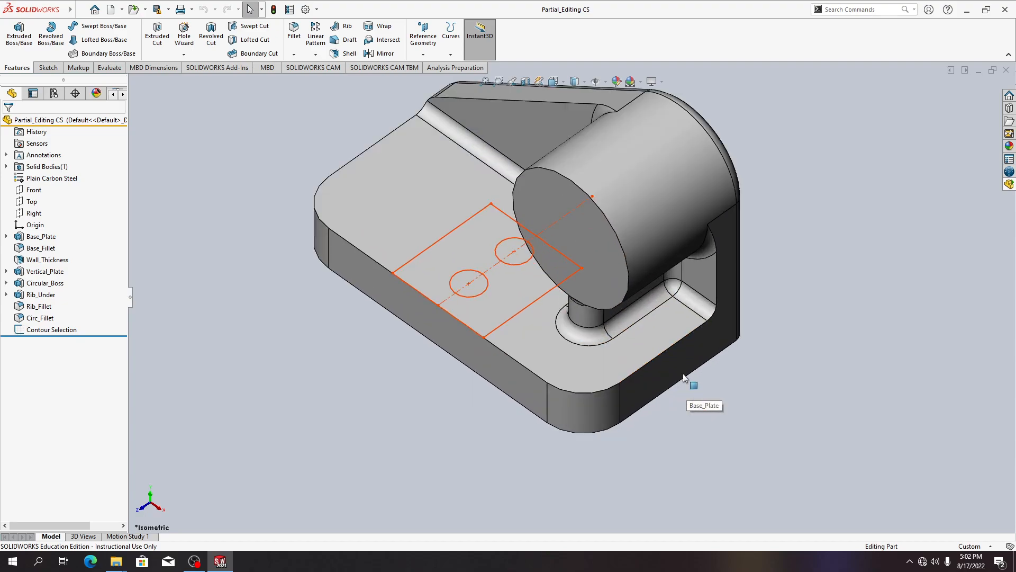
middle_click_drag(653, 346, 670, 297)
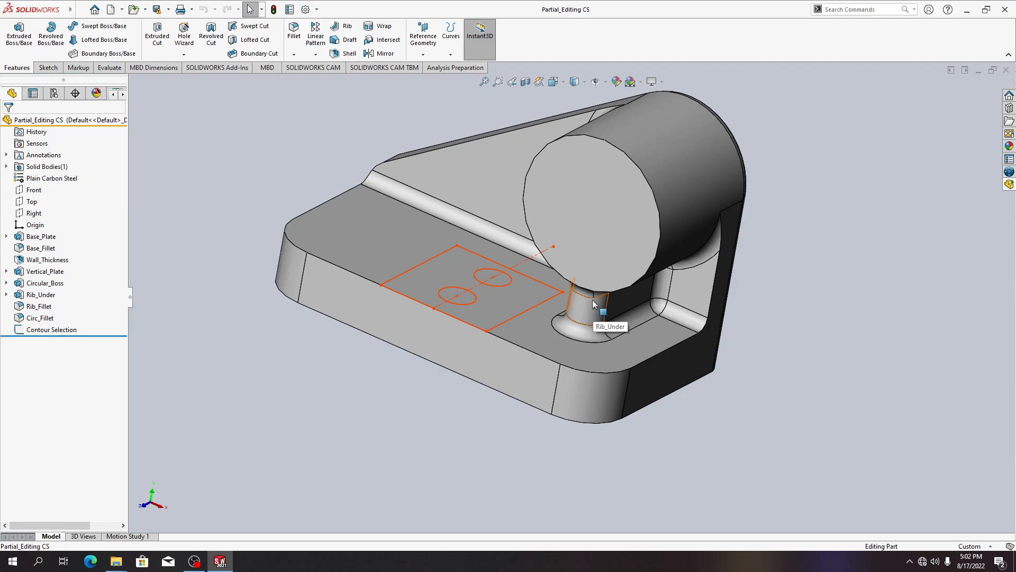
middle_click_drag(484, 318, 476, 341)
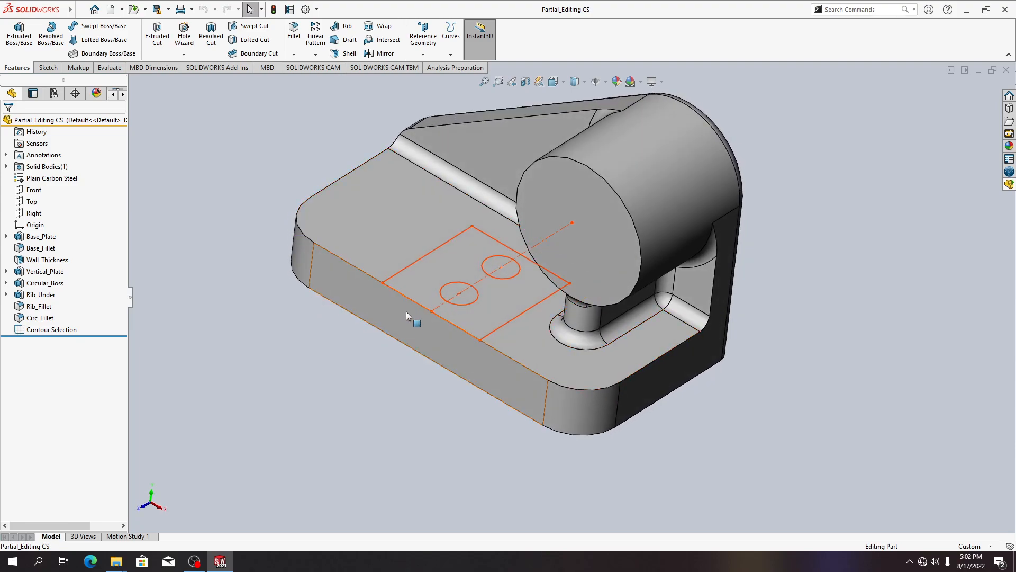
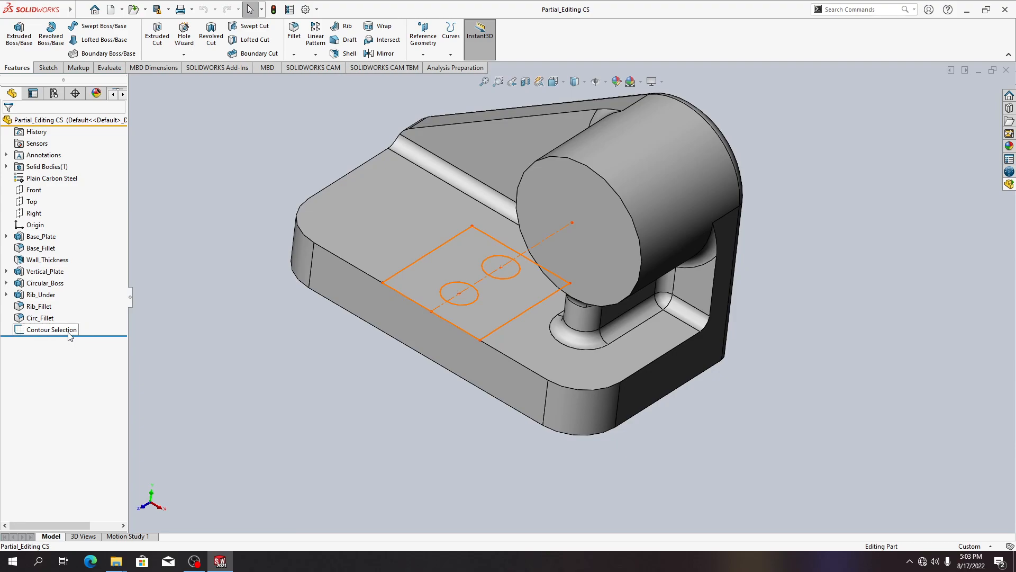
left_click(69, 332)
left_click_drag(69, 337, 45, 239)
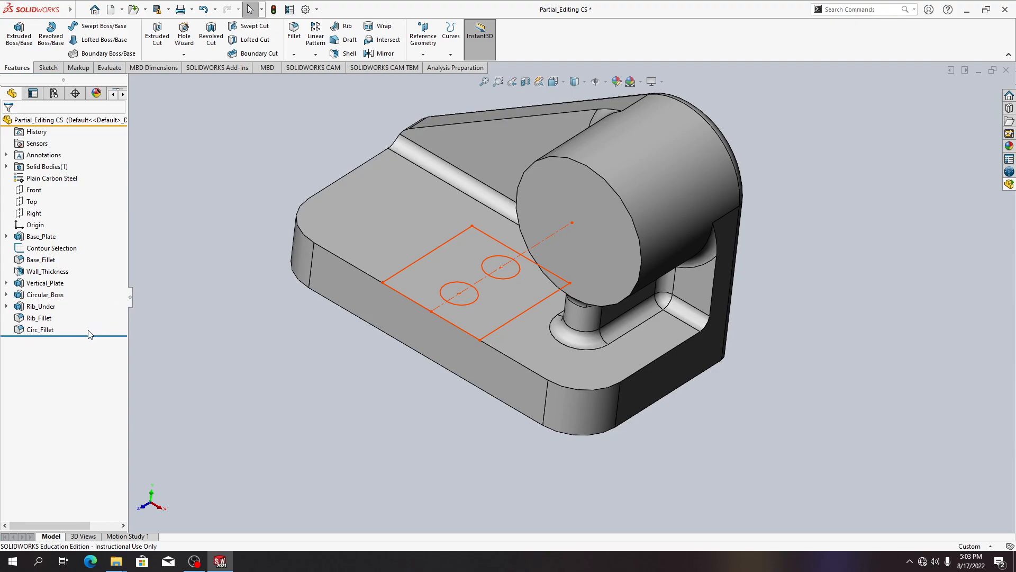
left_click_drag(89, 338, 107, 256)
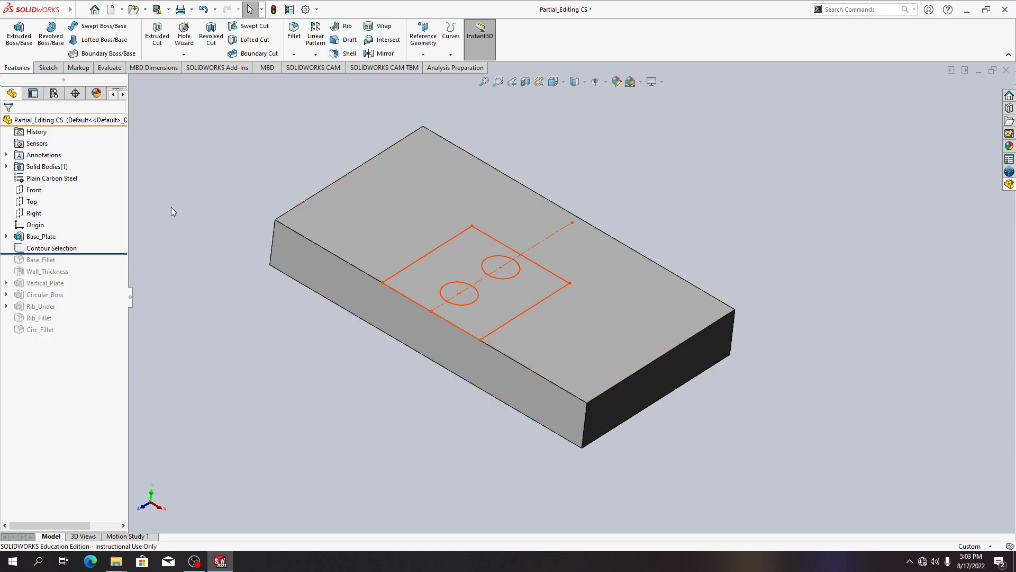
Cut the rectangular contour of the Contour Selection sketch into the Base_Plate to a blind depth of 10 mm.
left_click(20, 35)
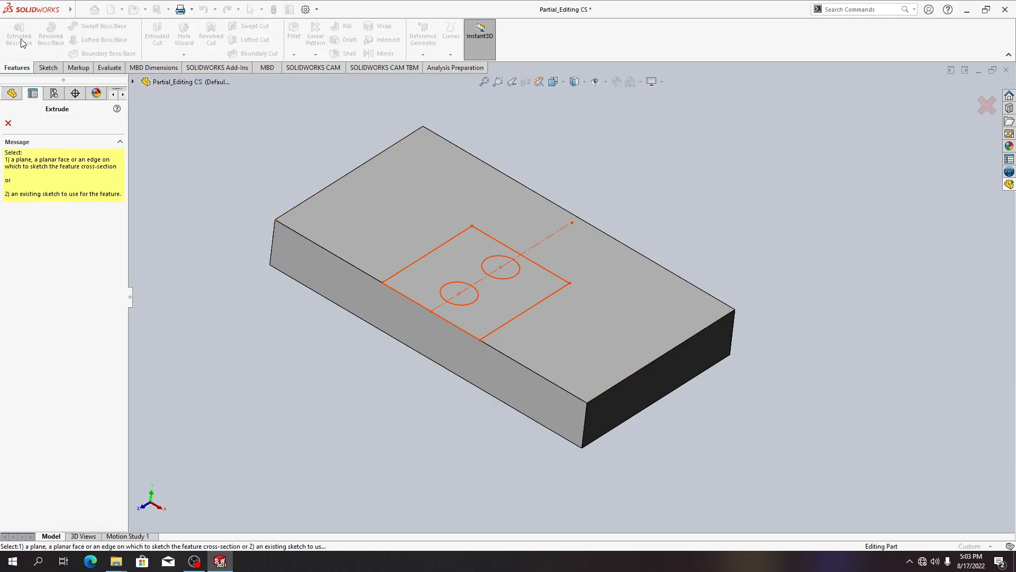
left_click(8, 123)
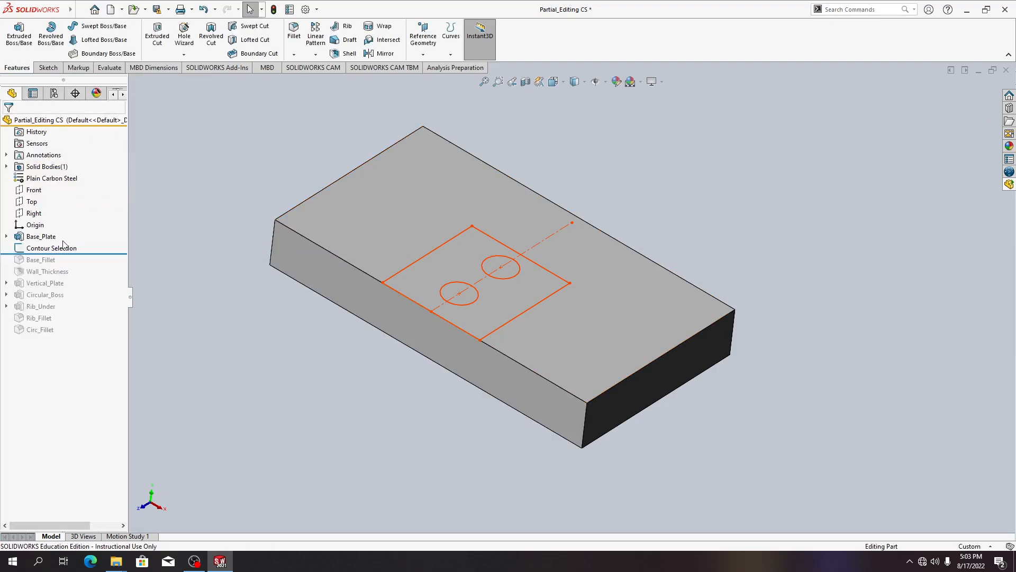
mouse_move(62, 247)
left_click(401, 271)
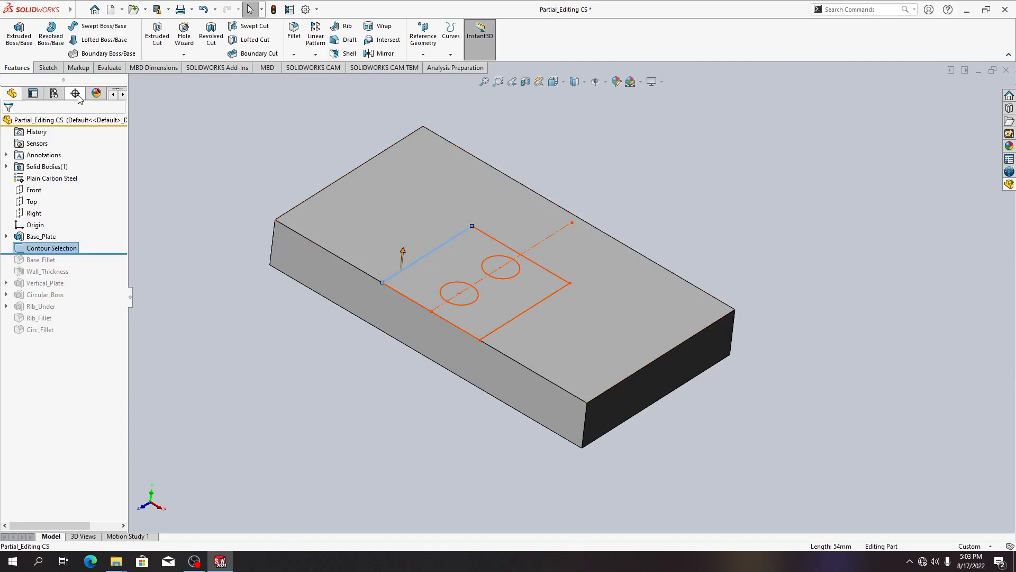
left_click(157, 34)
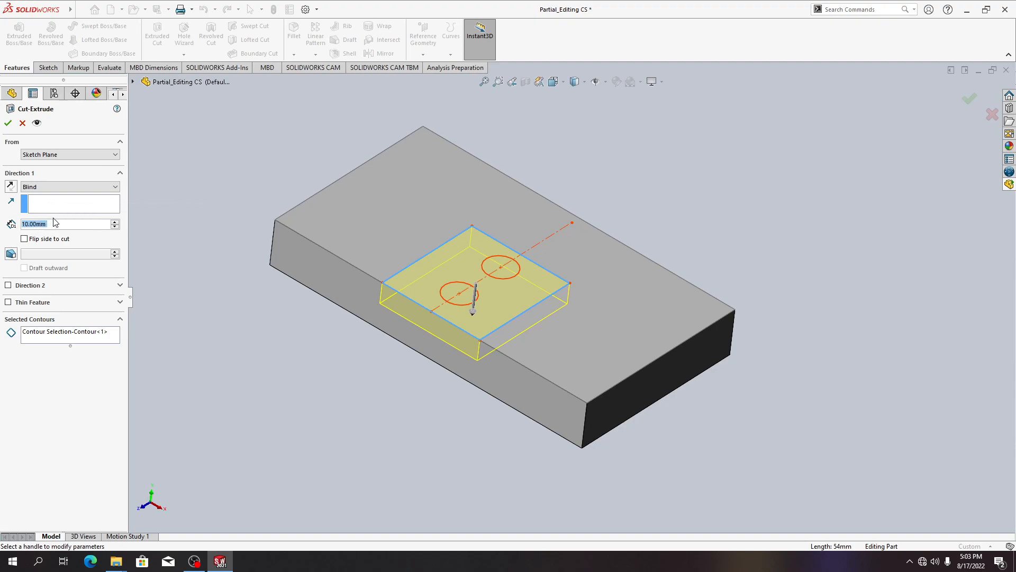
left_click(8, 123)
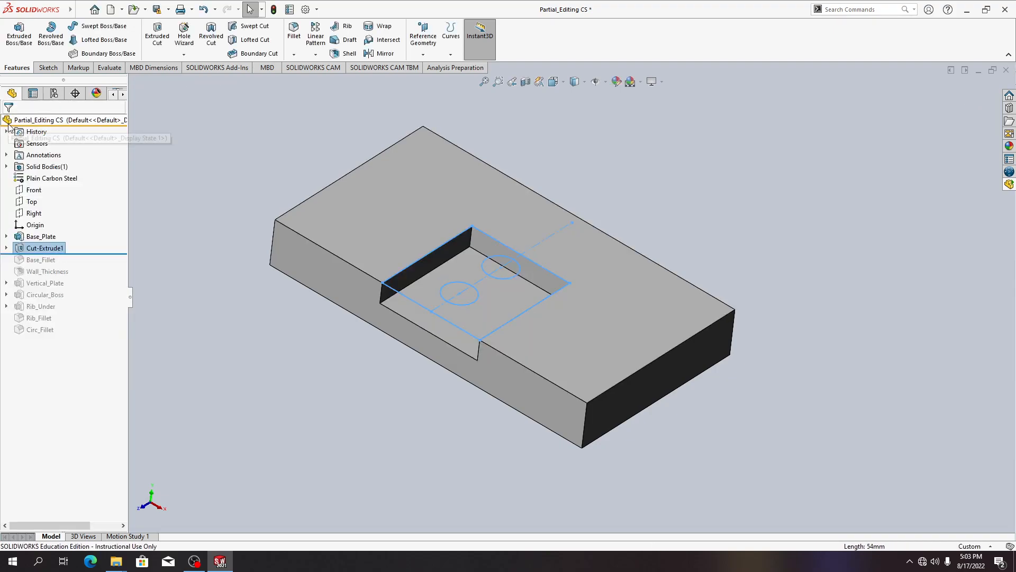
Rename the rectangular cut feature made from the Contour Selection sketch as Hole_Mtg.
right_click(51, 248)
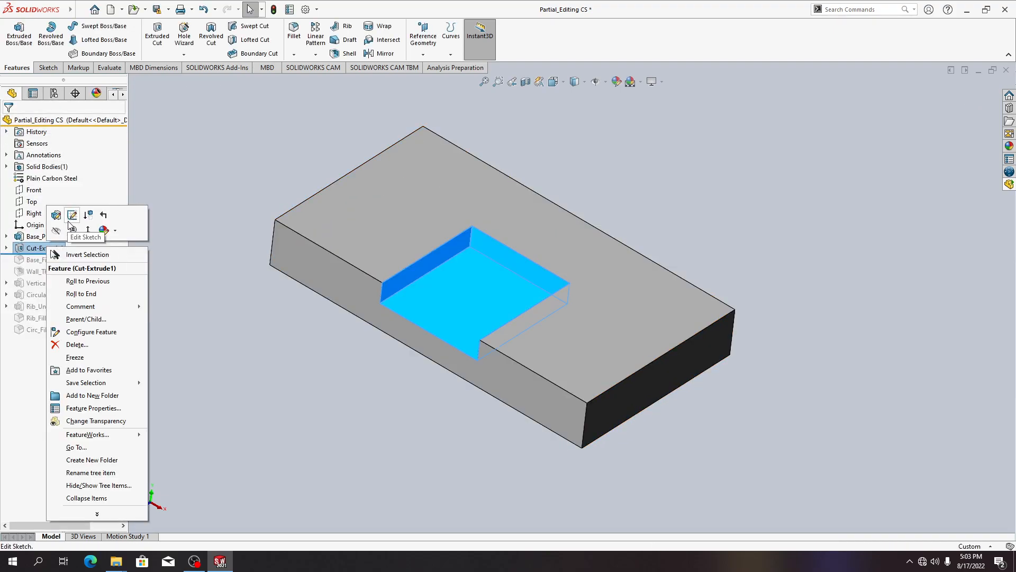
left_click(39, 249)
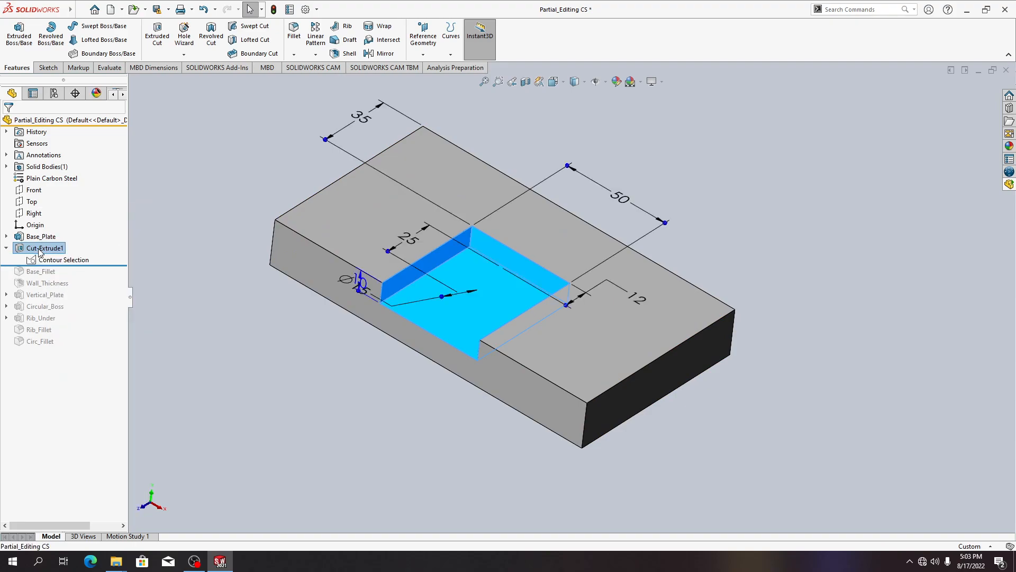
left_click(40, 249)
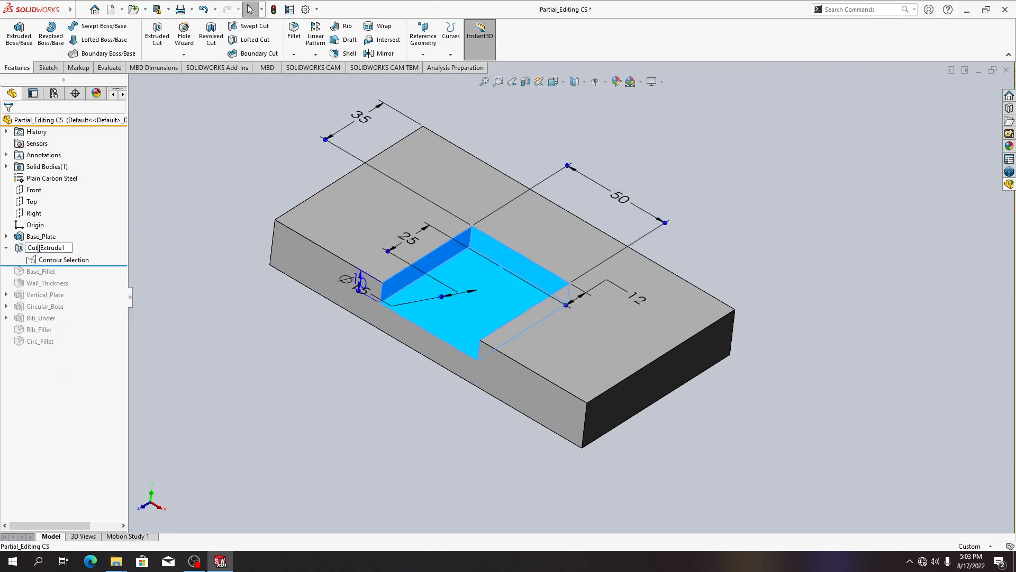
left_click_drag(28, 247, 84, 248)
type("Hoe")
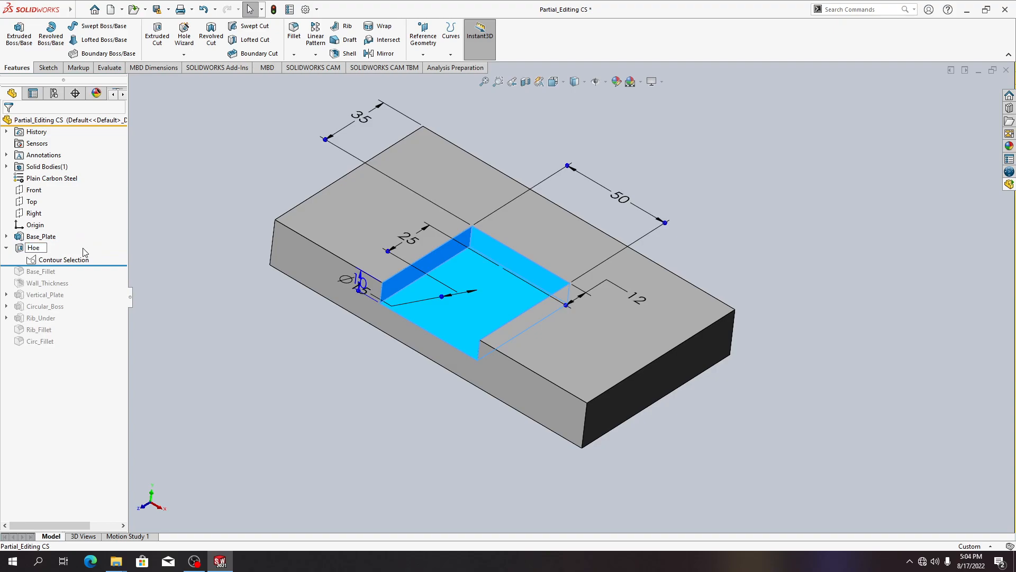
type("le_Mts")
key("BackSpace")
type("g")
key("Return")
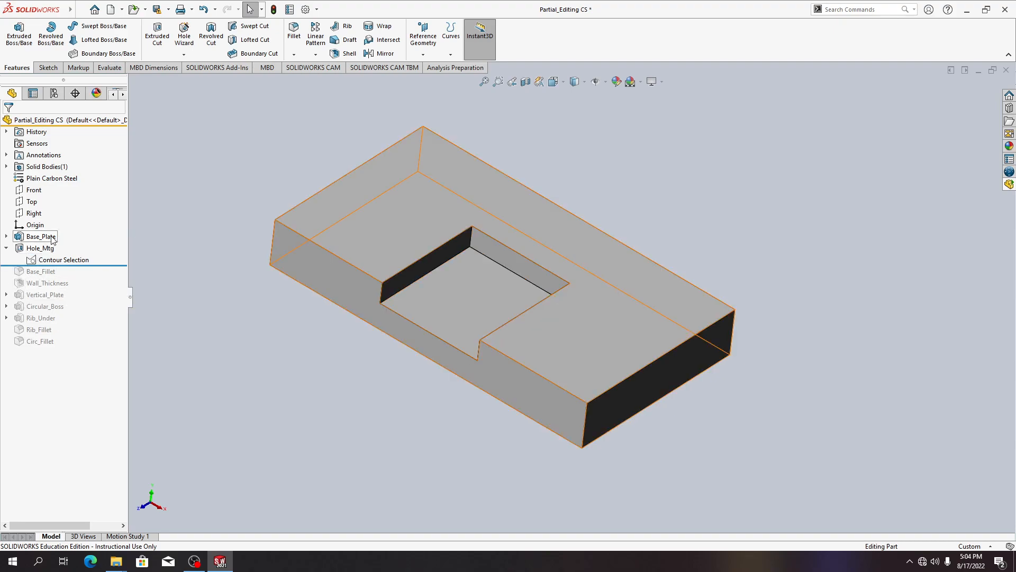
Start an extruded cut from the Contour Selection sketch and limit its selected contours to the regions of the two circles.
left_click(50, 260)
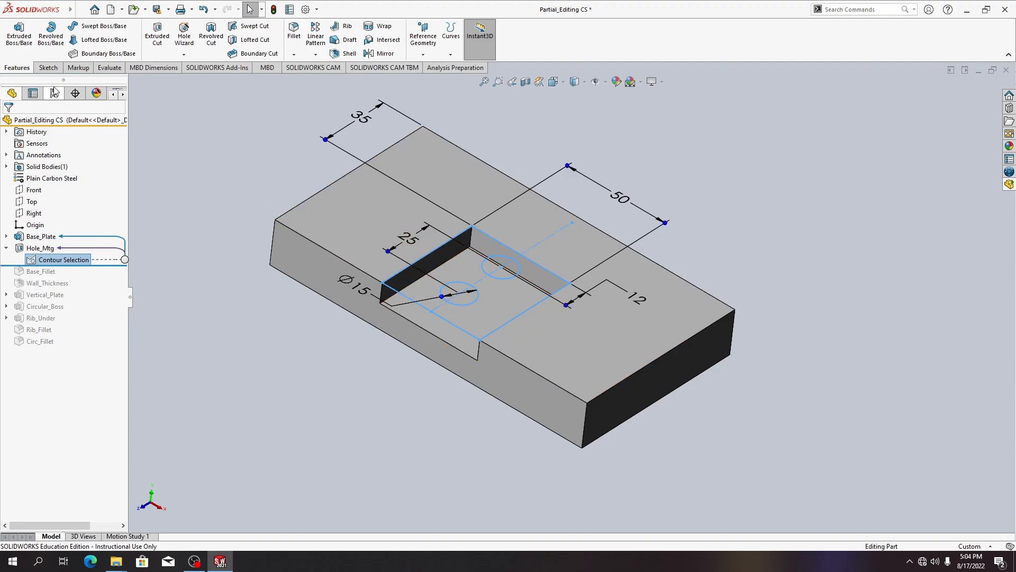
left_click(158, 36)
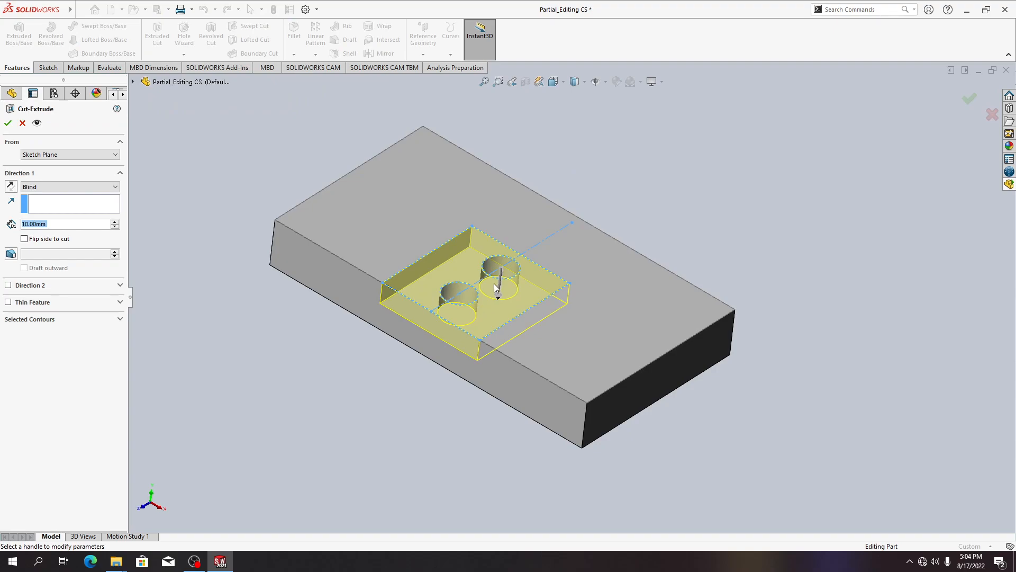
middle_click_drag(466, 303, 459, 377)
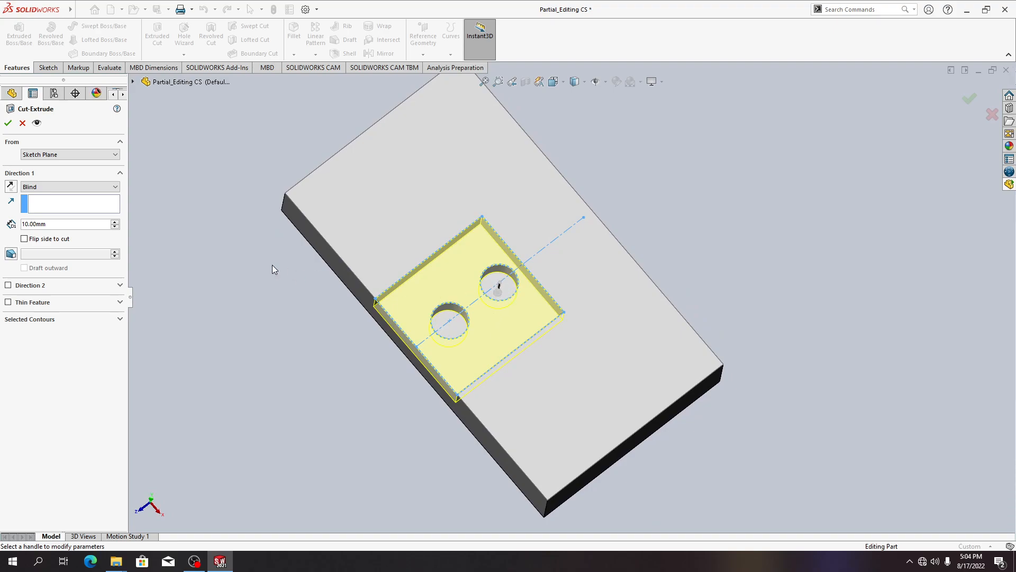
left_click(58, 319)
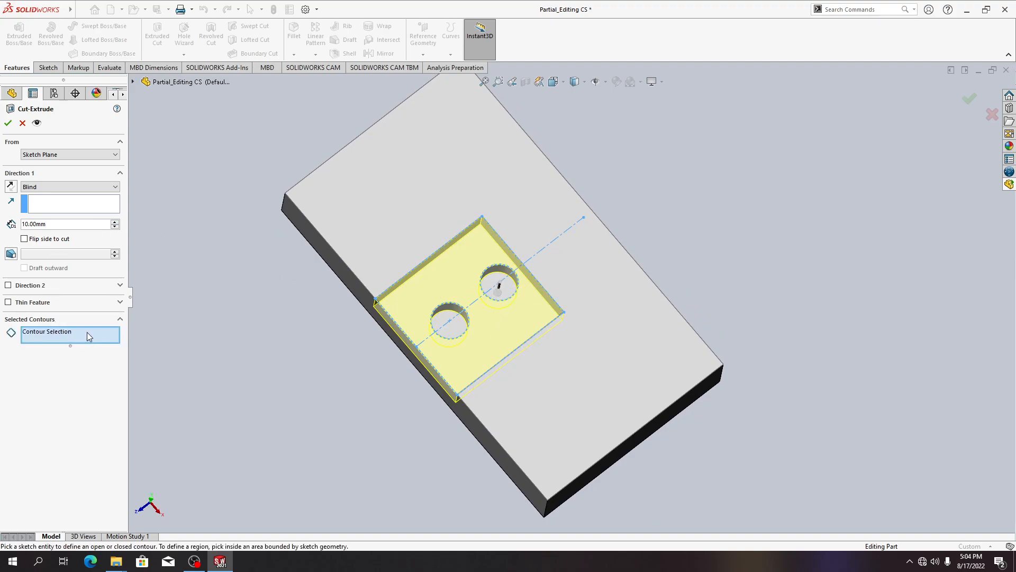
left_click(80, 333)
left_click(431, 306)
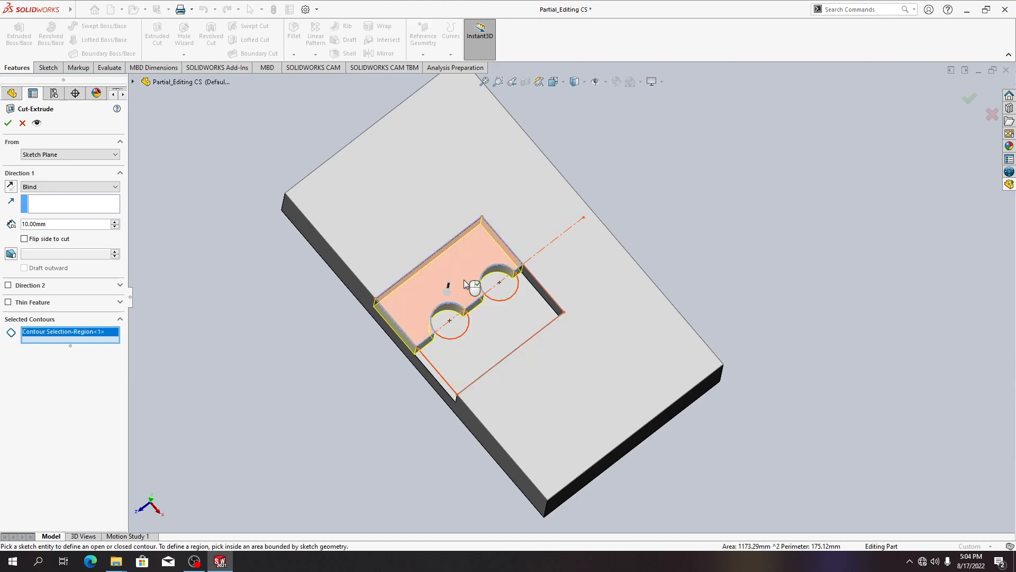
left_click(498, 286)
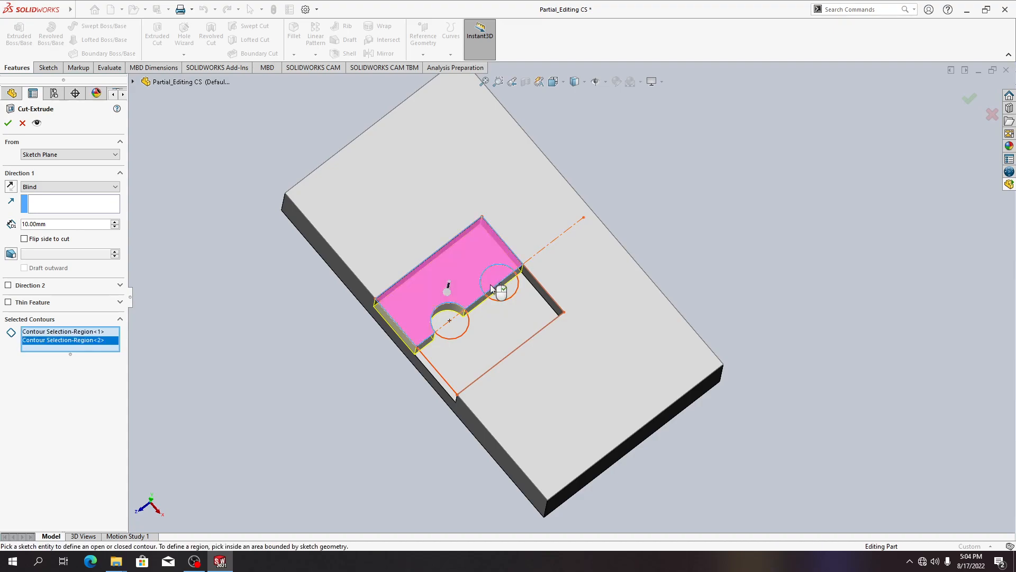
left_click(447, 311)
left_click(460, 333)
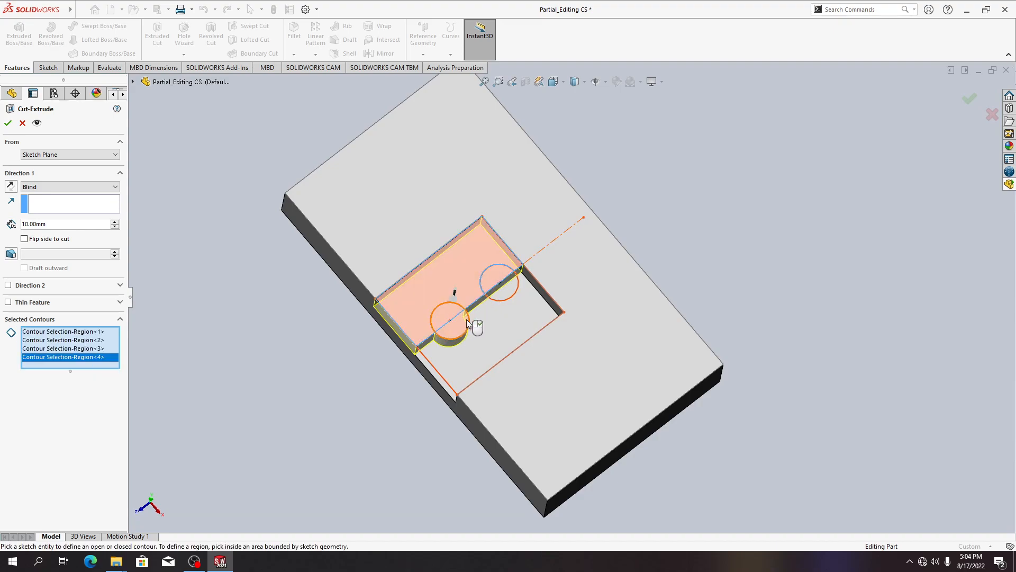
left_click(501, 296)
left_click(423, 274)
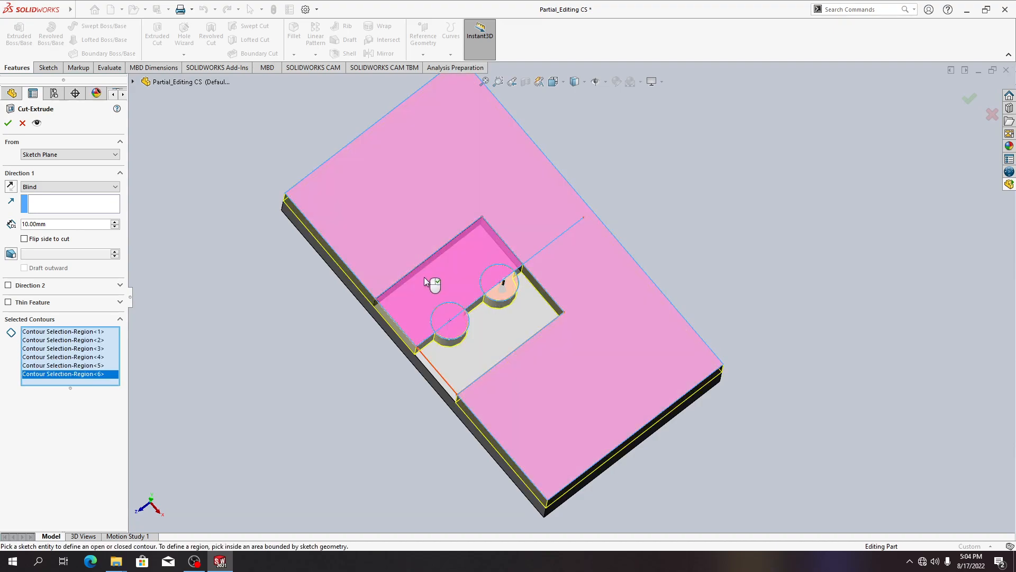
left_click(399, 242)
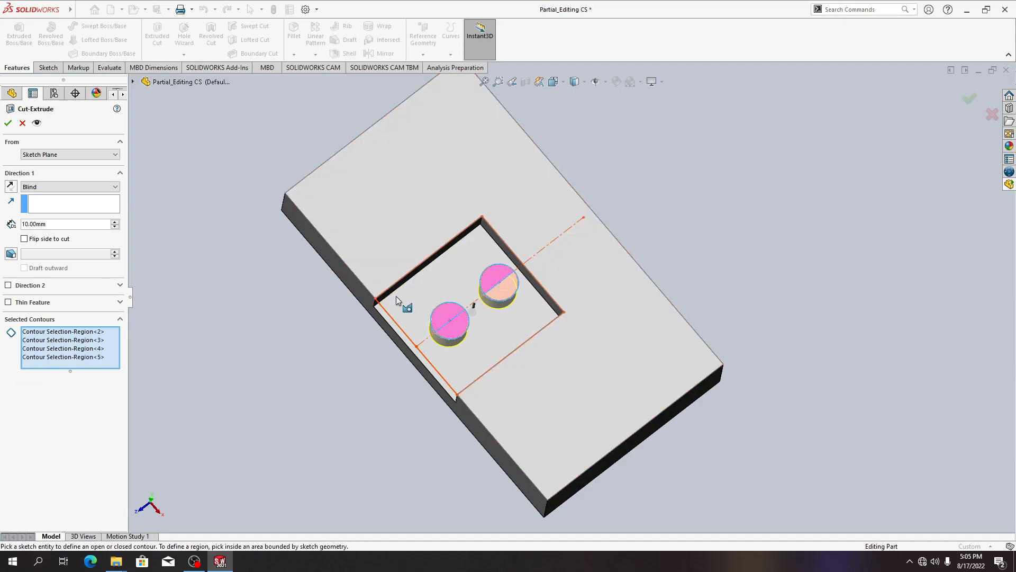
Set the two-circle cut's end condition to Through All and finish the feature.
middle_click_drag(265, 364, 263, 297)
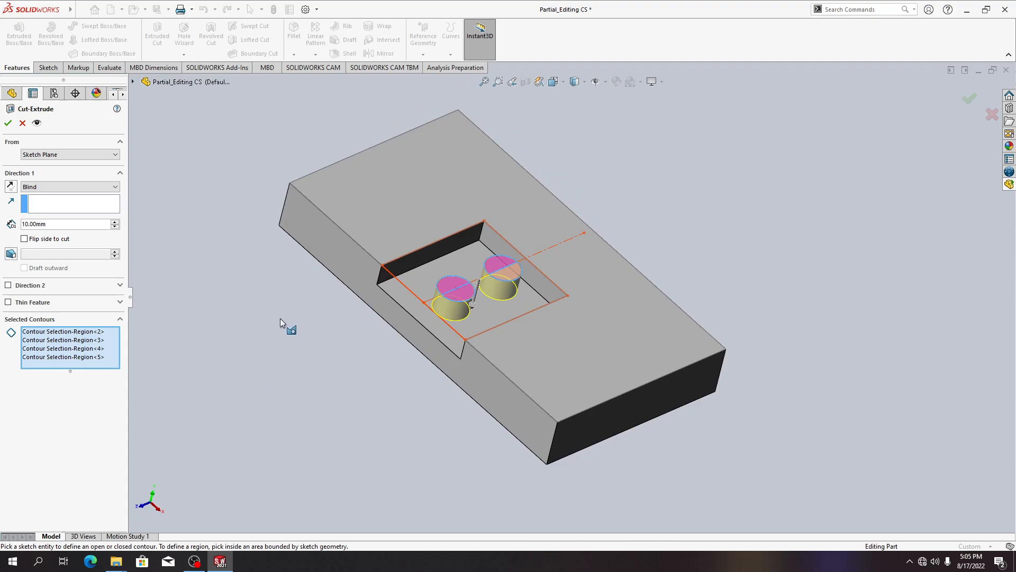
left_click(73, 188)
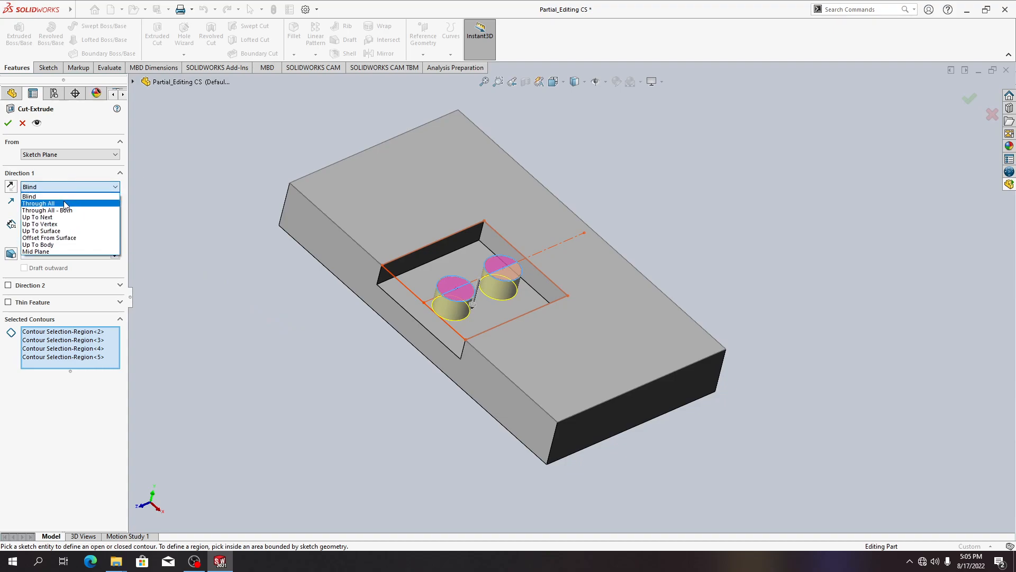
left_click(65, 205)
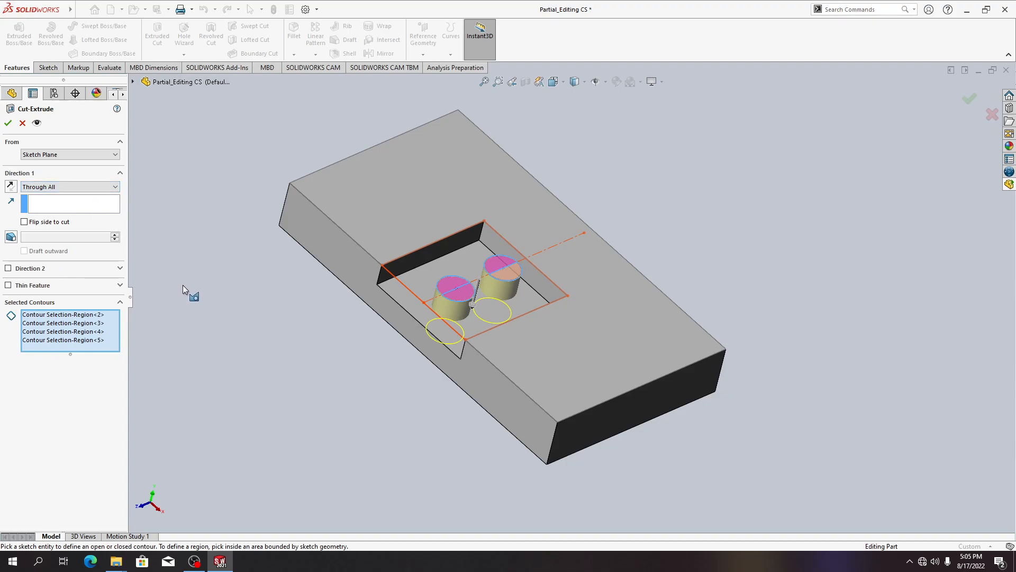
left_click(8, 124)
middle_click_drag(261, 291, 276, 253)
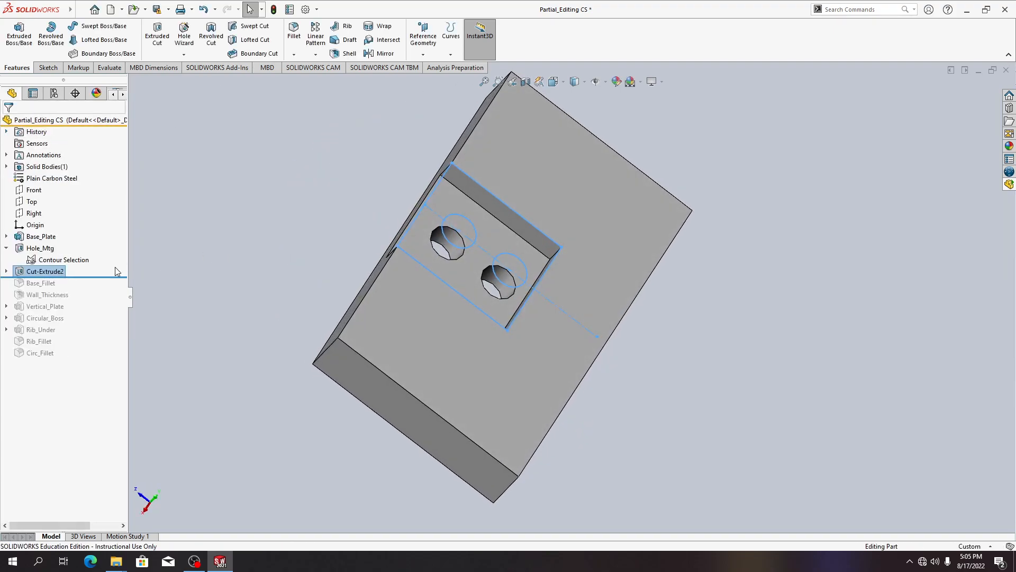
Roll the part forward past Circ_Fillet to the end of the feature order and inspect the holes from both sides.
left_click_drag(103, 278, 84, 369)
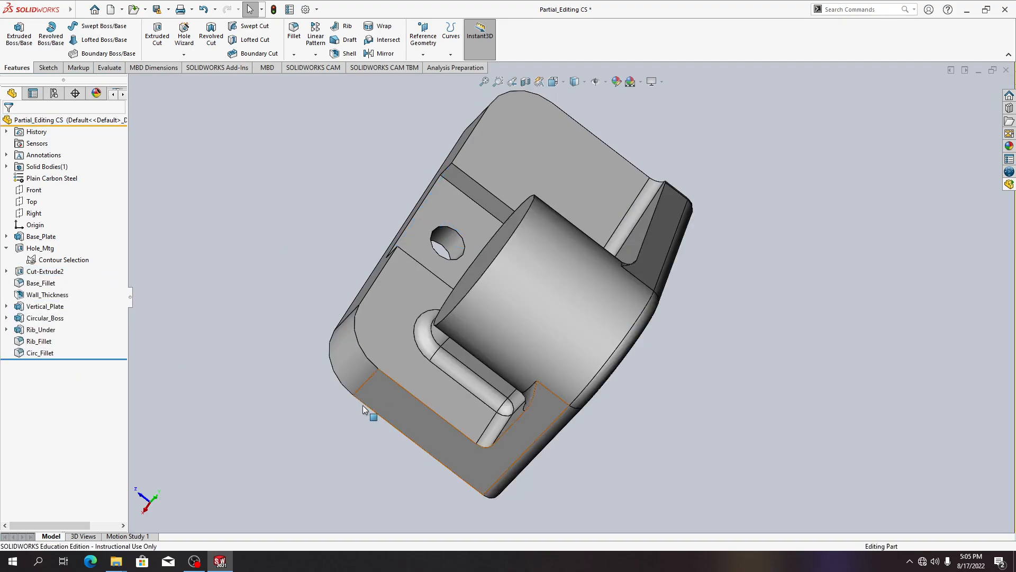
middle_click_drag(364, 404, 424, 444)
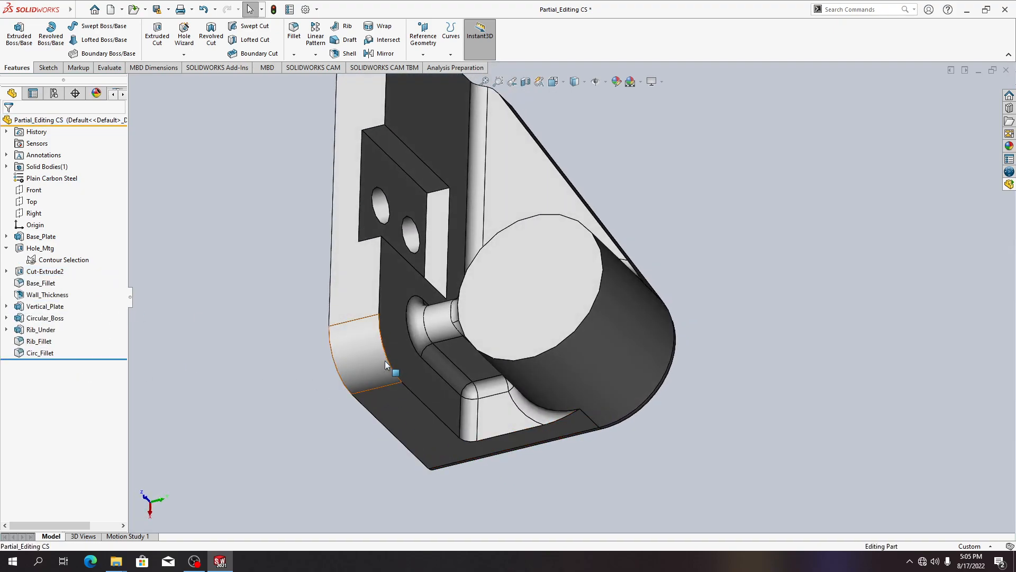
middle_click_drag(567, 283, 510, 361)
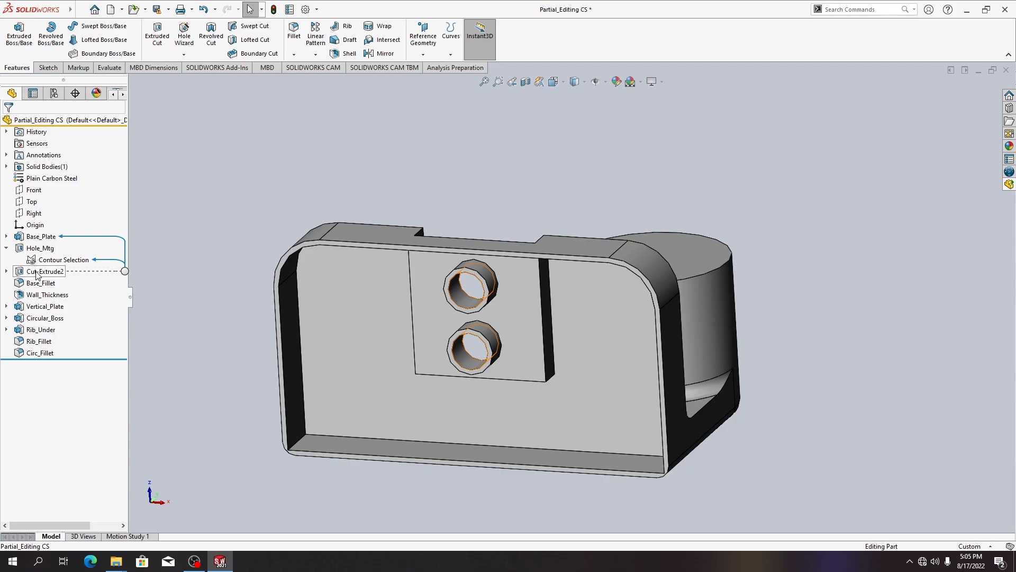
Move the two-hole cut feature directly after Wall_Thickness in the feature order.
left_click(64, 271)
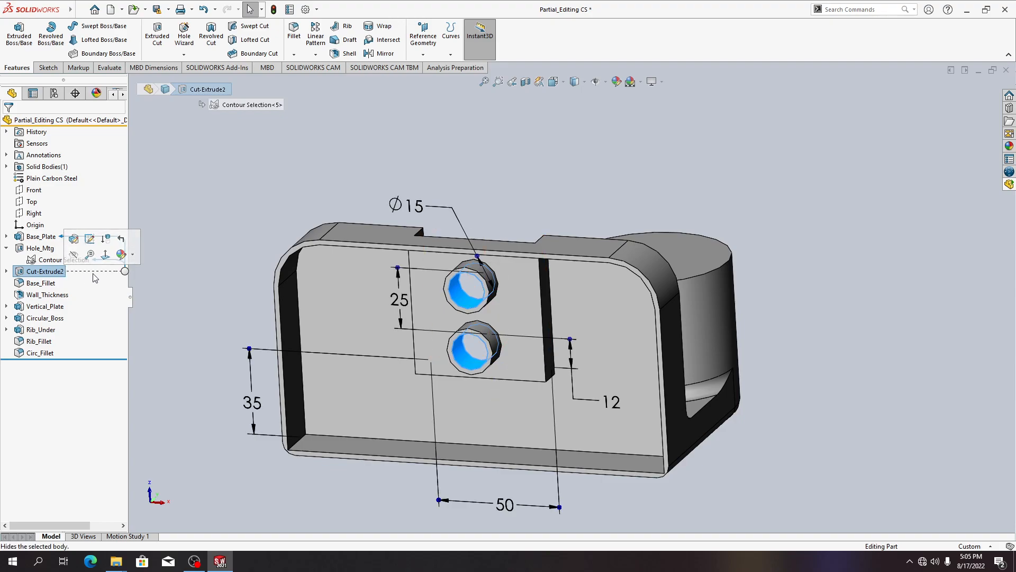
left_click_drag(99, 271, 55, 294)
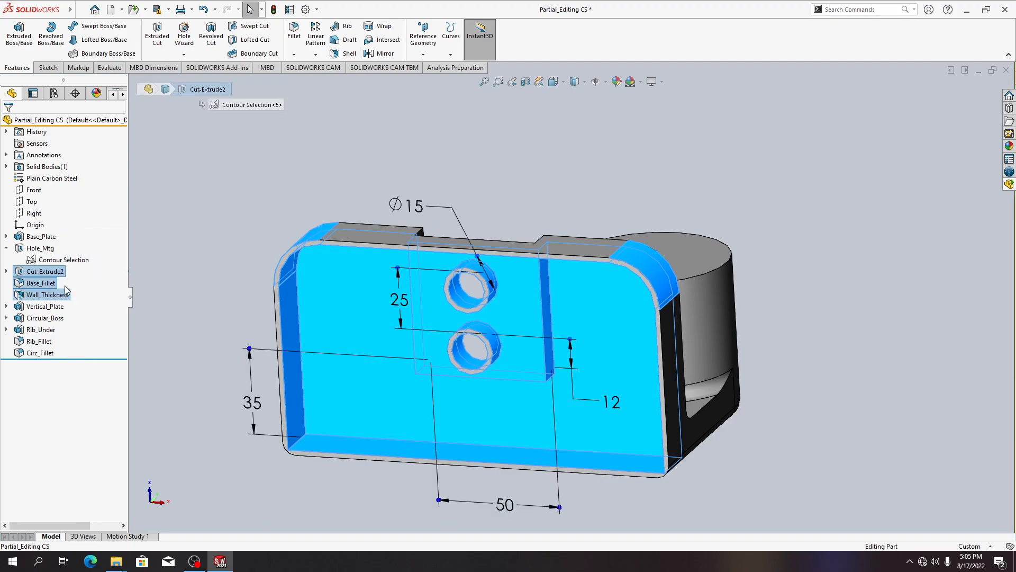
key("Escape")
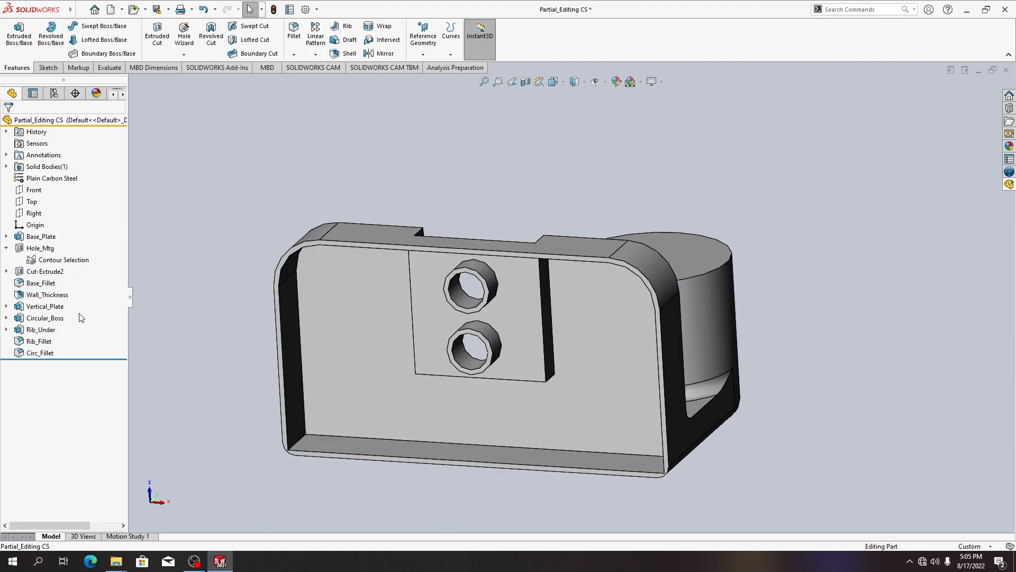
left_click_drag(60, 275, 67, 300)
middle_click_drag(413, 357, 379, 387)
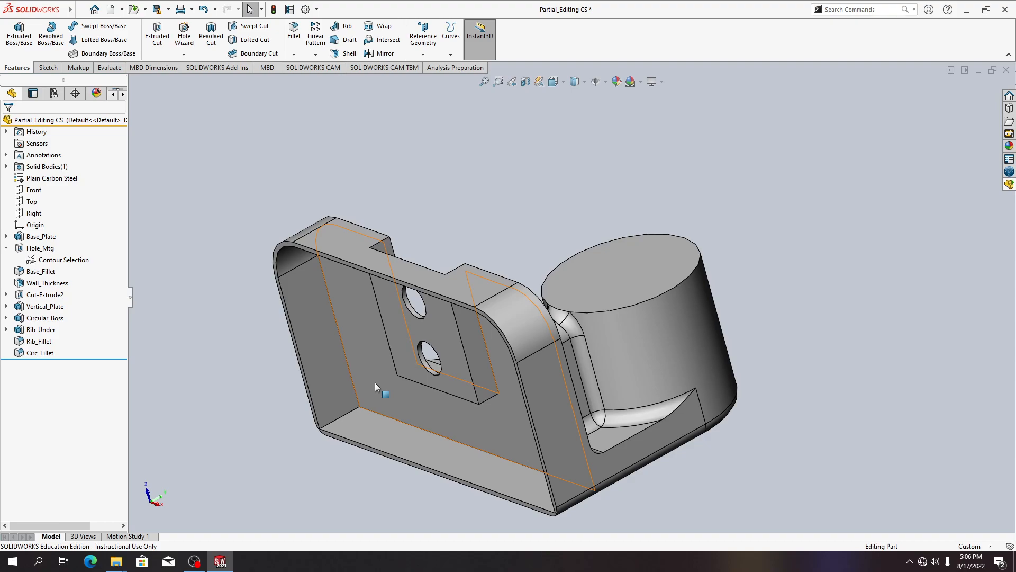
middle_click_drag(371, 380, 404, 419)
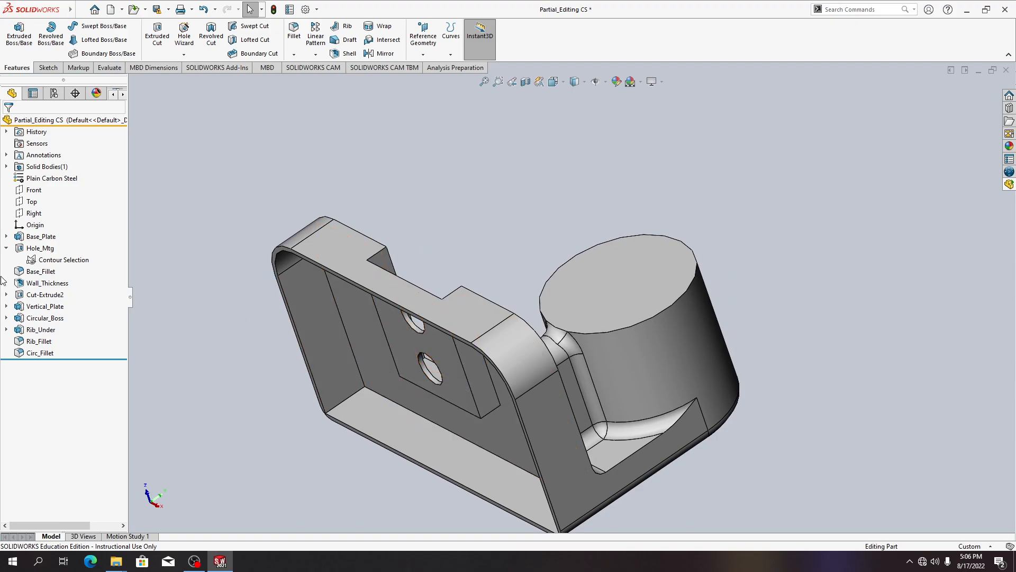
Try to set the Wall_Thickness shell's thickness to 6 mm.
right_click(29, 283)
left_click(36, 254)
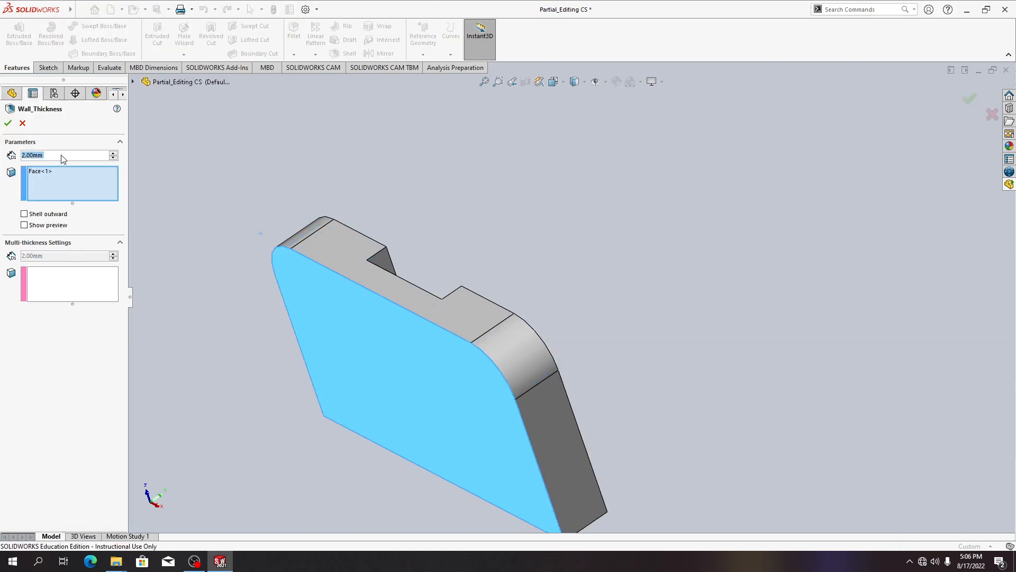
type("6")
mouse_move(56, 170)
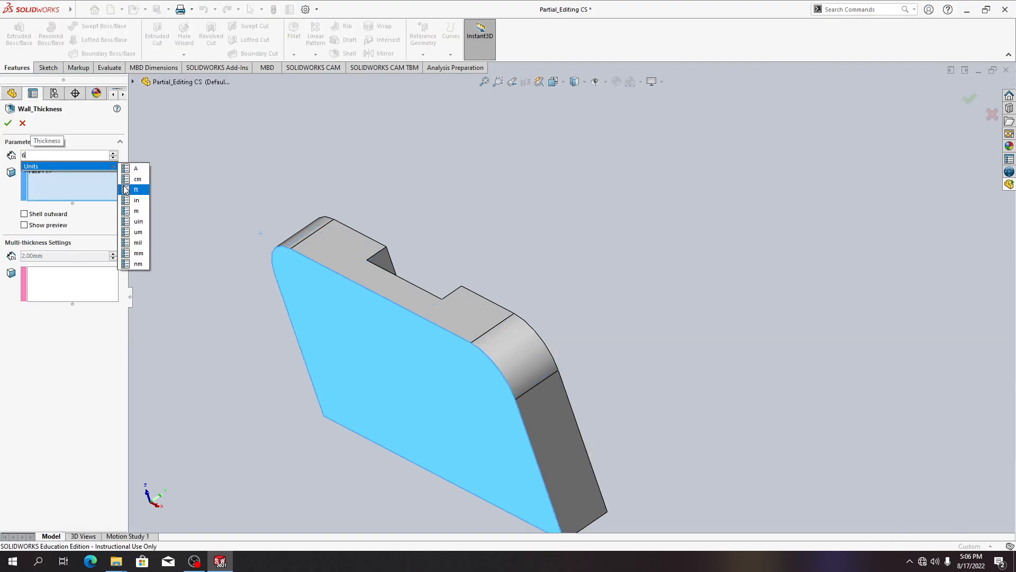
left_click(144, 254)
left_click(8, 123)
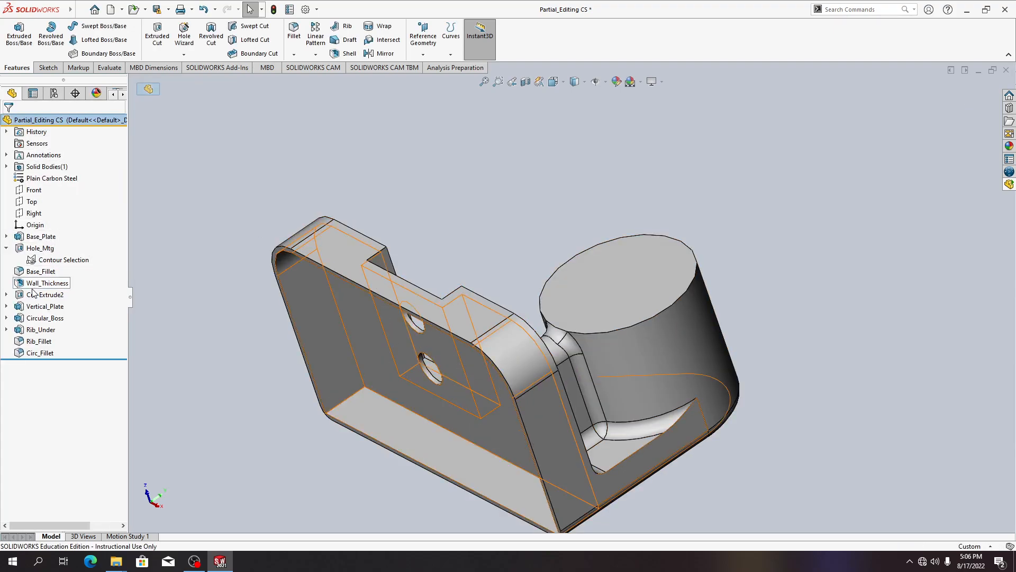
Edit the Wall_Thickness shell again, set its thickness to 6 mm, and inspect the part from the boss side.
right_click(45, 284)
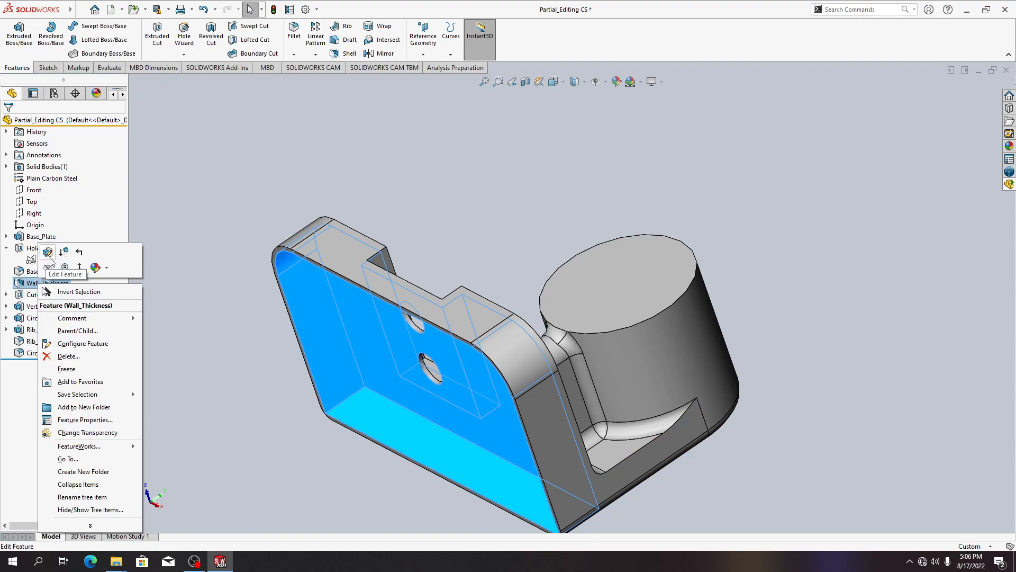
left_click(47, 252)
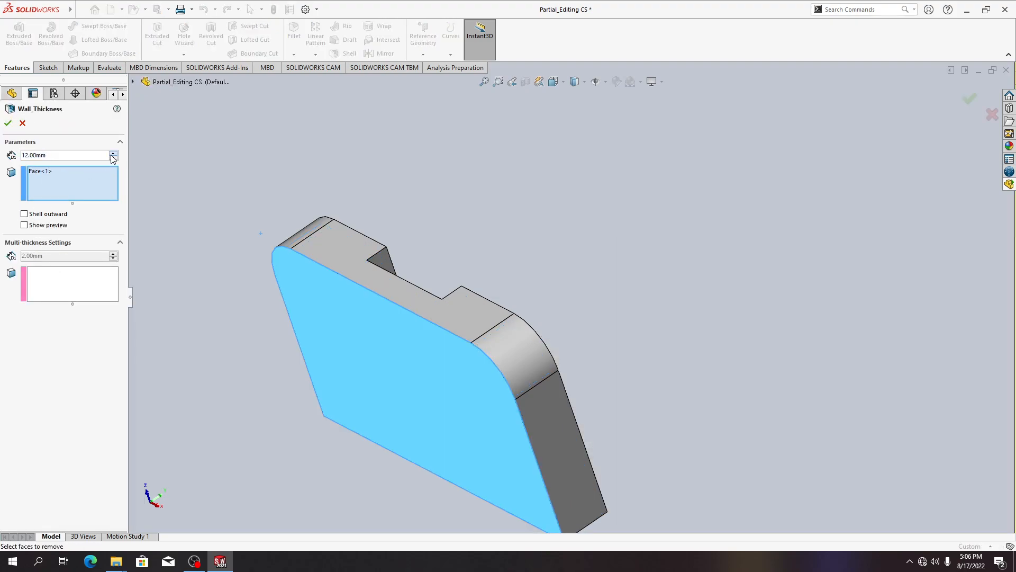
type("6")
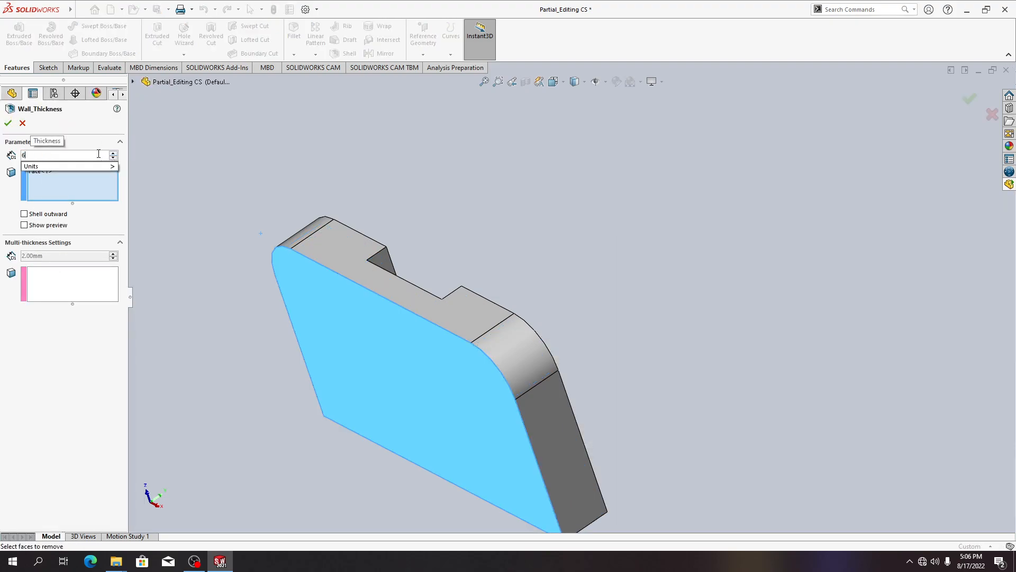
left_click(7, 123)
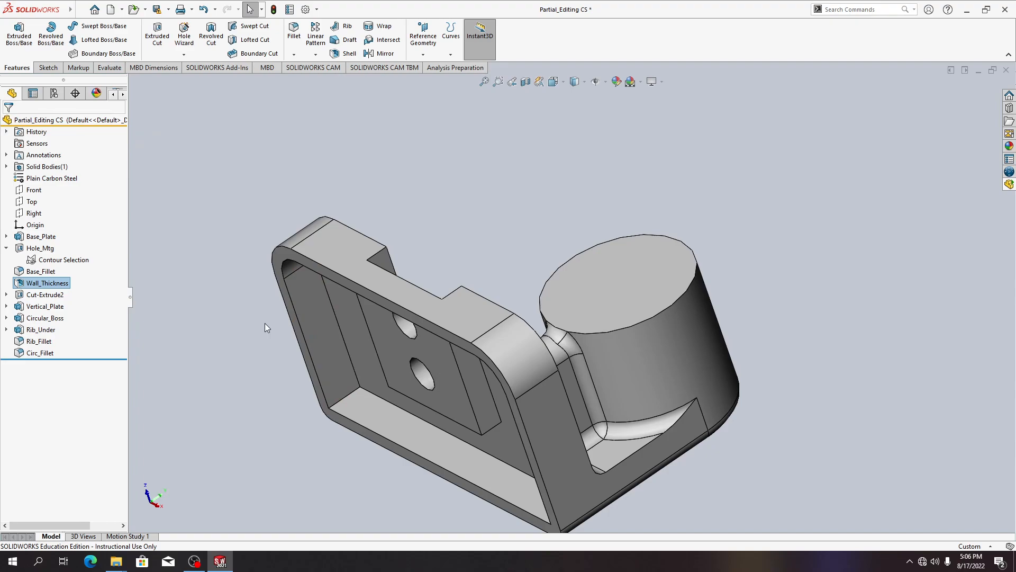
middle_click_drag(288, 323, 232, 370)
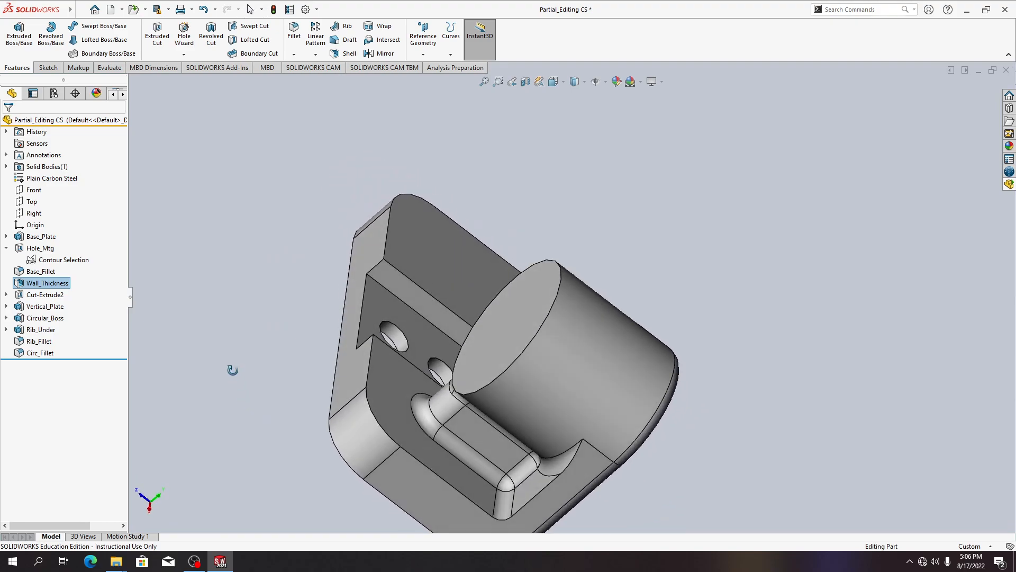
mouse_move(52, 359)
middle_click_drag(341, 379, 347, 455)
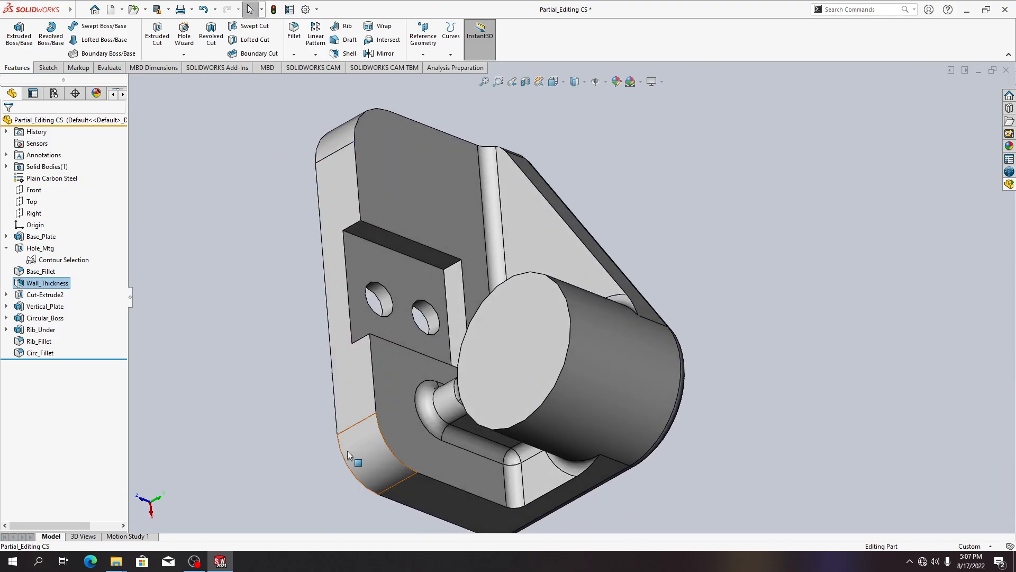
Copy the Circ_Fillet feature onto the base plate's long inner side edge and onto a second edge near its lower rounded corner.
left_click(45, 353)
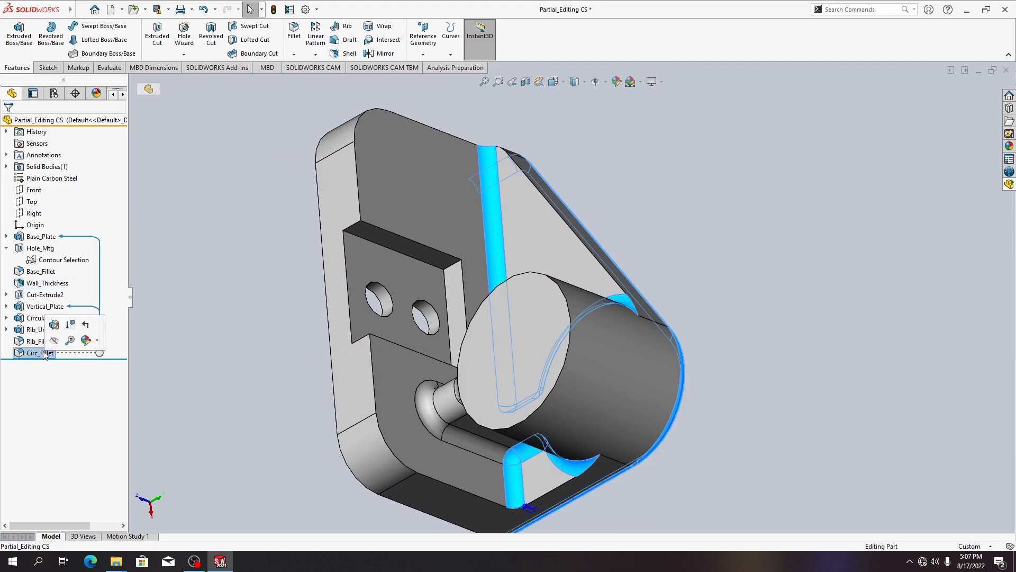
left_click_drag(45, 354, 358, 190)
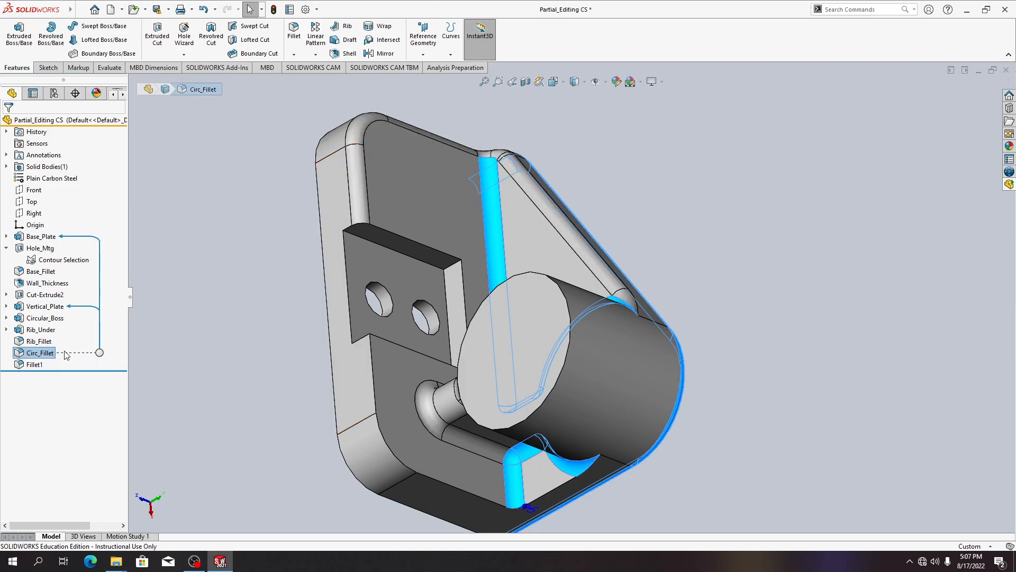
left_click_drag(384, 449, 381, 446)
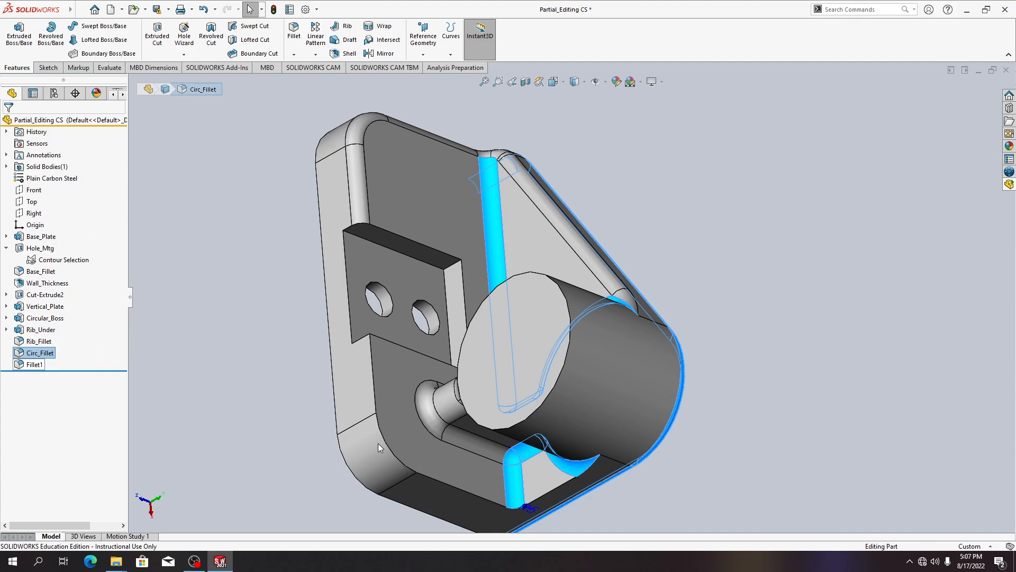
left_click(320, 411)
Examine the filleted part in the Front and Top orientations and preview a Front-plane section offset 3 mm.
middle_click_drag(401, 407, 339, 429)
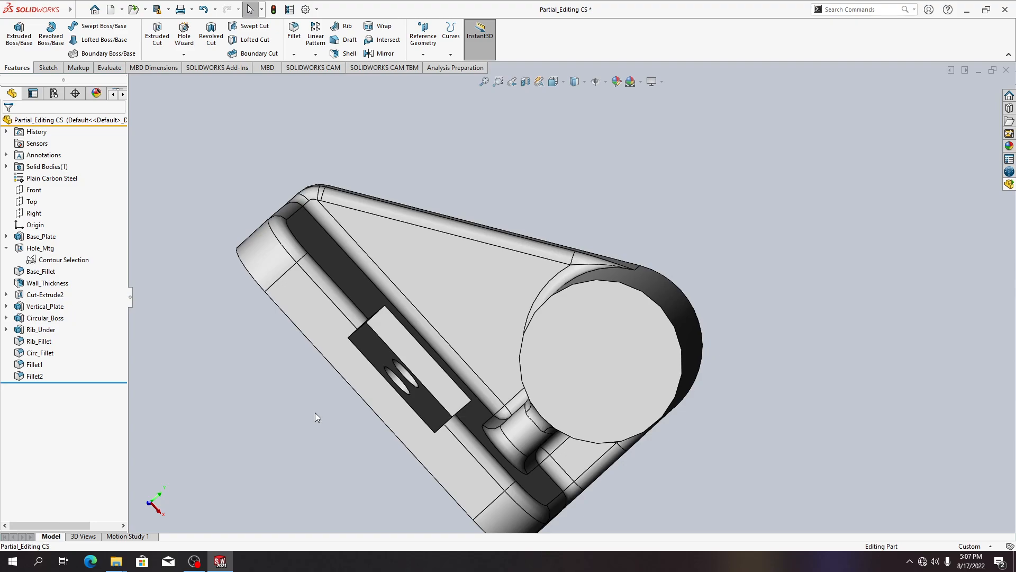
middle_click_drag(438, 433, 585, 391)
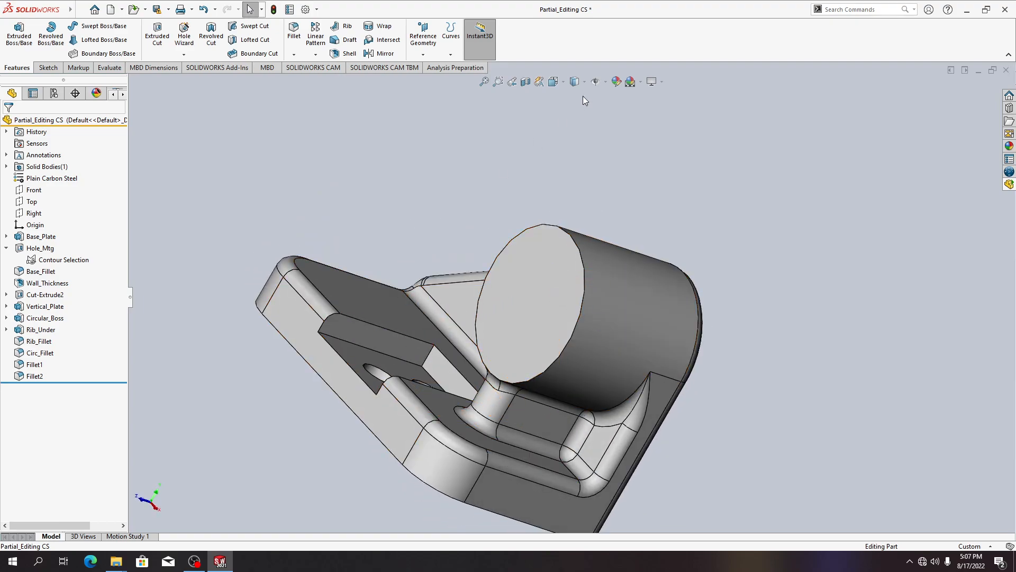
left_click(564, 82)
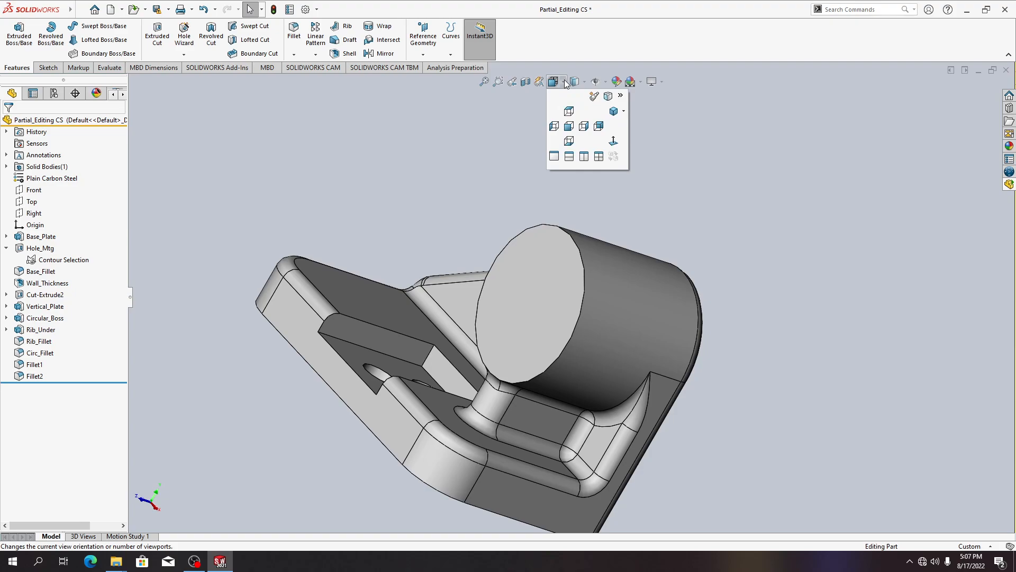
left_click(567, 128)
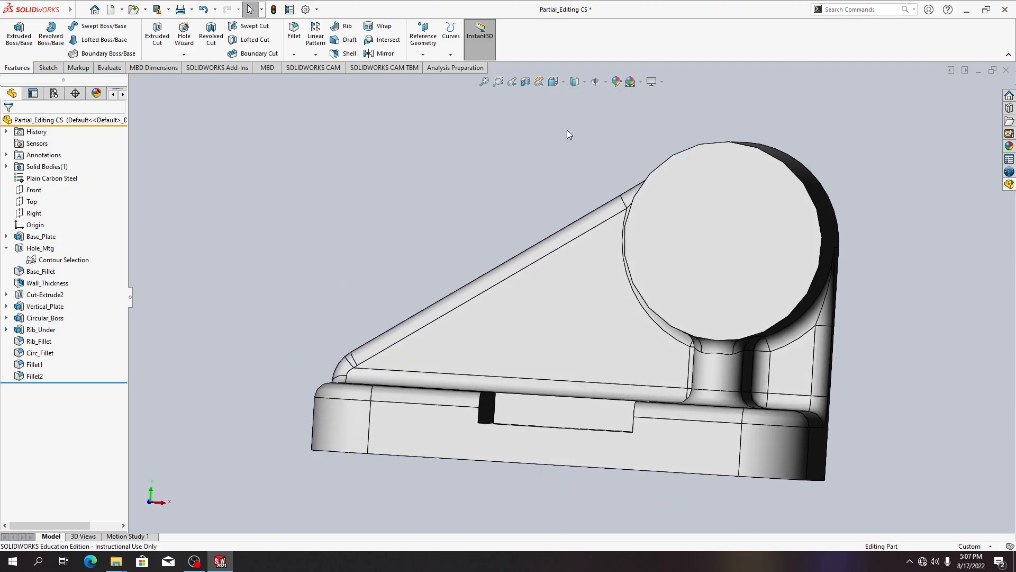
left_click(565, 82)
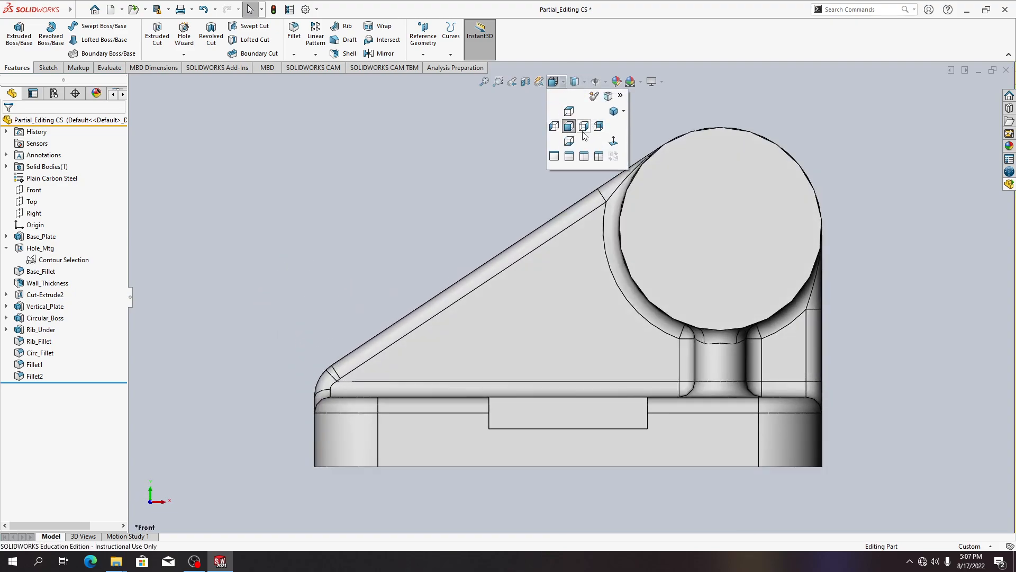
left_click(569, 112)
middle_click_drag(443, 284, 416, 298)
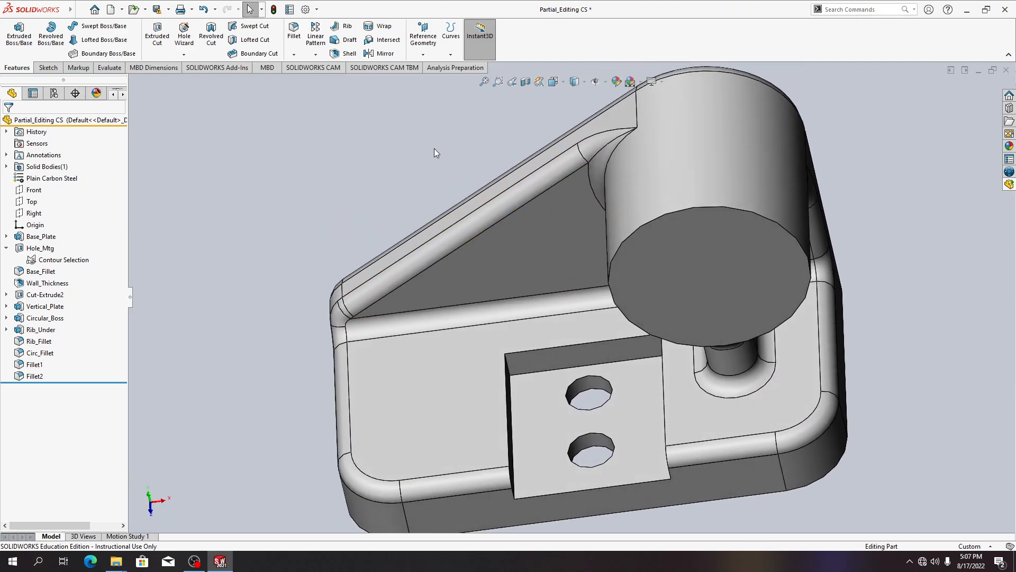
left_click(525, 84)
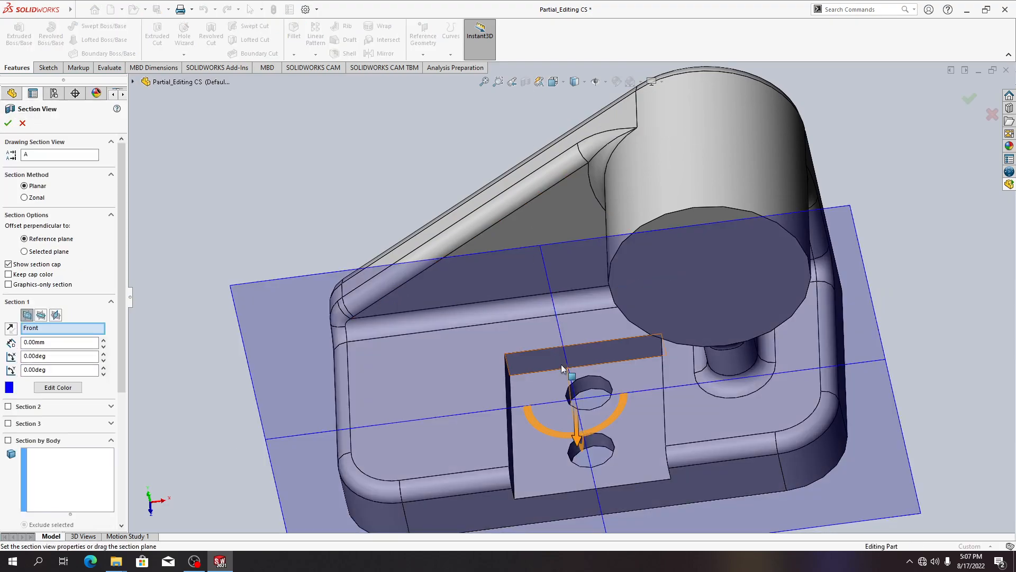
middle_click_drag(719, 367, 721, 397)
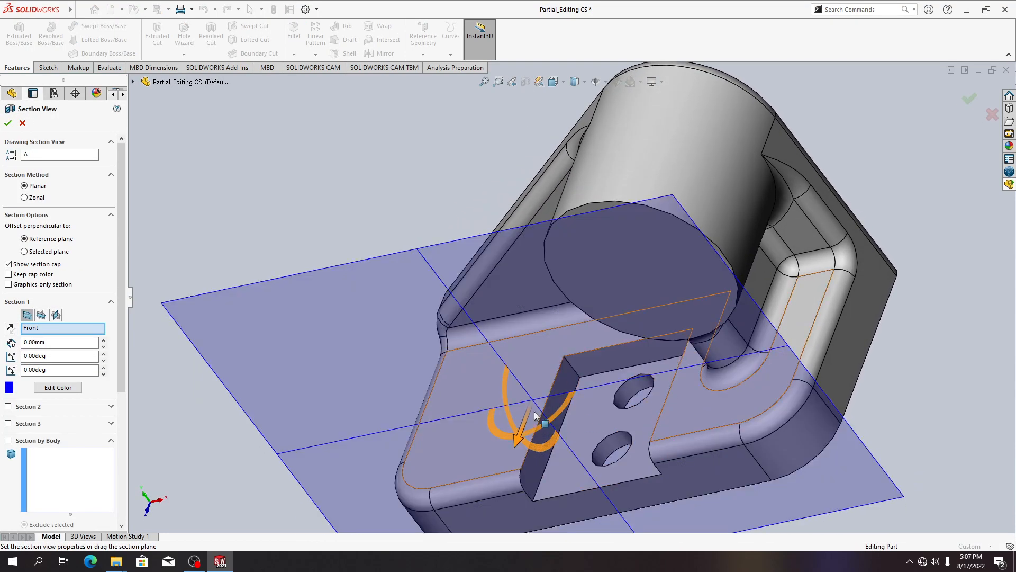
mouse_move(517, 438)
left_mouse_down()
mouse_move(638, 246)
mouse_move(596, 347)
mouse_move(516, 446)
left_mouse_up()
scroll(531, 277, "down", 3)
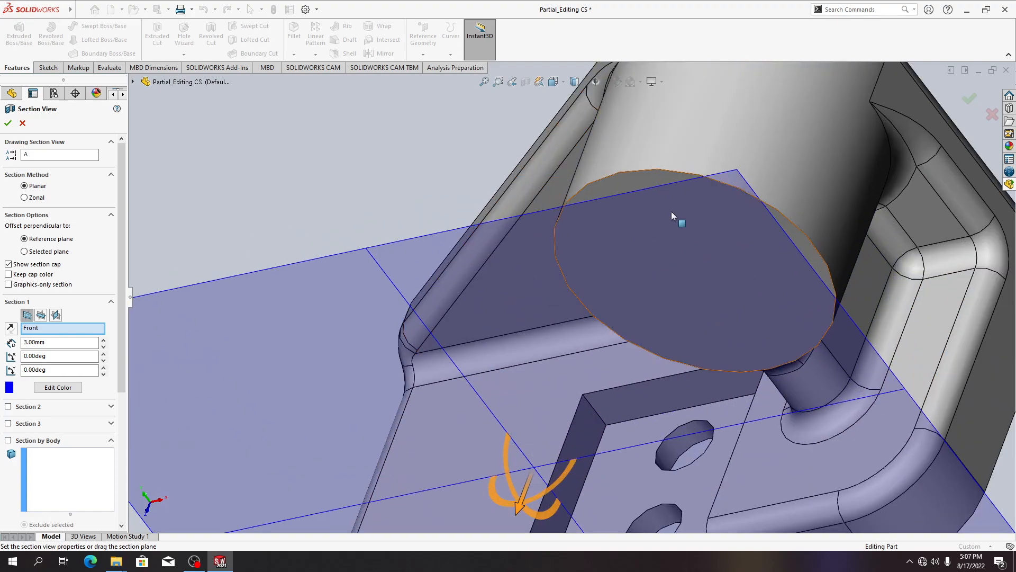
key("Escape")
scroll(688, 279, "down", 2)
scroll(687, 278, "up", 3)
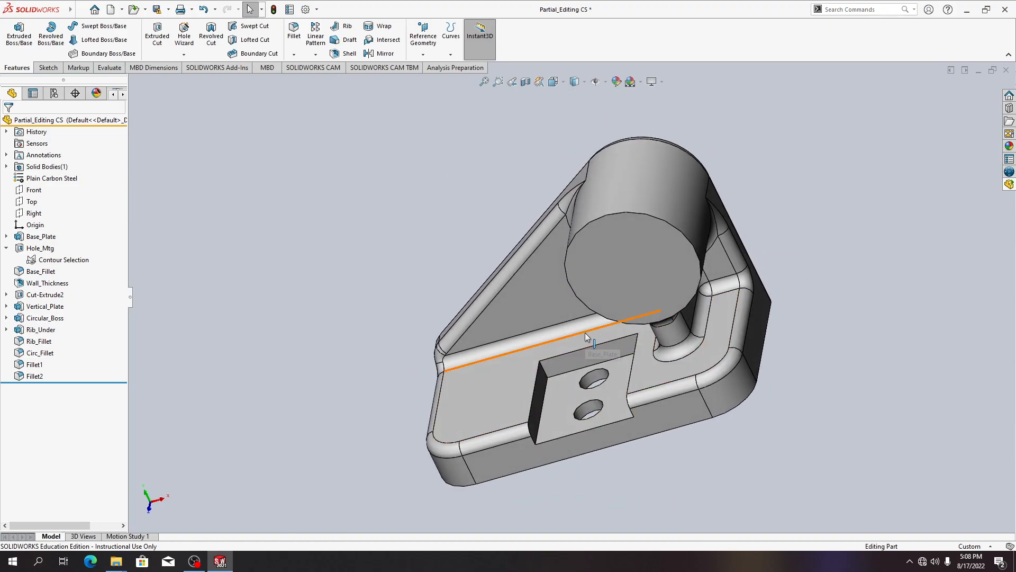
Close the Partial_Editing CS part and save all its changes.
left_click(1008, 71)
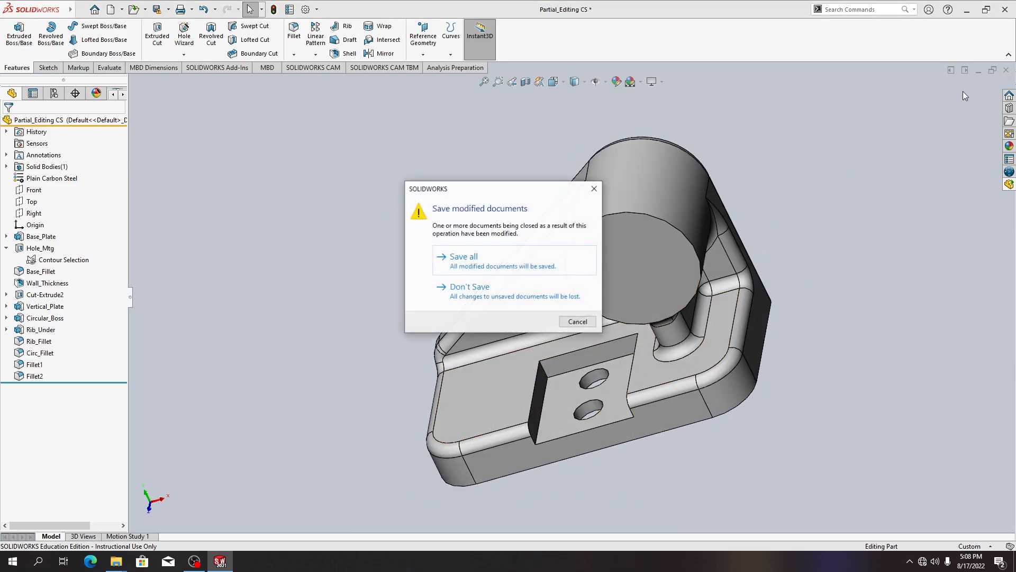
left_click(514, 261)
left_click(524, 304)
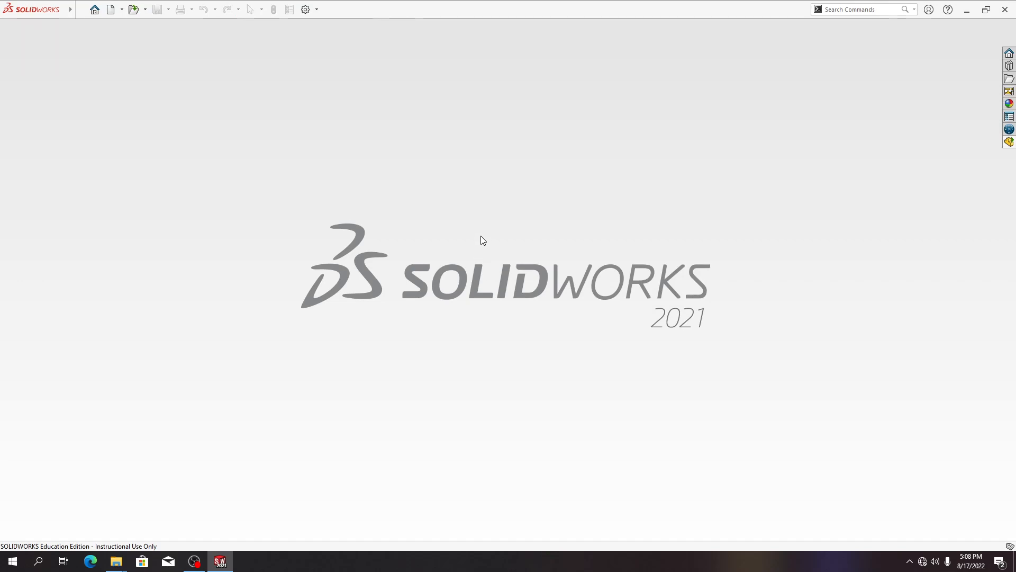
Switch to File Explorer and open the Replace Entity part from the Lesson09 Case Study folder.
key("alt+Tab")
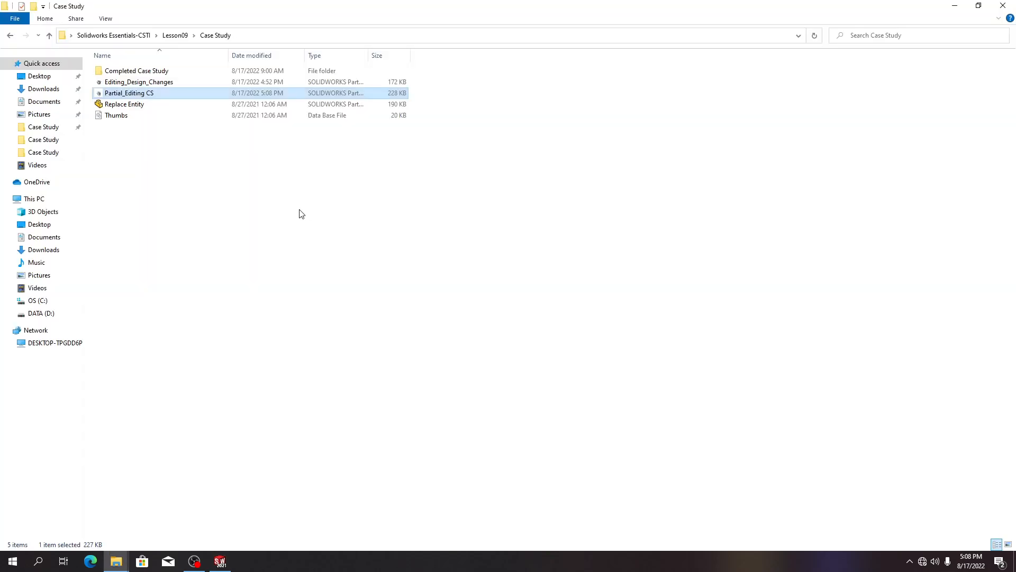
left_click(159, 109)
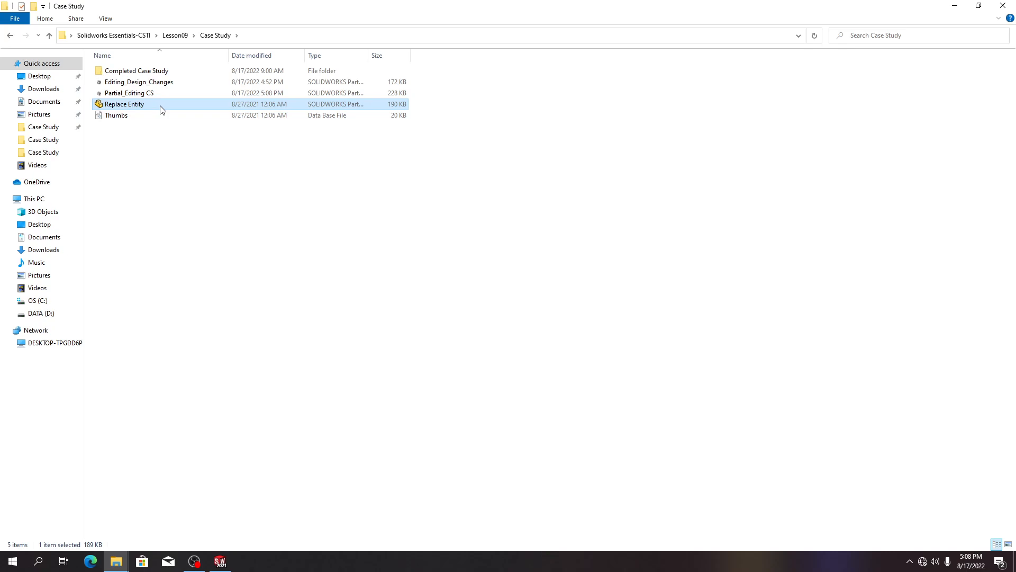
key("alt+Tab")
key("alt+Tab")
double_click(164, 105)
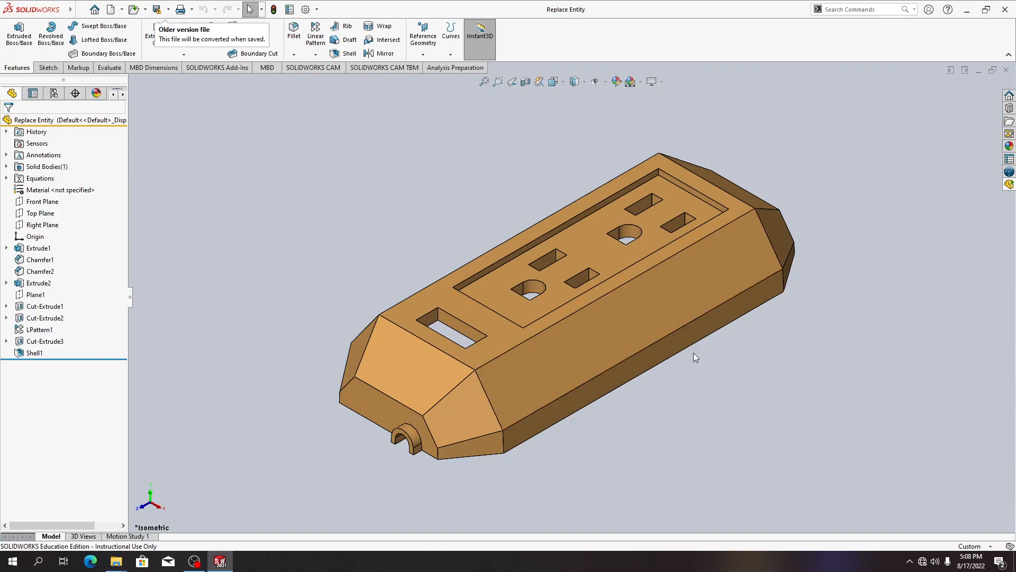
Orient the view normal to the Front Plane of the power-strip housing.
middle_click_drag(552, 296, 603, 344)
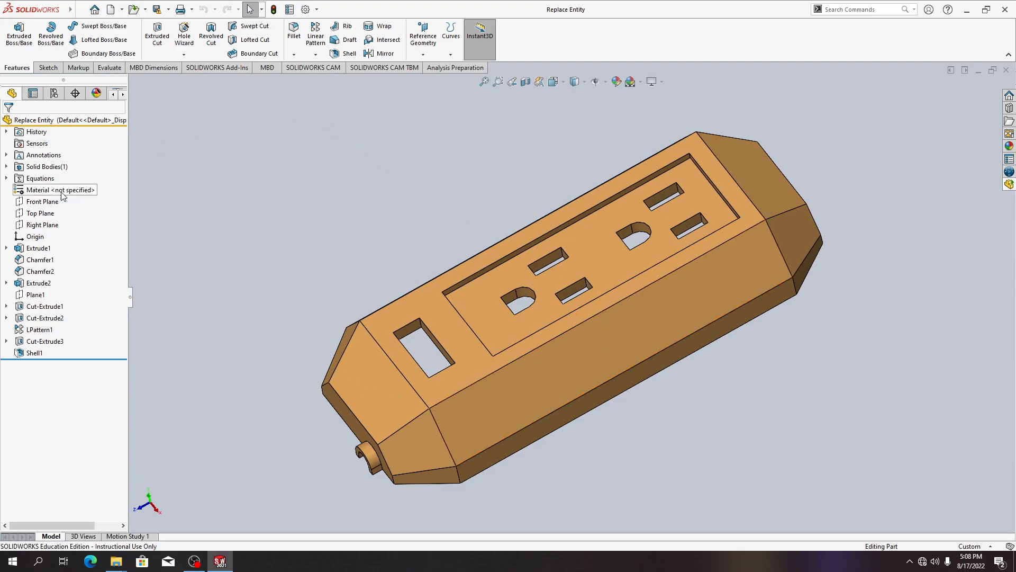
right_click(39, 213)
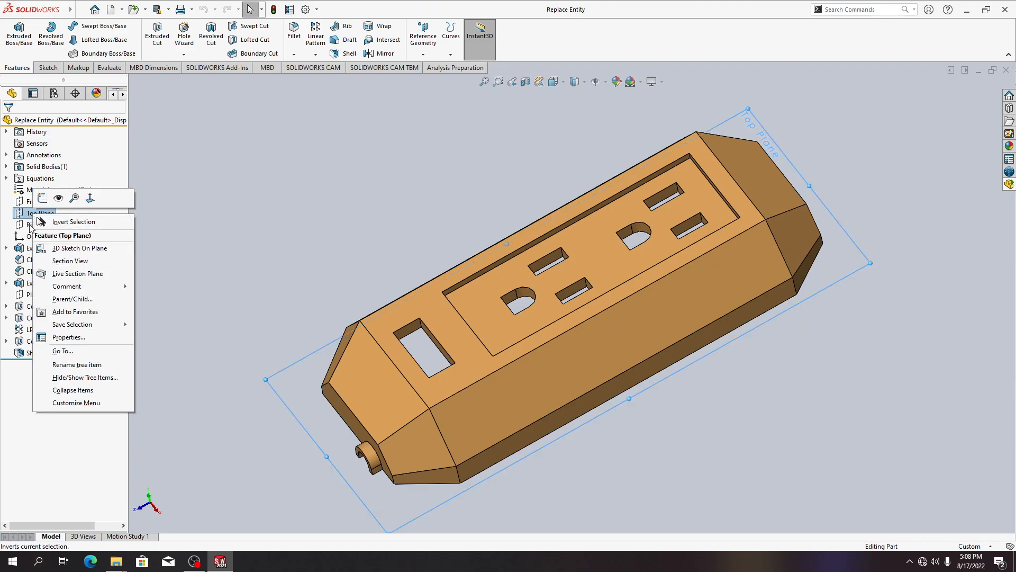
right_click(31, 202)
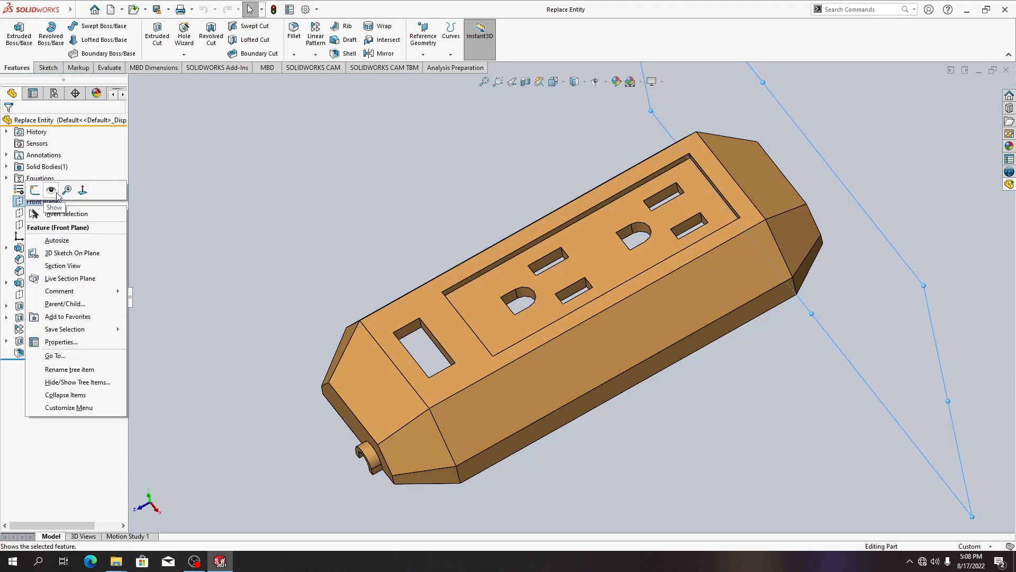
left_click(82, 190)
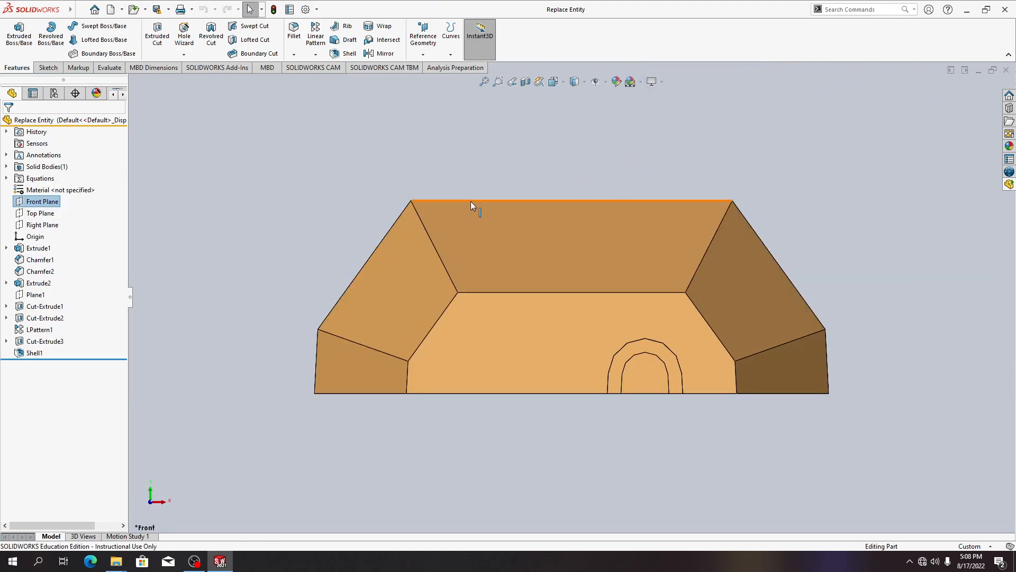
Select the housing's upper horizontal edge and look through the available sketch tools and edge commands for Replace Entity.
left_click(471, 201)
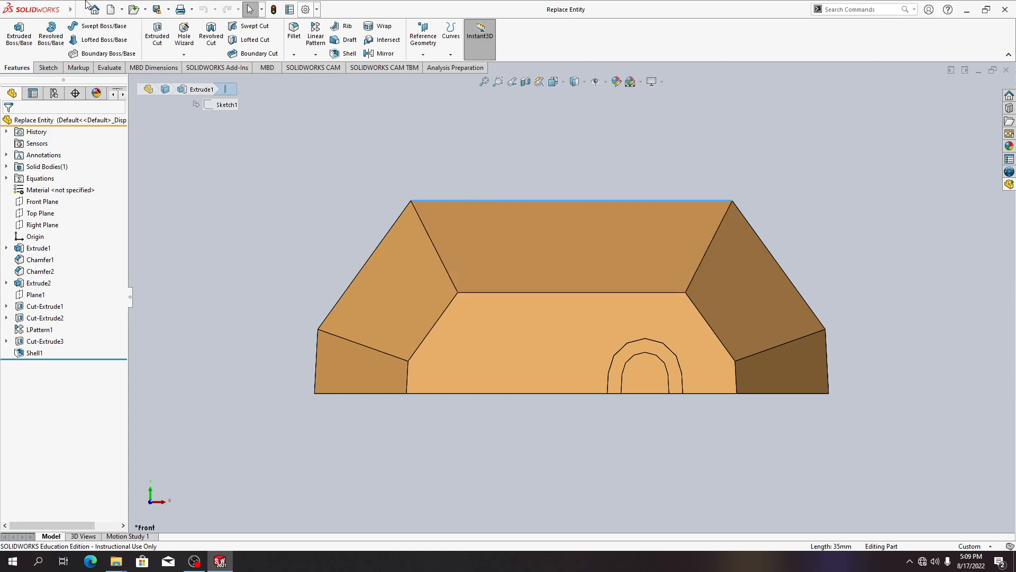
mouse_move(67, 11)
left_click(165, 9)
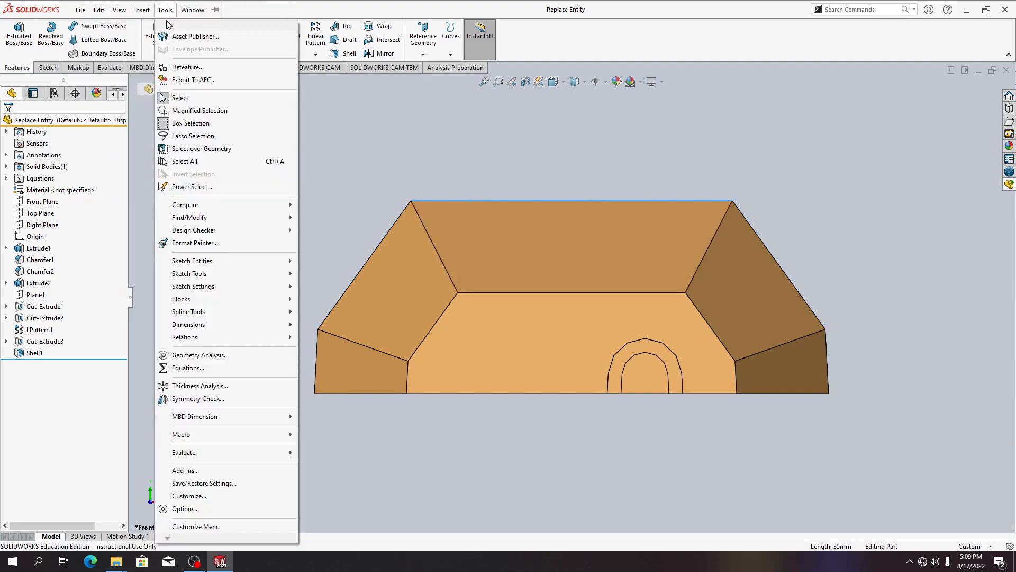
mouse_move(202, 235)
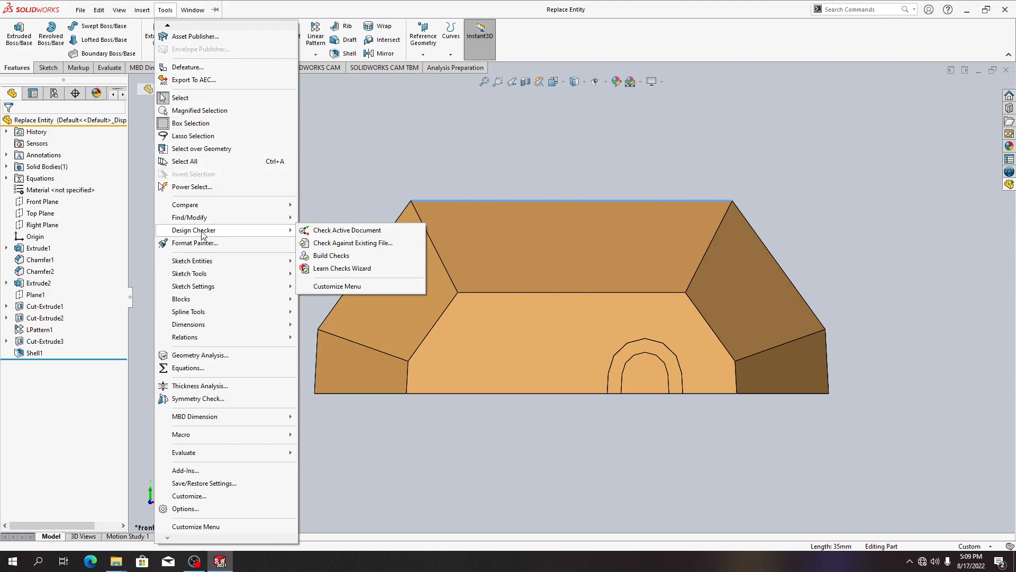
mouse_move(209, 279)
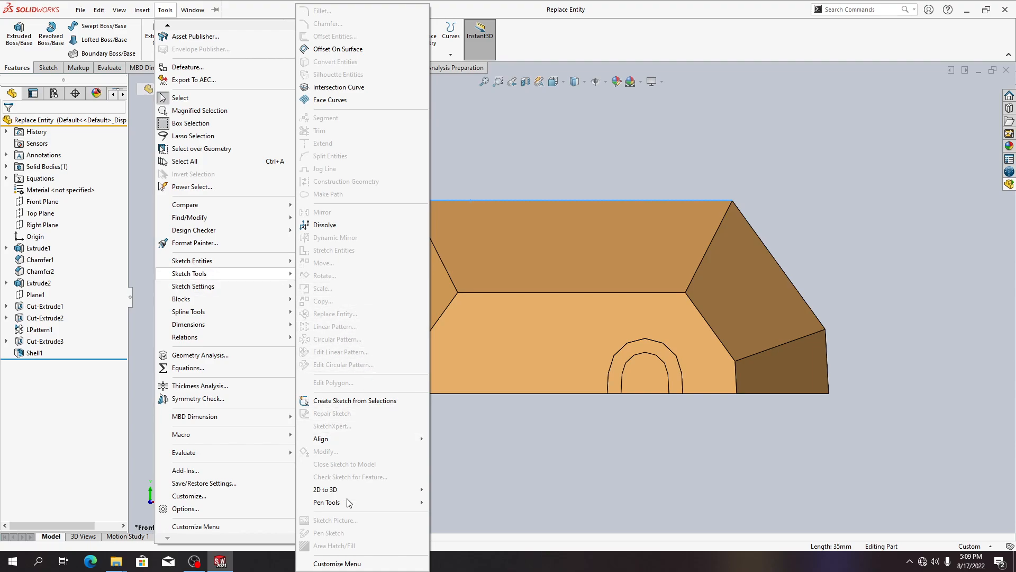
left_click(588, 159)
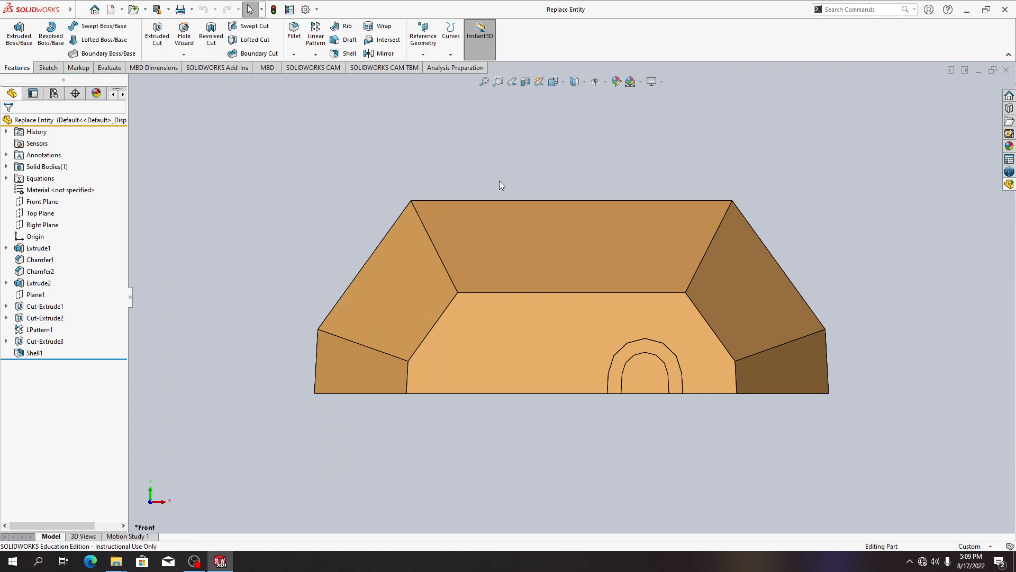
left_click(504, 200)
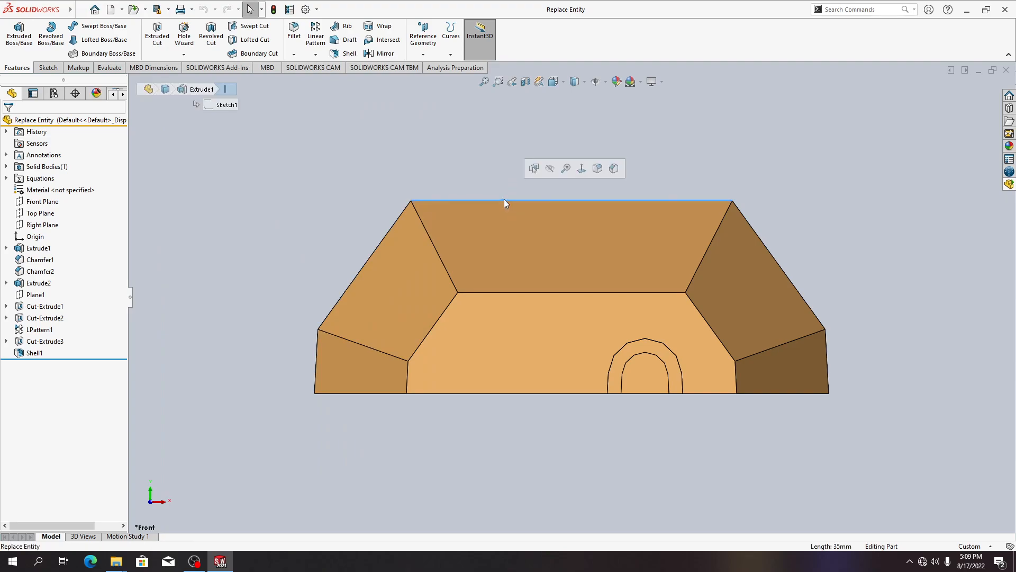
right_click(505, 201)
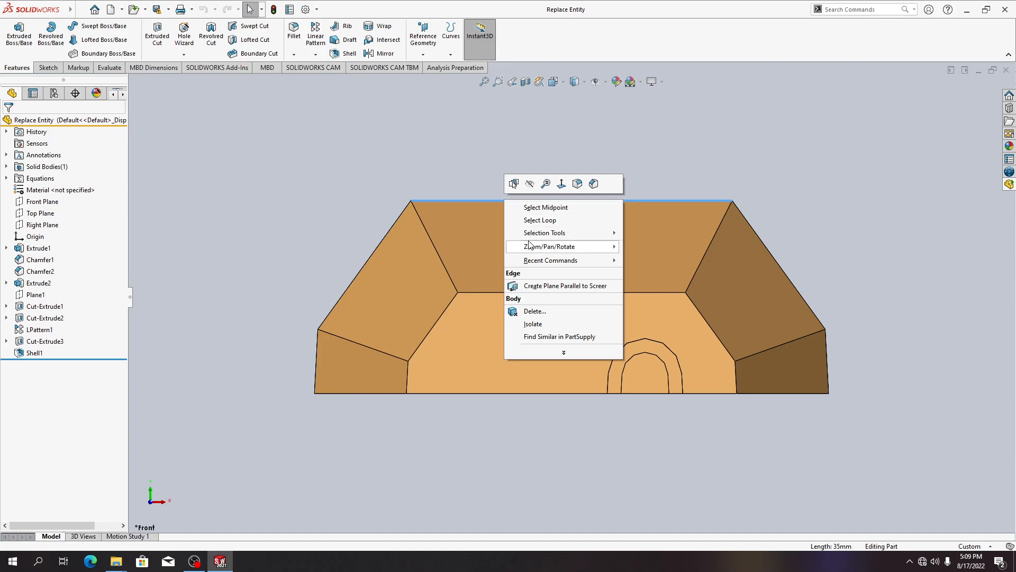
left_click(460, 184)
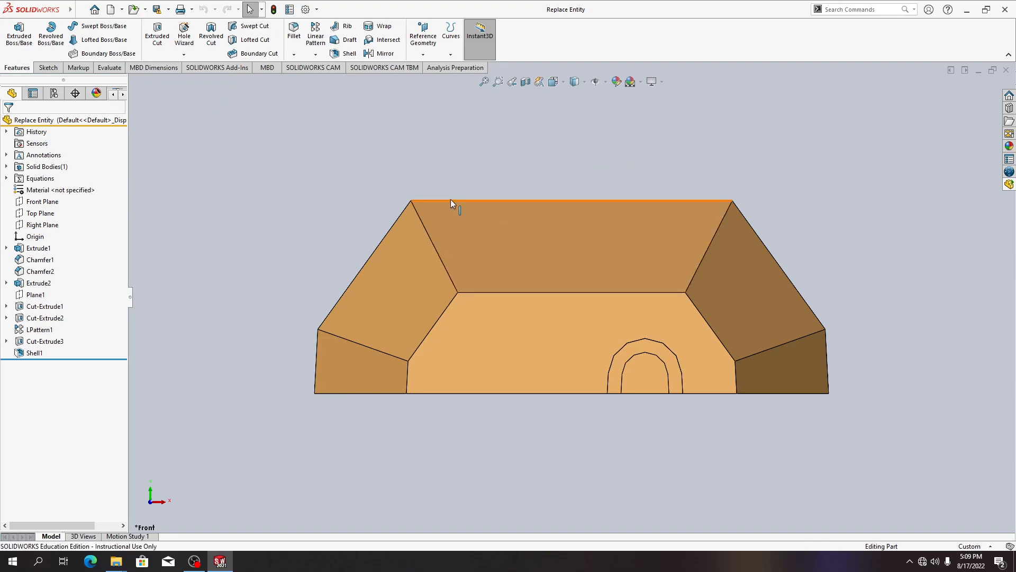
mouse_move(70, 9)
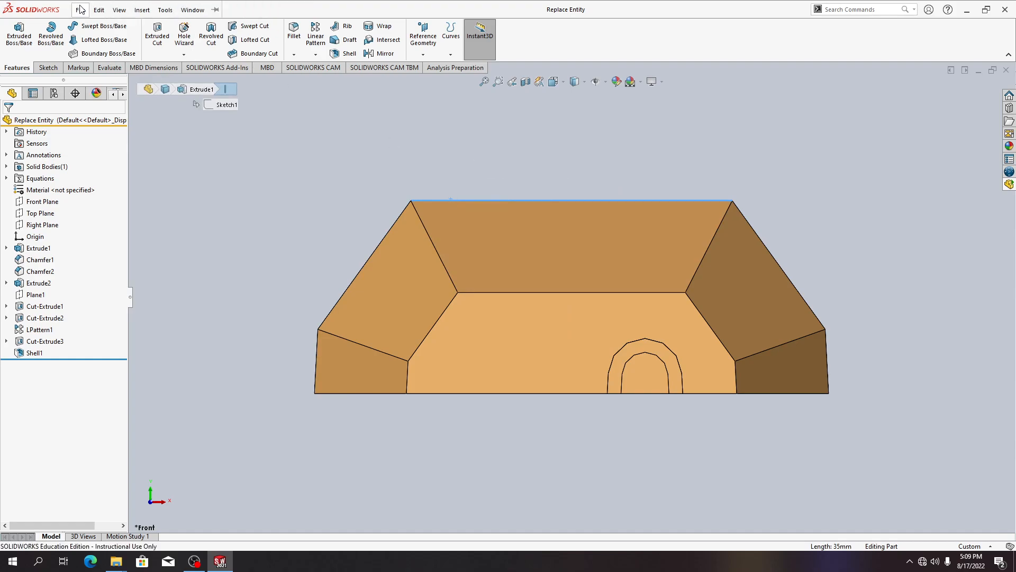
left_click(164, 10)
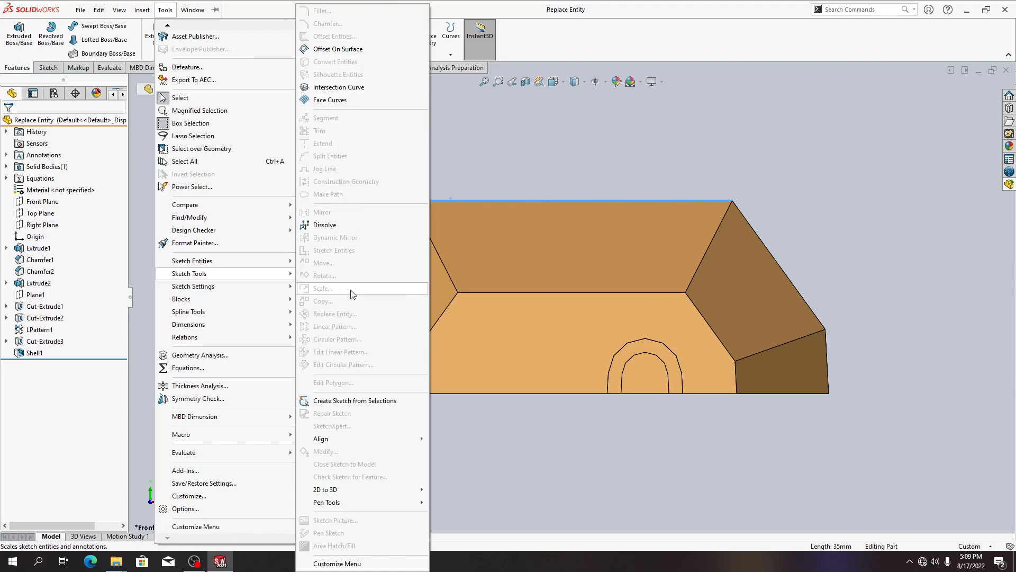
left_click(585, 166)
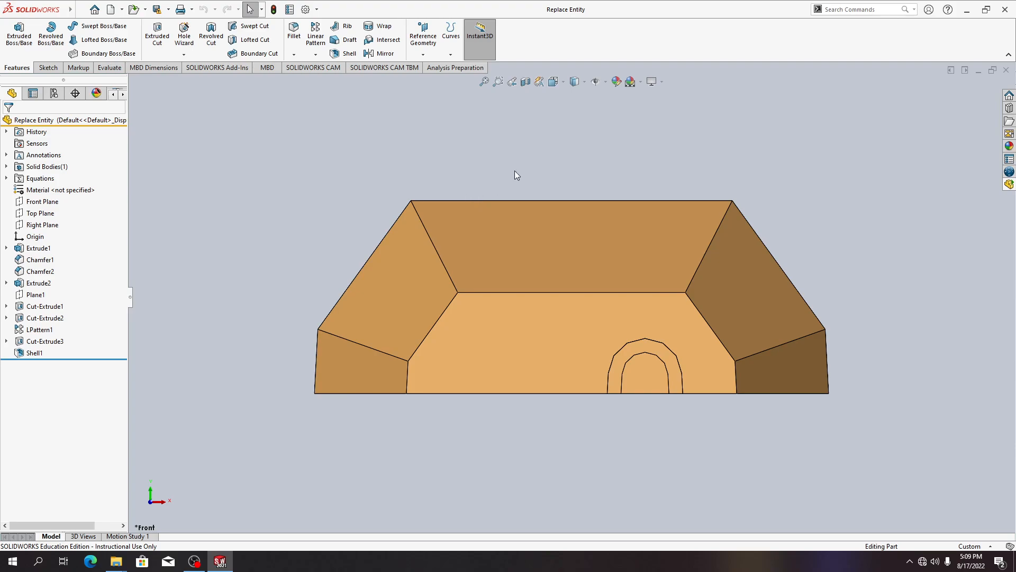
key("alt+Tab")
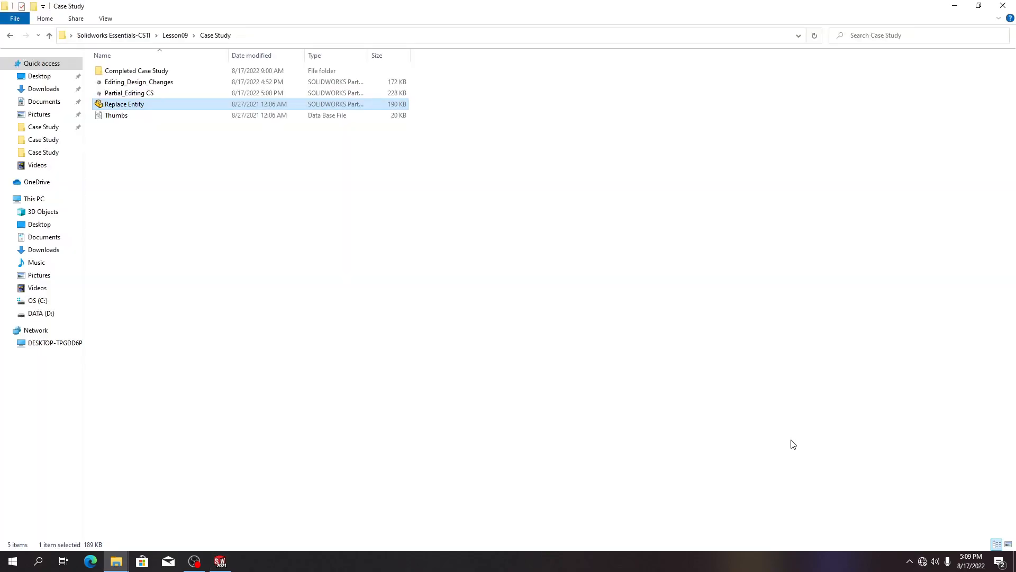
key("alt+Tab")
key("alt+Tab")
key("alt+Tab")
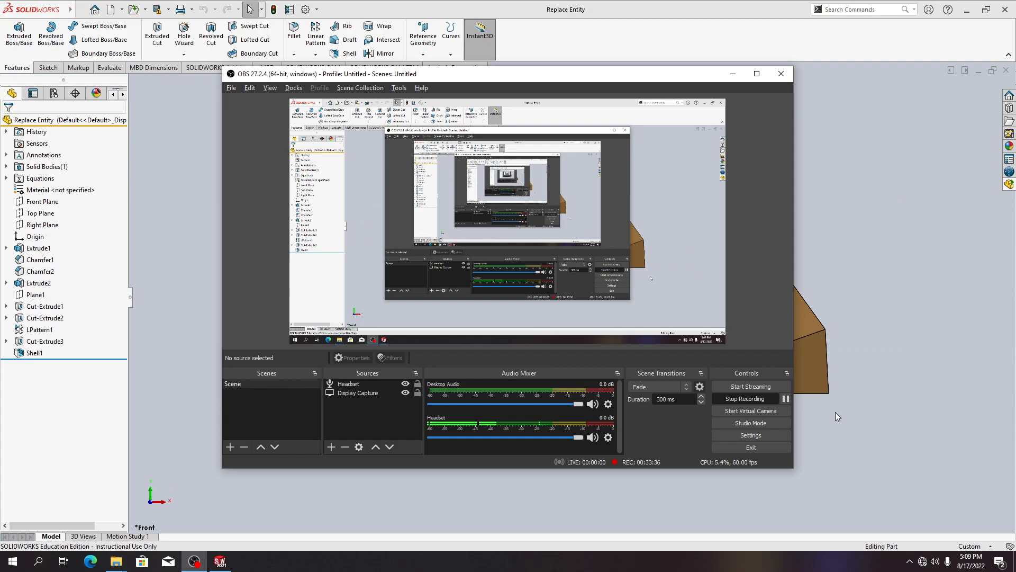
left_click(786, 398)
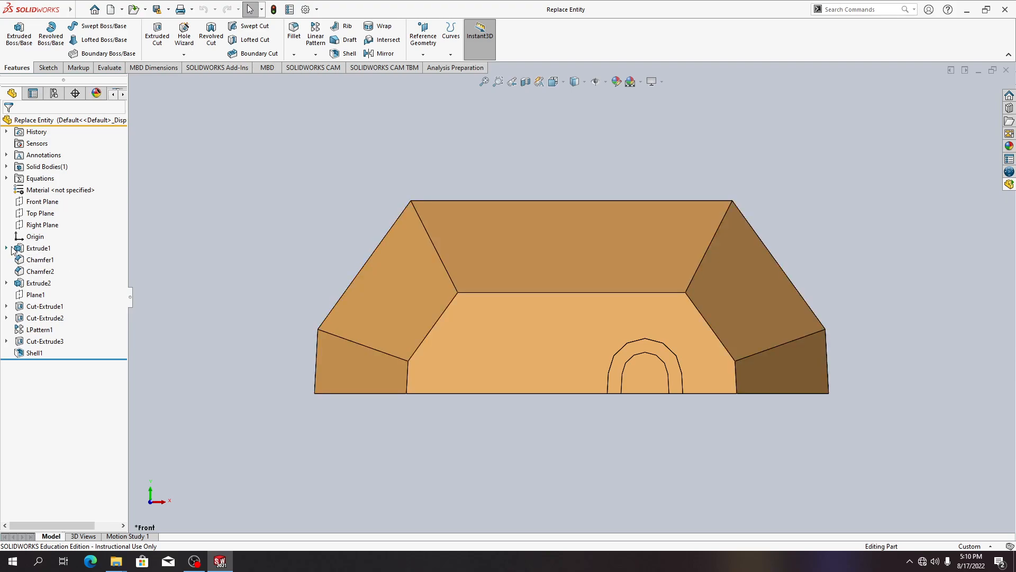
Open the profile sketch under Extrude1 for editing.
left_click(6, 248)
right_click(56, 260)
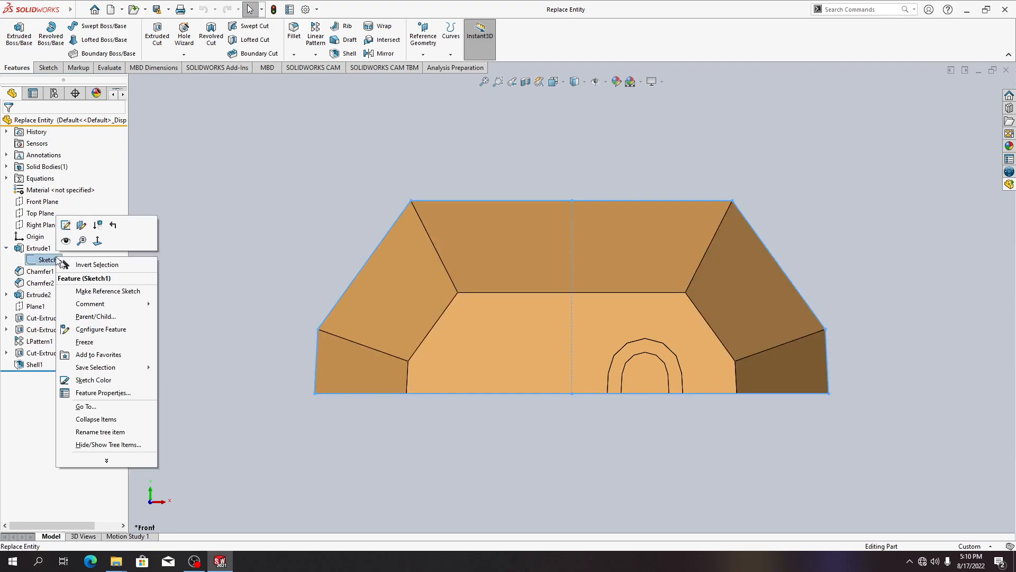
left_click(65, 225)
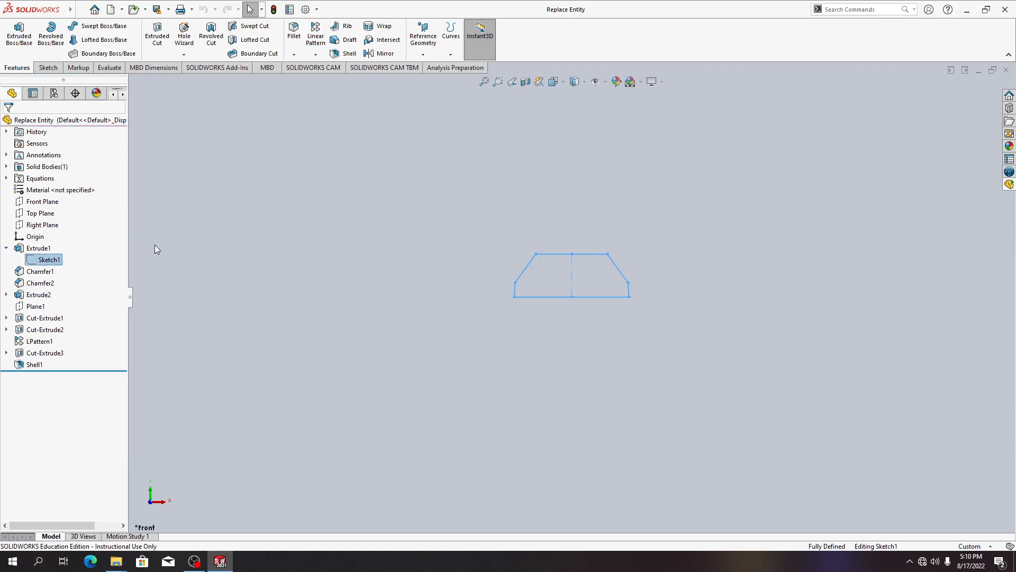
Sketch a shallow upward-bulging 3 Point Arc between the two end points of the profile's 35 mm upper line.
scroll(589, 263, "down", 5)
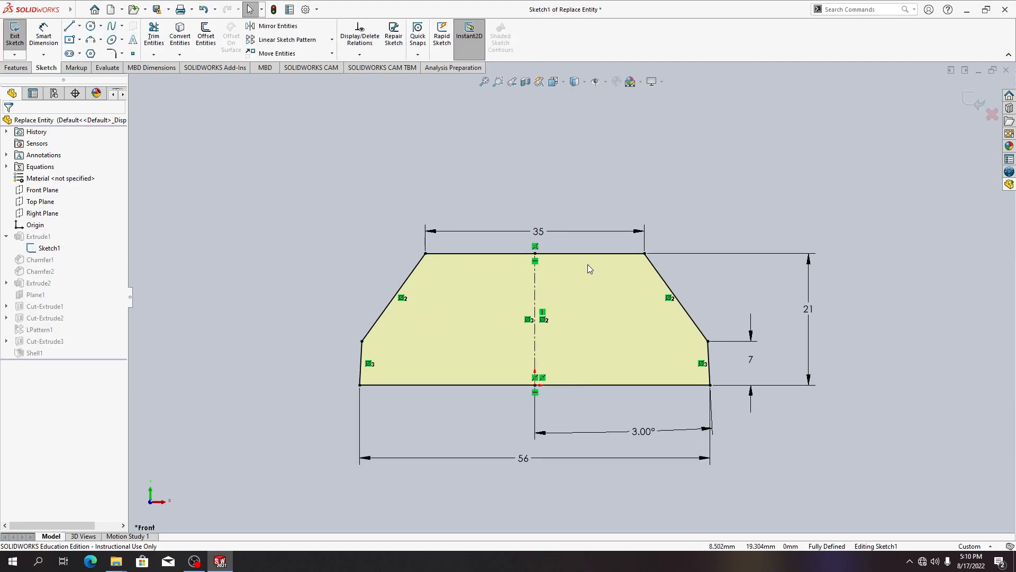
mouse_move(43, 4)
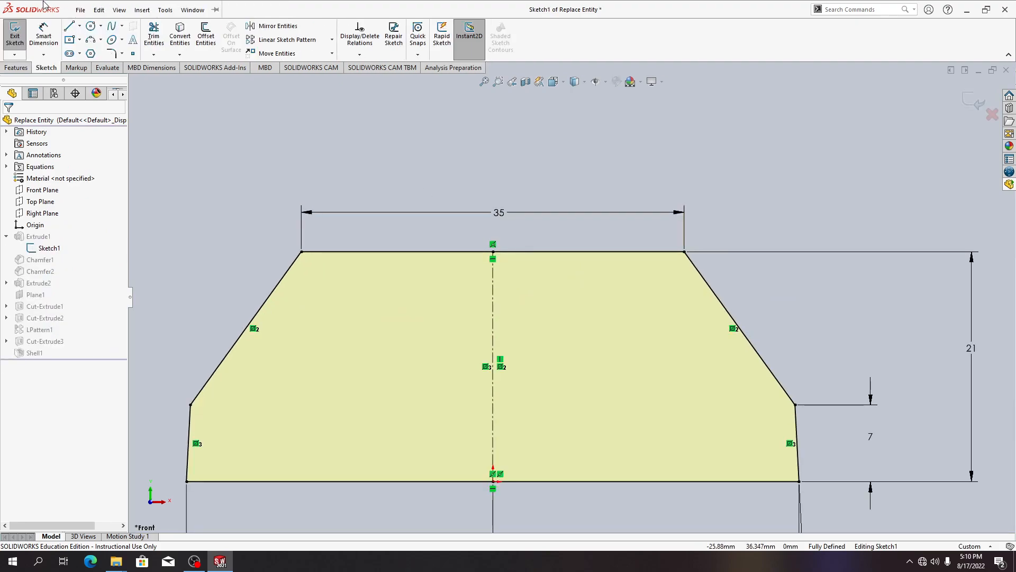
left_click(100, 40)
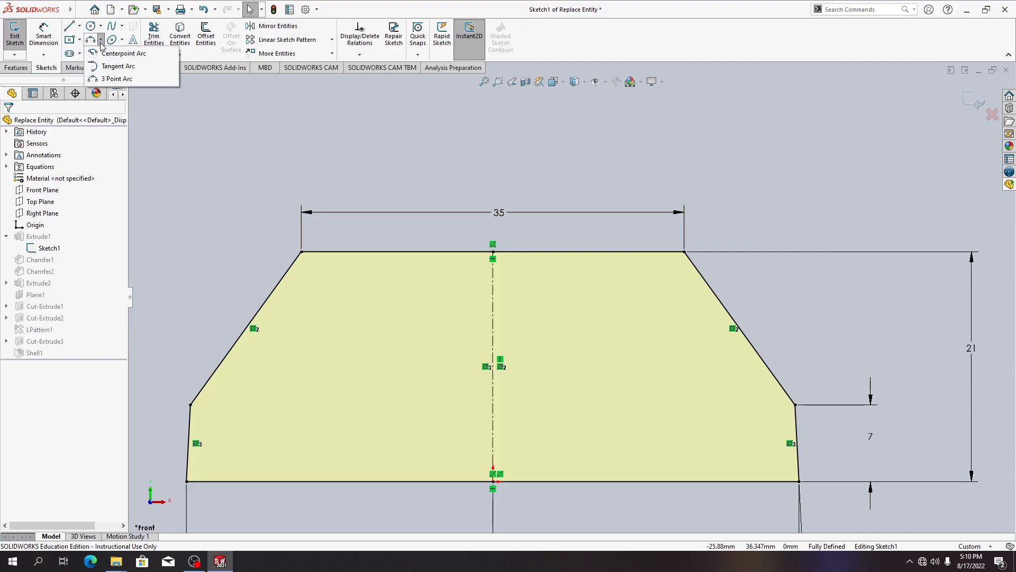
left_click(106, 79)
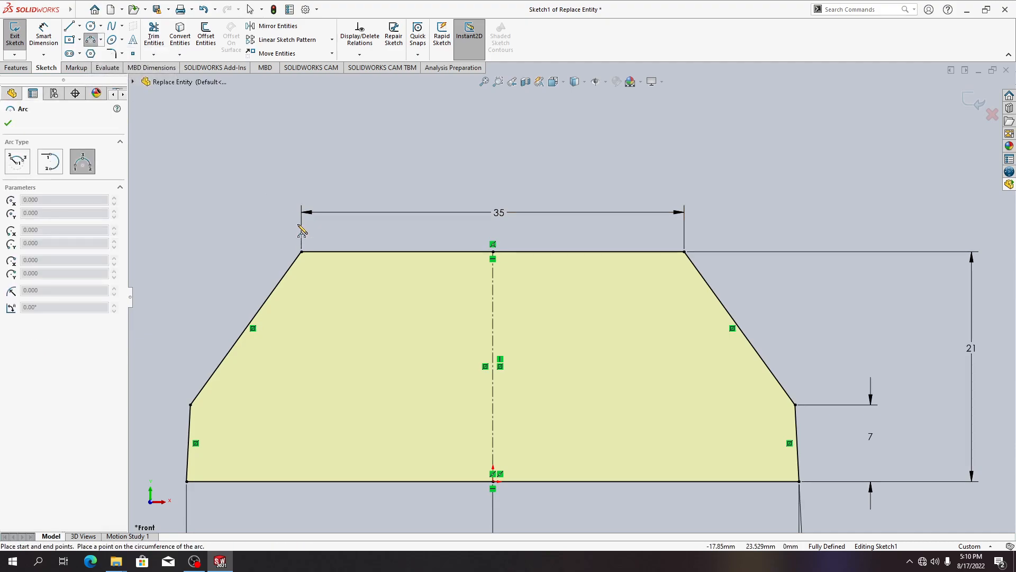
left_click(301, 252)
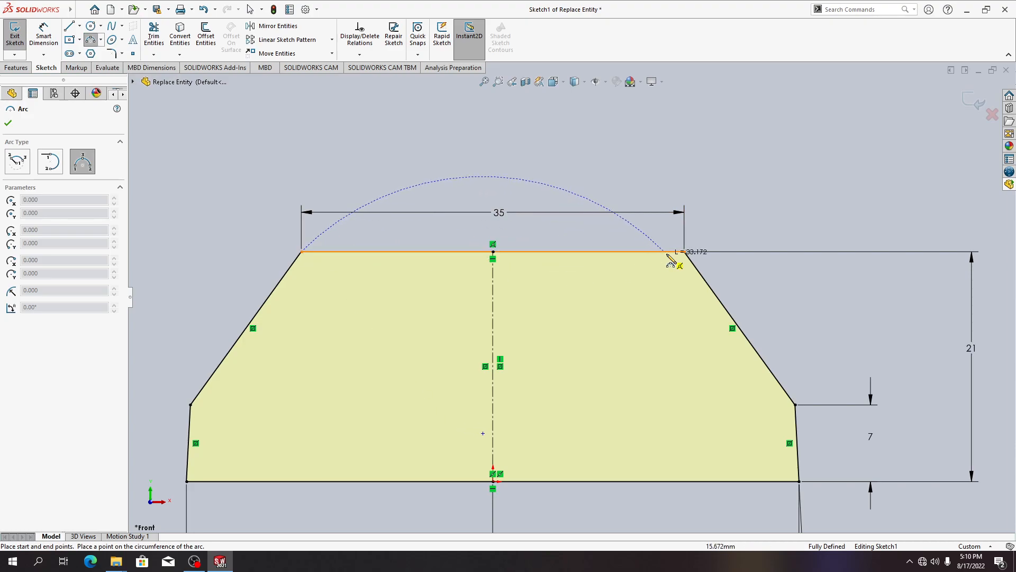
left_click(685, 252)
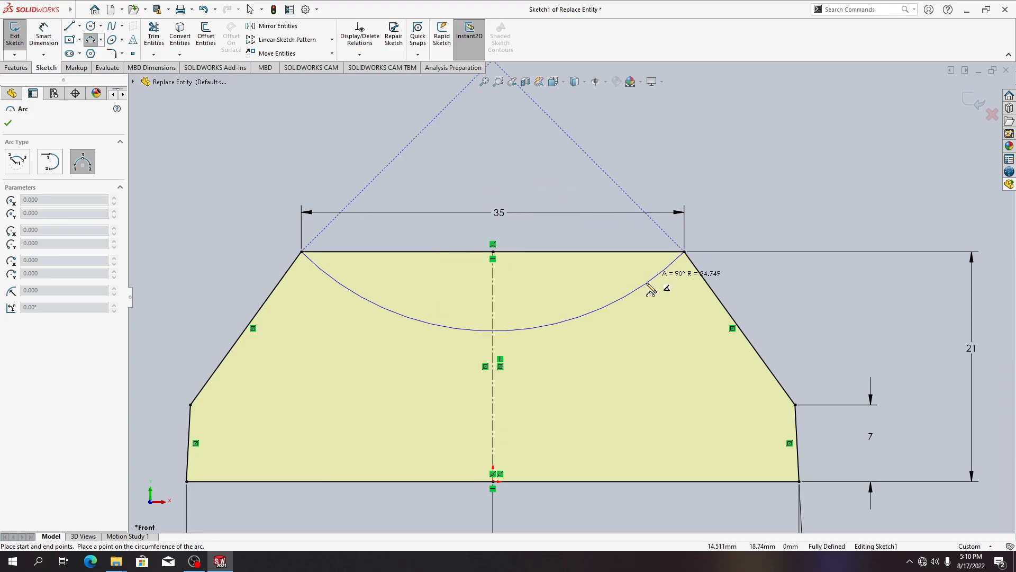
left_click(574, 228)
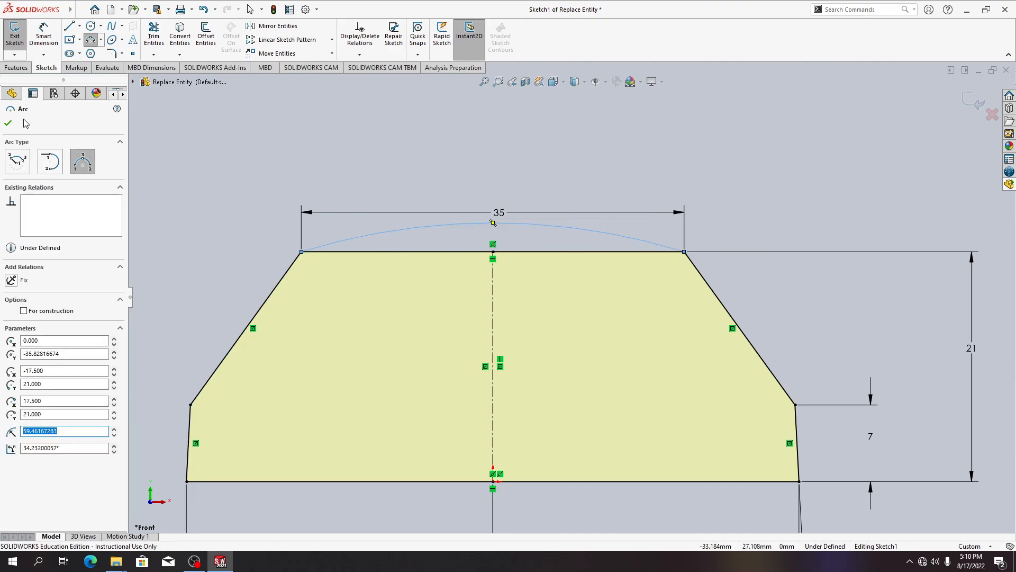
left_click(7, 124)
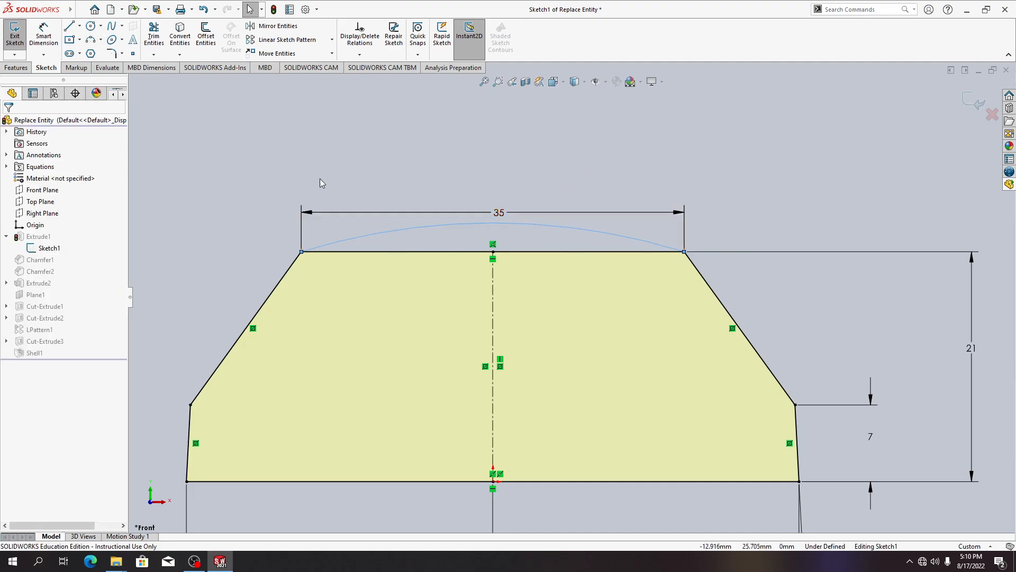
Dimension the new arc's radius and set it to 77 mm.
left_click(41, 30)
left_click(376, 232)
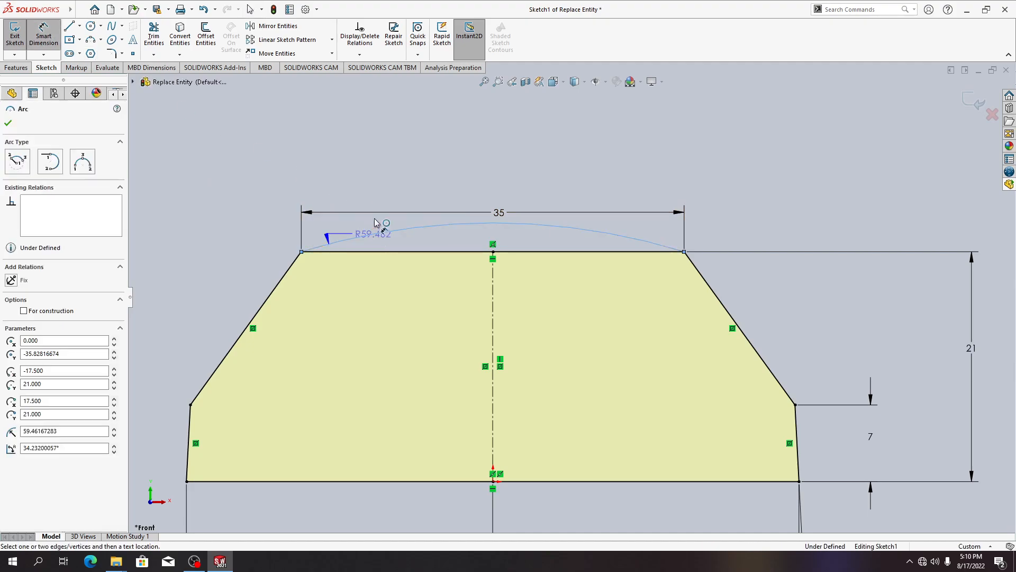
left_click(374, 140)
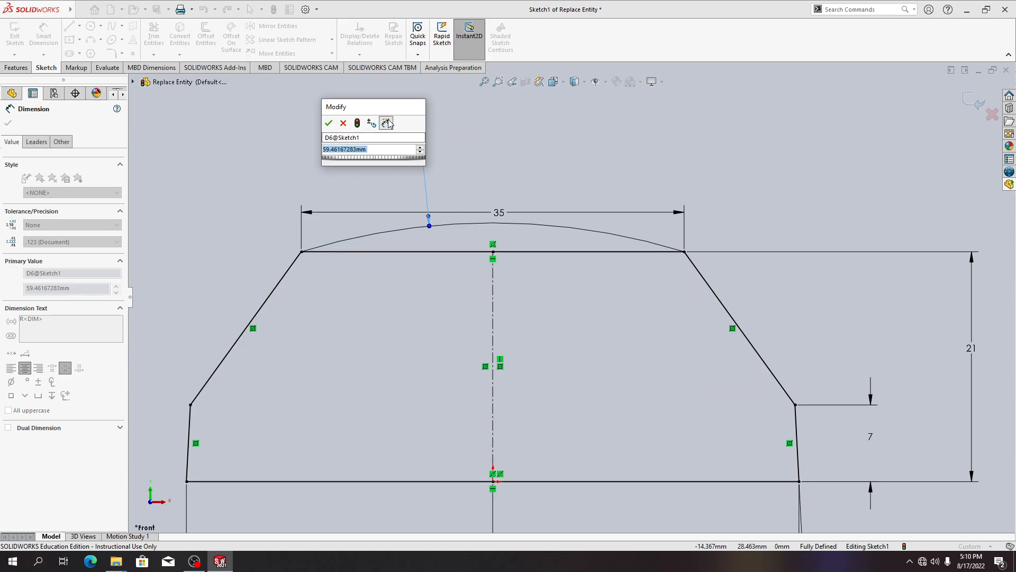
type("77")
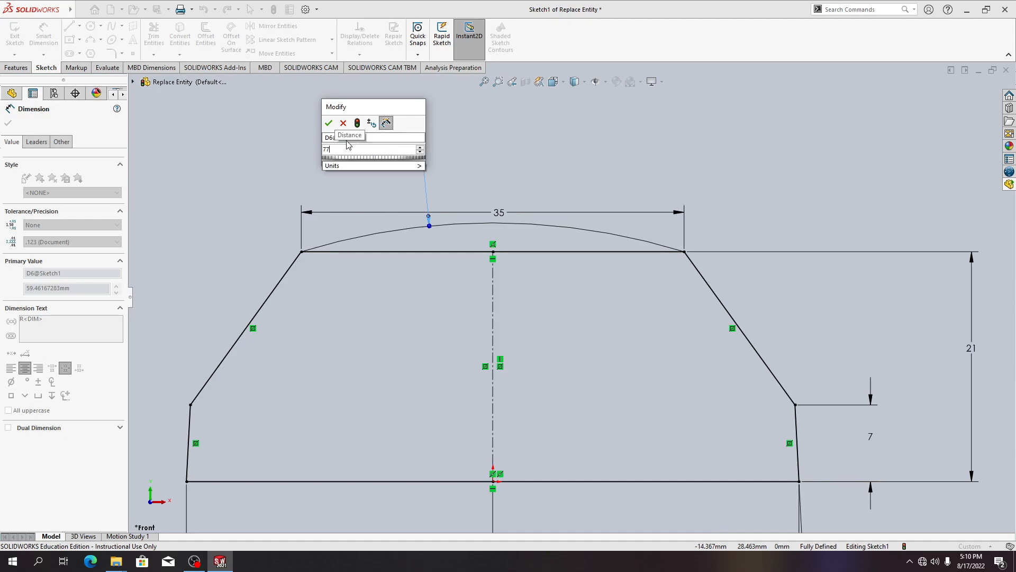
left_click(328, 125)
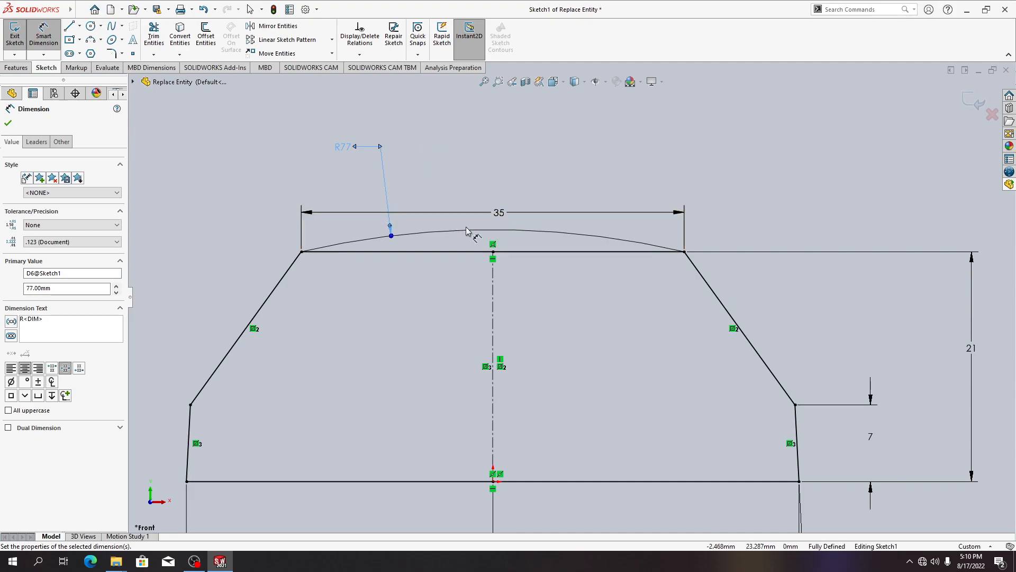
Delete the horizontal line beneath the arc, including its associated dimensions.
left_click(451, 251)
key("Delete")
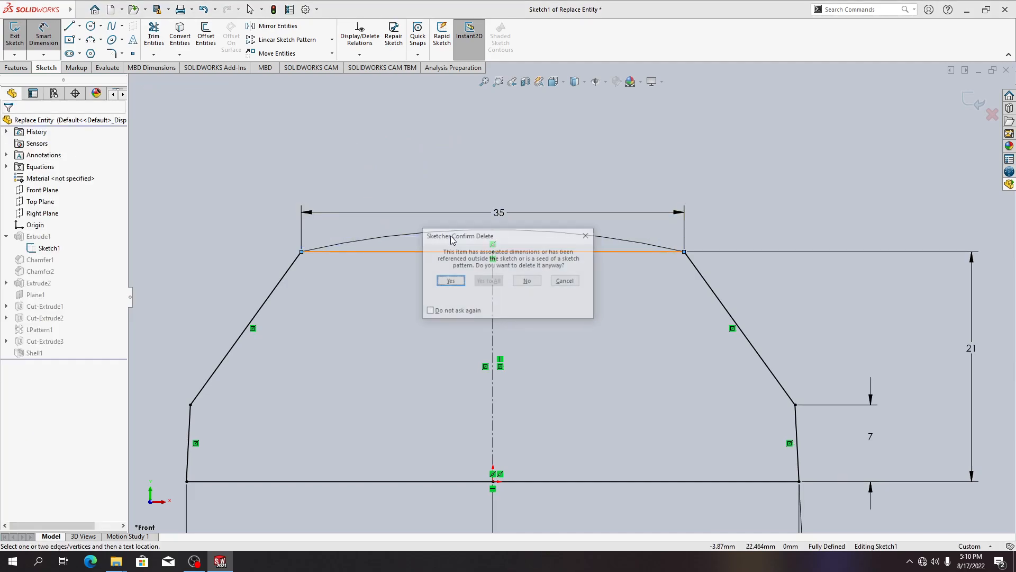
left_click(449, 281)
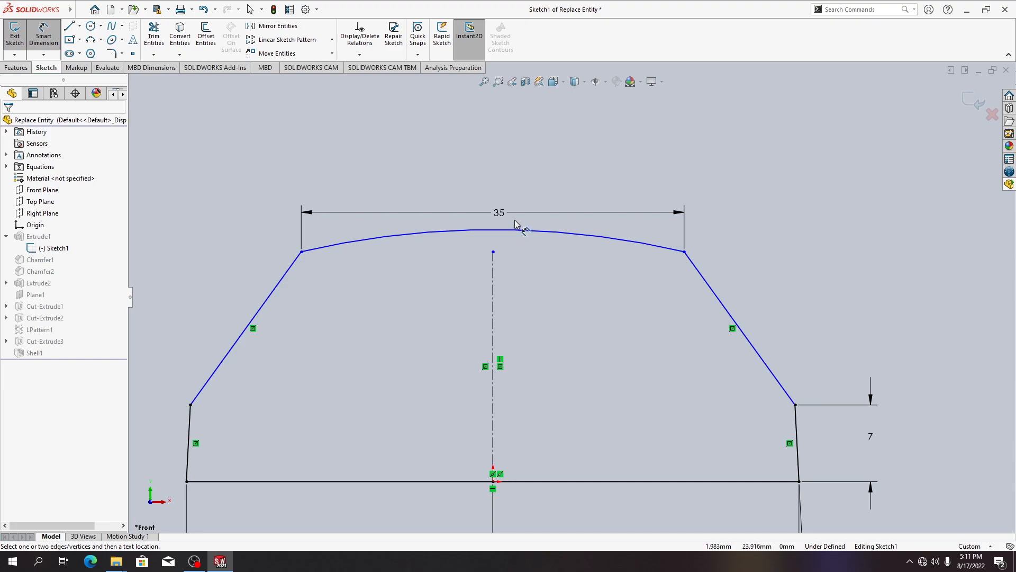
right_click(393, 239)
left_click(376, 239)
left_click(369, 239)
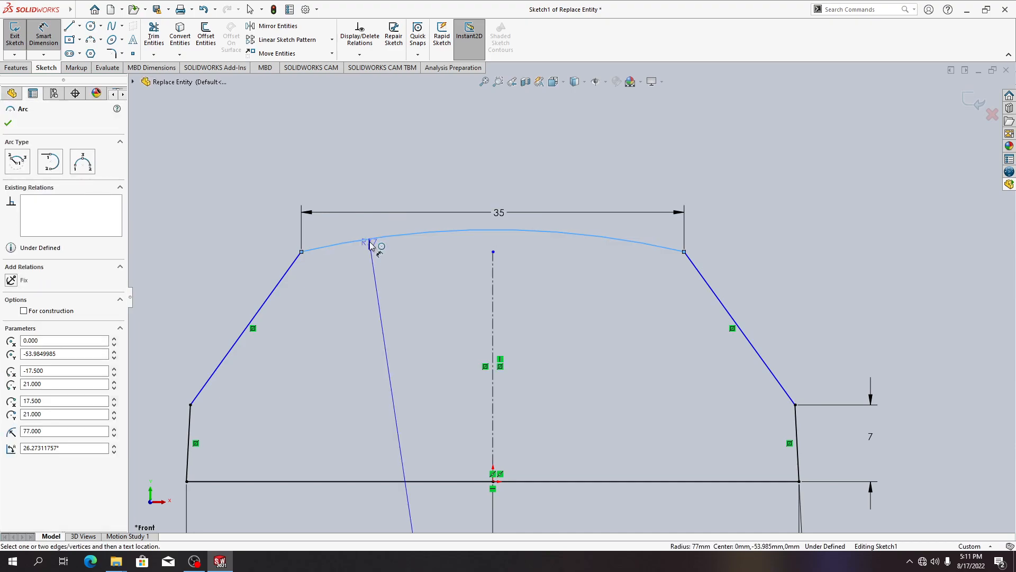
key("Escape")
left_click(372, 243)
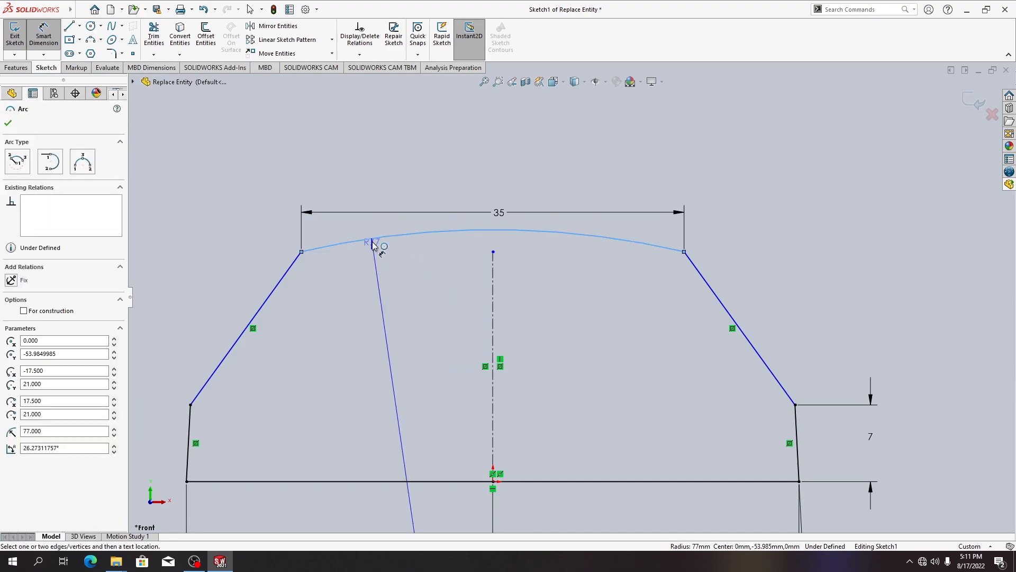
key("Escape")
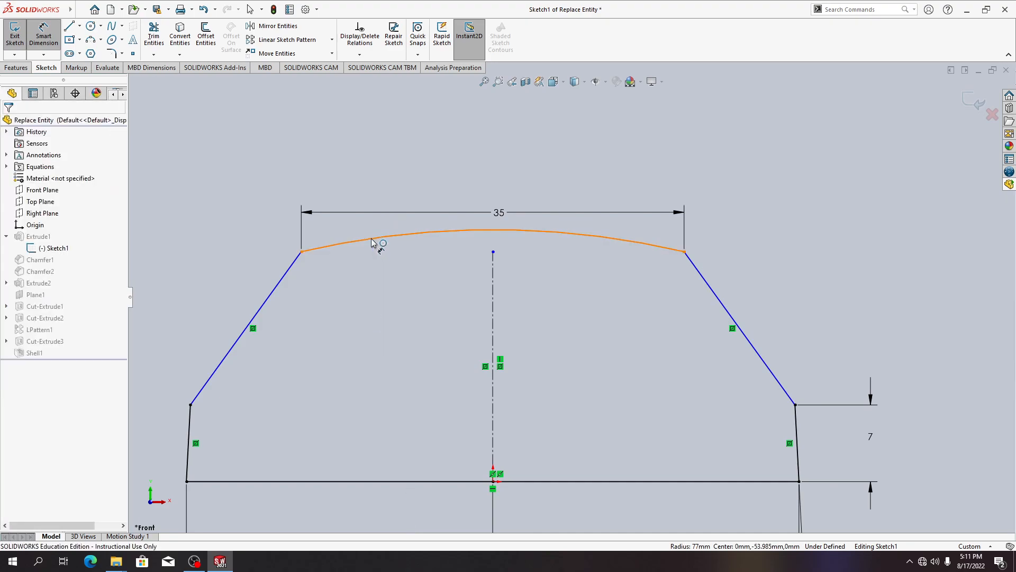
left_click(372, 242)
left_click(68, 8)
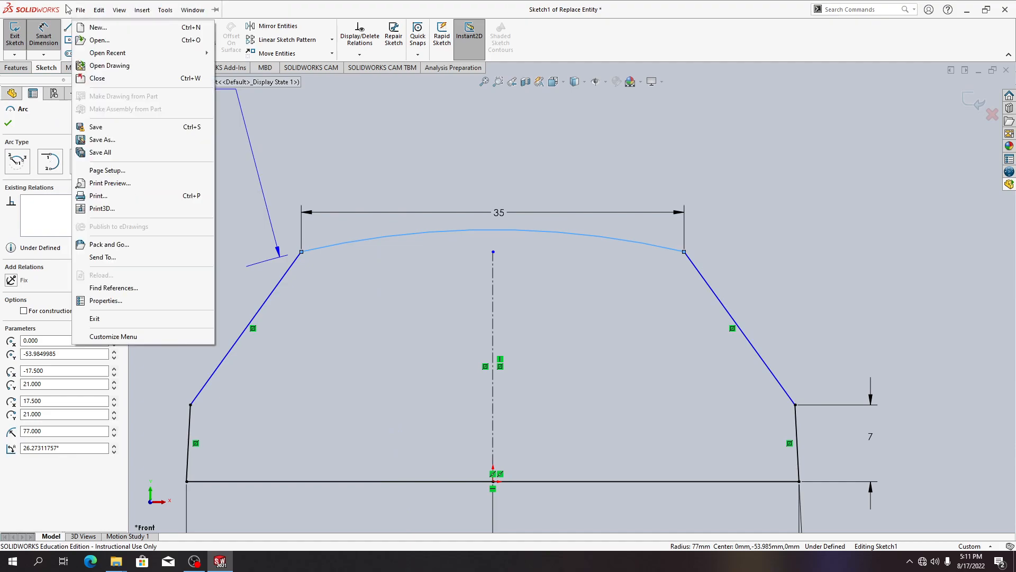
left_click(166, 9)
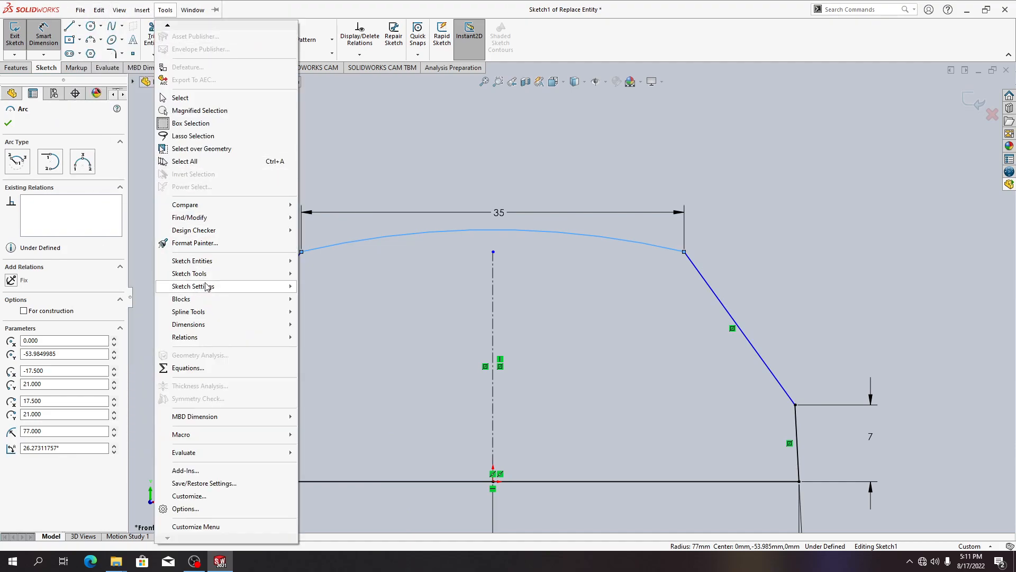
mouse_move(217, 278)
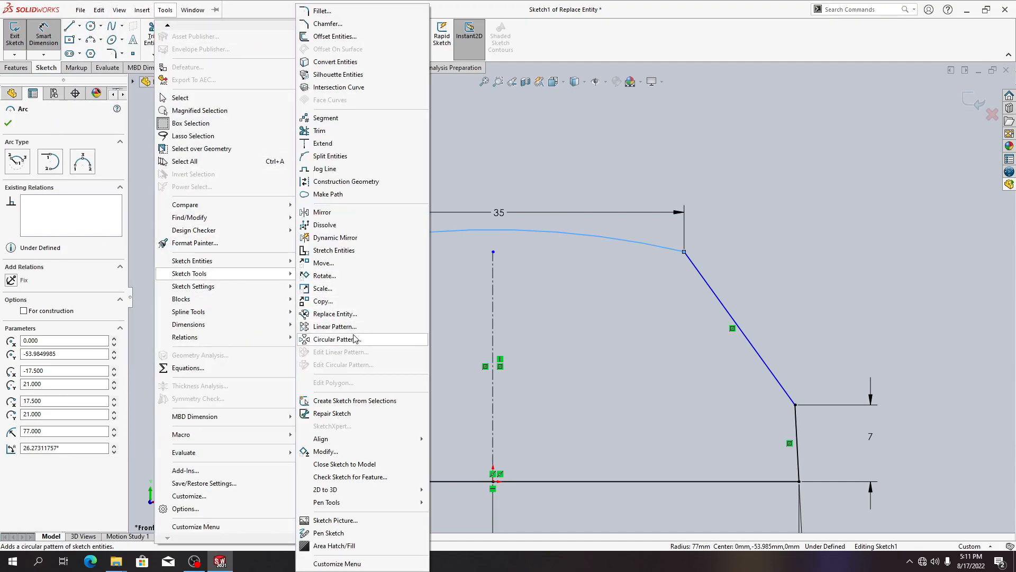
left_click(357, 314)
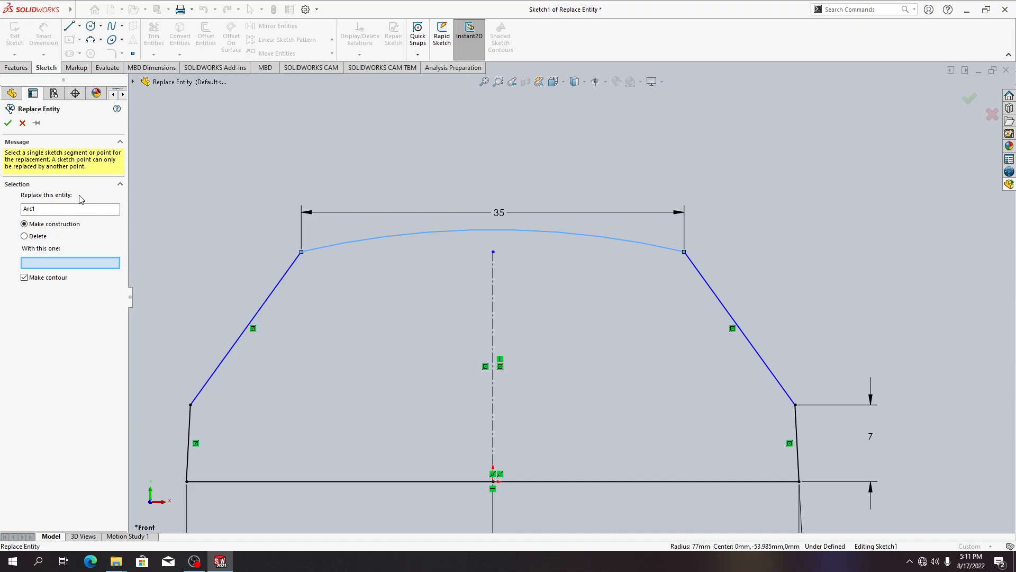
key("Escape")
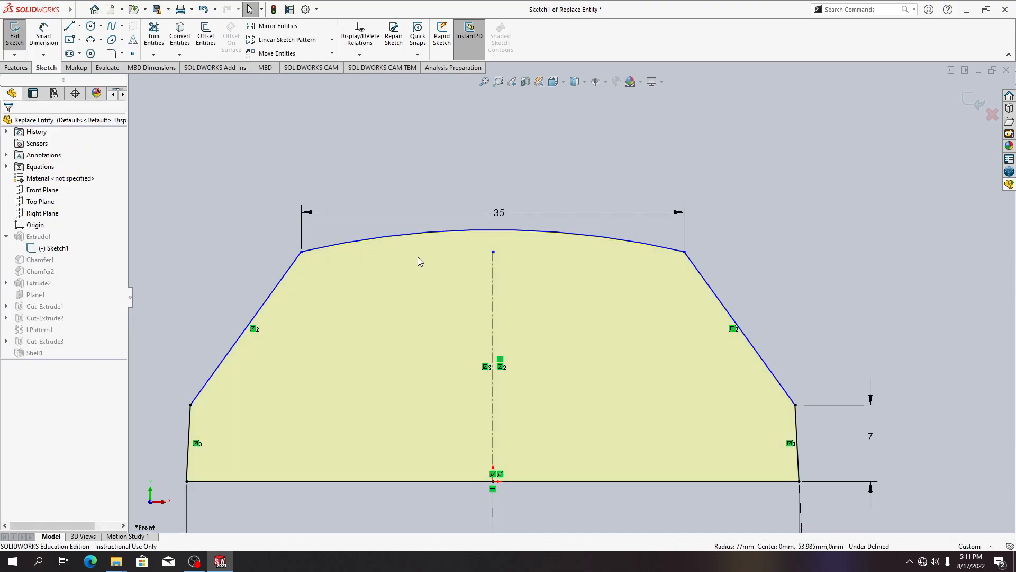
Undo the deletion of the upper horizontal line.
key("ctrl+z")
left_click(173, 220)
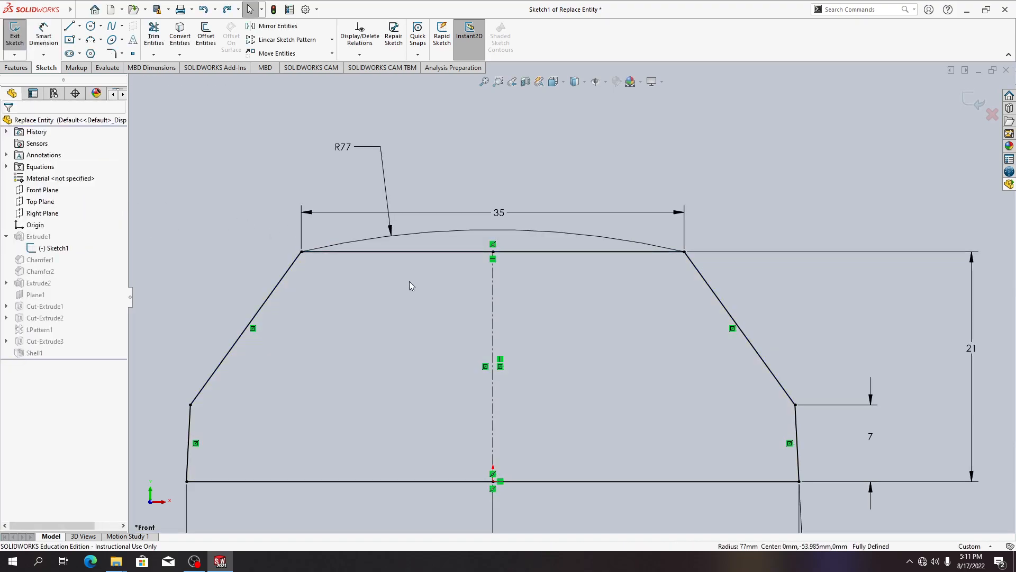
Use Replace Entity to replace the upper horizontal line with the R77 arc, keeping the Make construction and Make contour options.
left_click(390, 253)
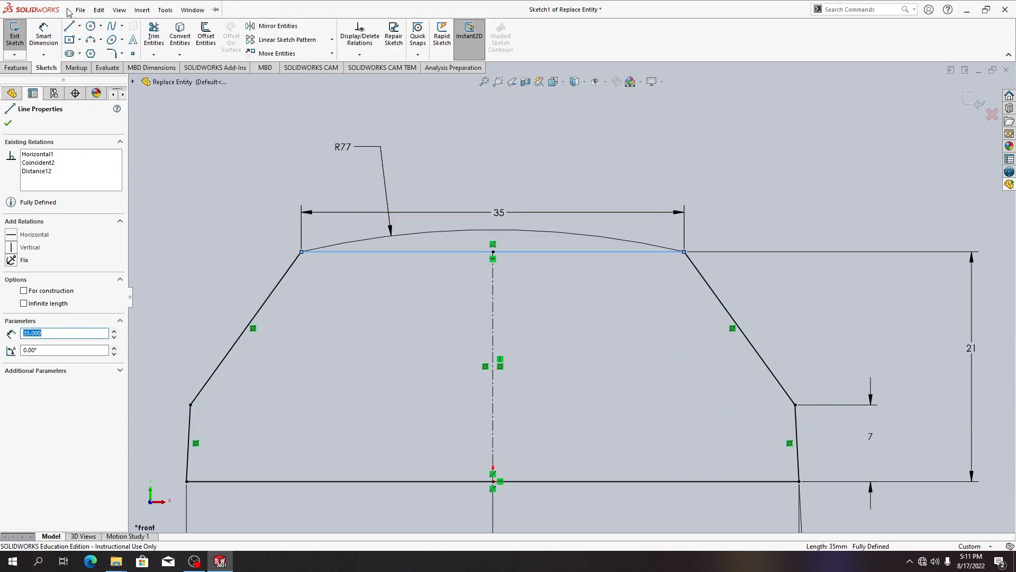
left_click(165, 10)
mouse_move(213, 274)
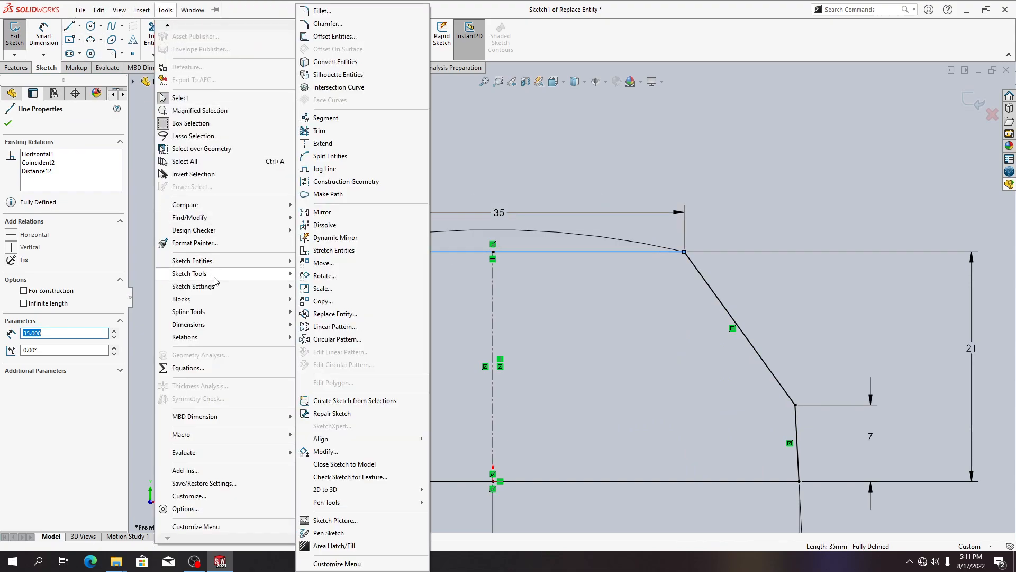
left_click(356, 313)
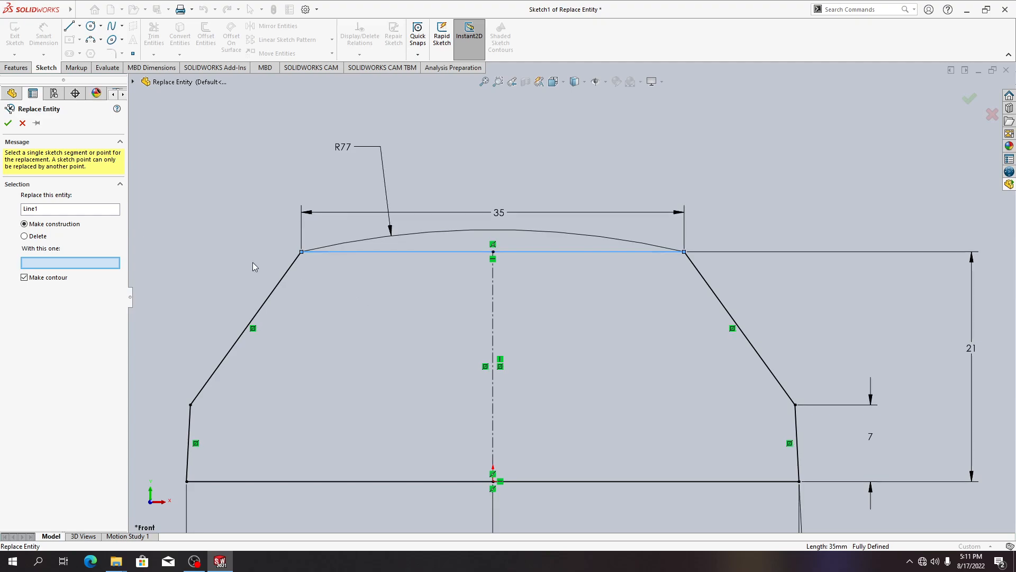
left_click(371, 236)
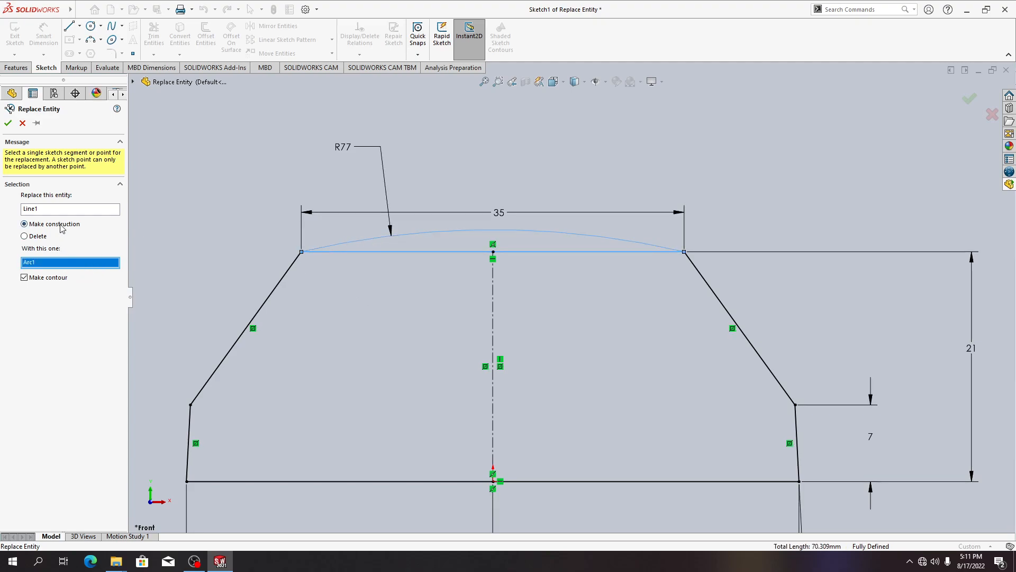
left_click(8, 122)
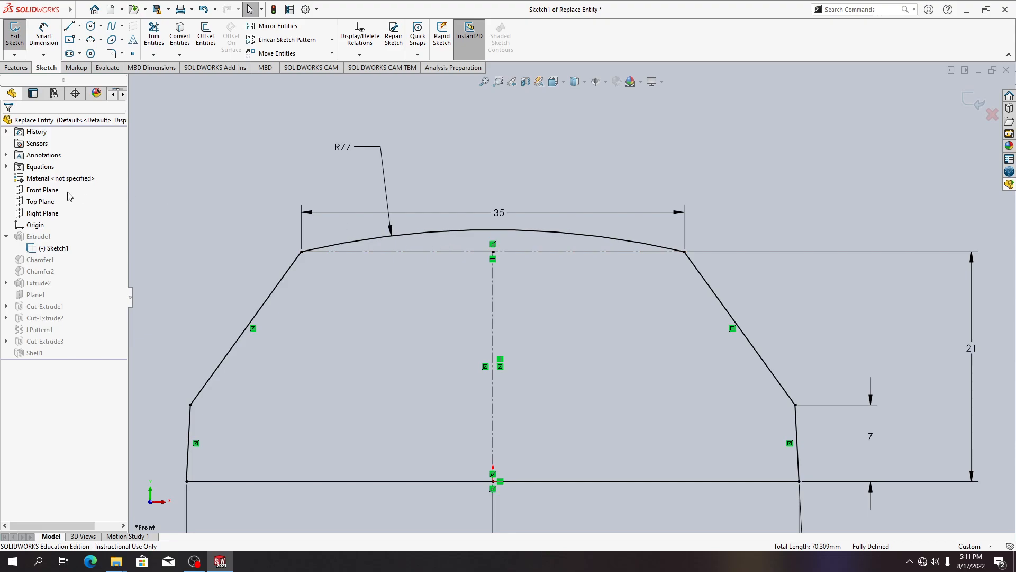
Exit the edited sketch to rebuild the part, and inspect the housing's curved upper face at an angle.
left_click(977, 106)
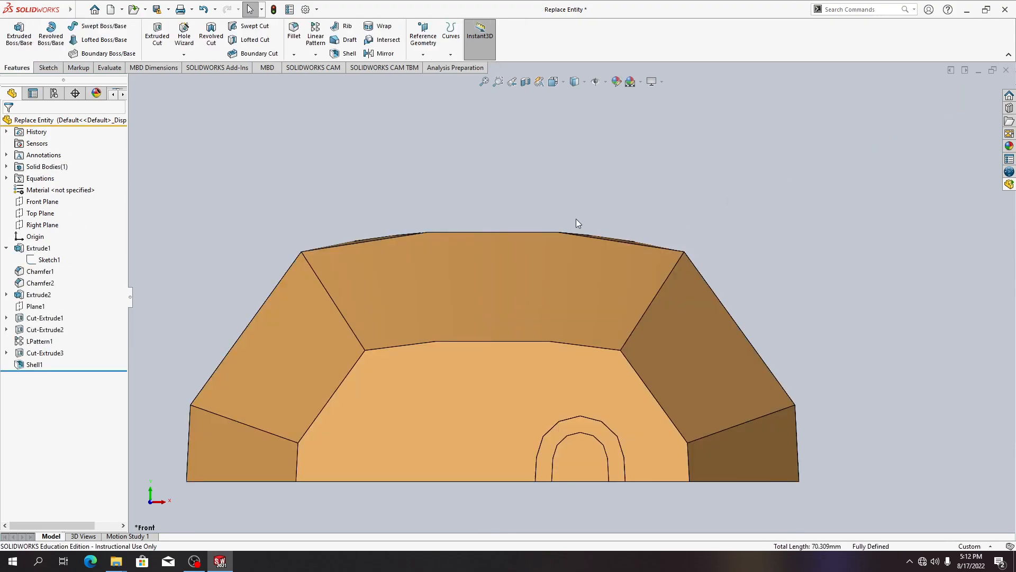
middle_click_drag(447, 226, 548, 239)
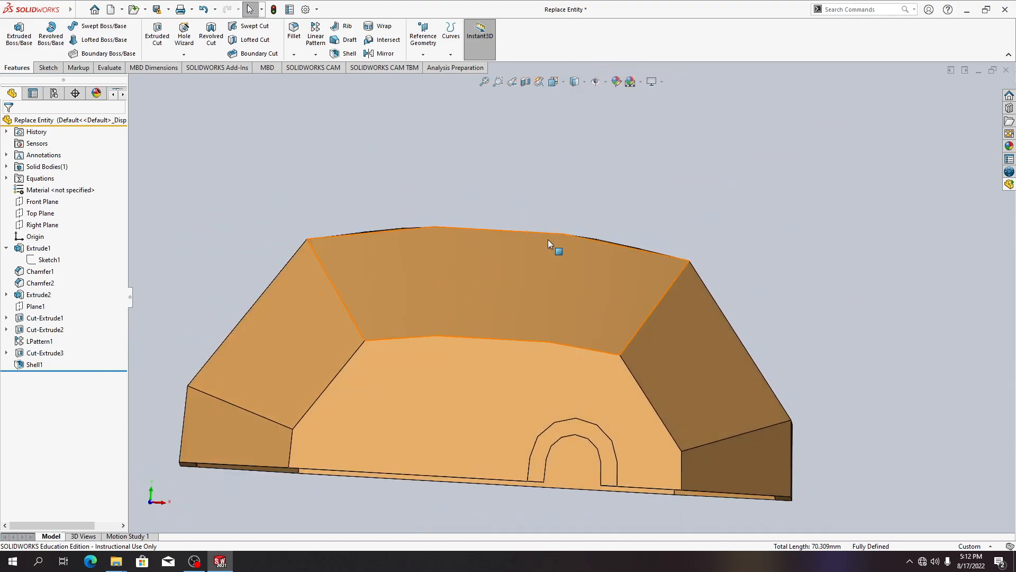